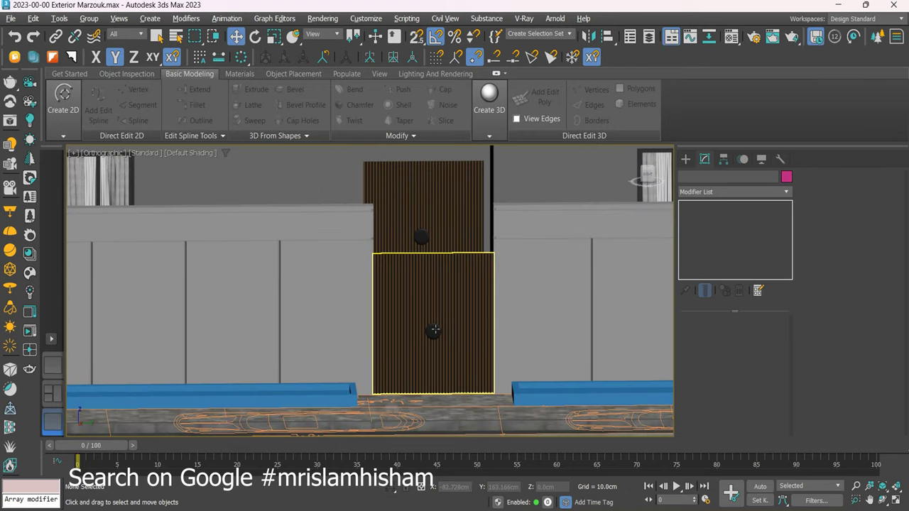
# Open the upper and lower door panel groups for editing.
pyautogui.click(433, 330)
pyautogui.keyDown('ctrl'); pyautogui.click(421, 228); pyautogui.keyUp('ctrl')
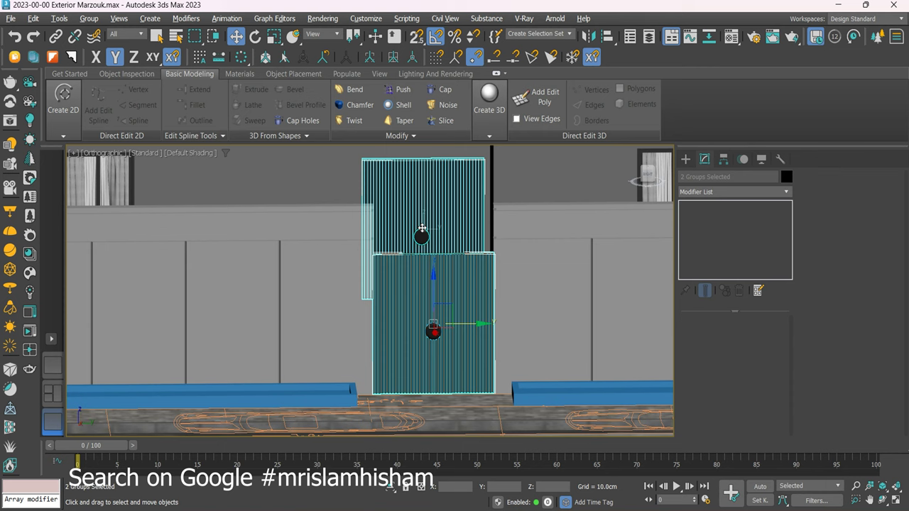
pyautogui.click(88, 18)
pyautogui.click(106, 64)
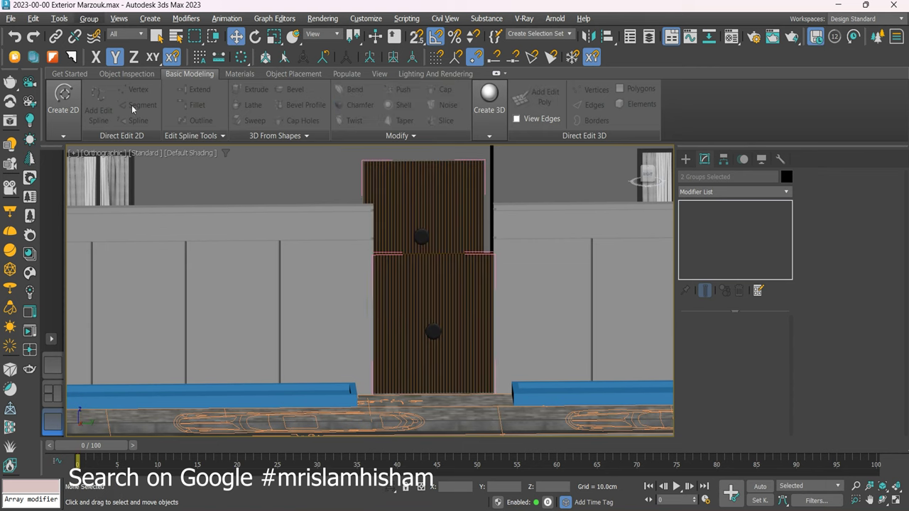
# Clone both door handles slightly to the right to form side-by-side pairs.
pyautogui.click(432, 331)
pyautogui.keyDown('ctrl'); pyautogui.click(421, 237); pyautogui.keyUp('ctrl')
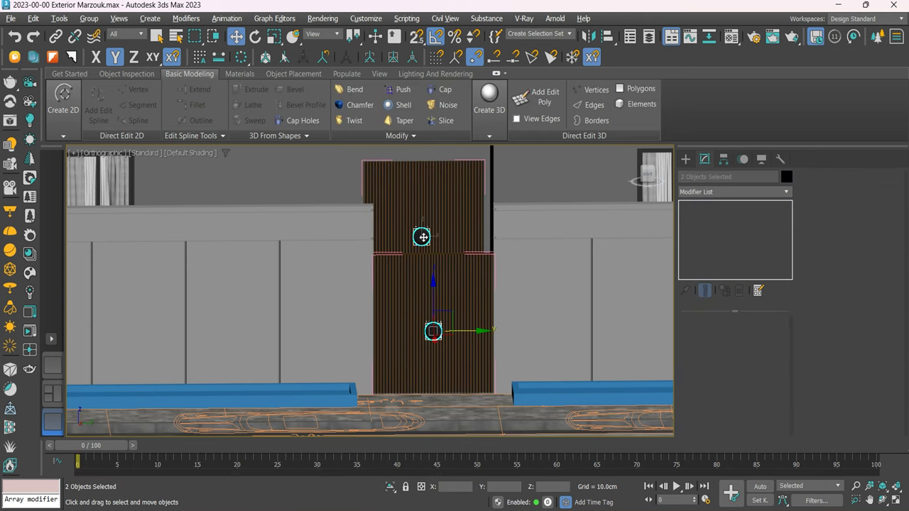
pyautogui.moveTo(465, 330); pyautogui.dragTo(475, 339)
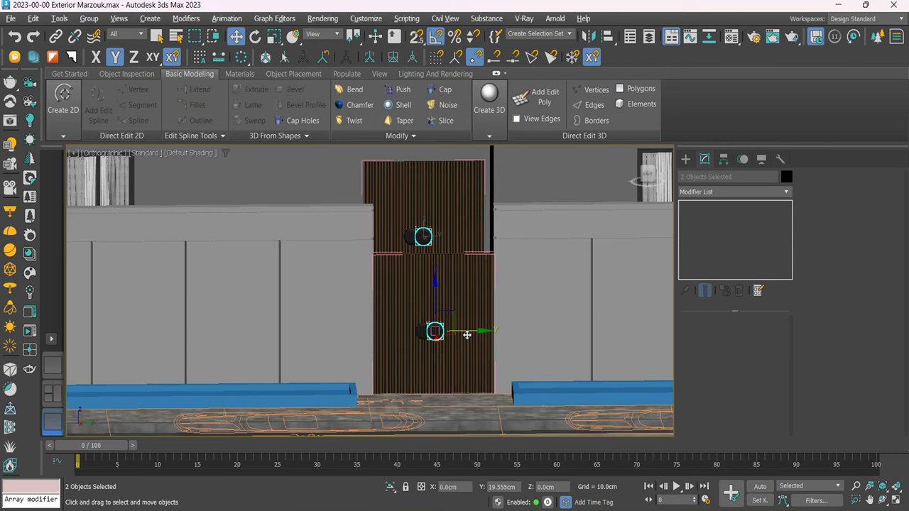
pyautogui.scroll(2, 443, 332)
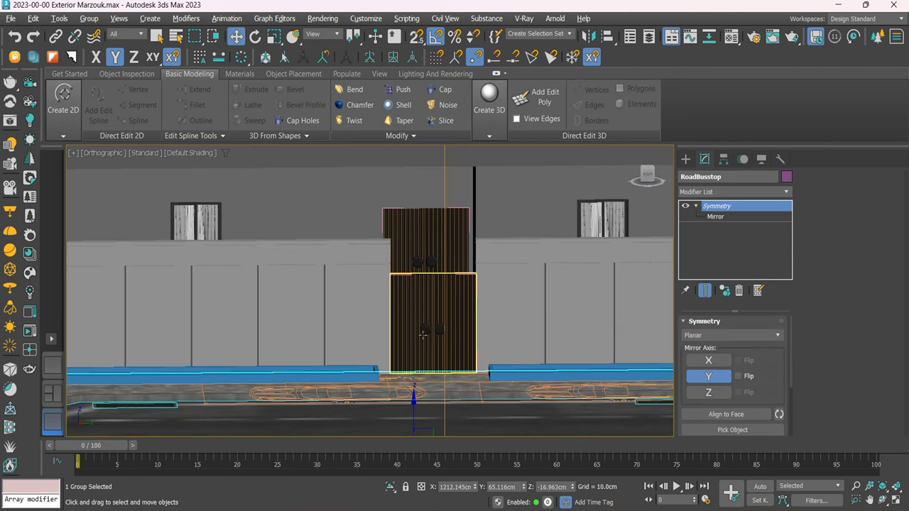
pyautogui.scroll(3, 426, 331)
pyautogui.scroll(3, 426, 326)
pyautogui.scroll(3, 447, 325)
# Select the new right-hand handles and close the door group.
pyautogui.click(497, 327)
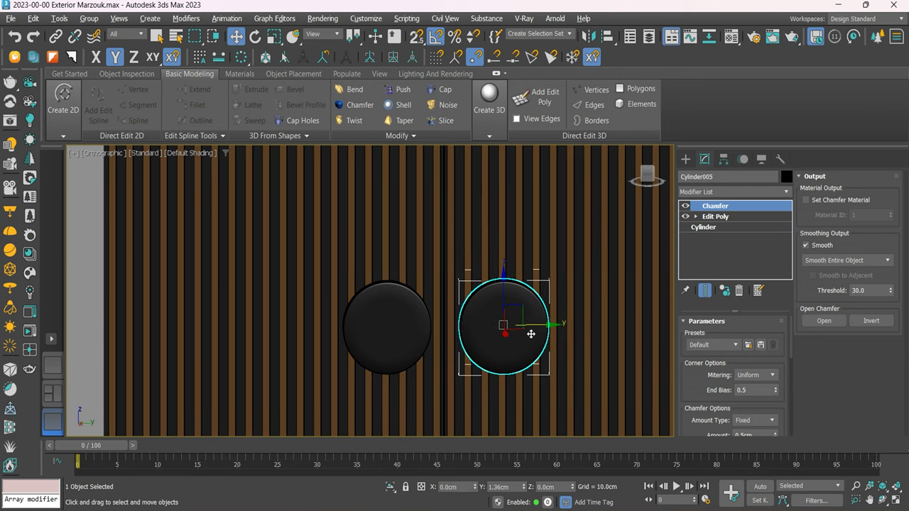
pyautogui.scroll(-4, 530, 334)
pyautogui.keyDown('ctrl'); pyautogui.click(508, 240); pyautogui.keyUp('ctrl')
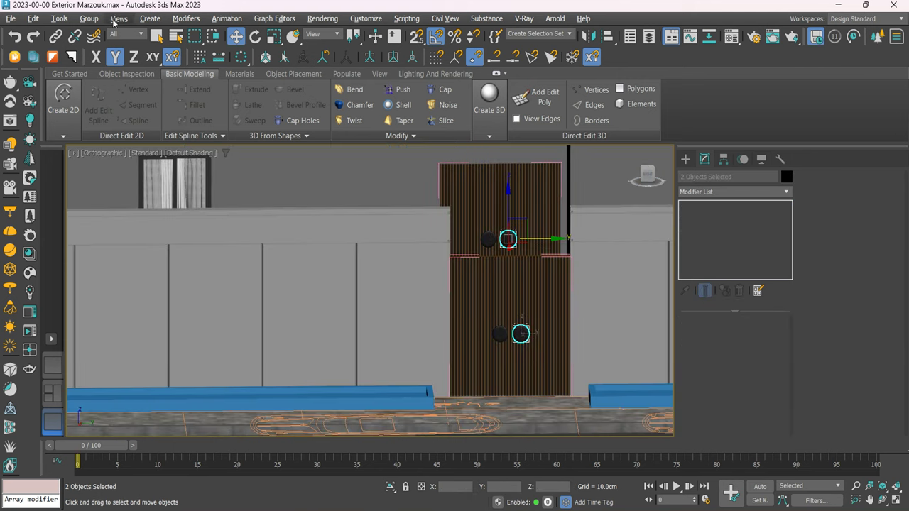
pyautogui.click(88, 18)
pyautogui.click(106, 100)
# Select the blue bench, wall and road curb, then switch to the Top view.
pyautogui.scroll(-3, 412, 319)
pyautogui.click(412, 320)
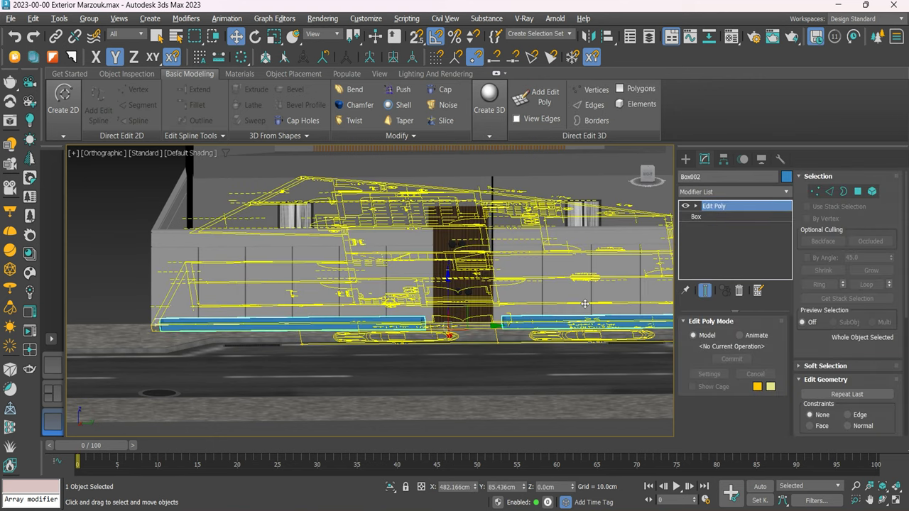
pyautogui.keyDown('ctrl'); pyautogui.click(567, 256); pyautogui.keyUp('ctrl')
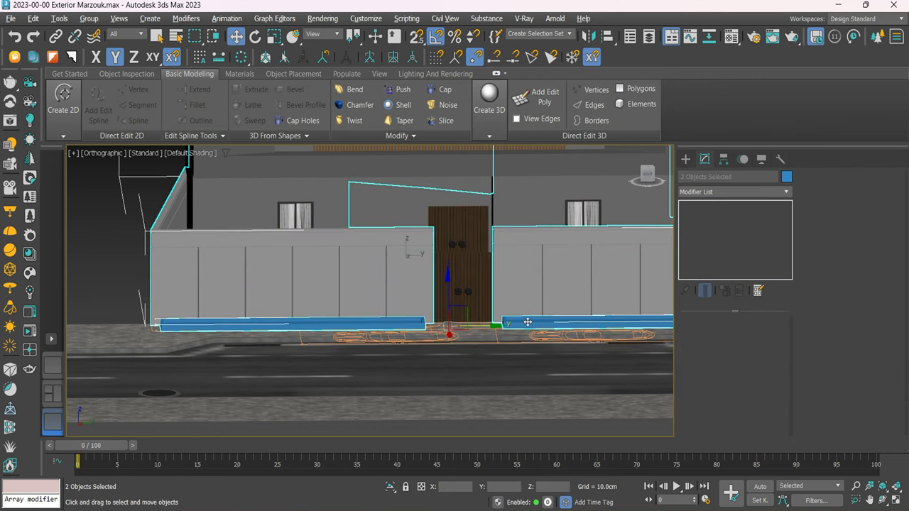
pyautogui.keyDown('ctrl'); pyautogui.click(478, 366); pyautogui.keyUp('ctrl')
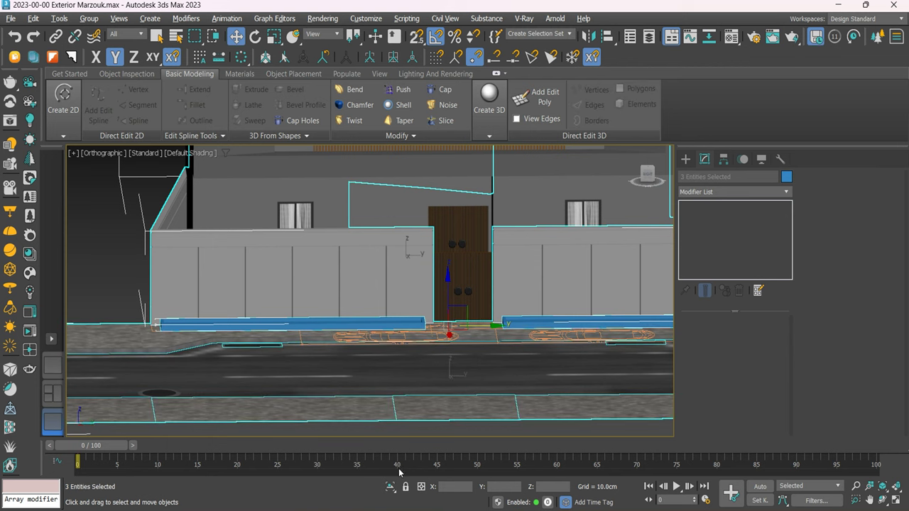
pyautogui.press('t')
pyautogui.scroll(3, 419, 284)
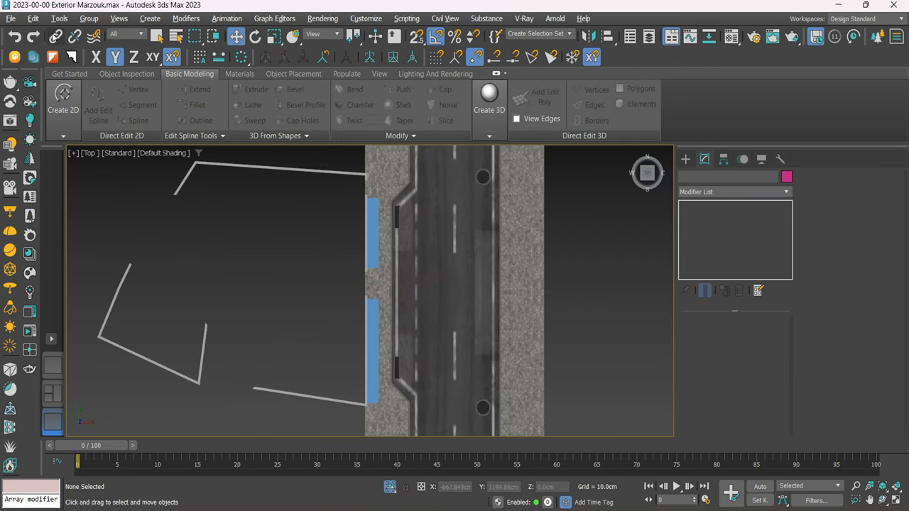
pyautogui.click(33, 18)
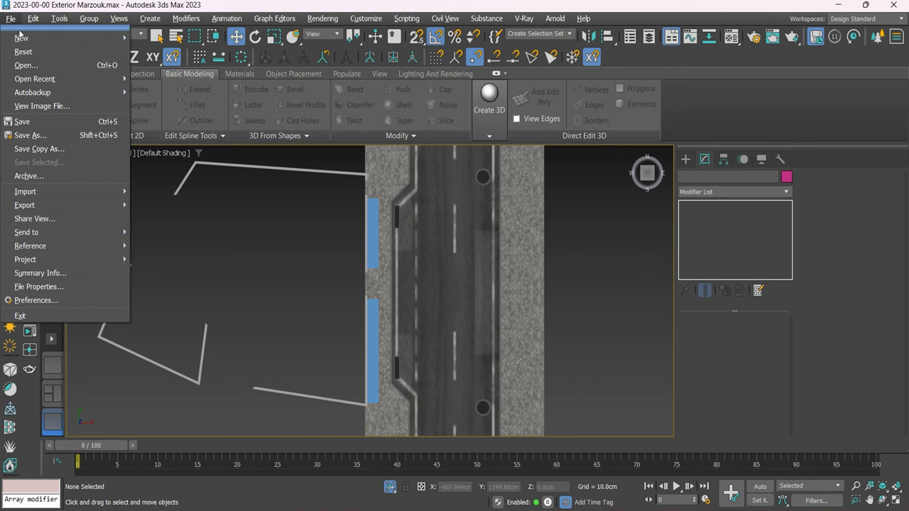
# Merge all three car VRayProxy objects from 26.max and move the car into the road lane.
pyautogui.click(162, 207)
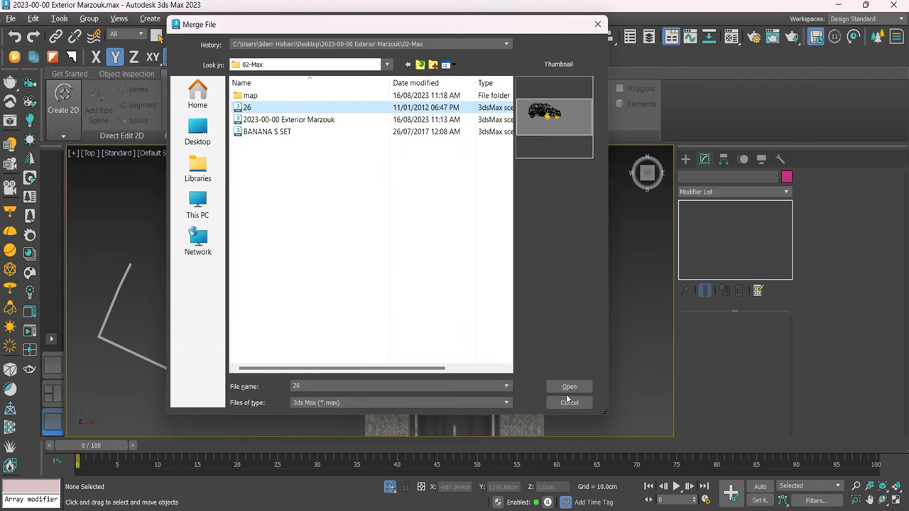
pyautogui.click(569, 387)
pyautogui.click(348, 333)
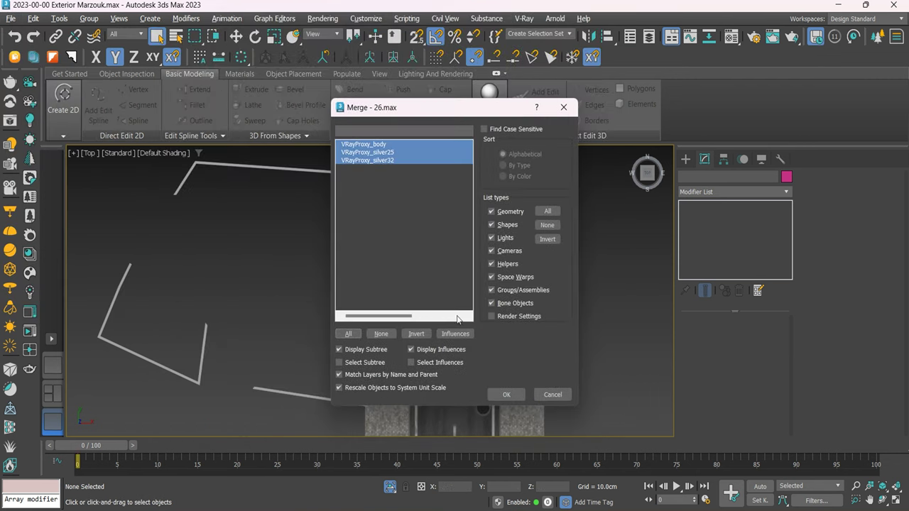
pyautogui.click(507, 395)
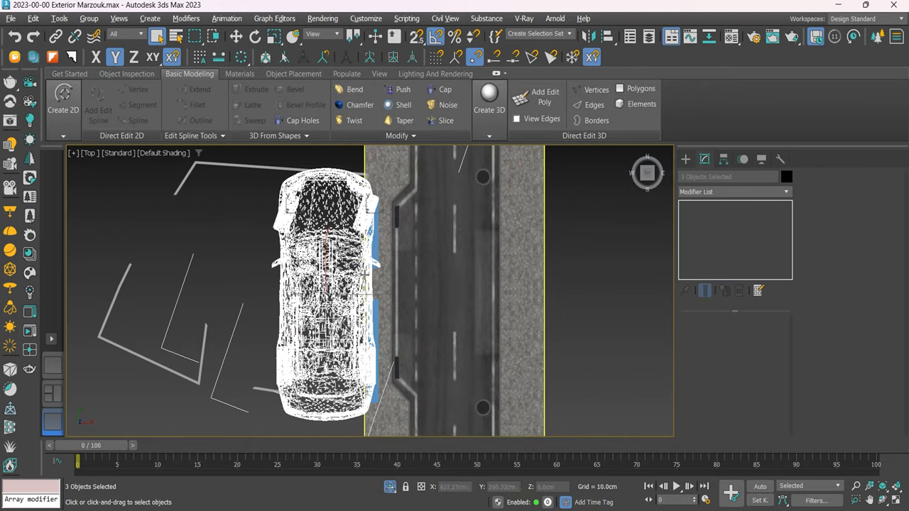
pyautogui.click(235, 36)
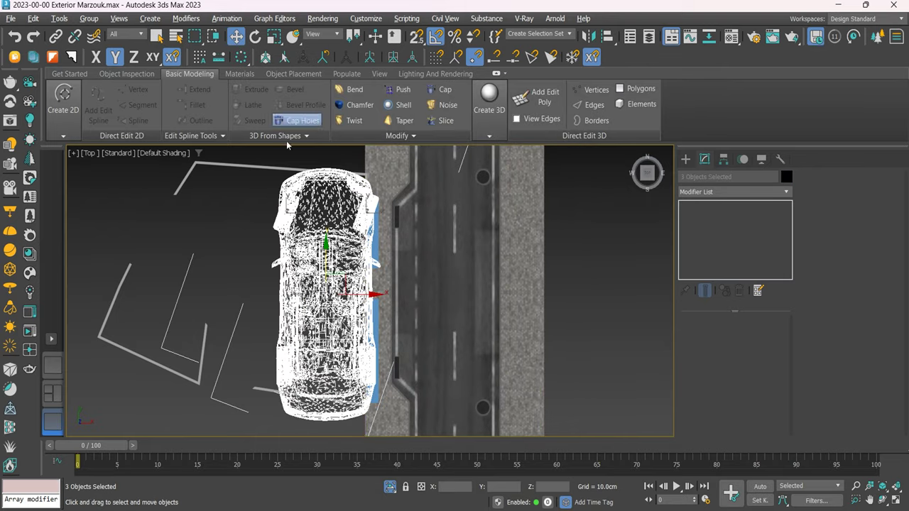
pyautogui.moveTo(335, 281); pyautogui.dragTo(453, 290)
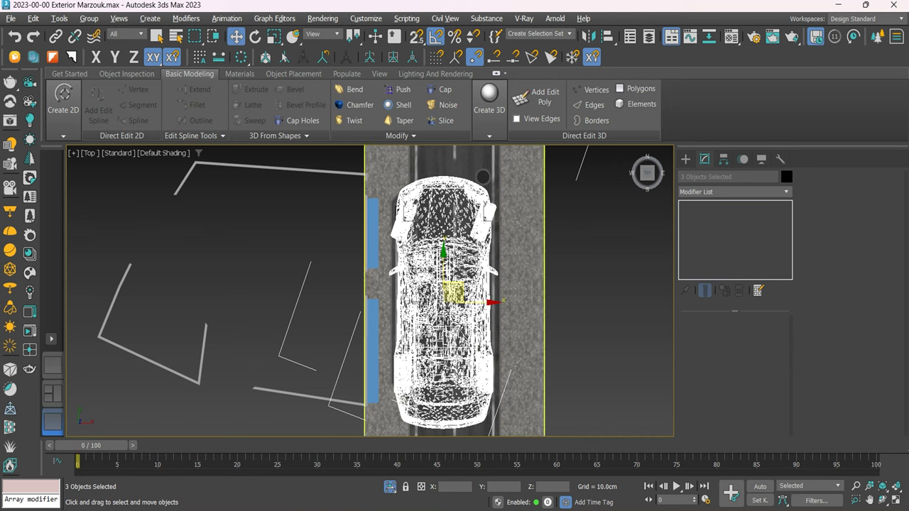
# Group the merged car proxy objects under the default group name.
pyautogui.click(88, 19)
pyautogui.click(99, 37)
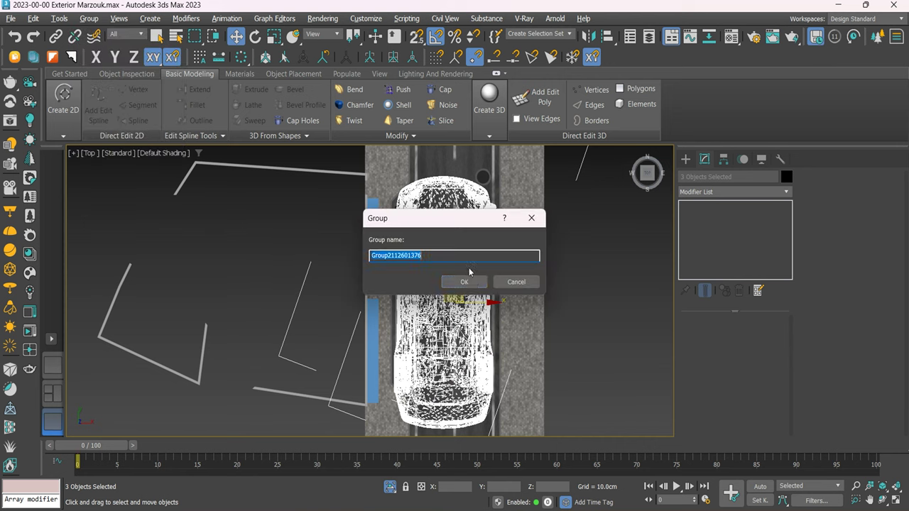
pyautogui.click(464, 281)
pyautogui.scroll(3, 470, 190)
pyautogui.scroll(2, 470, 189)
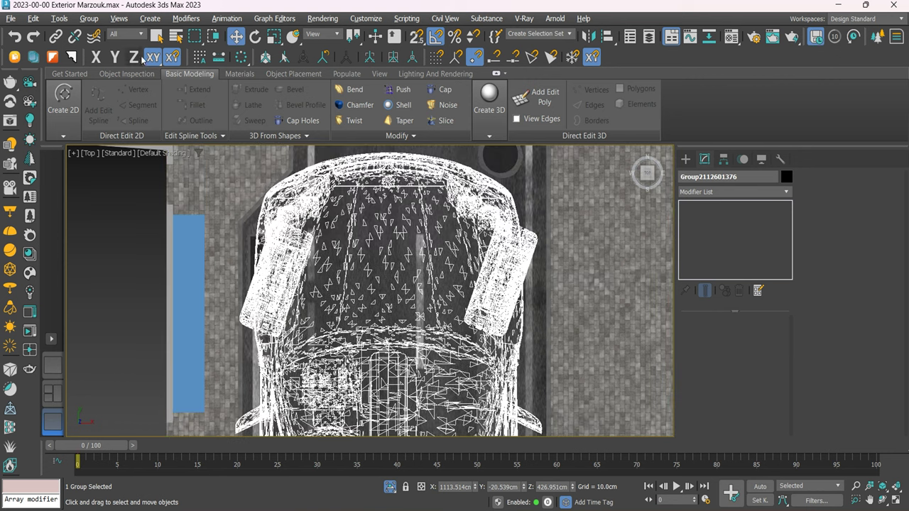
# Open the car group and rotate both front wheels 20° about Z.
pyautogui.click(88, 19)
pyautogui.click(100, 65)
pyautogui.scroll(3, 502, 272)
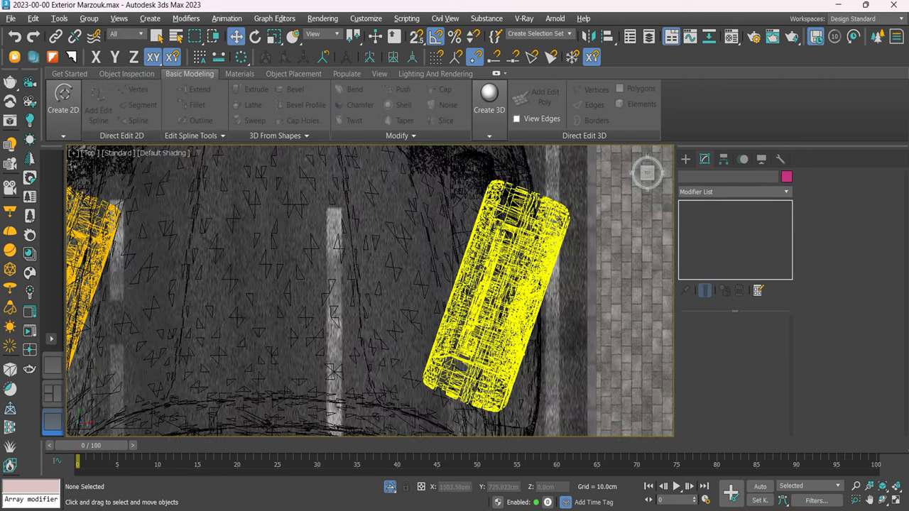
pyautogui.click(503, 284)
pyautogui.moveTo(503, 284); pyautogui.dragTo(716, 284, button='middle')
pyautogui.keyDown('ctrl'); pyautogui.click(284, 213); pyautogui.keyUp('ctrl')
pyautogui.press('z')
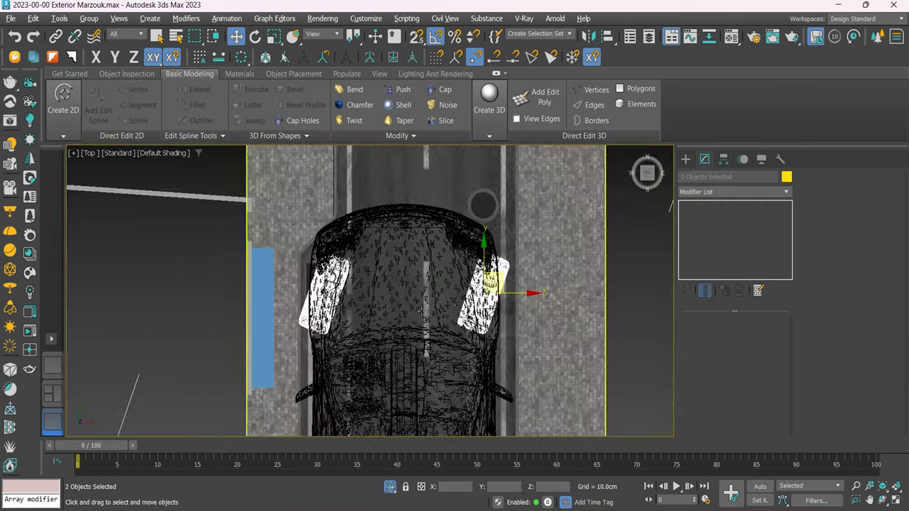
pyautogui.press('e')
pyautogui.moveTo(488, 250); pyautogui.dragTo(499, 246)
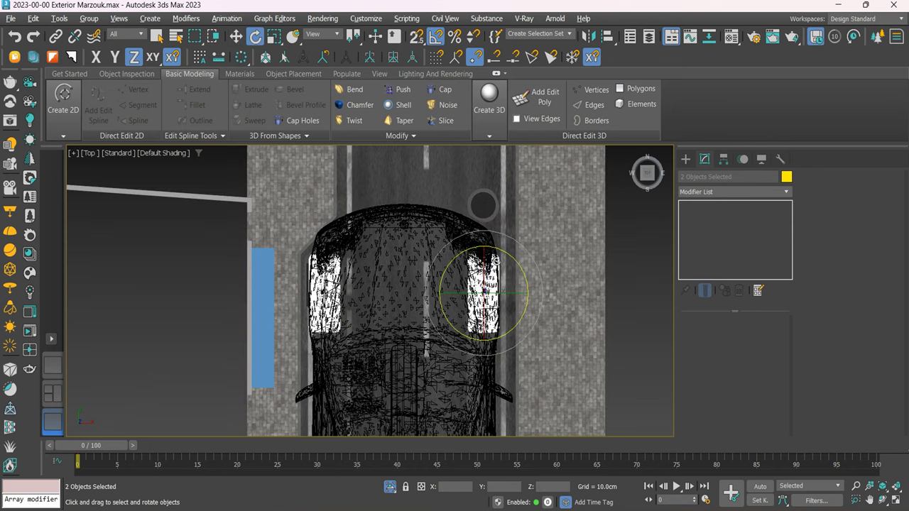
pyautogui.scroll(-3, 391, 243)
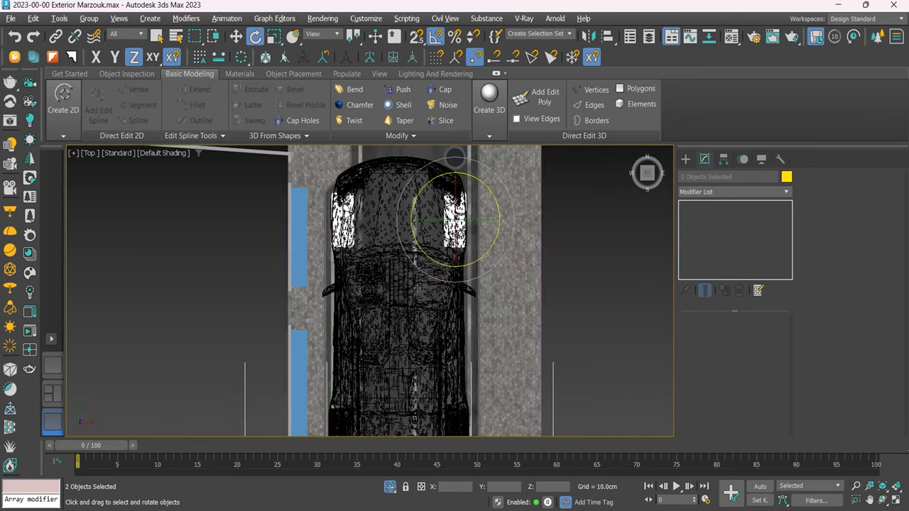
# View the car's preview image from the downloaded models folder, then return to 3ds Max.
pyautogui.click(392, 244)
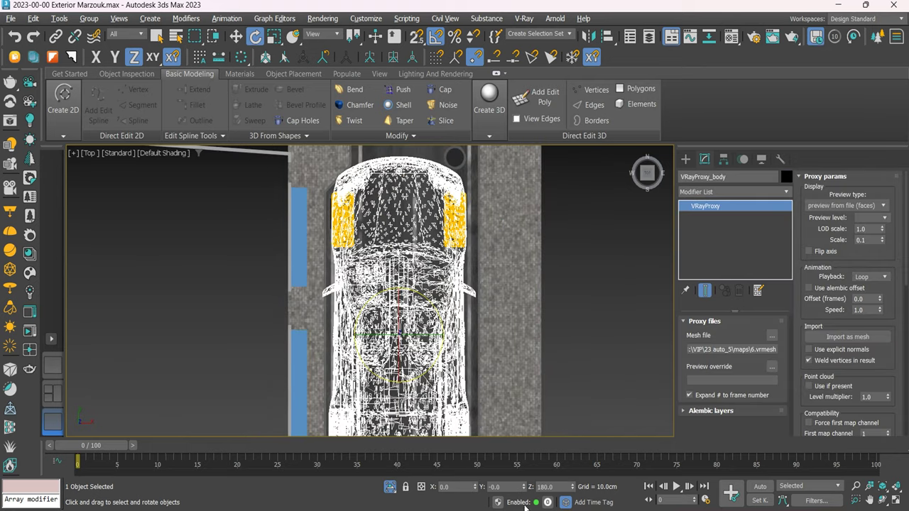
pyautogui.click(528, 426)
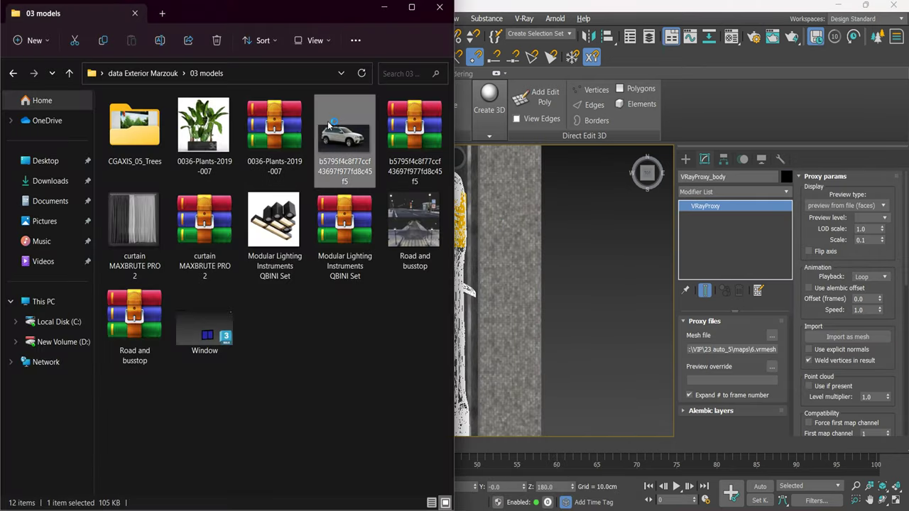
pyautogui.doubleClick(327, 121)
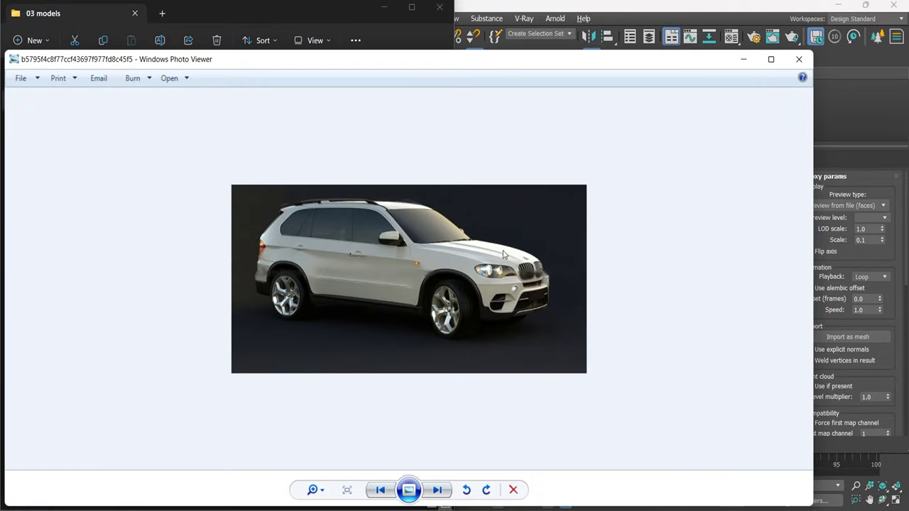
pyautogui.click(743, 60)
pyautogui.click(561, 235)
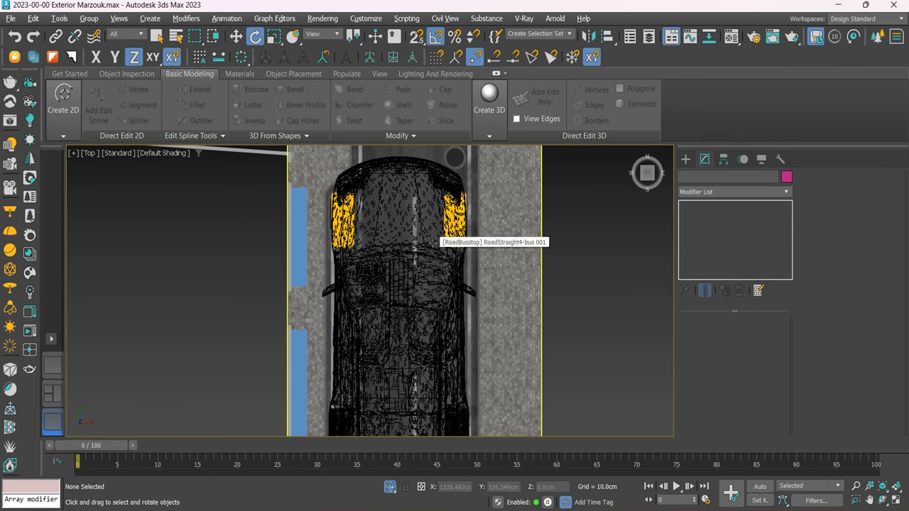
# Set the car body proxy's preview type to show whole mesh.
pyautogui.click(386, 284)
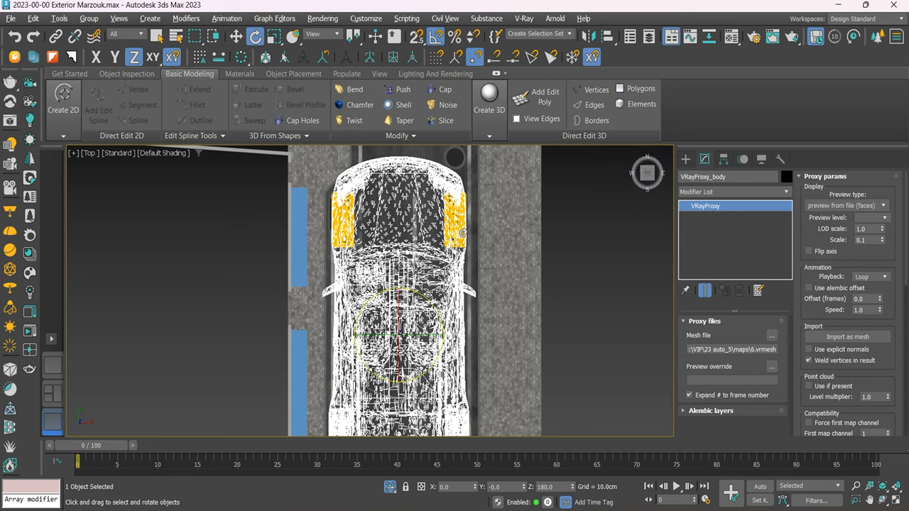
pyautogui.click(839, 206)
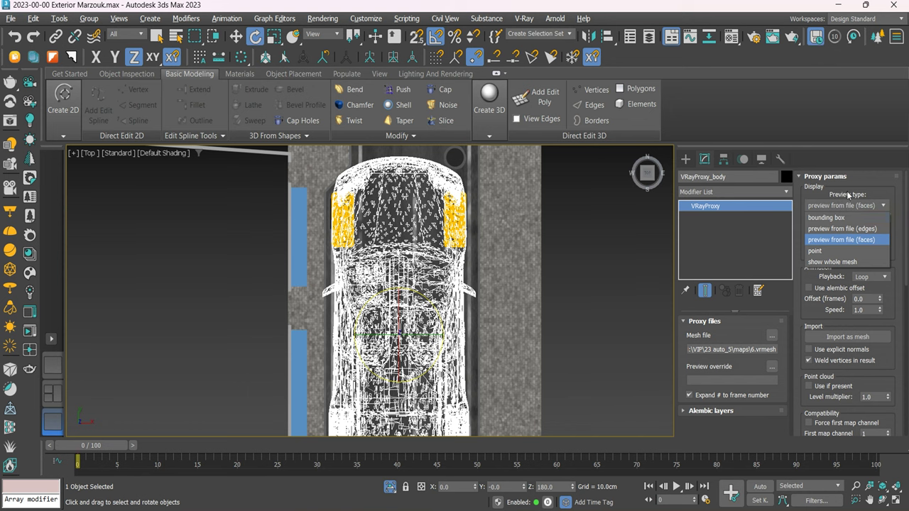
pyautogui.click(829, 262)
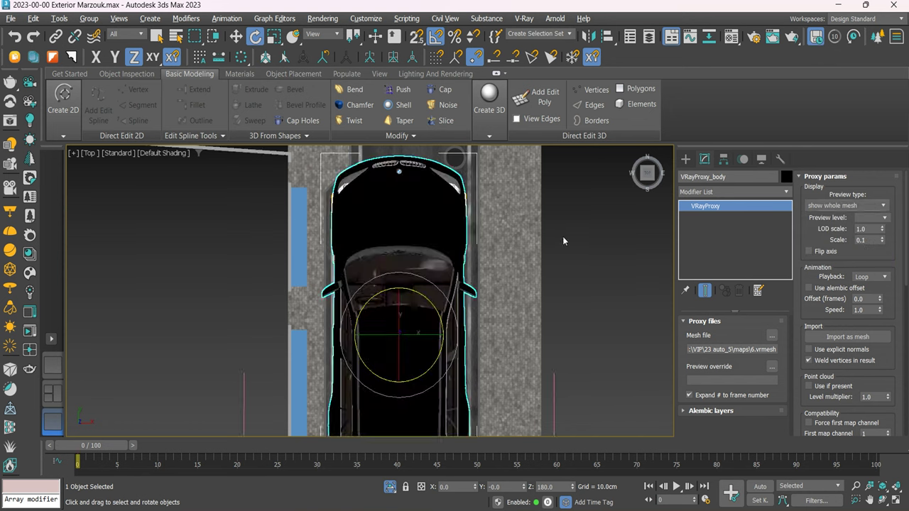
# Set wheel proxy VRayProxy_silver32 to show its whole mesh.
pyautogui.keyDown('alt'); pyautogui.moveTo(564, 239); pyautogui.dragTo(455, 289, button='middle'); pyautogui.keyUp('alt')
pyautogui.scroll(4, 488, 347)
pyautogui.moveTo(511, 382); pyautogui.dragTo(452, 222, button='middle')
pyautogui.scroll(3, 452, 223)
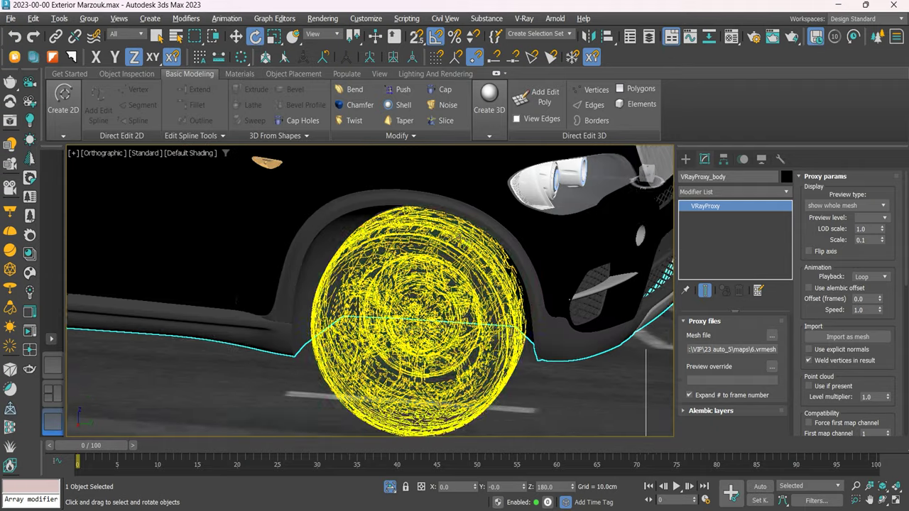
pyautogui.moveTo(490, 153); pyautogui.dragTo(485, 215, button='middle')
pyautogui.click(433, 373)
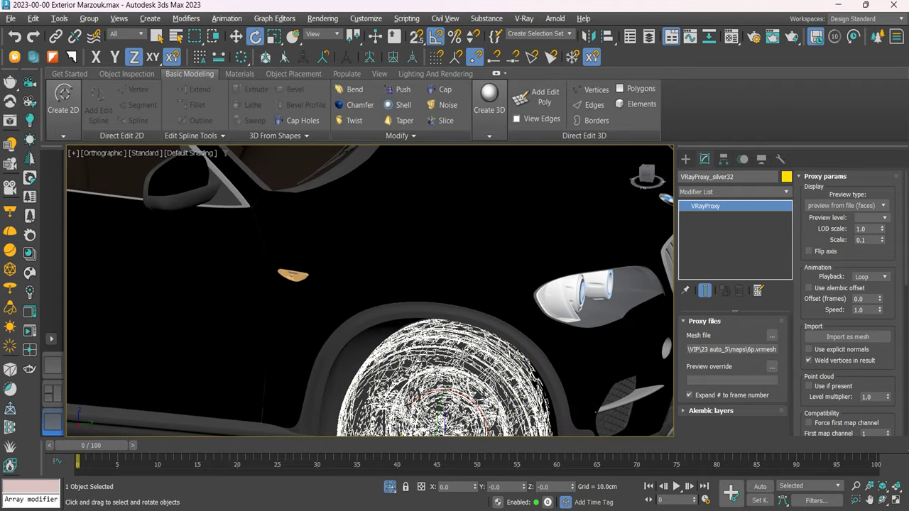
pyautogui.click(838, 206)
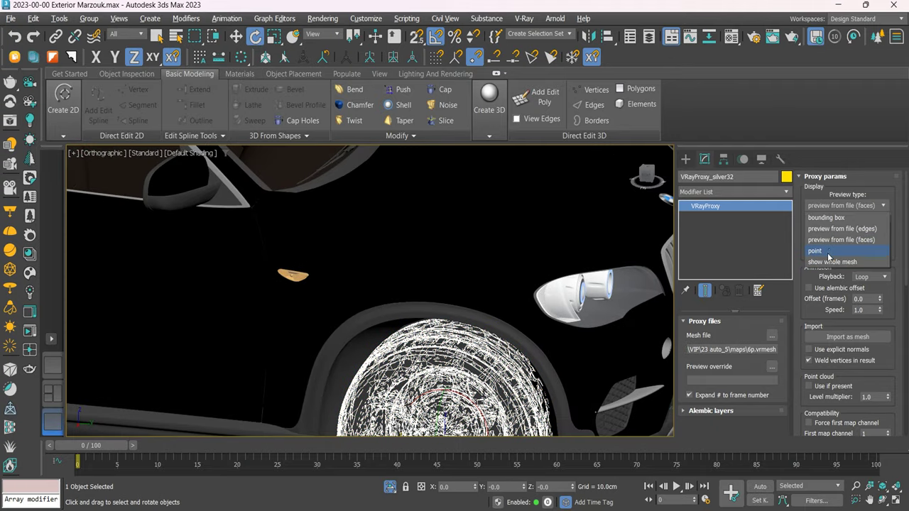
pyautogui.click(831, 262)
# Set wheel proxy VRayProxy_silver25 to show its whole mesh.
pyautogui.scroll(-5, 419, 309)
pyautogui.keyDown('alt'); pyautogui.moveTo(419, 284); pyautogui.dragTo(418, 309, button='middle'); pyautogui.keyUp('alt')
pyautogui.scroll(4, 419, 309)
pyautogui.click(511, 270)
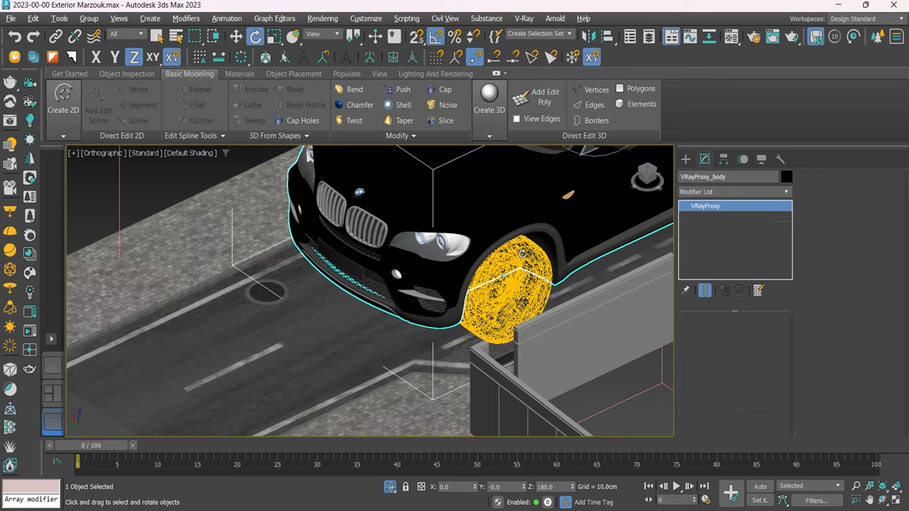
pyautogui.click(536, 263)
pyautogui.click(842, 205)
pyautogui.click(831, 262)
pyautogui.scroll(-5, 449, 247)
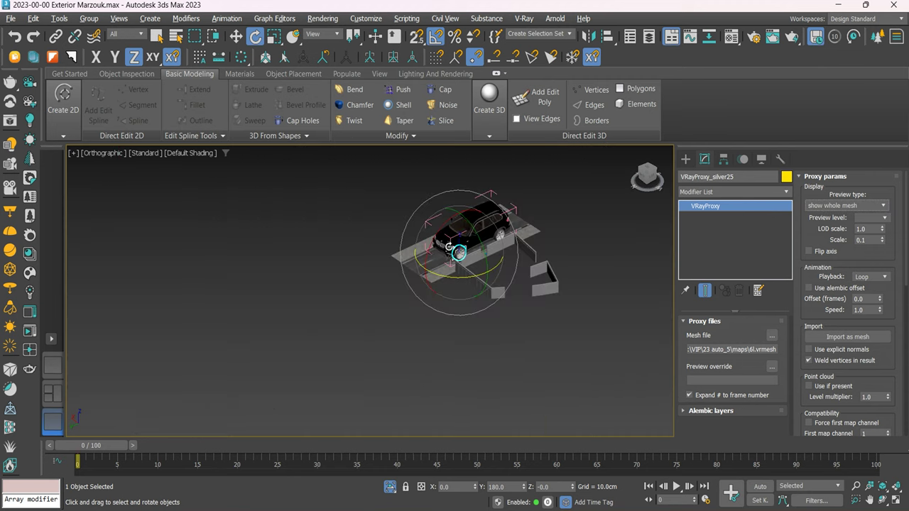
# Select the whole car group and move it to the right of the road in Top view.
pyautogui.click(88, 18)
pyautogui.click(107, 93)
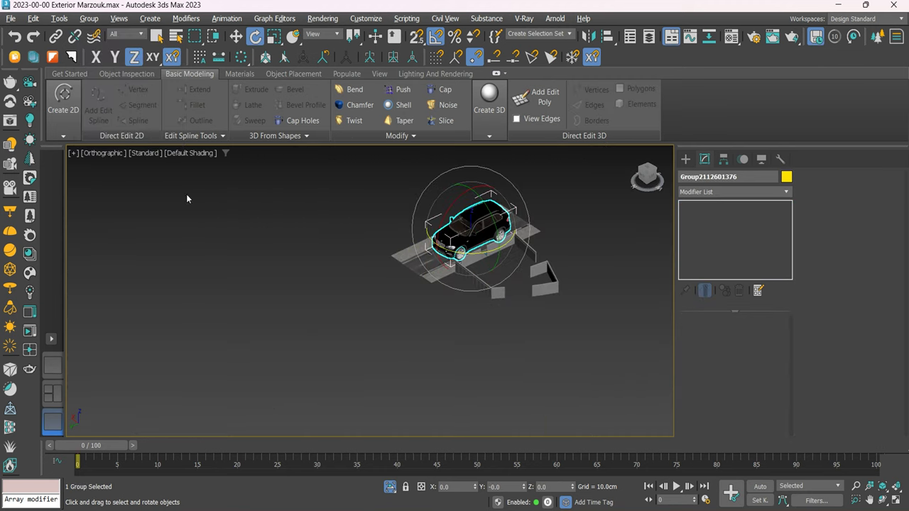
pyautogui.press('t')
pyautogui.press('z')
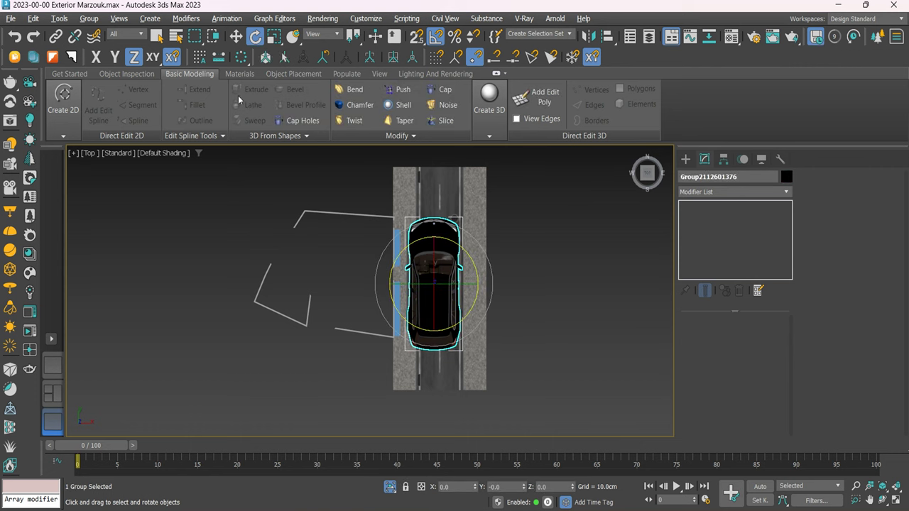
pyautogui.press('w')
pyautogui.moveTo(451, 257); pyautogui.dragTo(545, 173)
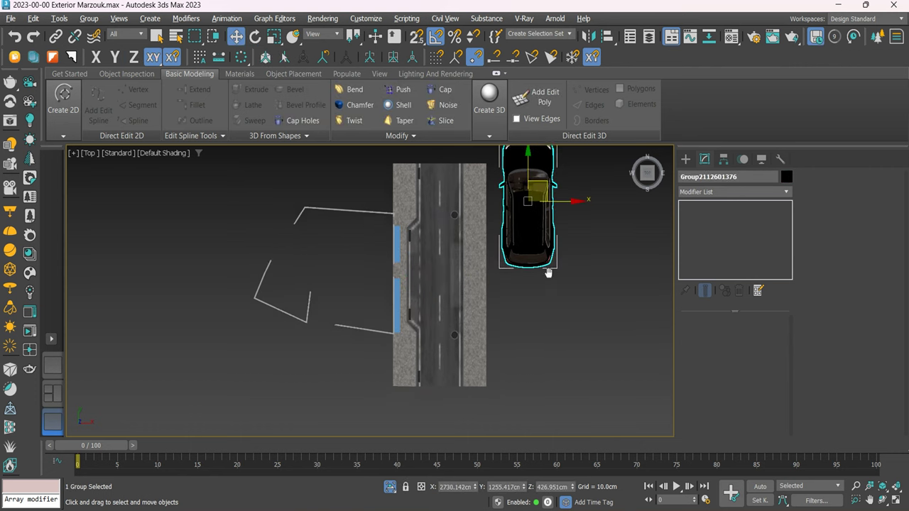
pyautogui.moveTo(393, 344); pyautogui.dragTo(382, 335, button='middle')
pyautogui.click(11, 19)
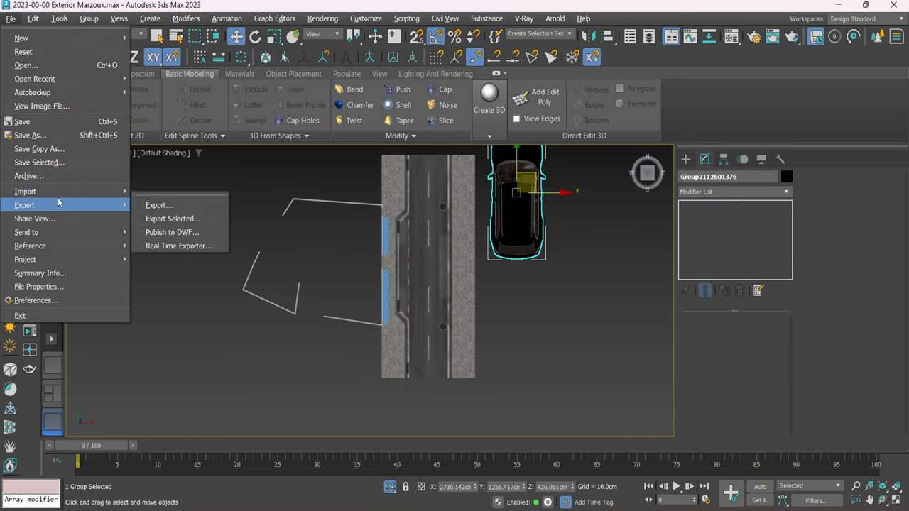
# Merge all objects from BANANA S SET.max with Auto-Rename for every duplicate, then close Scene Converter.
pyautogui.click(155, 206)
pyautogui.click(569, 386)
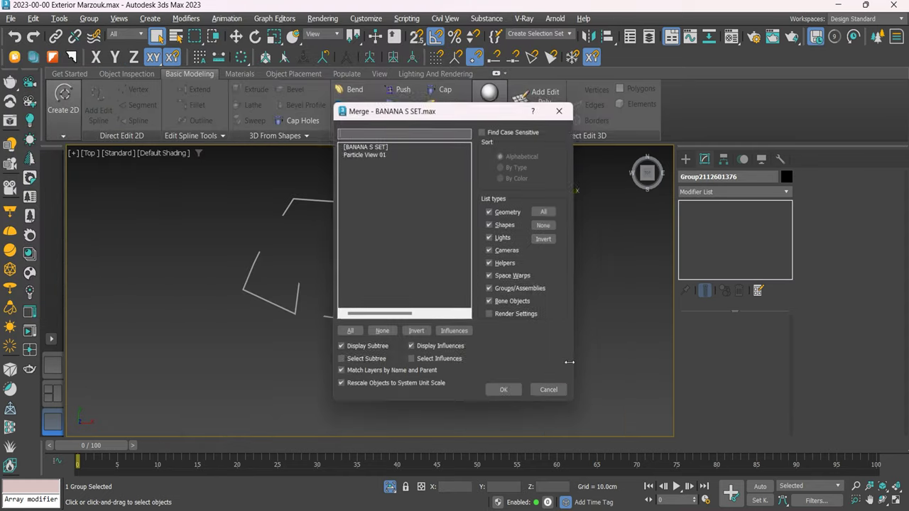
pyautogui.click(360, 335)
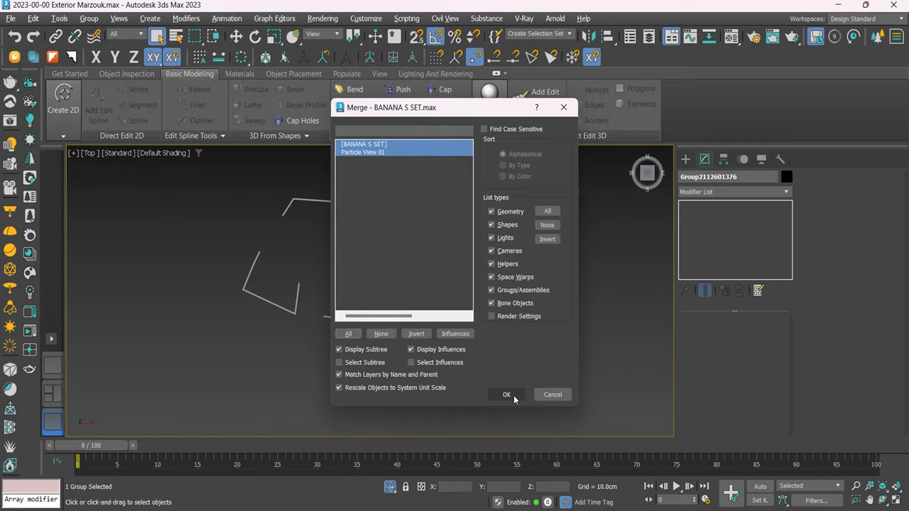
pyautogui.click(513, 396)
pyautogui.click(420, 279)
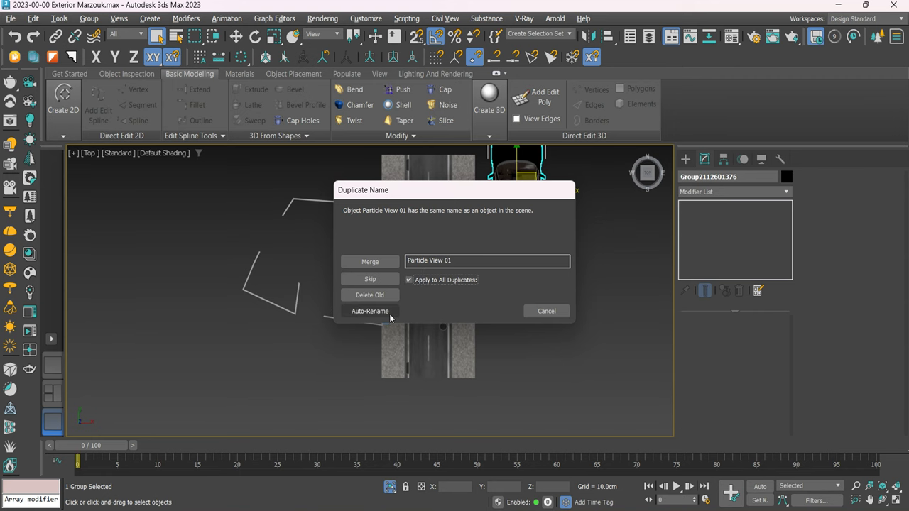
pyautogui.click(390, 315)
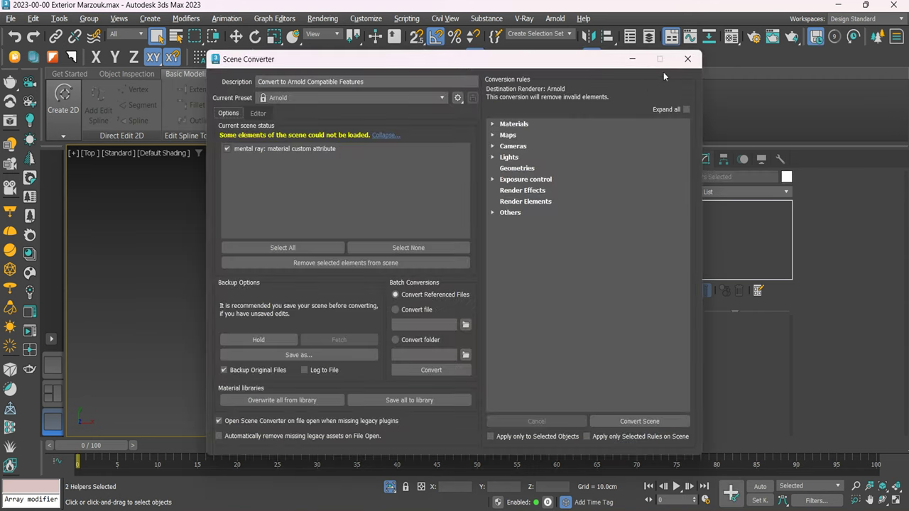
pyautogui.click(687, 59)
# Move the banana plant group beside the road and frame it in Perspective view.
pyautogui.click(236, 36)
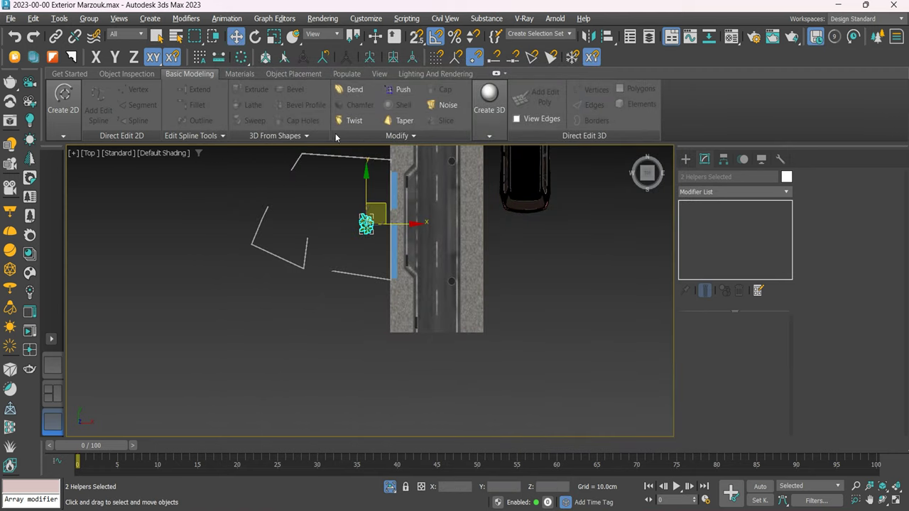
pyautogui.moveTo(365, 224); pyautogui.dragTo(386, 290)
pyautogui.press('z')
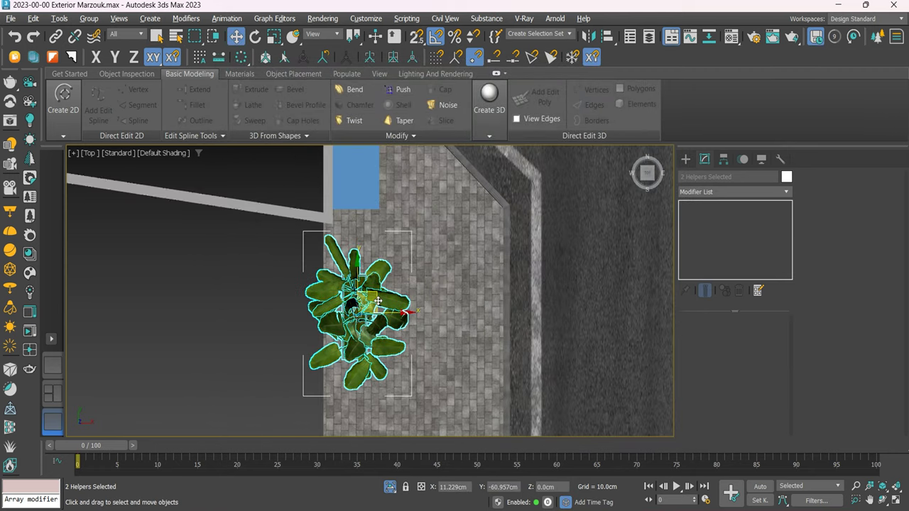
pyautogui.keyDown('alt'); pyautogui.moveTo(377, 301); pyautogui.dragTo(279, 224, button='middle'); pyautogui.keyUp('alt')
pyautogui.press('p')
pyautogui.press('z')
pyautogui.scroll(3, 447, 363)
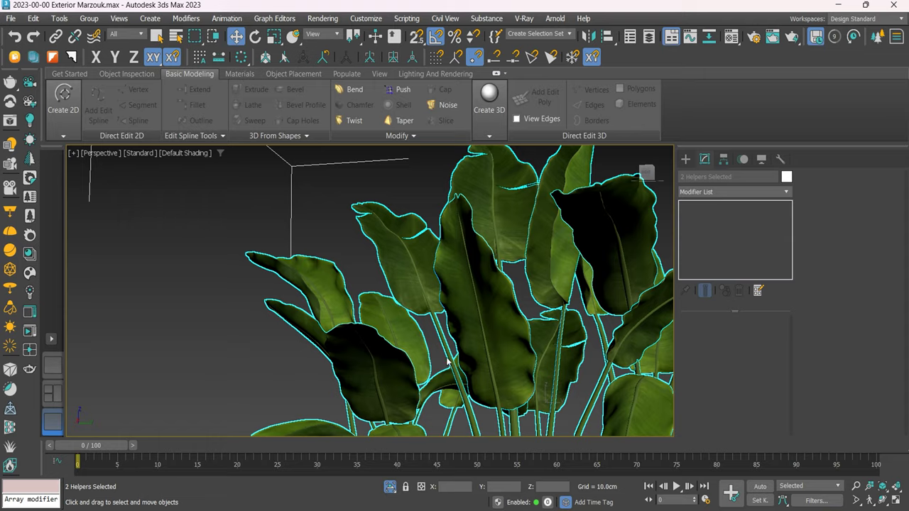
pyautogui.scroll(-2, 432, 244)
pyautogui.scroll(-2, 443, 264)
pyautogui.scroll(-2, 463, 325)
pyautogui.scroll(3, 570, 366)
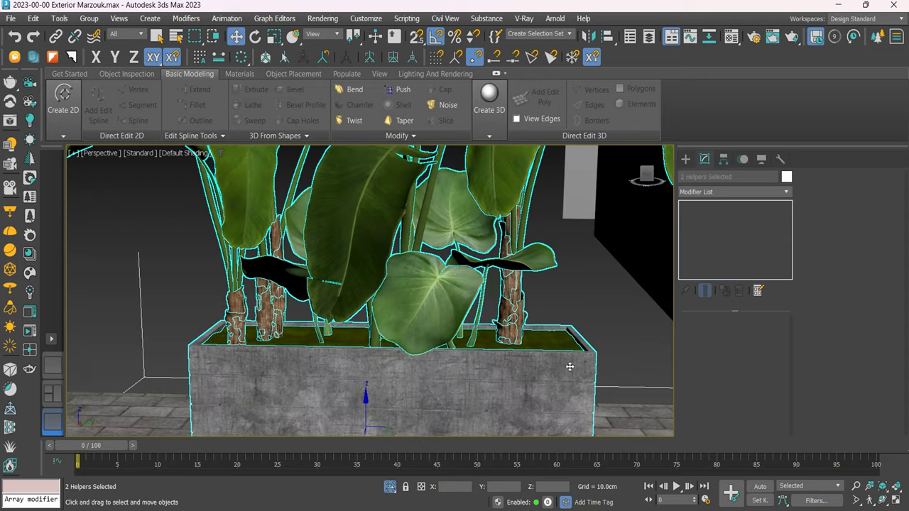
# Open the plant group and move soil plane Plane1342 along Y to about -1383.
pyautogui.click(88, 18)
pyautogui.click(107, 64)
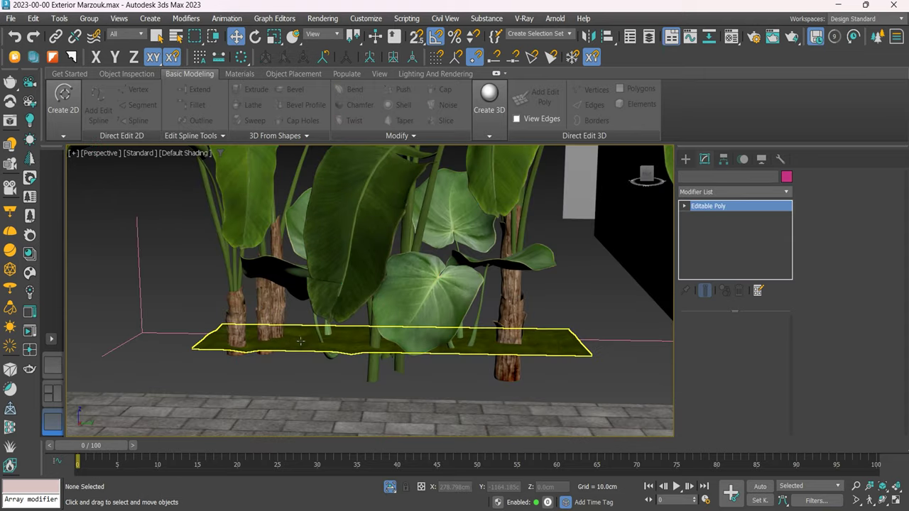
pyautogui.click(301, 342)
pyautogui.scroll(3, 514, 352)
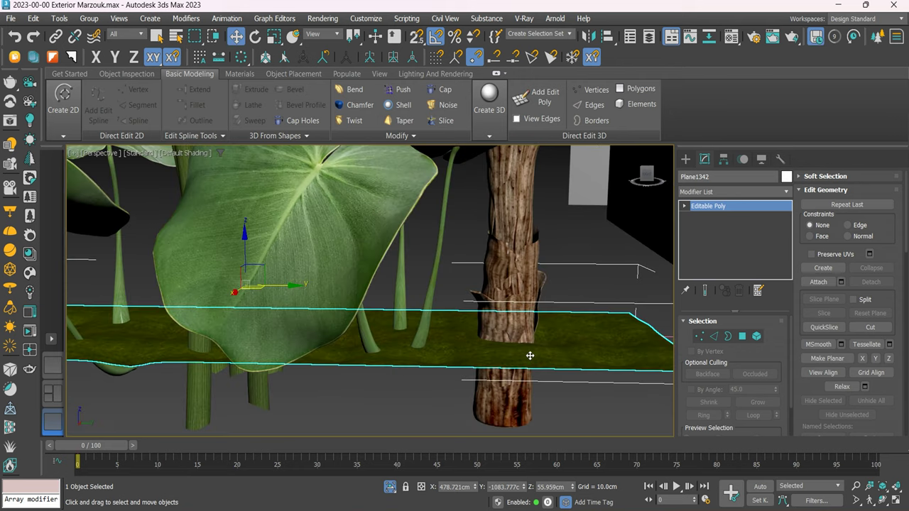
pyautogui.moveTo(470, 347)
pyautogui.keyDown('alt'); pyautogui.mouseDown(button='middle')
pyautogui.moveTo(264, 357)
pyautogui.moveTo(341, 339)
pyautogui.mouseUp(button='middle'); pyautogui.keyUp('alt')
pyautogui.scroll(2, 387, 324)
pyautogui.scroll(1, 426, 313)
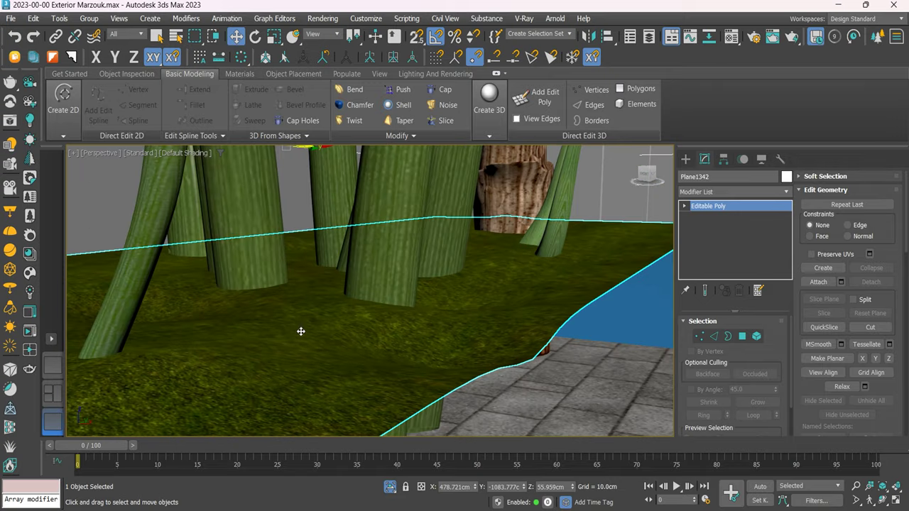
pyautogui.scroll(-3, 450, 315)
pyautogui.scroll(-2, 453, 320)
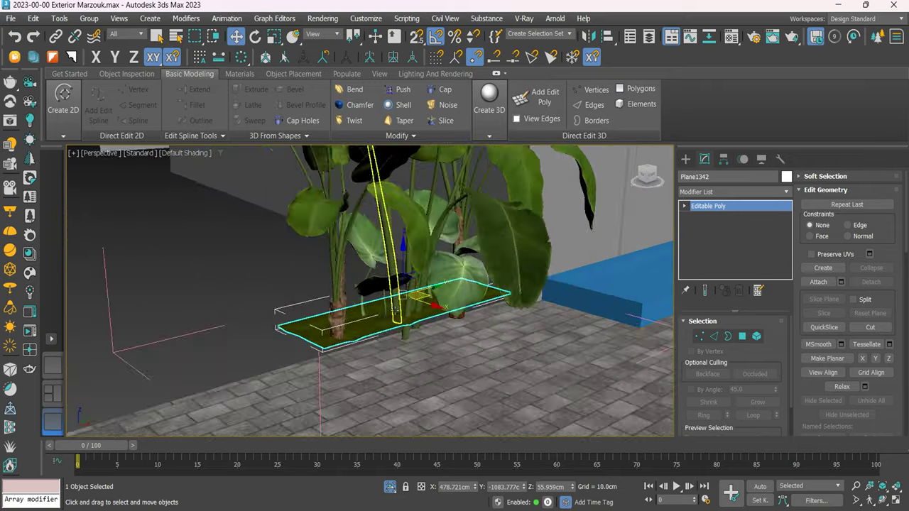
pyautogui.scroll(-2, 452, 320)
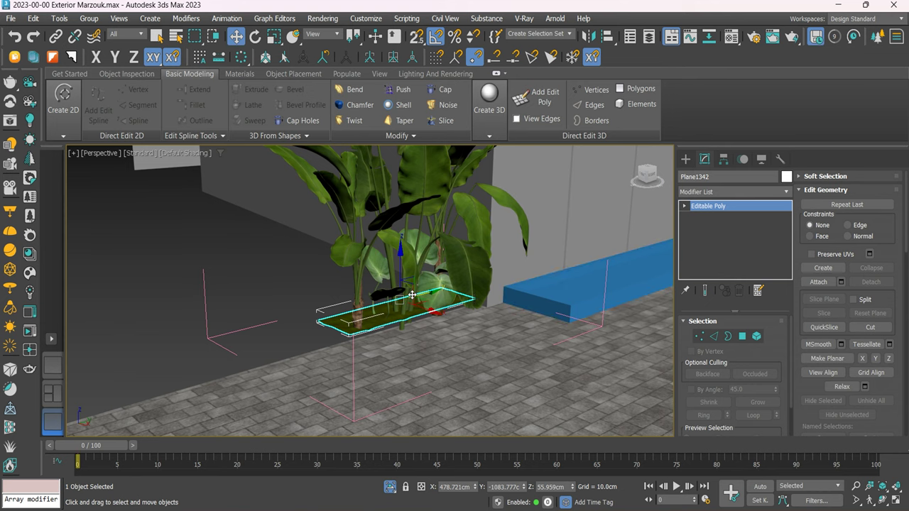
pyautogui.moveTo(413, 295); pyautogui.dragTo(238, 343)
pyautogui.scroll(-2, 239, 343)
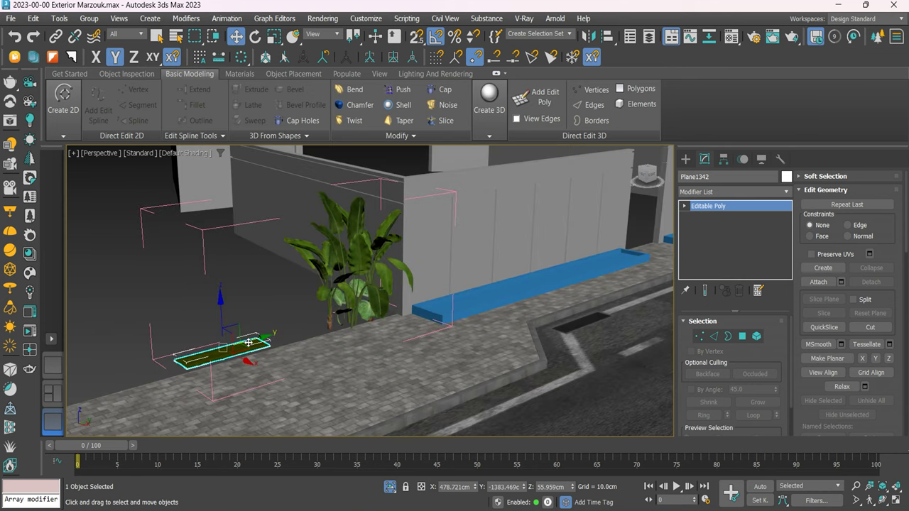
# Detach the soil plane from the plant group and switch to the Right view.
pyautogui.click(90, 19)
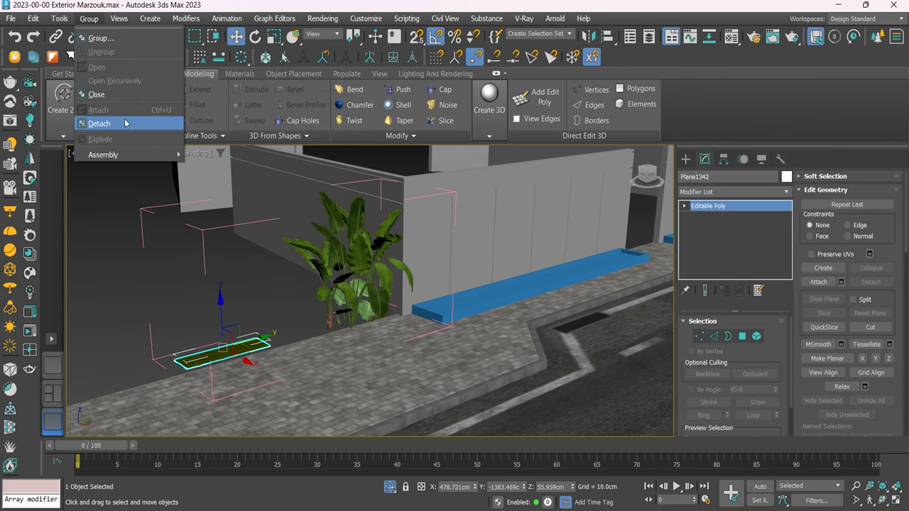
pyautogui.click(122, 125)
pyautogui.press('t')
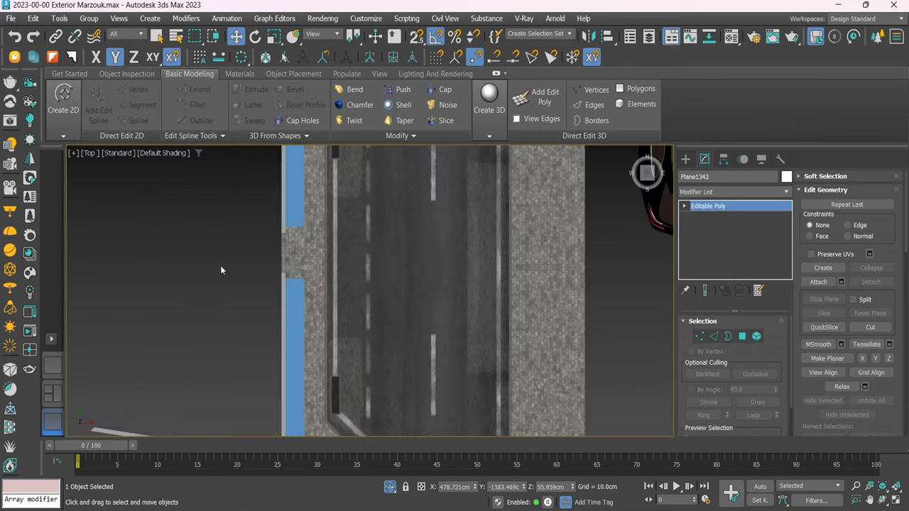
pyautogui.moveTo(658, 176); pyautogui.dragTo(663, 181)
pyautogui.click(660, 177)
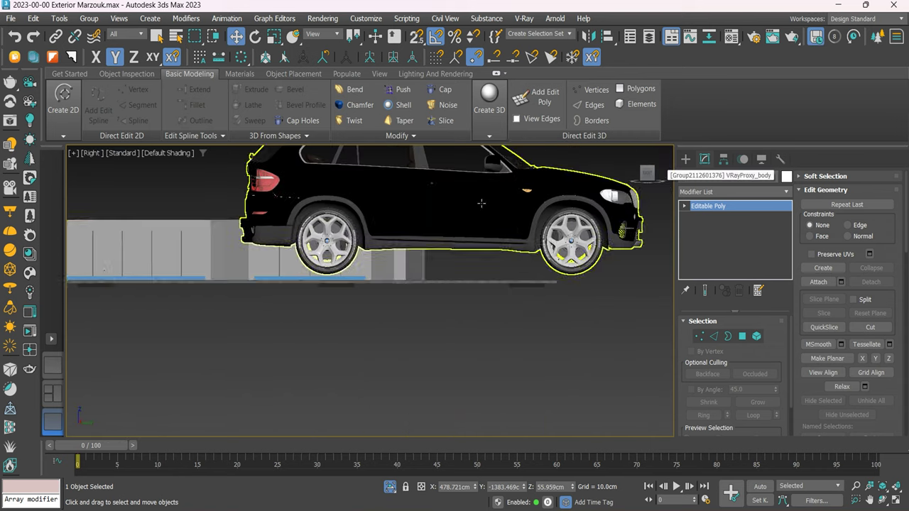
pyautogui.scroll(5, 444, 269)
pyautogui.scroll(3, 227, 256)
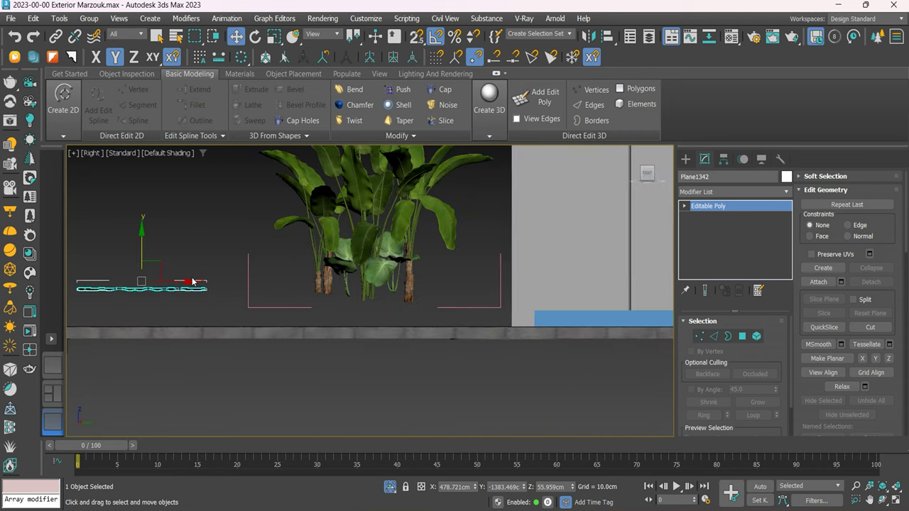
pyautogui.scroll(3, 284, 256)
pyautogui.scroll(3, 355, 255)
# Delete two broad leaves, including Plane9552, then select all 18 objects of one banana plant.
pyautogui.click(381, 260)
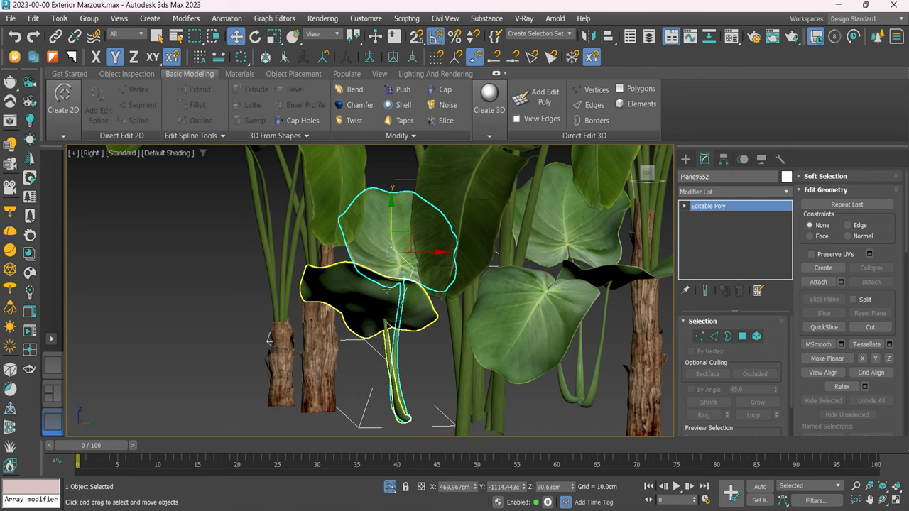
pyautogui.keyDown('ctrl'); pyautogui.click(387, 291); pyautogui.keyUp('ctrl')
pyautogui.press('Delete')
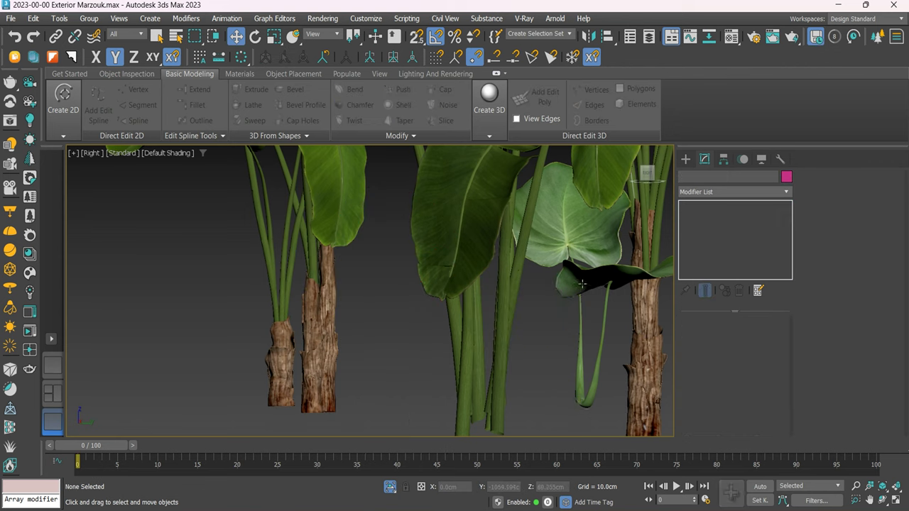
pyautogui.scroll(-3, 572, 294)
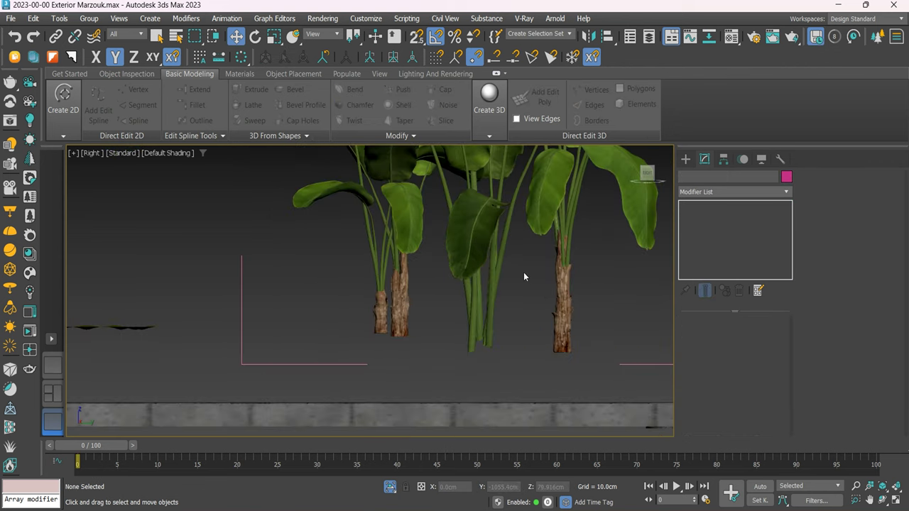
pyautogui.scroll(-2, 523, 274)
pyautogui.scroll(-2, 501, 291)
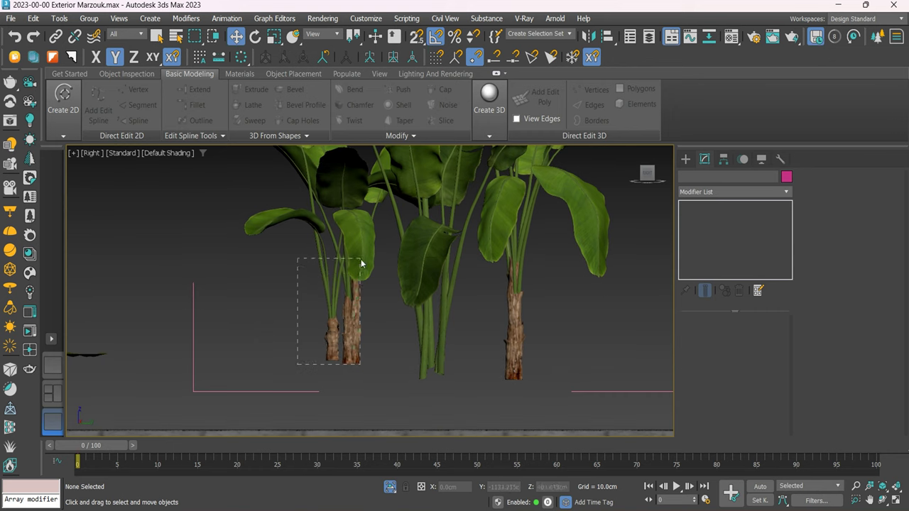
pyautogui.moveTo(341, 308); pyautogui.dragTo(362, 261)
# Bring up reference photo 001 (1).jpeg in the photo viewer.
pyautogui.click(587, 480)
pyautogui.press('Left')
pyautogui.press('Left')
pyautogui.press('Left')
pyautogui.scroll(3, 487, 284)
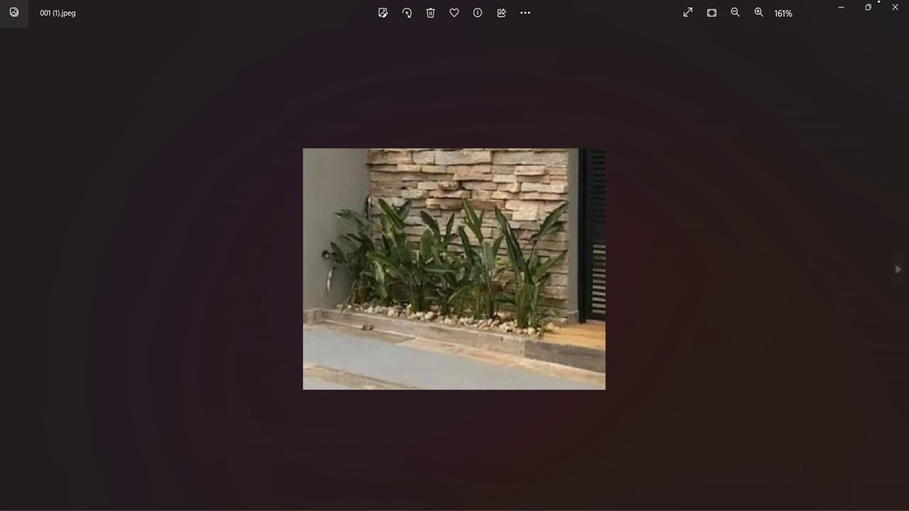
# Minimize Windows Photos showing 001 (1).jpeg to return to 3ds Max.
pyautogui.click(840, 7)
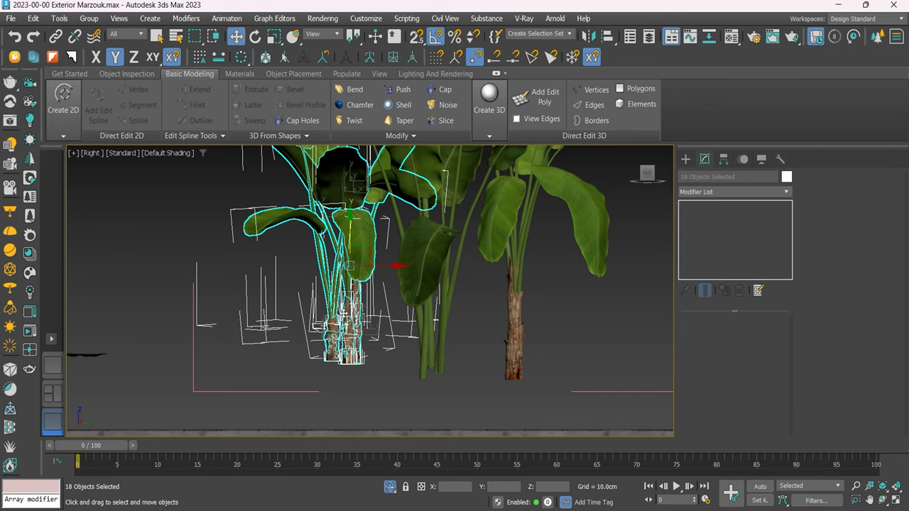
# Shift the first banana plant left along X and group its parts under the default name.
pyautogui.scroll(-3, 343, 312)
pyautogui.moveTo(399, 294); pyautogui.dragTo(351, 293)
pyautogui.click(89, 17)
pyautogui.click(99, 32)
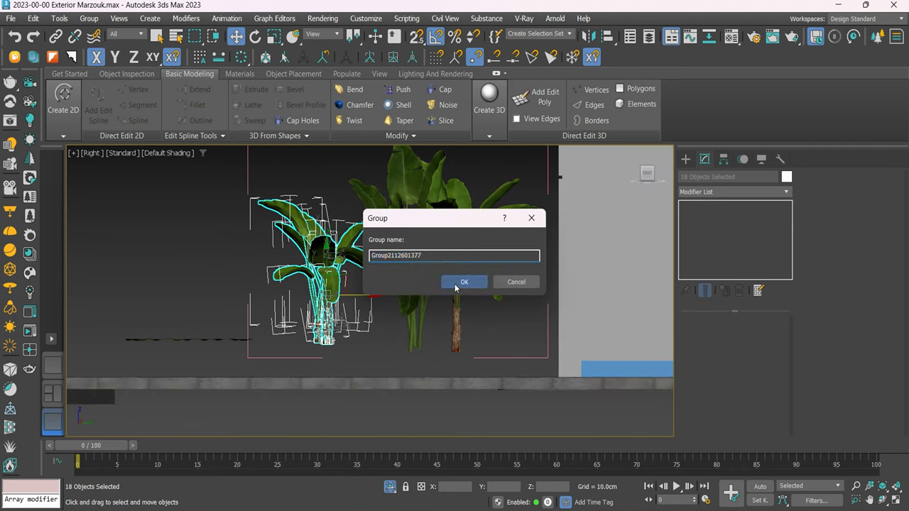
pyautogui.click(463, 282)
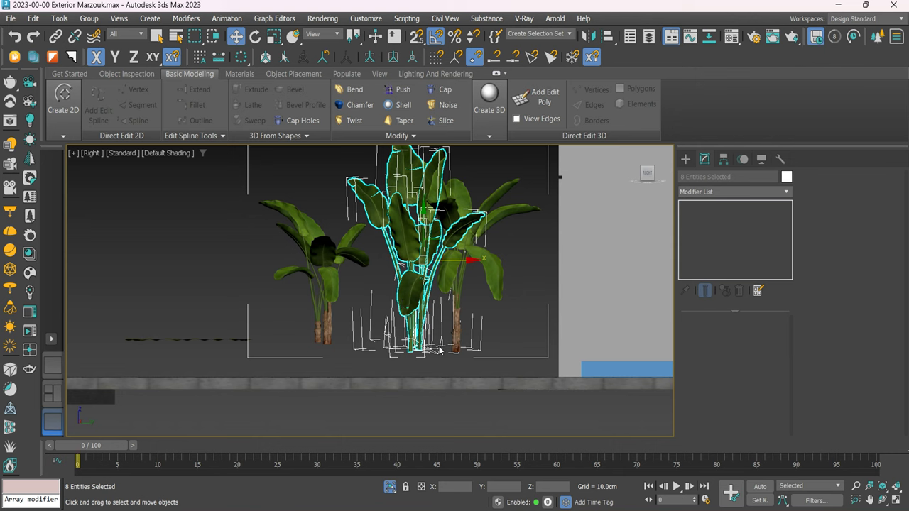
# Group the second banana plant's selected parts, accepting the default group name.
pyautogui.click(88, 18)
pyautogui.click(95, 36)
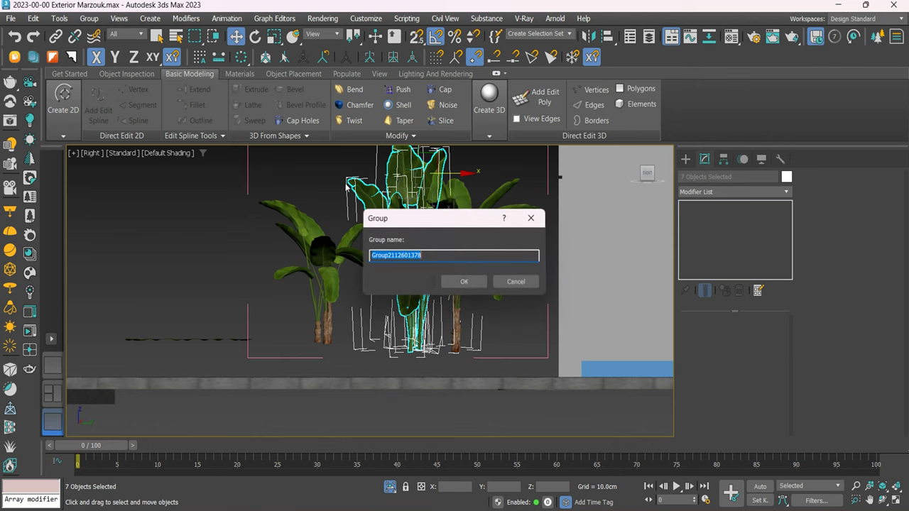
pyautogui.click(450, 284)
# Select all parts of the third banana plant, excluding the frame lines.
pyautogui.click(460, 291)
pyautogui.click(462, 369)
pyautogui.click(456, 339)
pyautogui.scroll(2, 458, 347)
pyautogui.scroll(2, 461, 355)
pyautogui.scroll(-2, 473, 370)
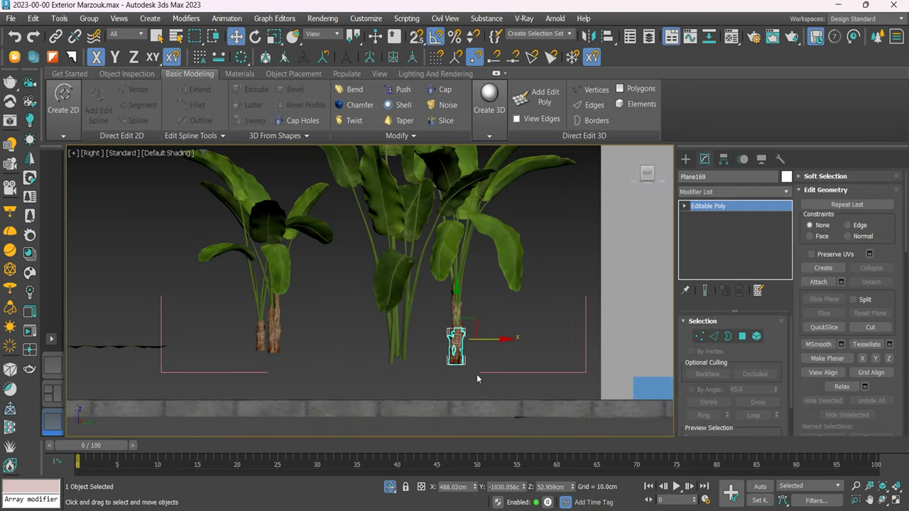
pyautogui.click(447, 272)
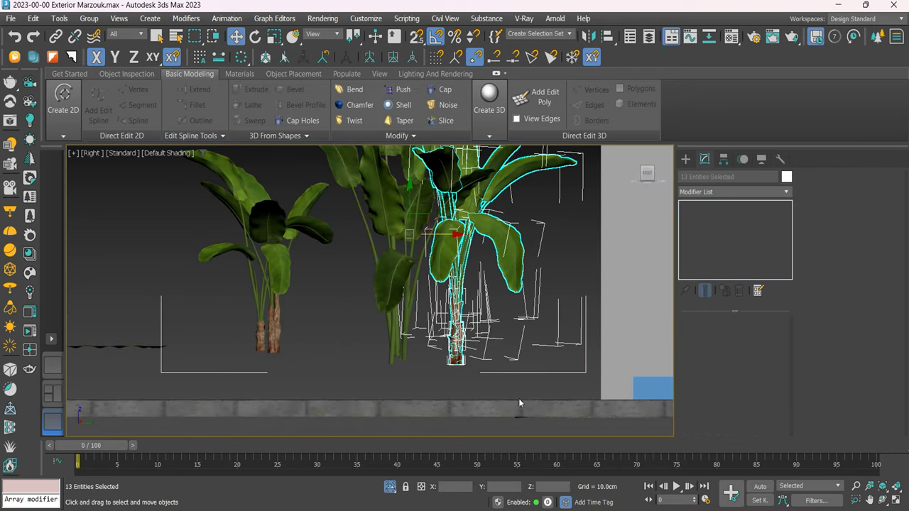
pyautogui.keyDown('alt'); pyautogui.click(533, 382); pyautogui.keyUp('alt')
pyautogui.click(89, 18)
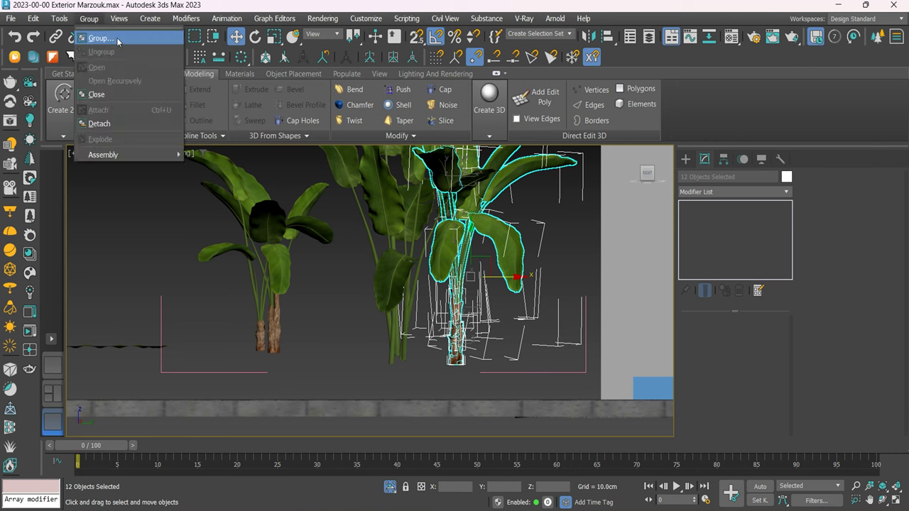
pyautogui.click(100, 33)
pyautogui.click(482, 281)
pyautogui.scroll(-5, 454, 284)
pyautogui.scroll(3, 398, 280)
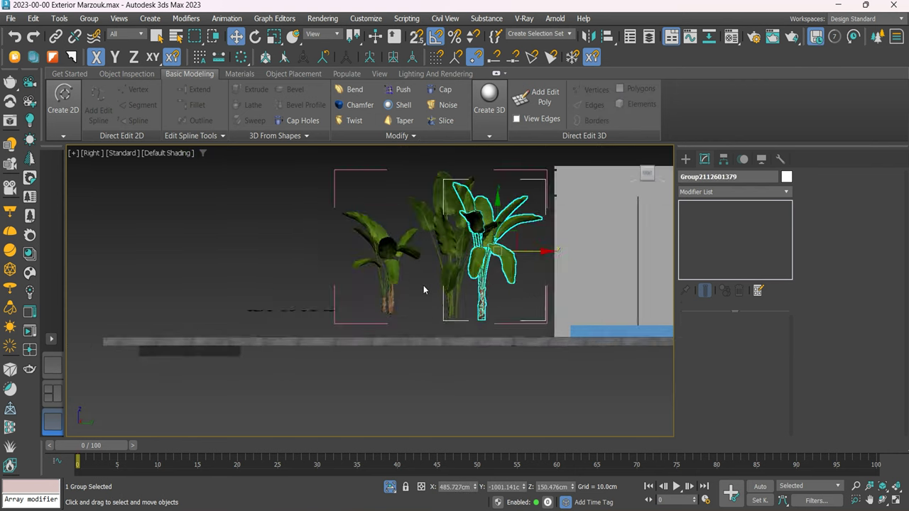
pyautogui.scroll(2, 333, 276)
# Box-select the three plant groups, lower them into the blue planter strip, and scale them to 90%.
pyautogui.keyDown('ctrl'); pyautogui.moveTo(367, 304); pyautogui.dragTo(552, 315); pyautogui.keyUp('ctrl')
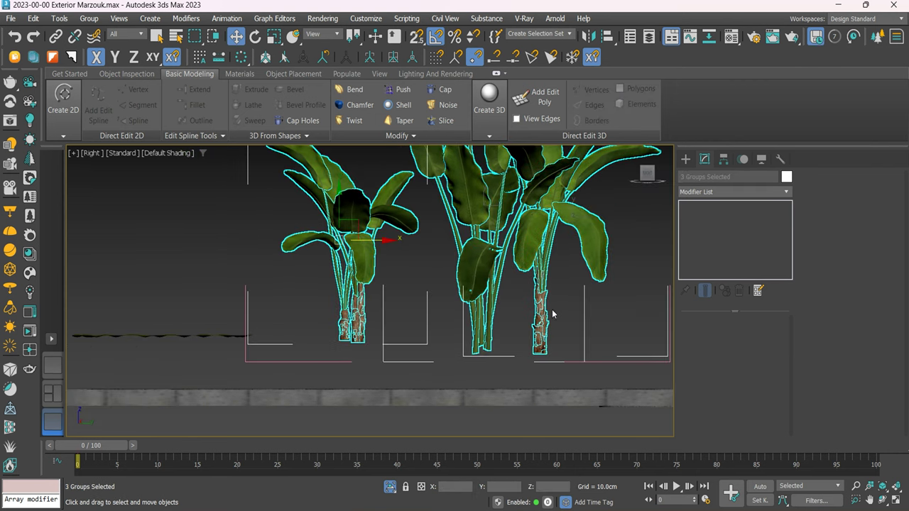
pyautogui.scroll(-4, 462, 297)
pyautogui.scroll(5, 431, 301)
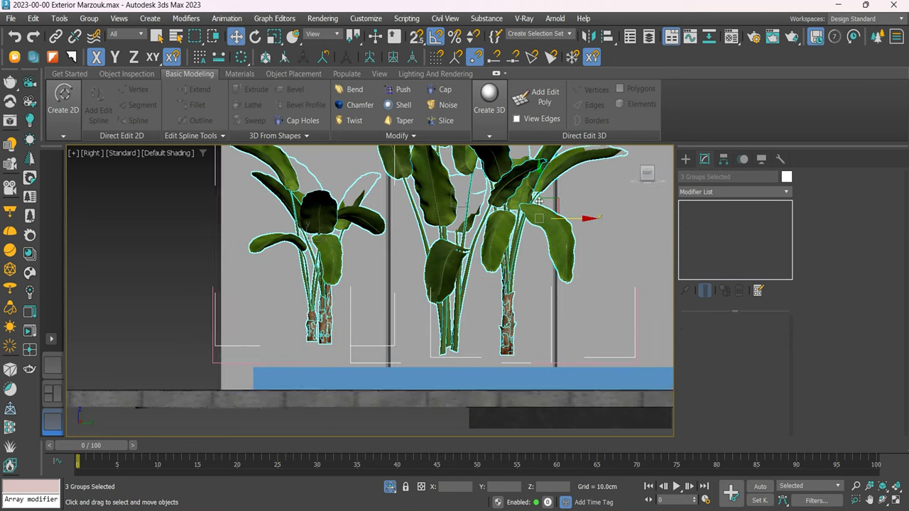
pyautogui.moveTo(561, 216); pyautogui.dragTo(565, 232)
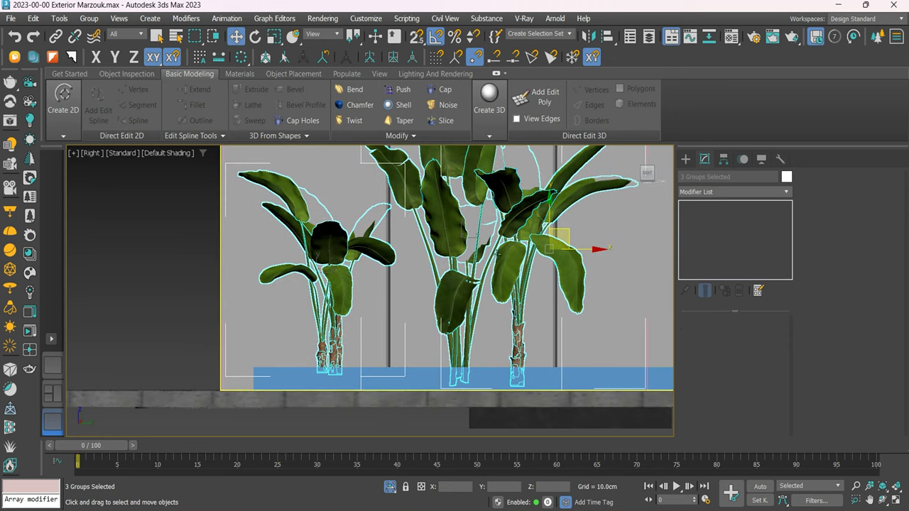
pyautogui.click(272, 35)
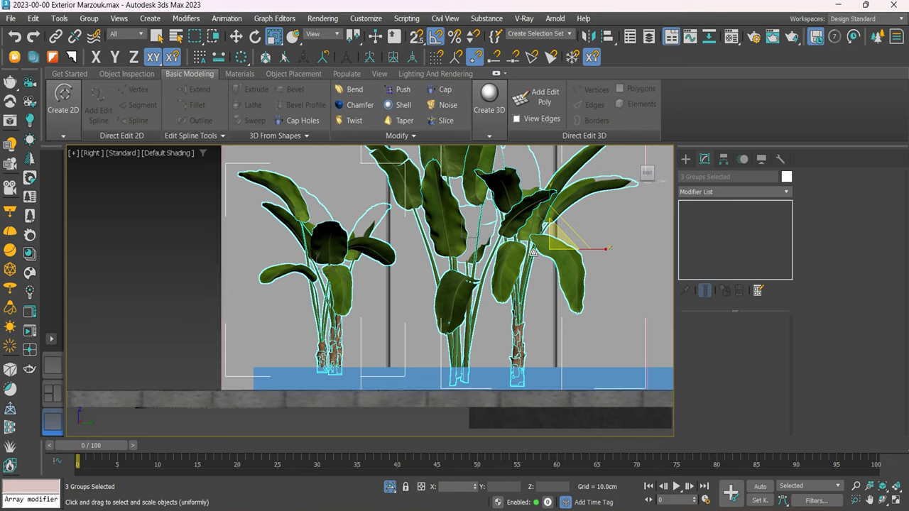
pyautogui.scroll(-2, 440, 284)
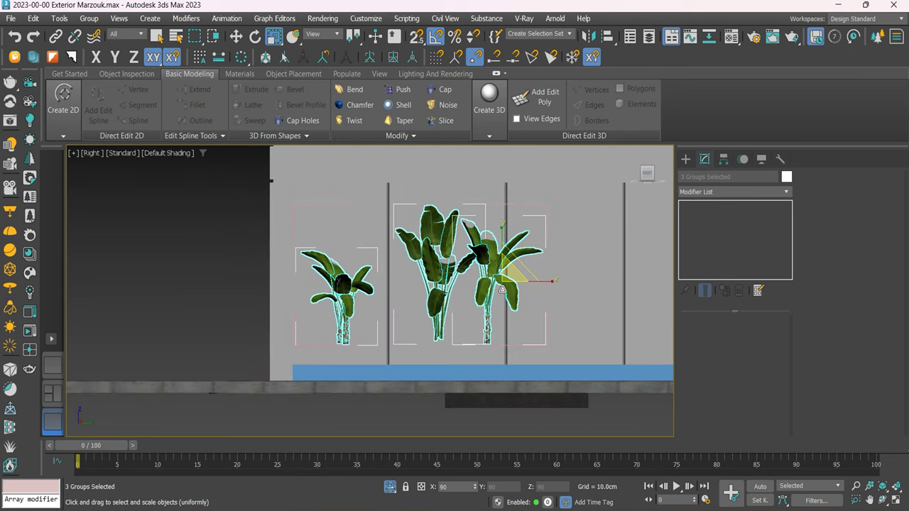
pyautogui.click(236, 36)
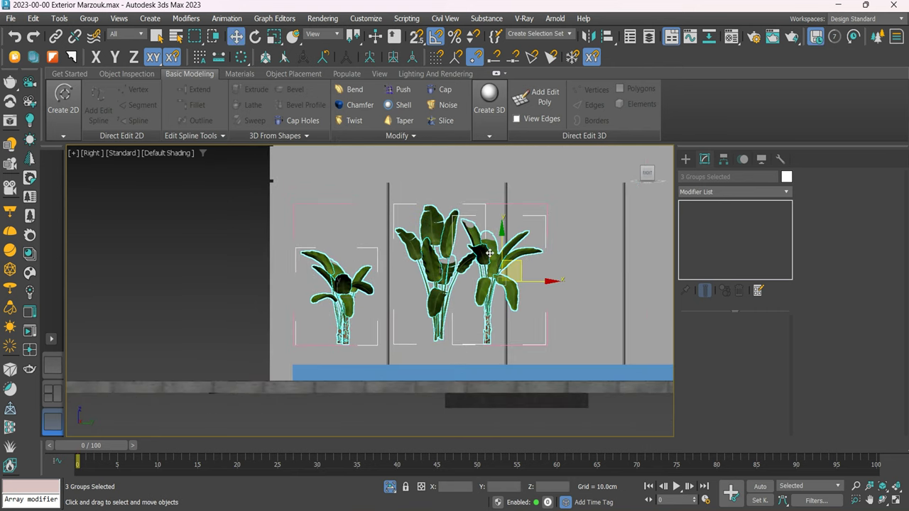
# Clone the leftmost banana plant further right along the planter and rotate the copy to a new angle.
pyautogui.moveTo(446, 244); pyautogui.dragTo(444, 271)
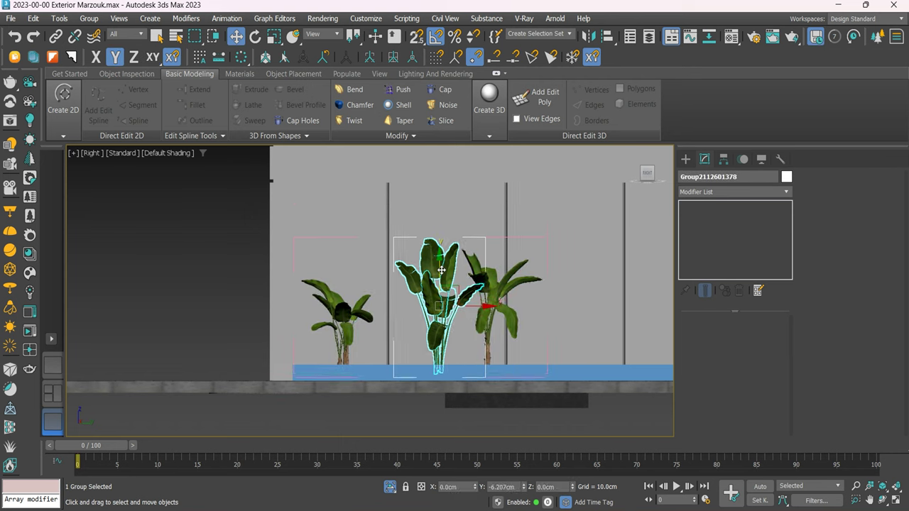
pyautogui.scroll(2, 486, 274)
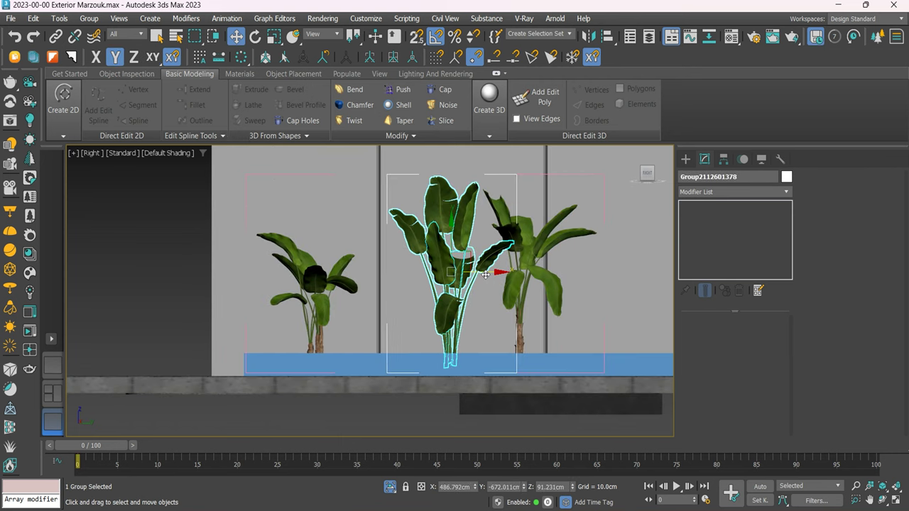
pyautogui.click(317, 323)
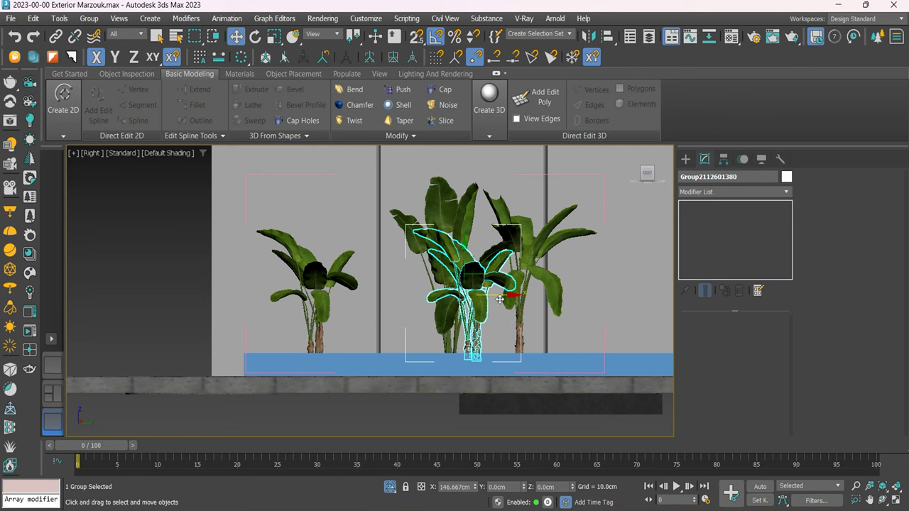
pyautogui.keyDown('shift'); pyautogui.moveTo(341, 296); pyautogui.dragTo(521, 297); pyautogui.keyUp('shift')
pyautogui.click(456, 313)
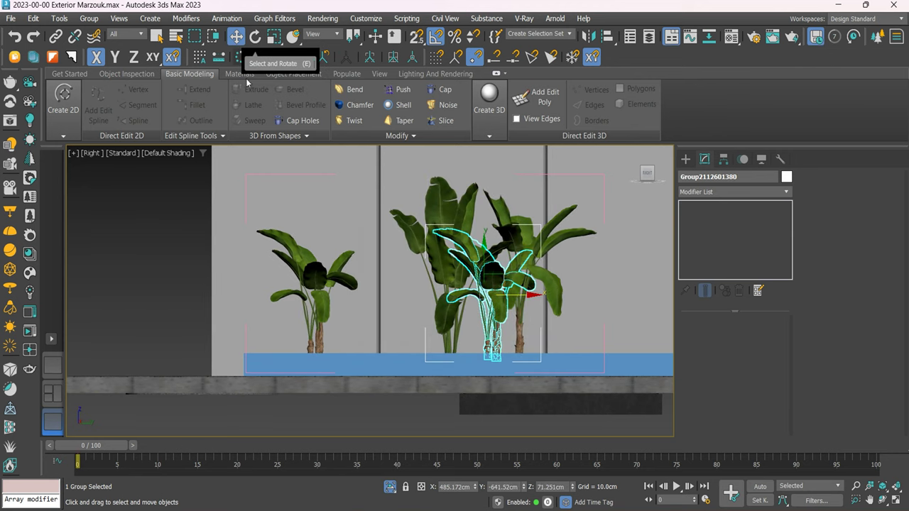
pyautogui.press('e')
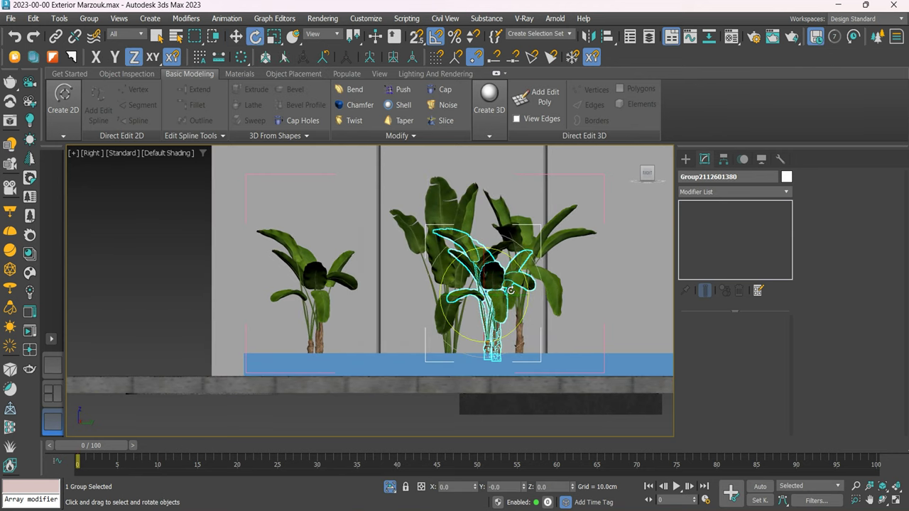
pyautogui.moveTo(511, 290)
pyautogui.mouseDown()
pyautogui.moveTo(522, 293)
pyautogui.moveTo(488, 296)
pyautogui.mouseUp()
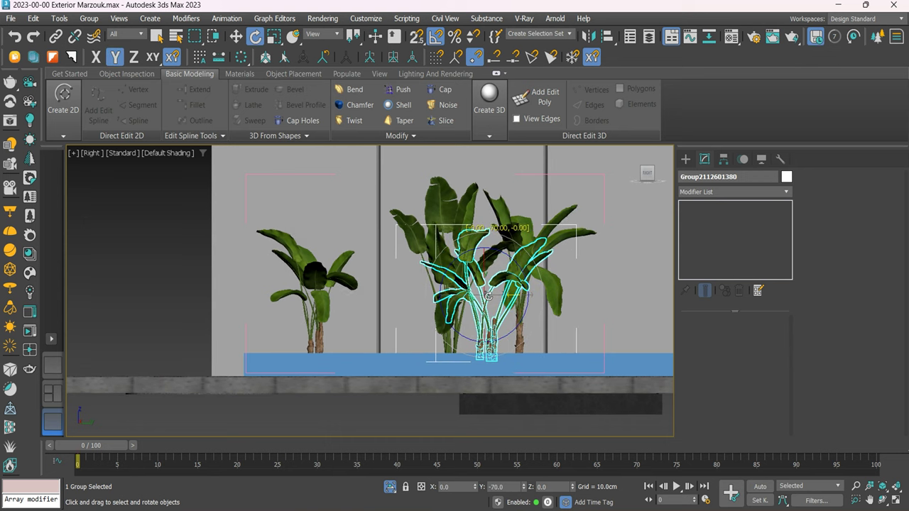
# Add another plant copy further right and nudge the middle plant slightly right.
pyautogui.press('w')
pyautogui.moveTo(521, 301); pyautogui.dragTo(440, 294, button='middle')
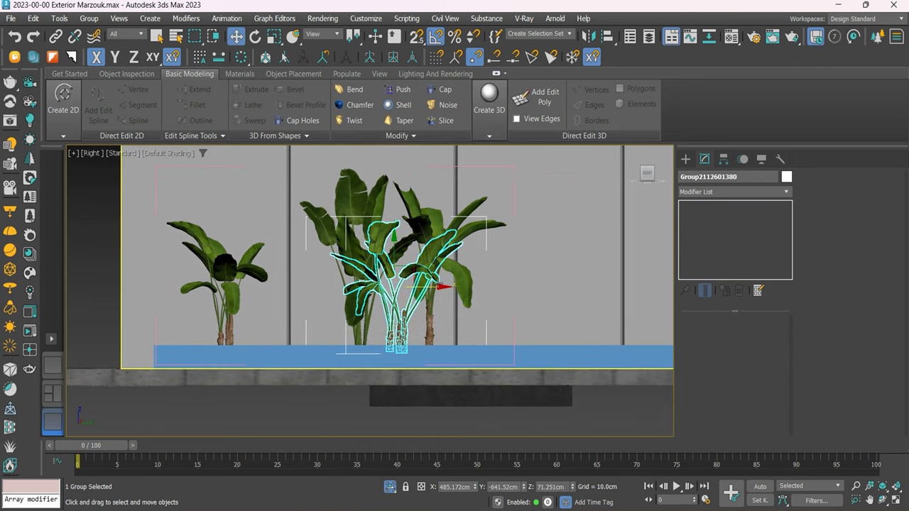
pyautogui.keyDown('shift'); pyautogui.moveTo(440, 294); pyautogui.dragTo(479, 294); pyautogui.keyUp('shift')
pyautogui.click(465, 308)
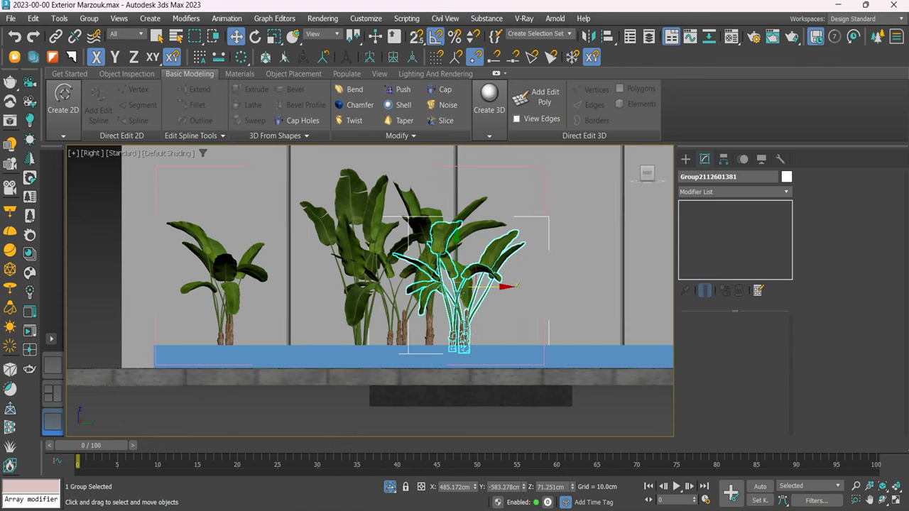
pyautogui.click(366, 330)
pyautogui.click(357, 305)
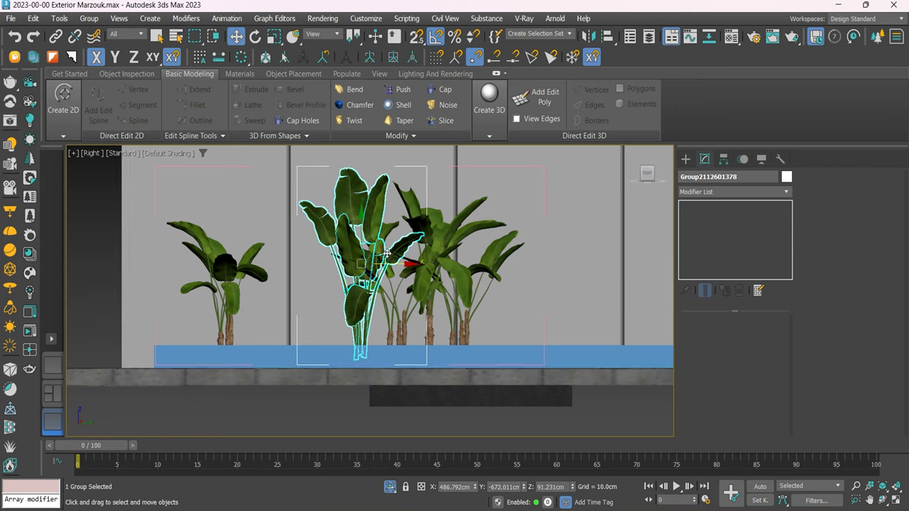
pyautogui.moveTo(387, 261); pyautogui.dragTo(412, 293)
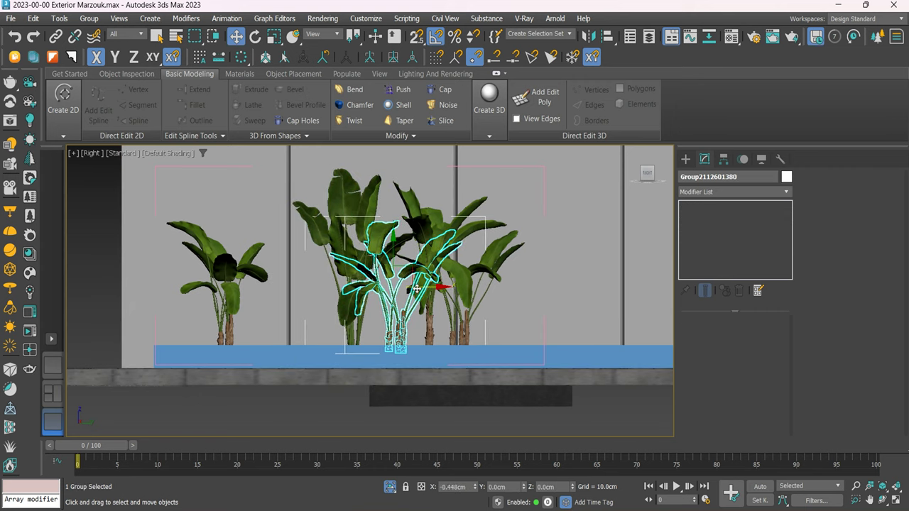
# Turn the right plant 155 degrees and clone one more plant copy into the row.
pyautogui.click(462, 263)
pyautogui.press('e')
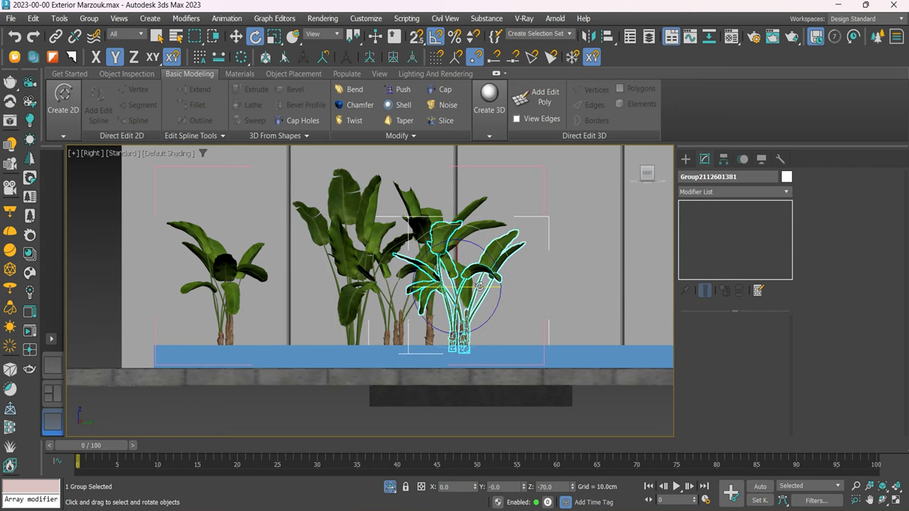
pyautogui.moveTo(480, 286); pyautogui.dragTo(554, 306)
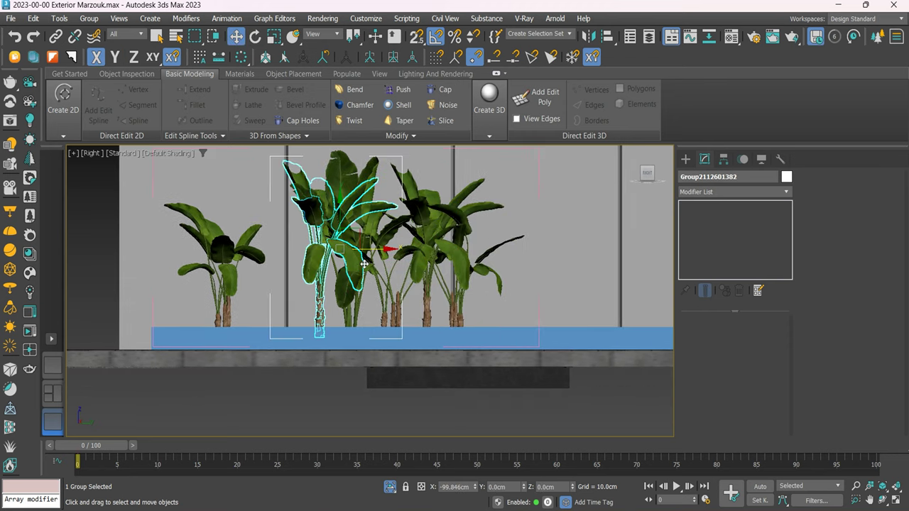
pyautogui.moveTo(363, 264)
pyautogui.keyDown('shift'); pyautogui.mouseDown()
pyautogui.moveTo(555, 244)
pyautogui.moveTo(611, 258)
pyautogui.mouseUp(); pyautogui.keyUp('shift')
pyautogui.press('Return')
pyautogui.press('Return')
pyautogui.press('e')
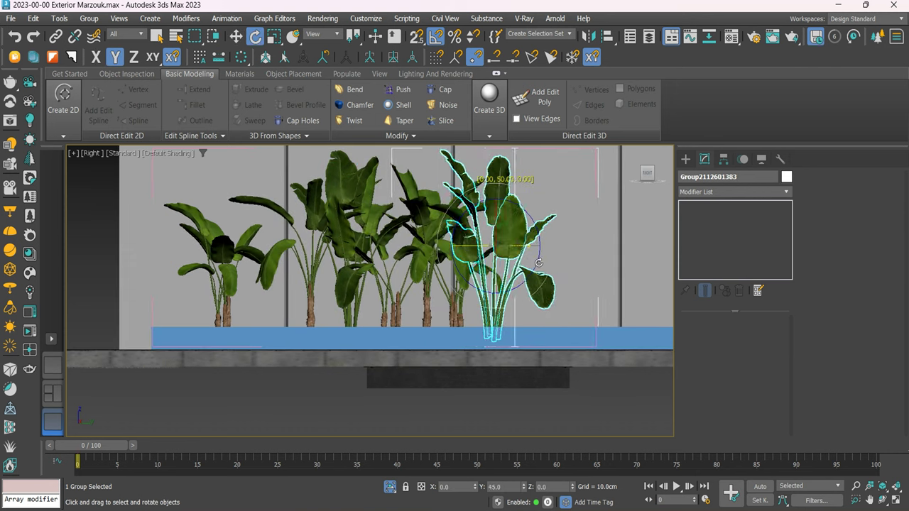
# Close the opened plant group back into the BANANA S SET group.
pyautogui.press('w')
pyautogui.click(260, 245)
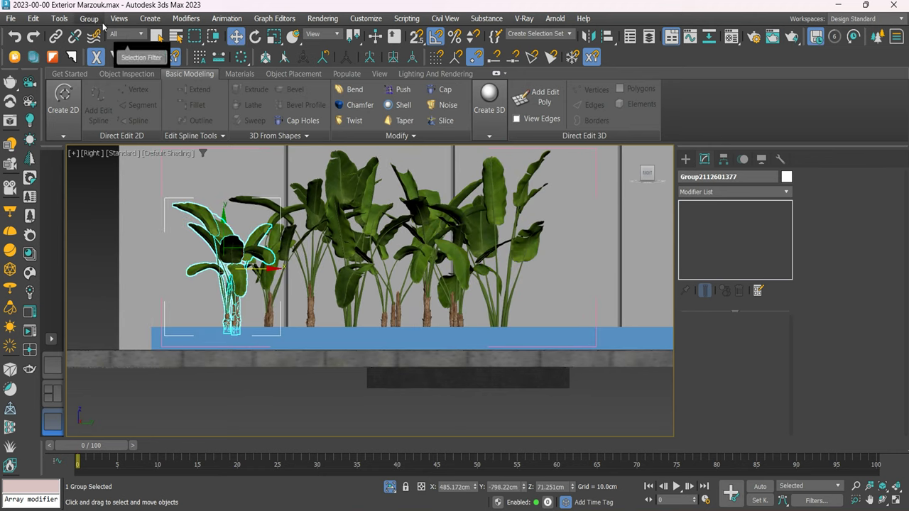
pyautogui.click(89, 18)
pyautogui.click(107, 94)
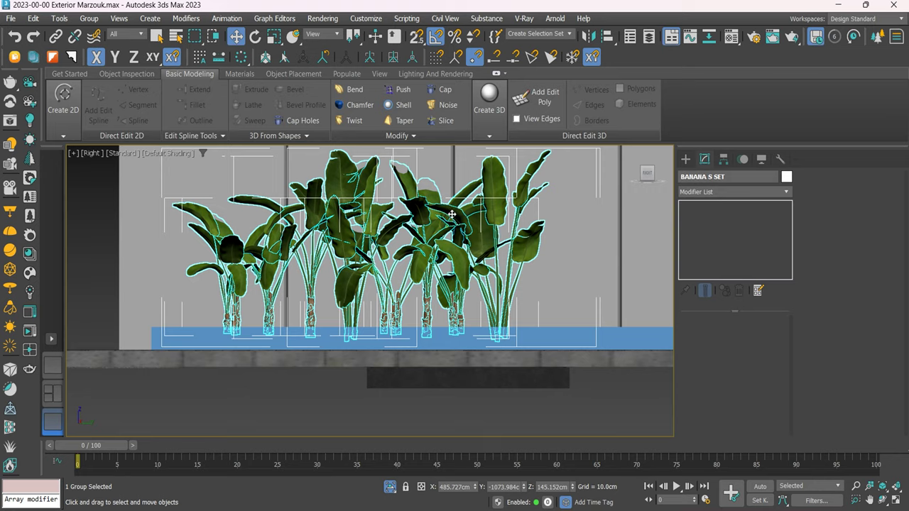
# Move the BANANA S SET pivot down to the plants' base, then slide the group left along X.
pyautogui.scroll(-5, 523, 253)
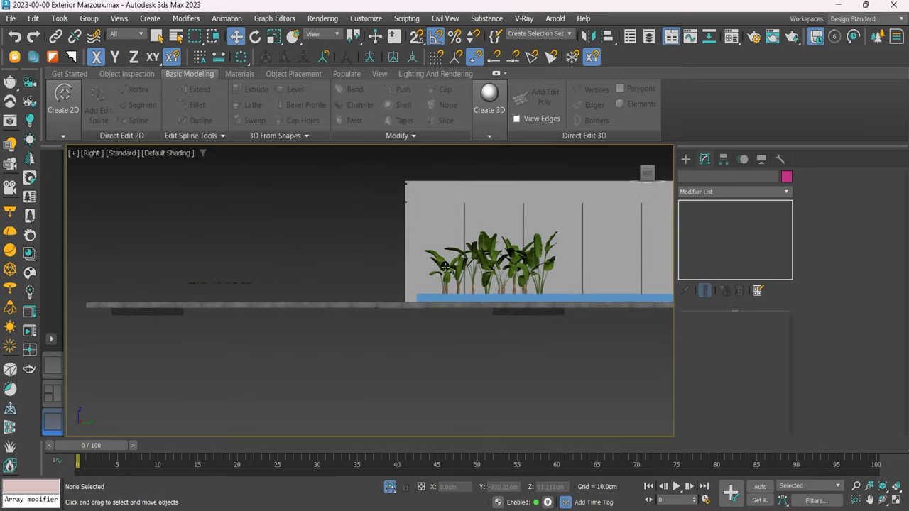
pyautogui.click(724, 159)
pyautogui.click(732, 240)
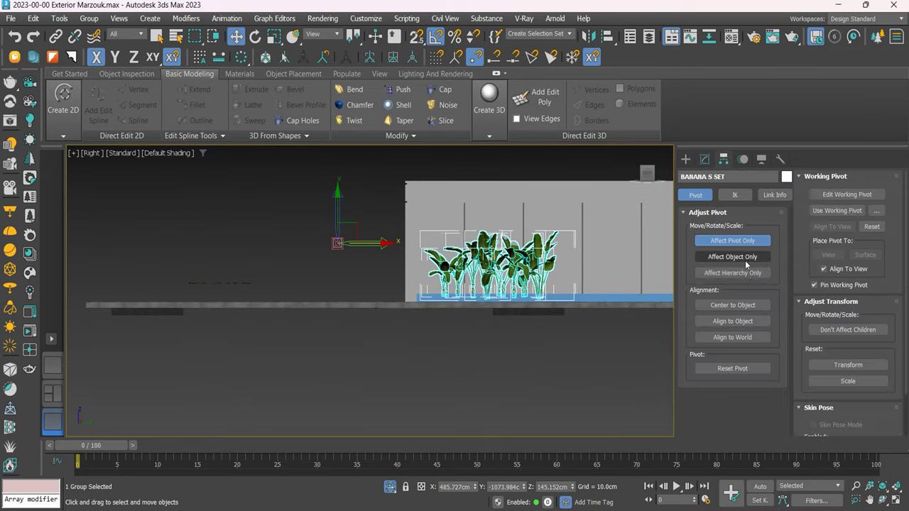
pyautogui.scroll(5, 508, 267)
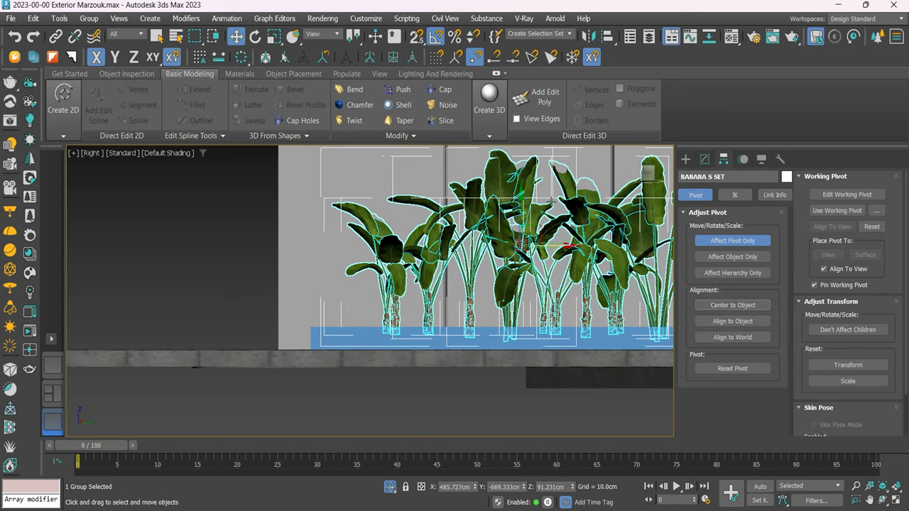
pyautogui.moveTo(536, 299); pyautogui.dragTo(519, 302)
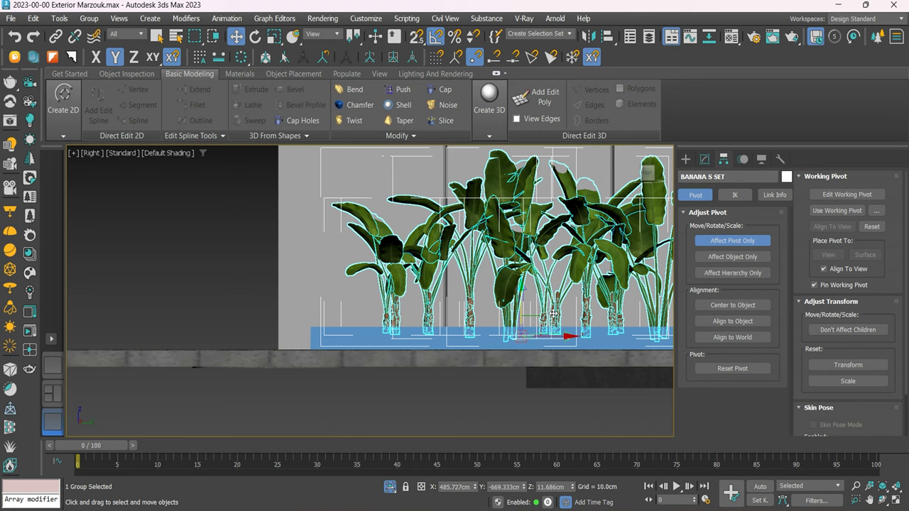
pyautogui.click(732, 241)
pyautogui.moveTo(550, 336); pyautogui.dragTo(499, 338)
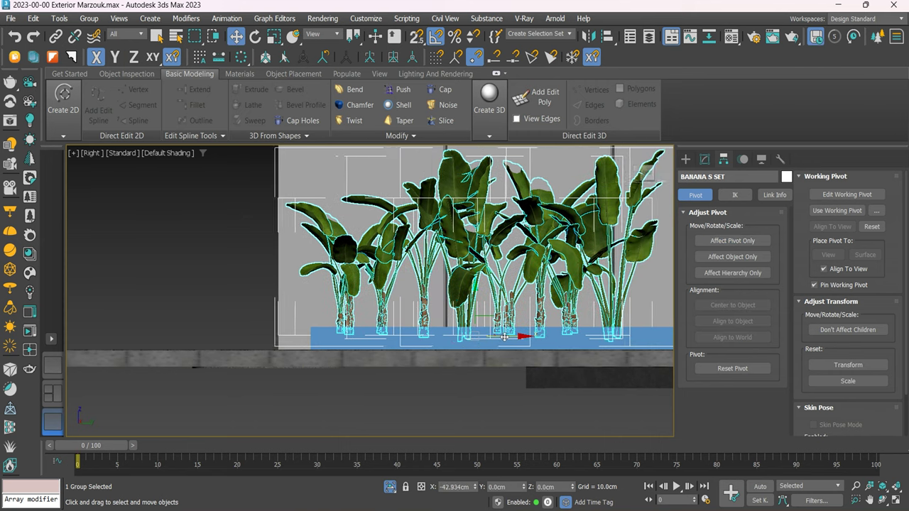
# Open the BANANA S SET group and box-select its eight plant groups.
pyautogui.scroll(-2, 499, 338)
pyautogui.click(89, 18)
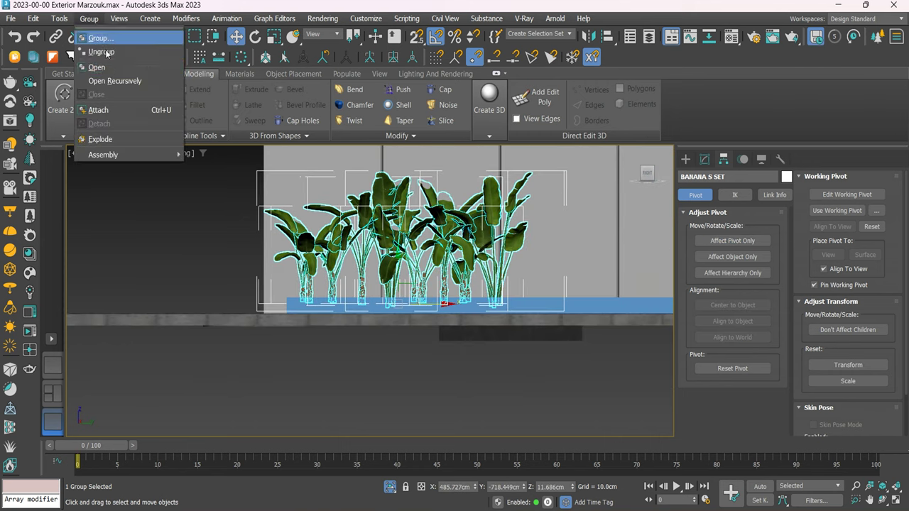
pyautogui.click(97, 68)
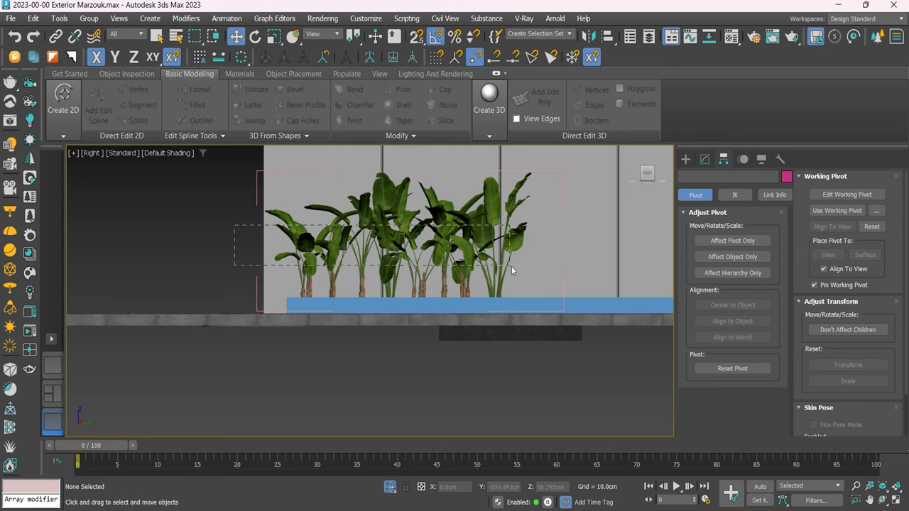
pyautogui.moveTo(234, 226); pyautogui.dragTo(512, 266)
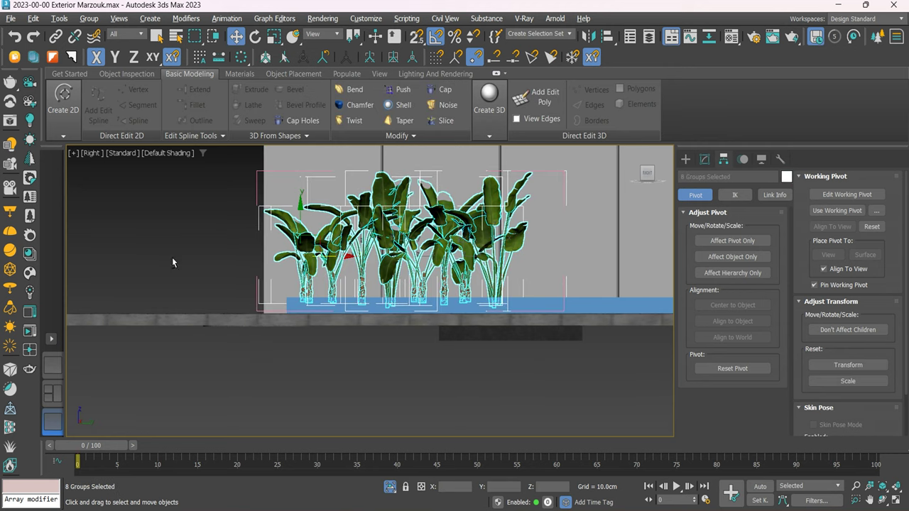
# Clone the eight plants to the right as 2 instanced copies along the planter.
pyautogui.scroll(-2, 206, 241)
pyautogui.moveTo(393, 220); pyautogui.dragTo(271, 270, button='middle')
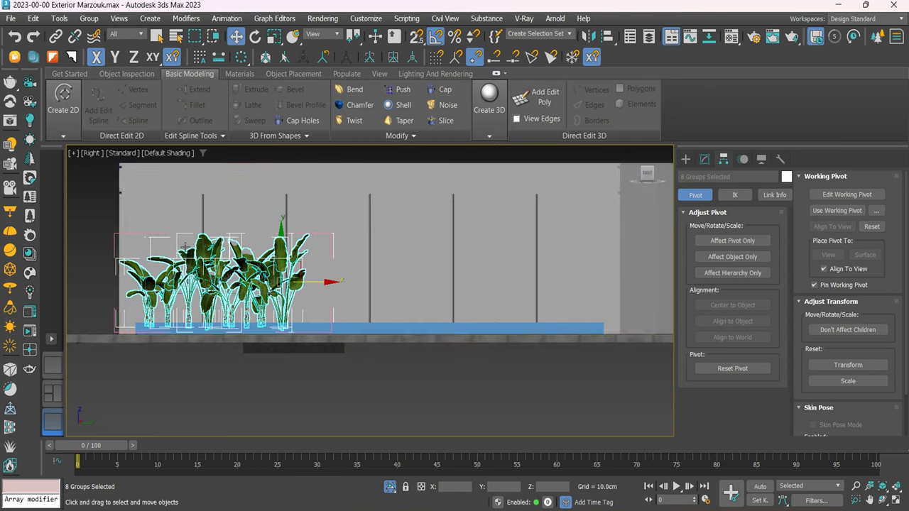
pyautogui.keyDown('shift'); pyautogui.moveTo(301, 273); pyautogui.dragTo(450, 273); pyautogui.keyUp('shift')
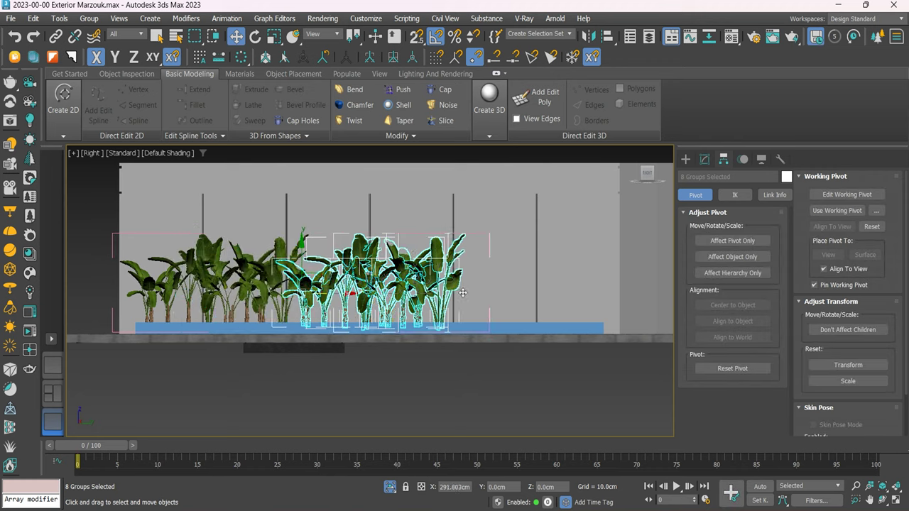
pyautogui.click(486, 265)
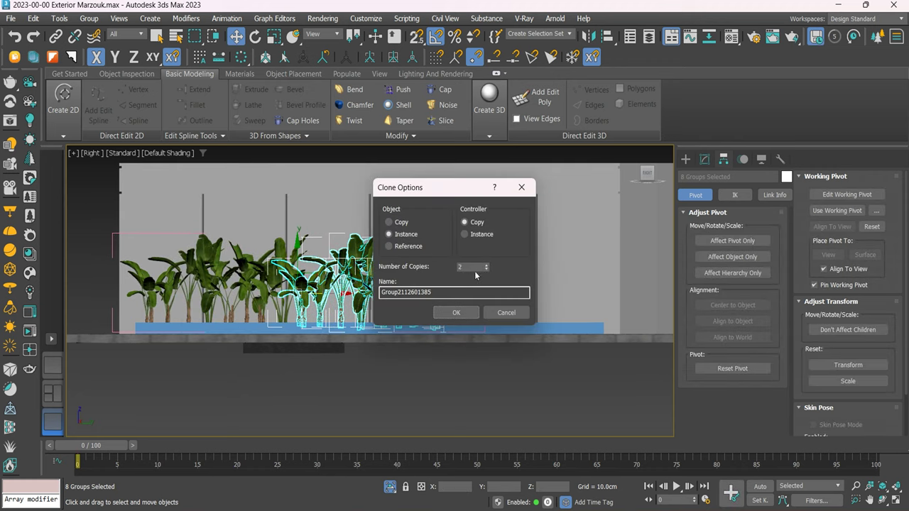
pyautogui.click(455, 314)
pyautogui.click(411, 366)
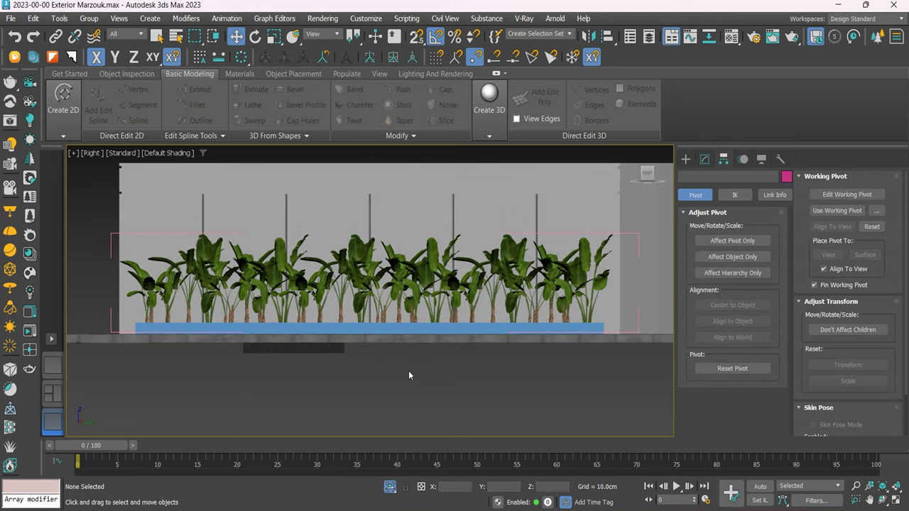
# Rotate a single plant in the row by about 5 degrees.
pyautogui.scroll(3, 403, 357)
pyautogui.click(410, 300)
pyautogui.scroll(-3, 410, 301)
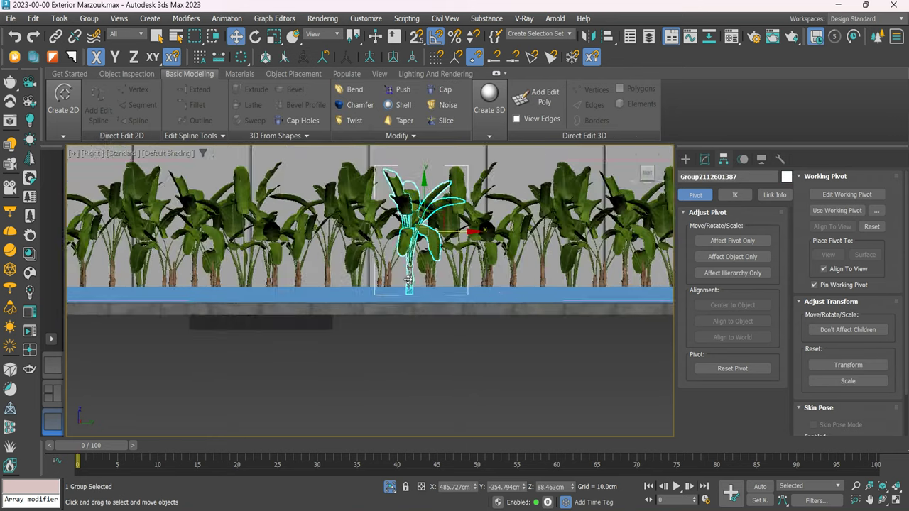
pyautogui.click(255, 37)
pyautogui.moveTo(400, 252)
pyautogui.mouseDown()
pyautogui.moveTo(398, 244)
pyautogui.moveTo(453, 234)
pyautogui.mouseUp()
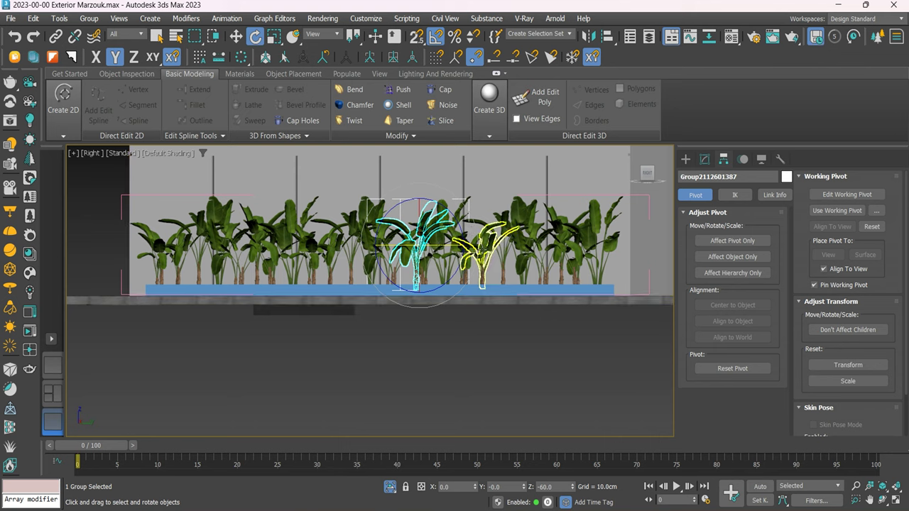
# Spin a neighbouring plant to face another way and nudge it slightly left.
pyautogui.click(483, 255)
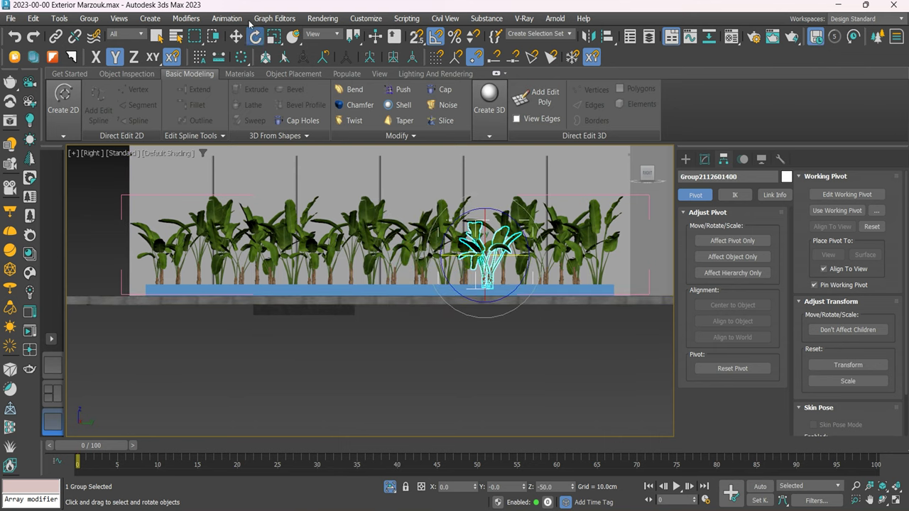
pyautogui.click(549, 241)
pyautogui.moveTo(549, 241); pyautogui.dragTo(593, 238)
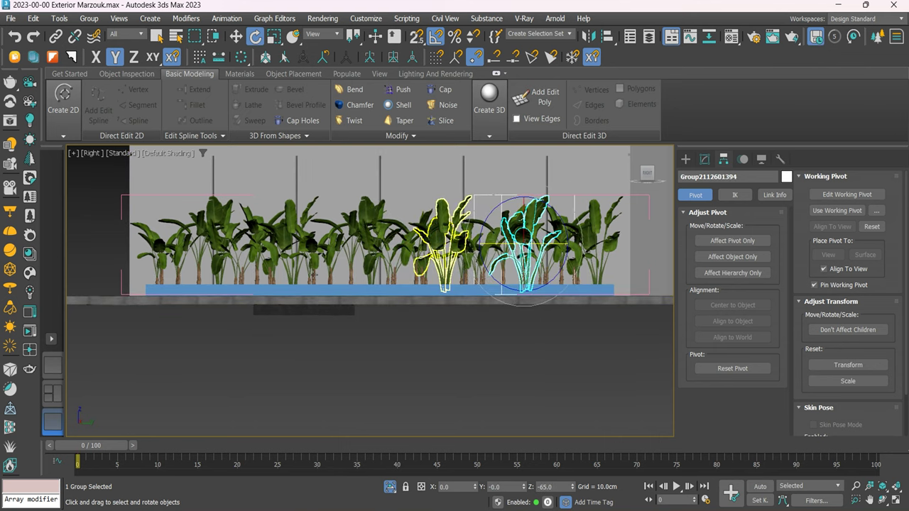
pyautogui.click(235, 35)
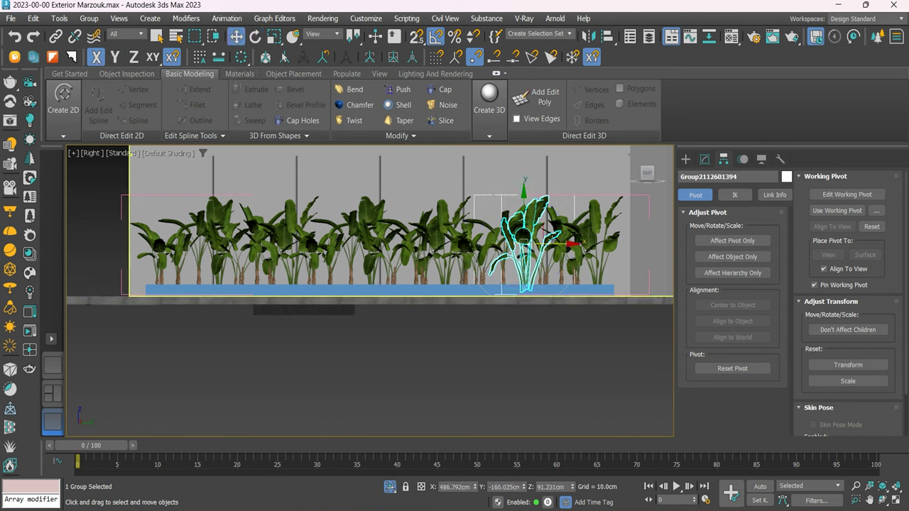
pyautogui.moveTo(553, 243); pyautogui.dragTo(545, 245)
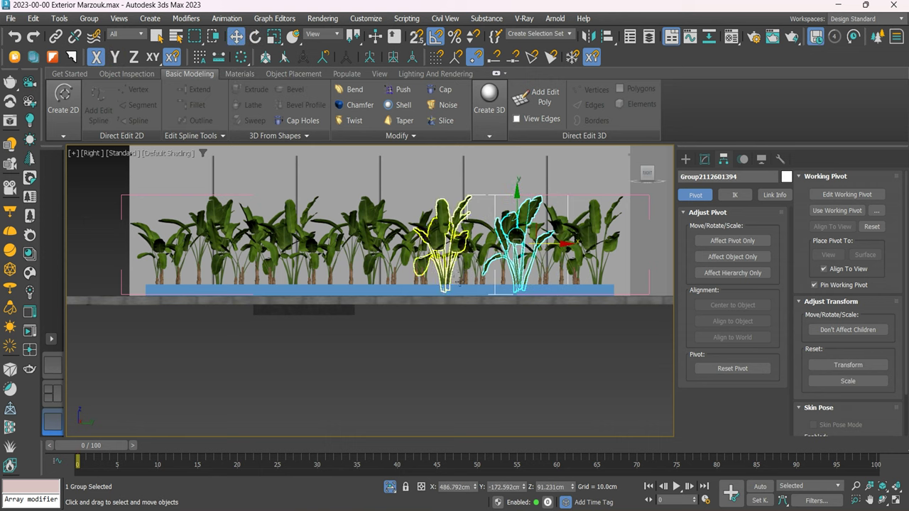
pyautogui.click(509, 348)
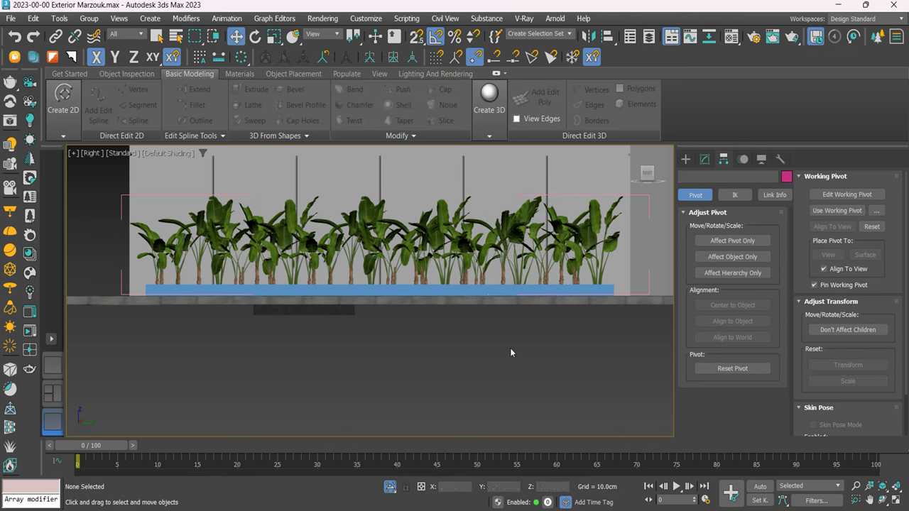
pyautogui.click(503, 220)
pyautogui.scroll(-3, 503, 221)
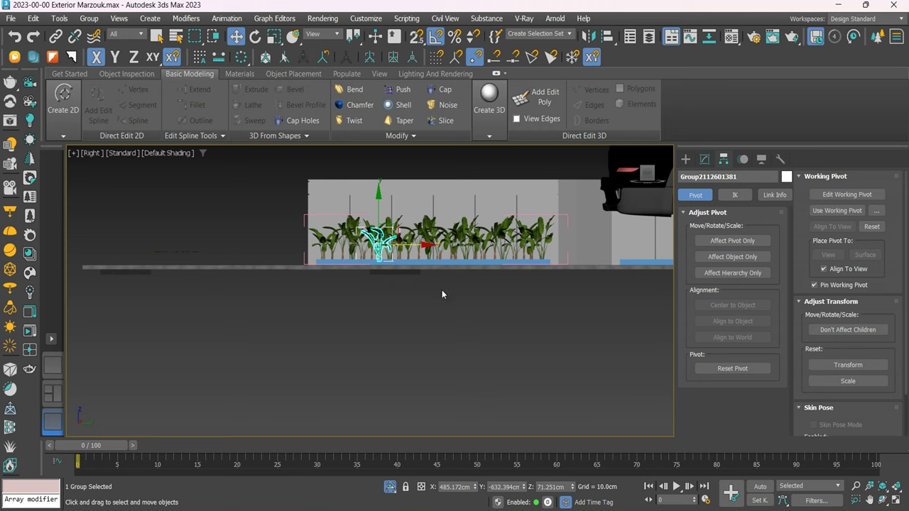
# Select all sixteen plant groups and add one instanced copy of the row beside the car.
pyautogui.scroll(1, 426, 284)
pyautogui.scroll(2, 414, 277)
pyautogui.moveTo(140, 225)
pyautogui.mouseDown()
pyautogui.moveTo(522, 271)
pyautogui.moveTo(513, 278)
pyautogui.mouseUp()
pyautogui.moveTo(541, 343); pyautogui.dragTo(580, 193)
pyautogui.scroll(-3, 560, 336)
pyautogui.moveTo(560, 337)
pyautogui.mouseDown(button='middle')
pyautogui.moveTo(404, 329)
pyautogui.moveTo(249, 305)
pyautogui.moveTo(299, 298)
pyautogui.mouseUp(button='middle')
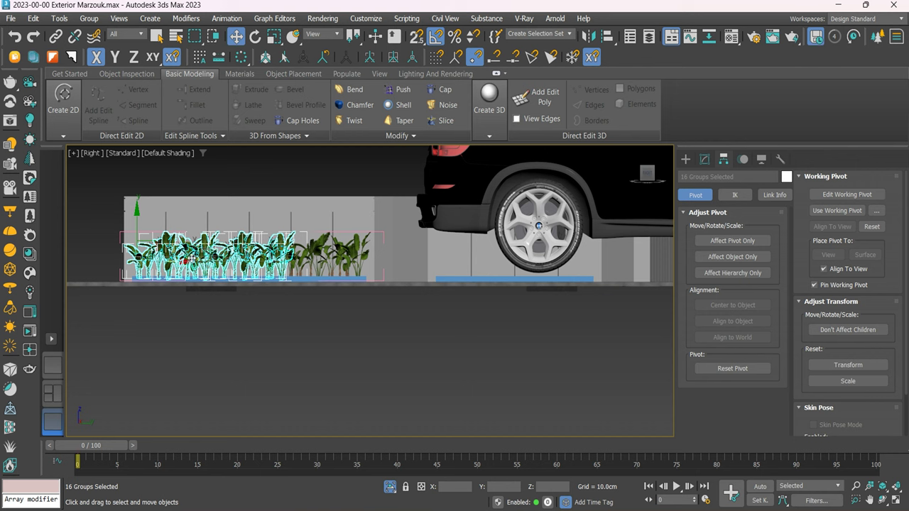
pyautogui.moveTo(193, 269); pyautogui.dragTo(508, 284)
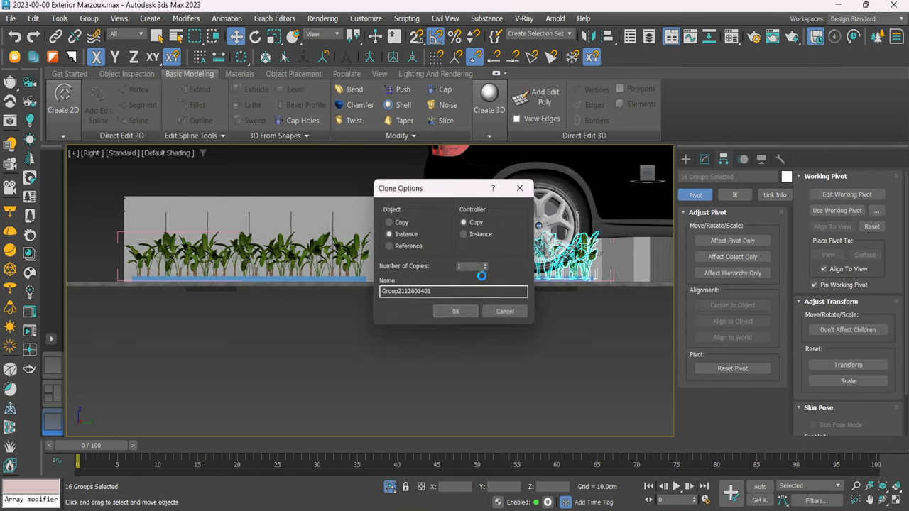
pyautogui.click(456, 312)
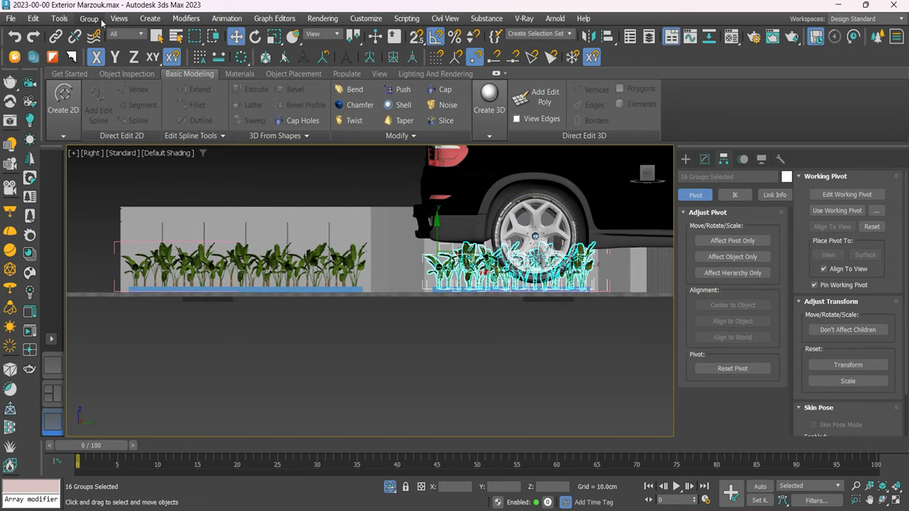
# Close the opened plant group and select the car.
pyautogui.click(89, 19)
pyautogui.click(128, 144)
pyautogui.click(398, 310)
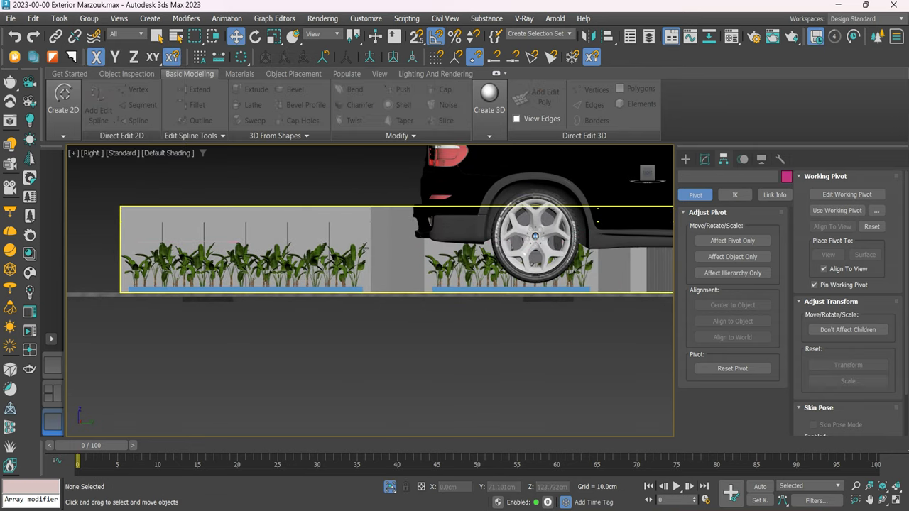
pyautogui.scroll(-3, 541, 219)
pyautogui.click(636, 183)
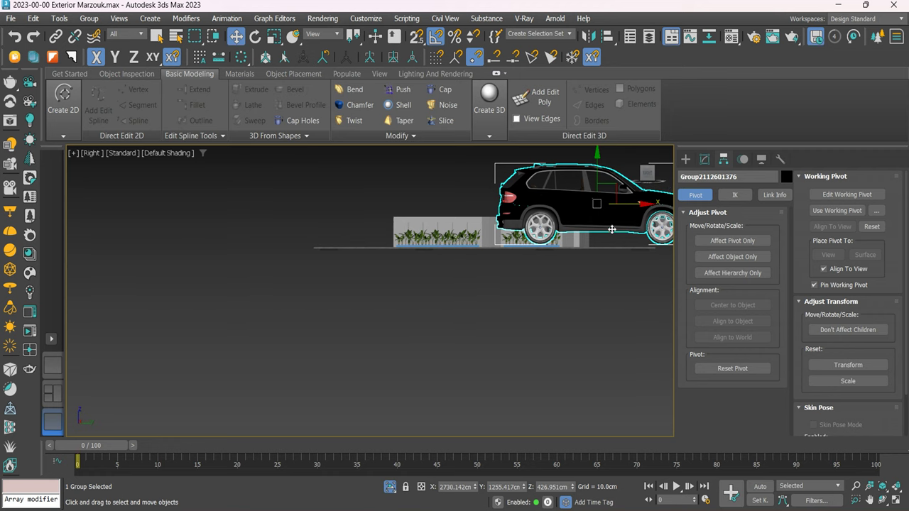
# In Top view, move the car onto the road and turn it around about 185 degrees.
pyautogui.press('t')
pyautogui.scroll(-3, 494, 343)
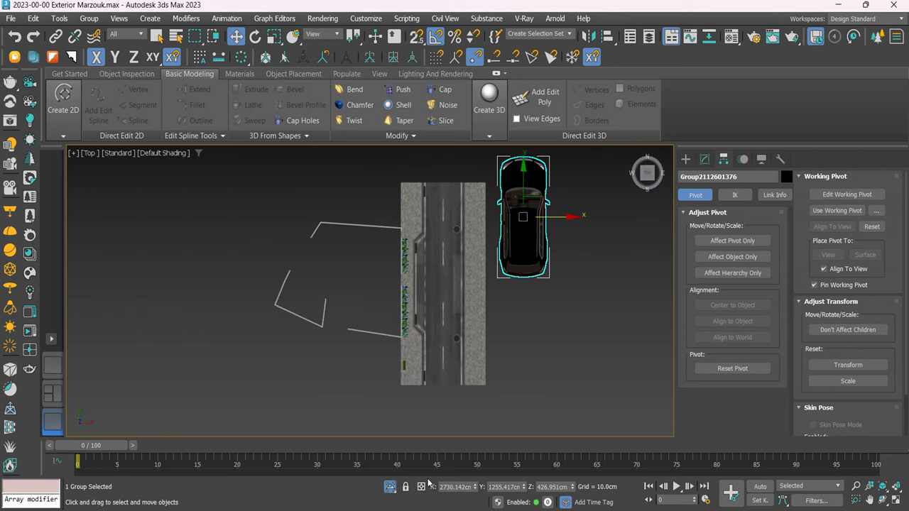
pyautogui.scroll(2, 431, 239)
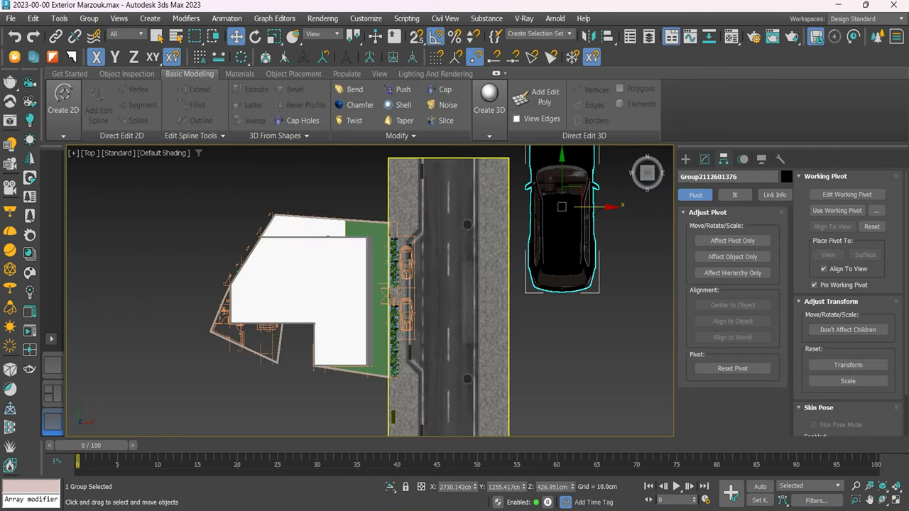
pyautogui.moveTo(572, 195); pyautogui.dragTo(465, 275)
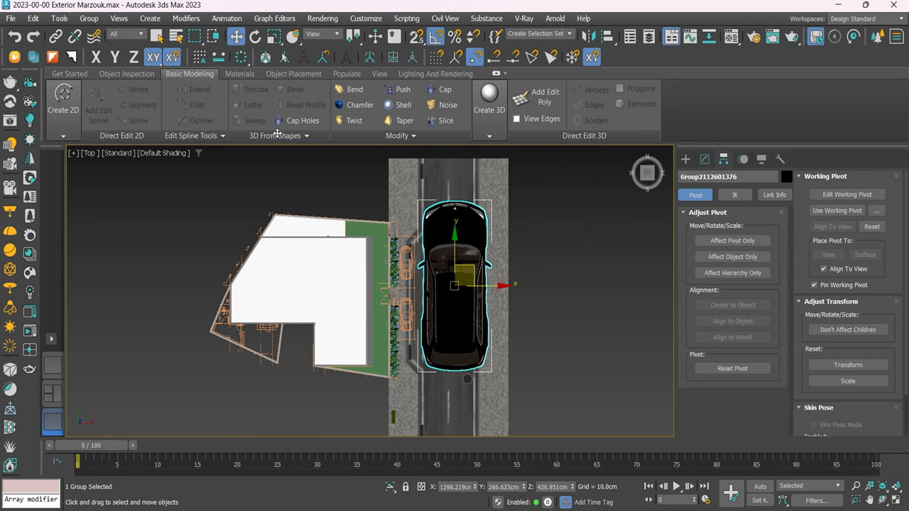
pyautogui.press('e')
pyautogui.scroll(2, 435, 227)
pyautogui.moveTo(436, 227); pyautogui.dragTo(380, 297)
# Move the car into the lane by the kerb and scale it to fit the road.
pyautogui.click(236, 36)
pyautogui.scroll(-3, 469, 256)
pyautogui.scroll(-2, 472, 249)
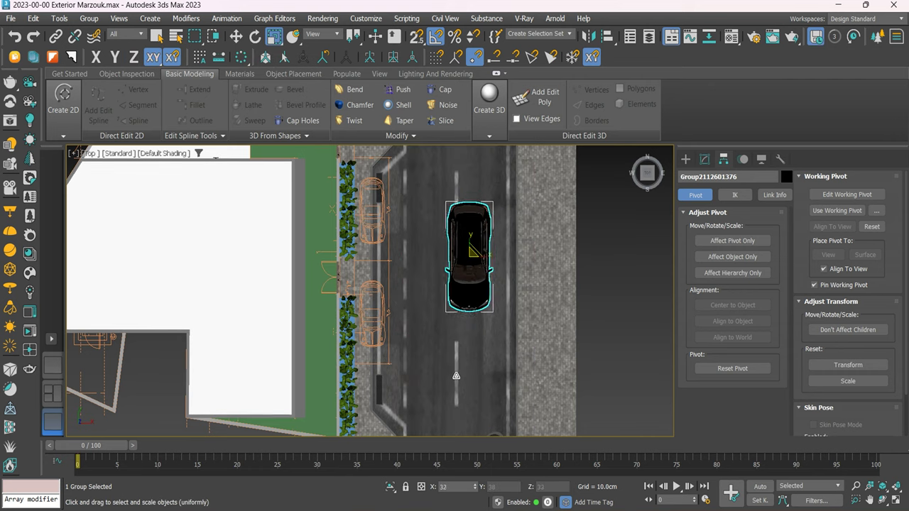
pyautogui.moveTo(484, 238); pyautogui.dragTo(401, 201)
pyautogui.scroll(2, 403, 230)
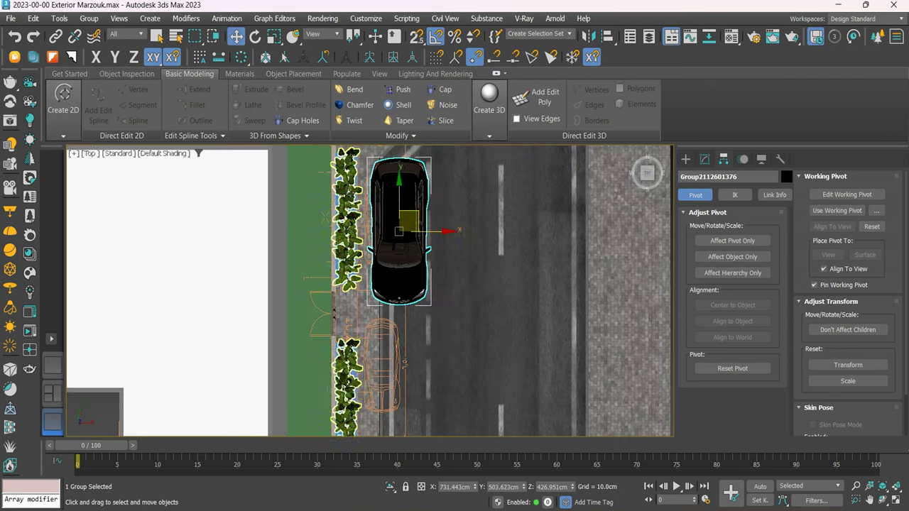
pyautogui.click(274, 36)
pyautogui.scroll(2, 411, 235)
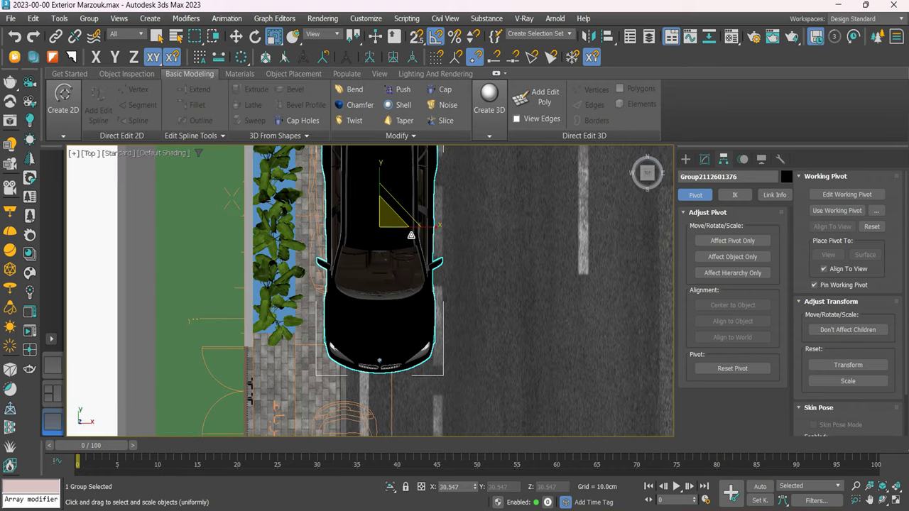
pyautogui.moveTo(378, 230); pyautogui.dragTo(385, 264)
pyautogui.moveTo(385, 264); pyautogui.dragTo(434, 324, button='middle')
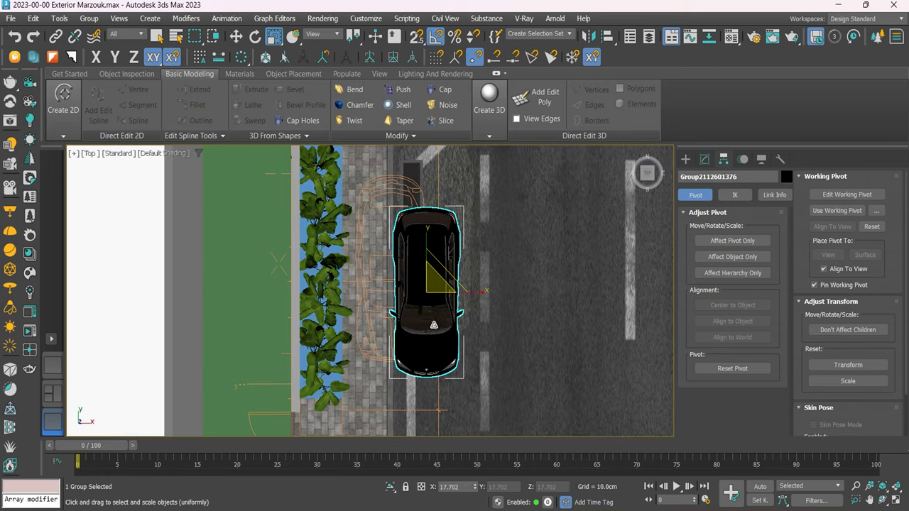
pyautogui.moveTo(426, 294); pyautogui.dragTo(412, 245)
# Scale the car up slightly and slide it a bit along the road lane.
pyautogui.click(236, 35)
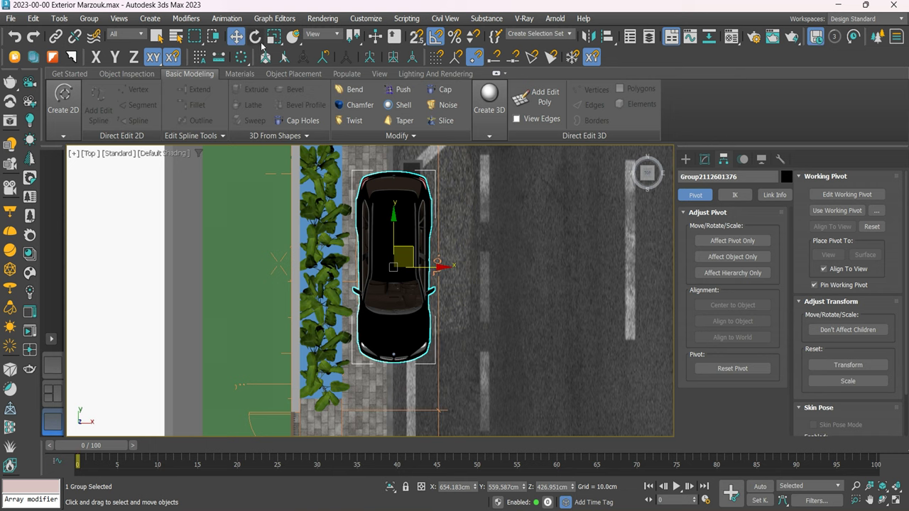
pyautogui.click(274, 36)
pyautogui.moveTo(396, 267); pyautogui.dragTo(394, 267)
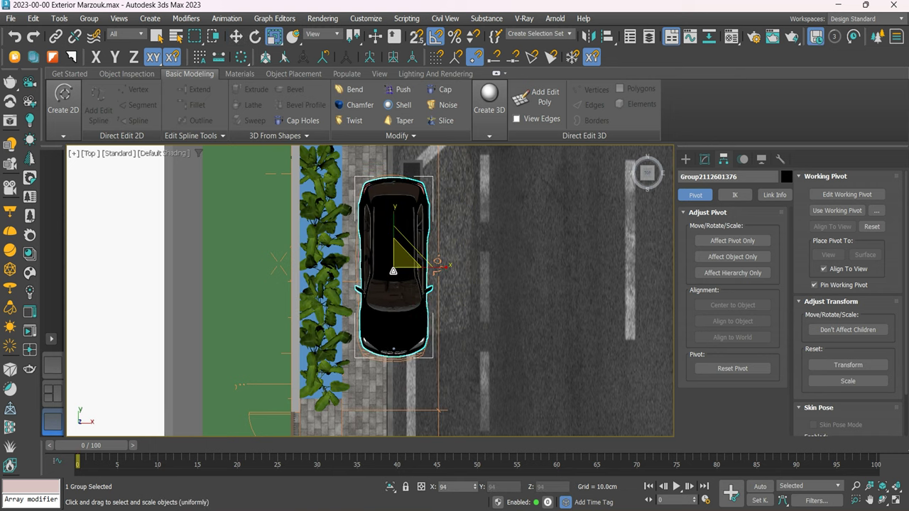
pyautogui.press('w')
pyautogui.moveTo(421, 244); pyautogui.dragTo(470, 241)
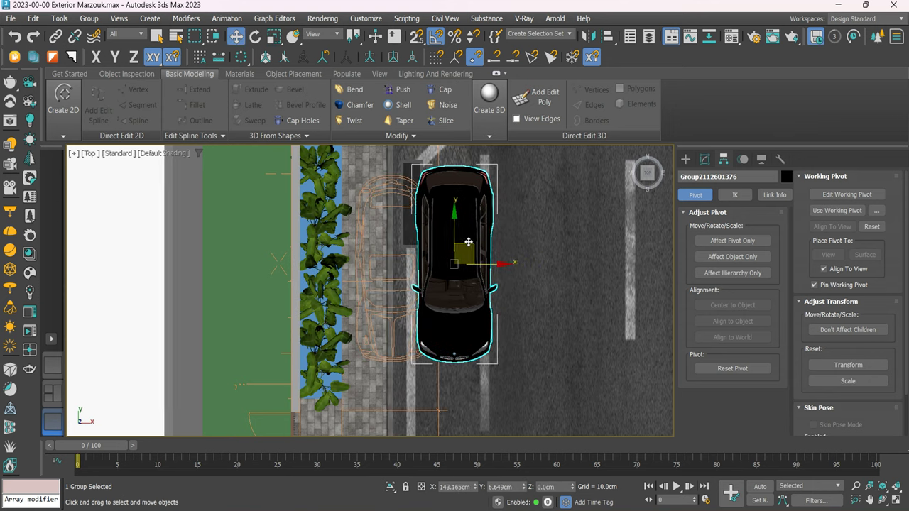
pyautogui.moveTo(646, 174); pyautogui.dragTo(648, 186)
pyautogui.click(648, 186)
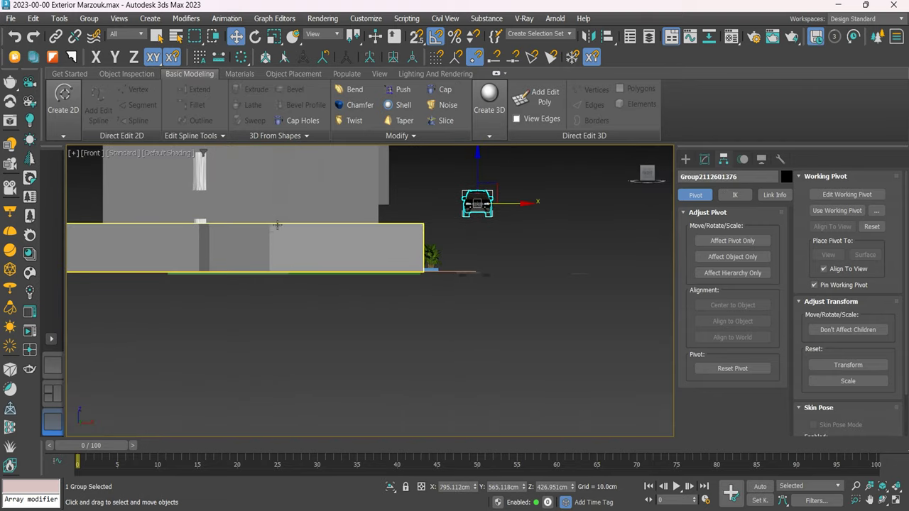
# Set the Front view to wireframe and lower the car group down onto the road.
pyautogui.click(159, 152)
pyautogui.click(206, 274)
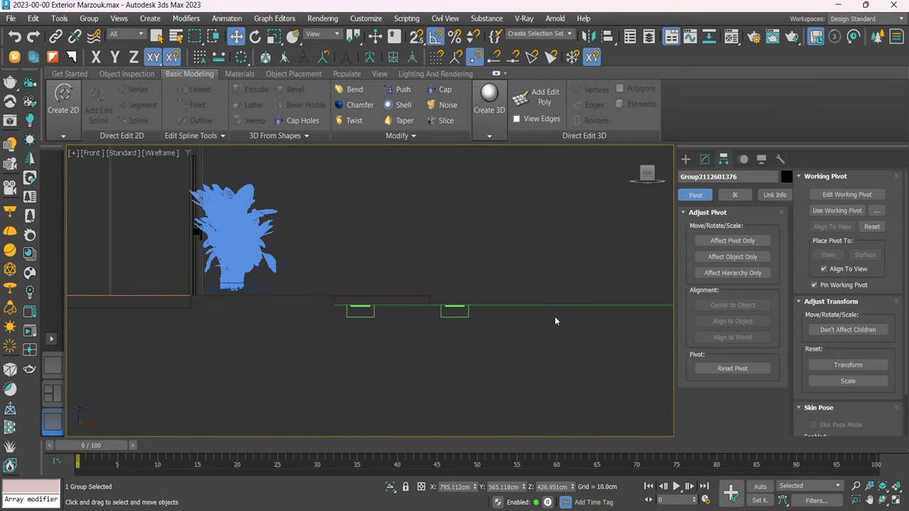
pyautogui.scroll(-2, 568, 284)
pyautogui.scroll(-2, 553, 267)
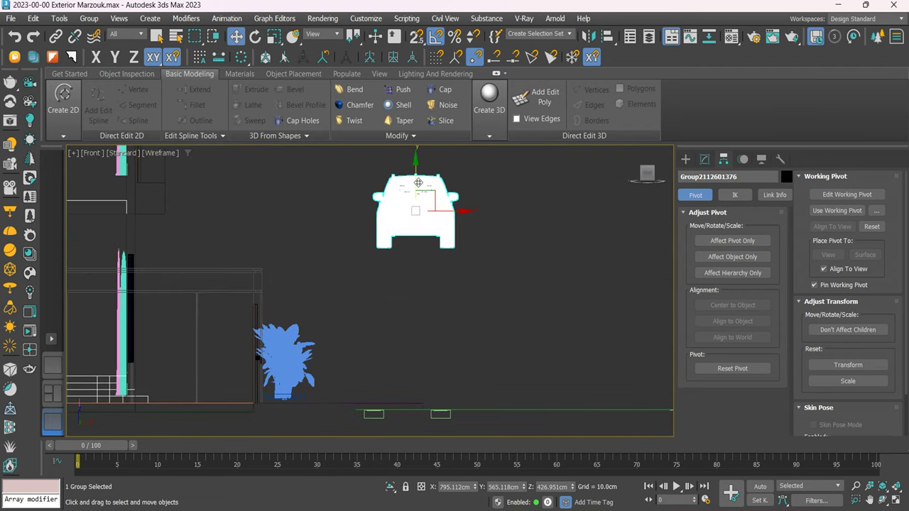
pyautogui.moveTo(418, 183); pyautogui.dragTo(419, 337)
pyautogui.scroll(4, 440, 377)
pyautogui.scroll(2, 440, 377)
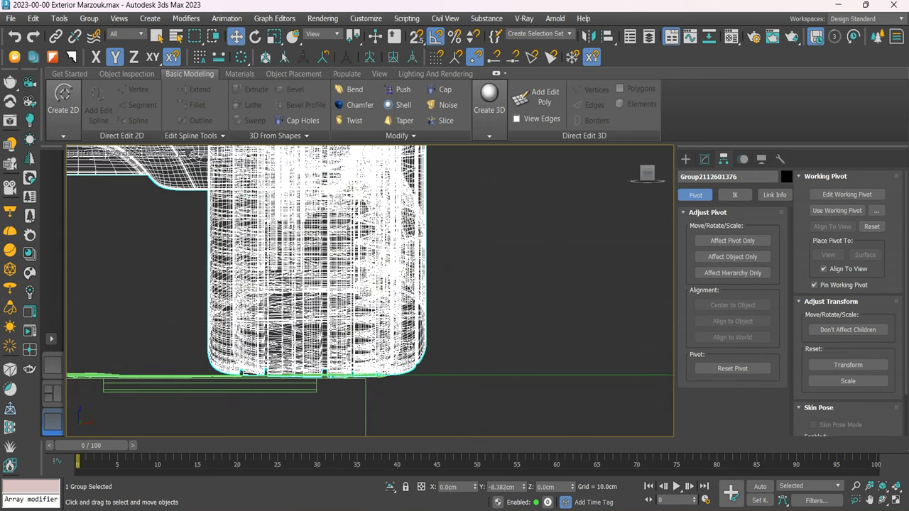
pyautogui.scroll(-3, 441, 284)
# In Top view, clone the car as an instance further down the road.
pyautogui.press('t')
pyautogui.scroll(-3, 440, 277)
pyautogui.scroll(-1, 440, 274)
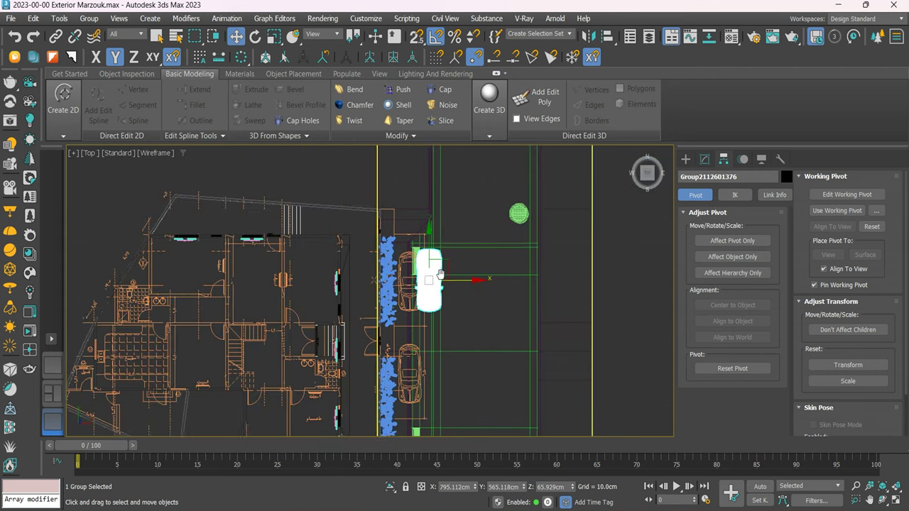
pyautogui.moveTo(440, 273); pyautogui.dragTo(409, 215, button='middle')
pyautogui.keyDown('shift'); pyautogui.moveTo(402, 201); pyautogui.dragTo(401, 312); pyautogui.keyUp('shift')
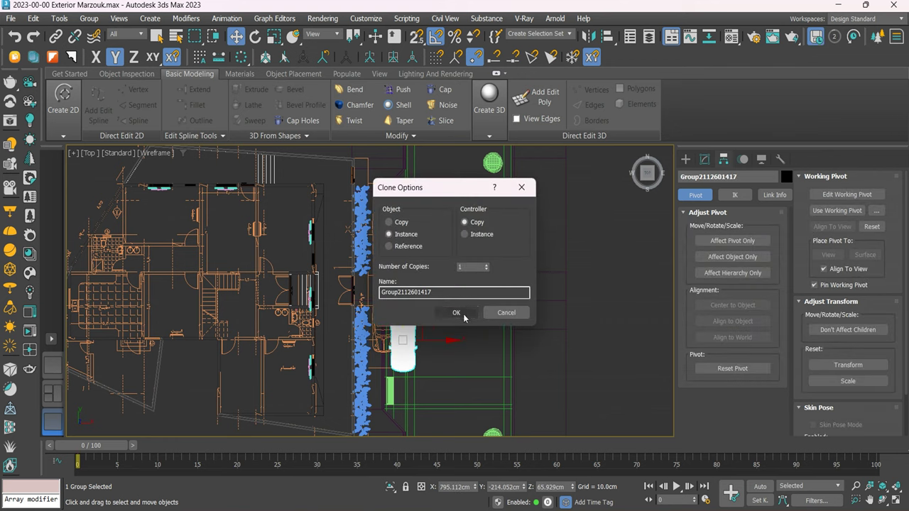
pyautogui.click(457, 313)
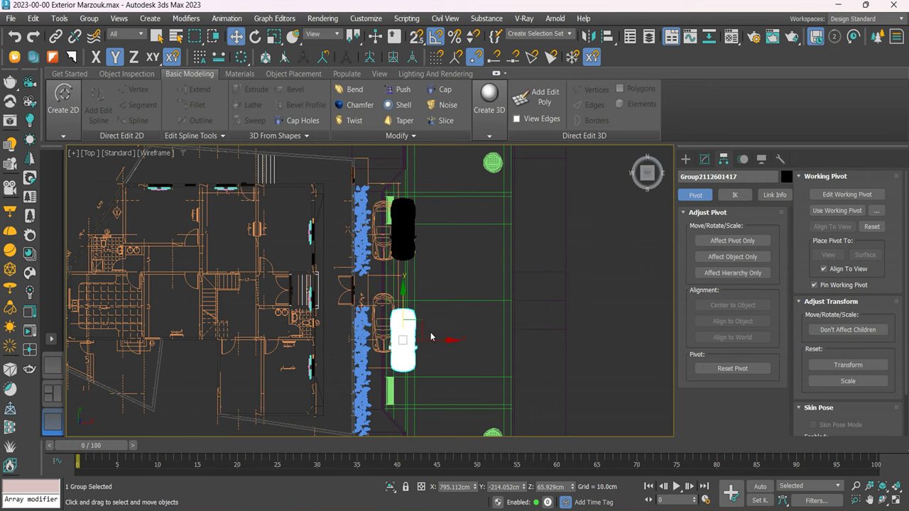
# Position the copied car along the road lane in shaded view, then select the entrance gate group.
pyautogui.moveTo(428, 341); pyautogui.dragTo(457, 341)
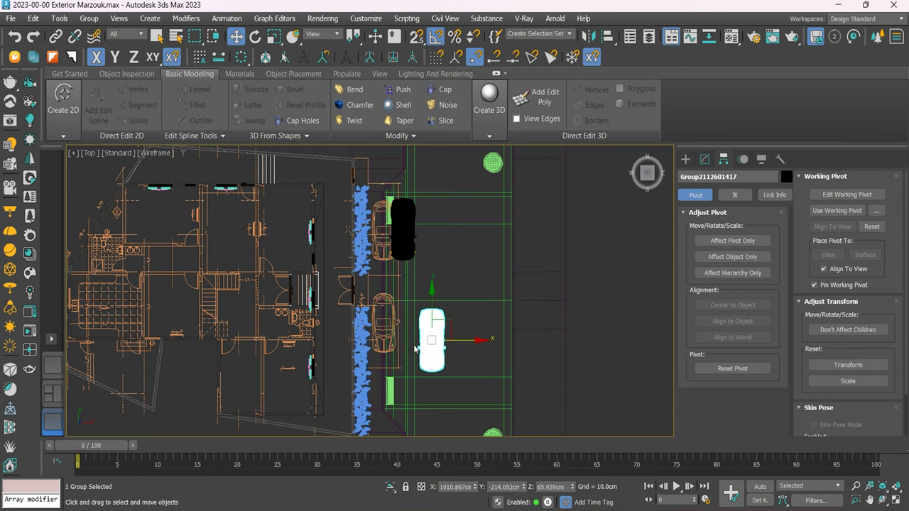
pyautogui.press('F3')
pyautogui.moveTo(432, 315); pyautogui.dragTo(422, 238, button='middle')
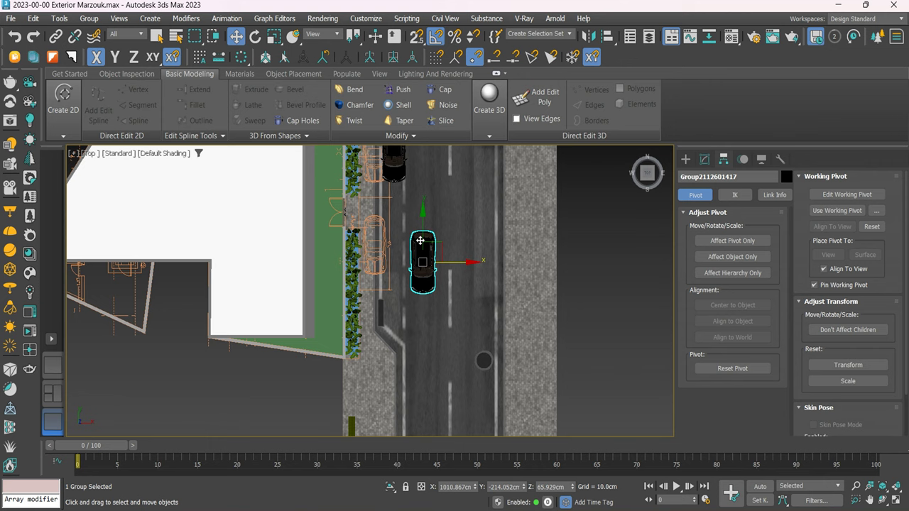
pyautogui.moveTo(422, 238); pyautogui.dragTo(435, 287)
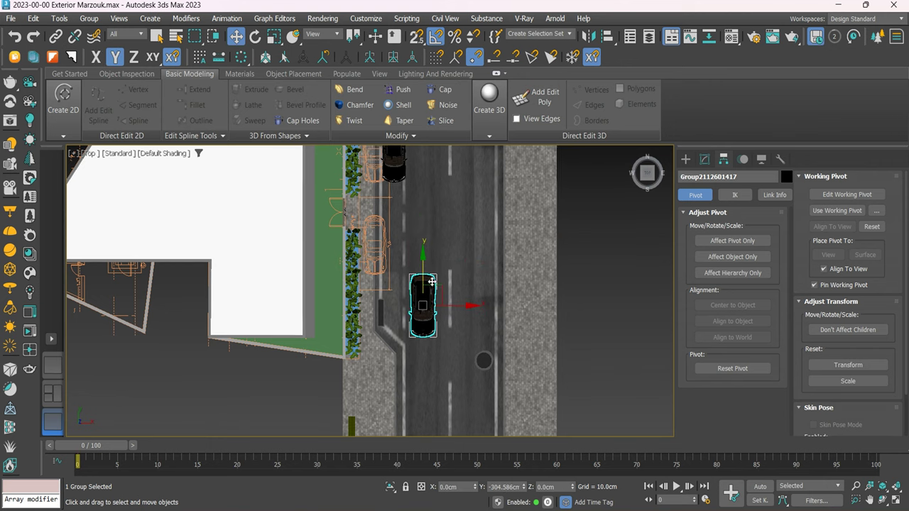
pyautogui.moveTo(434, 286); pyautogui.dragTo(436, 305, button='middle')
pyautogui.click(406, 226)
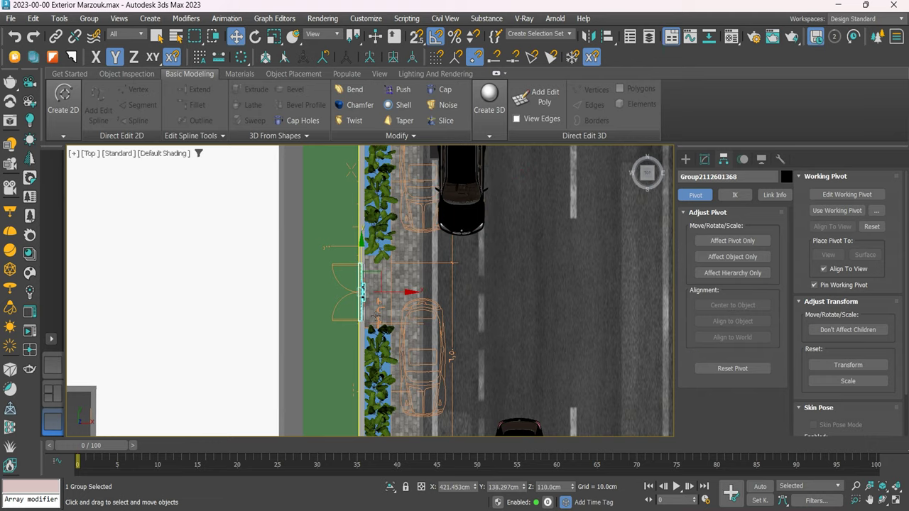
pyautogui.press('p')
pyautogui.press('z')
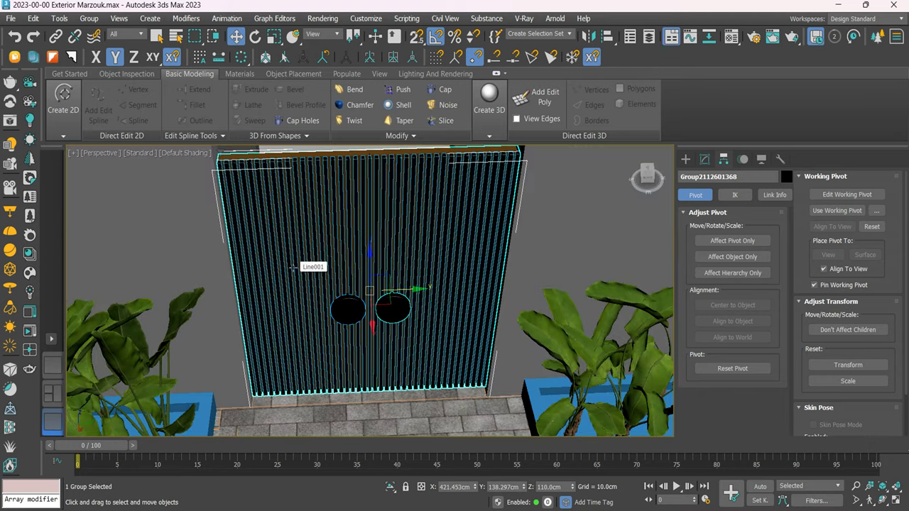
pyautogui.press('f')
pyautogui.press('p')
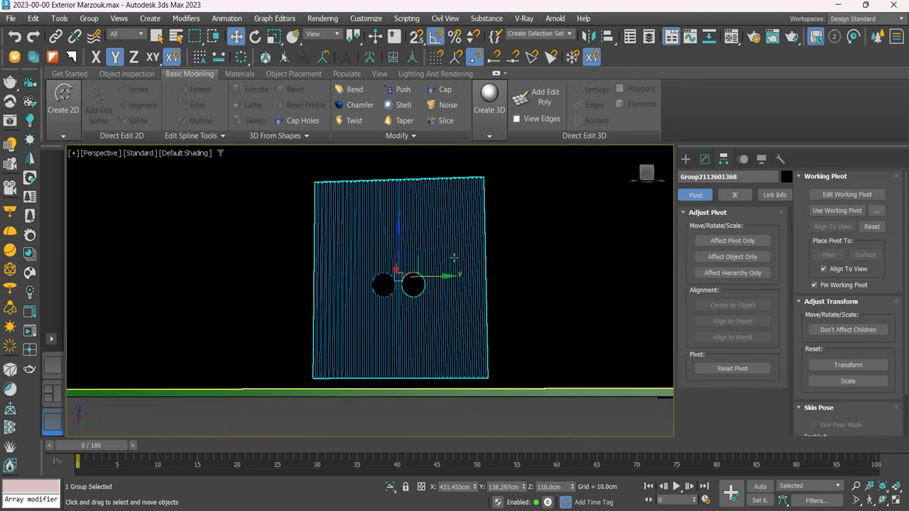
pyautogui.scroll(-5, 460, 277)
pyautogui.scroll(2, 462, 281)
pyautogui.moveTo(462, 242)
pyautogui.mouseDown(button='middle')
pyautogui.moveTo(463, 287)
pyautogui.moveTo(473, 287)
pyautogui.mouseUp(button='middle')
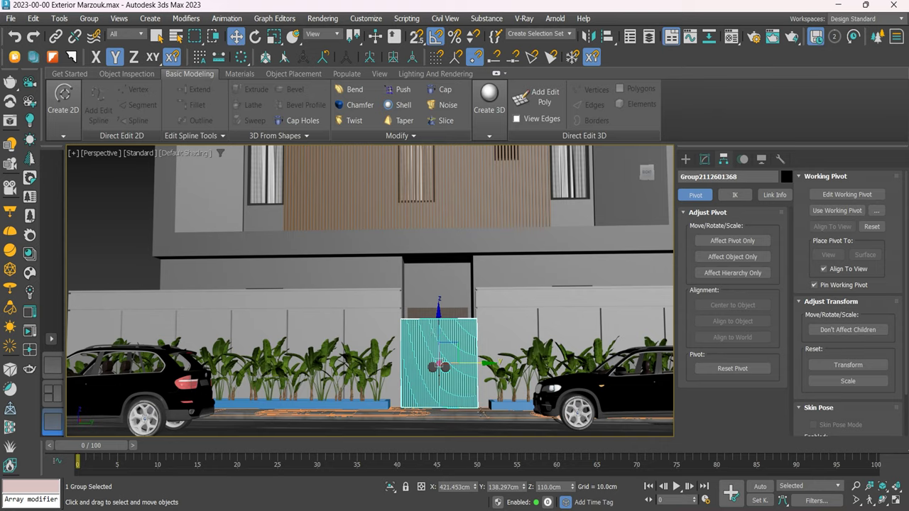
pyautogui.keyDown('alt'); pyautogui.moveTo(438, 366); pyautogui.dragTo(460, 445, button='middle'); pyautogui.keyUp('alt')
pyautogui.scroll(5, 420, 423)
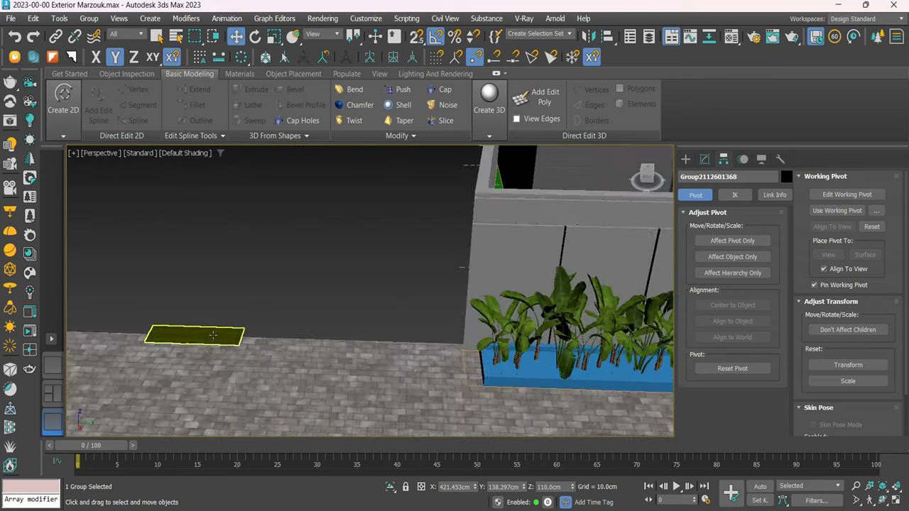
pyautogui.scroll(3, 212, 335)
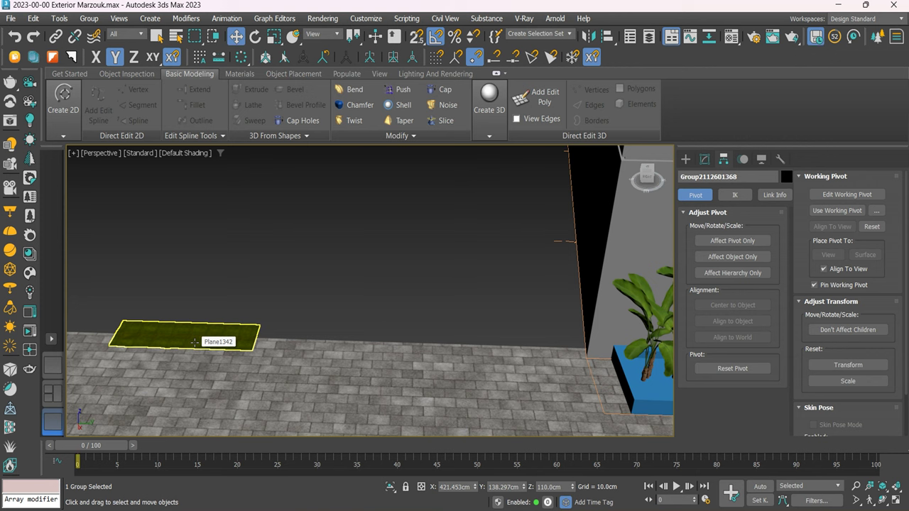
pyautogui.press('z')
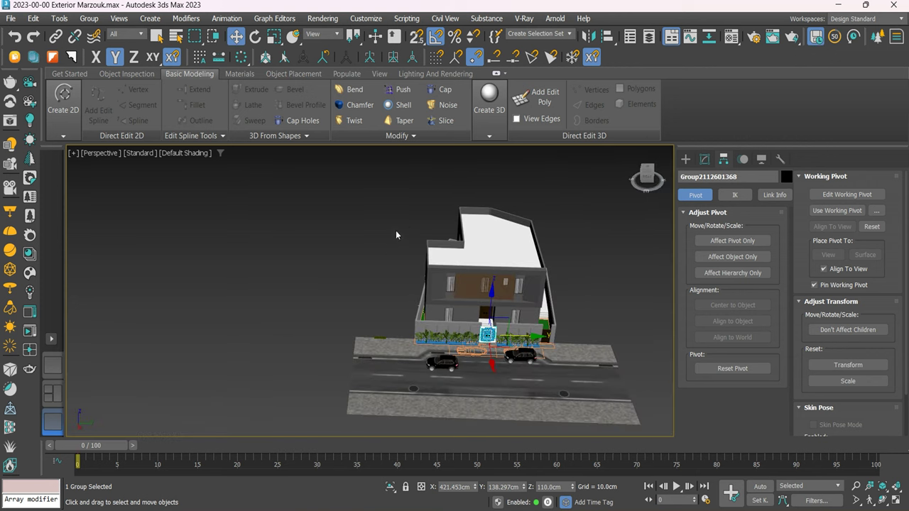
pyautogui.scroll(2, 588, 338)
# Isolate the planter boxes and view them from the Top.
pyautogui.scroll(2, 588, 337)
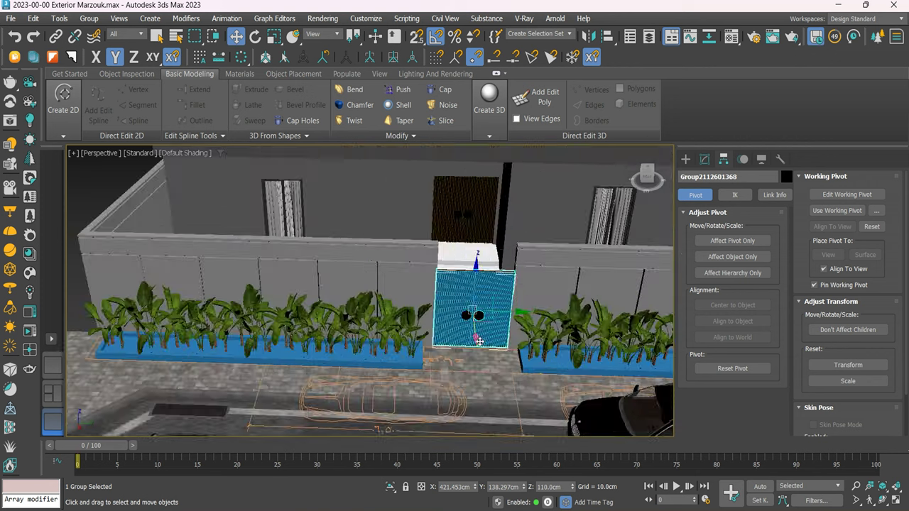
pyautogui.scroll(3, 588, 338)
pyautogui.moveTo(584, 365); pyautogui.dragTo(574, 393, button='middle')
pyautogui.click(573, 393)
pyautogui.press('z')
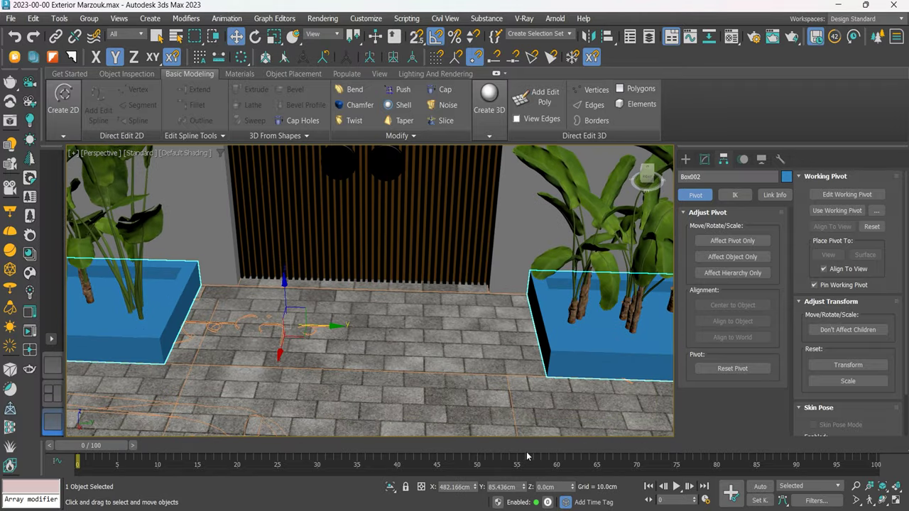
pyautogui.click(390, 489)
pyautogui.press('t')
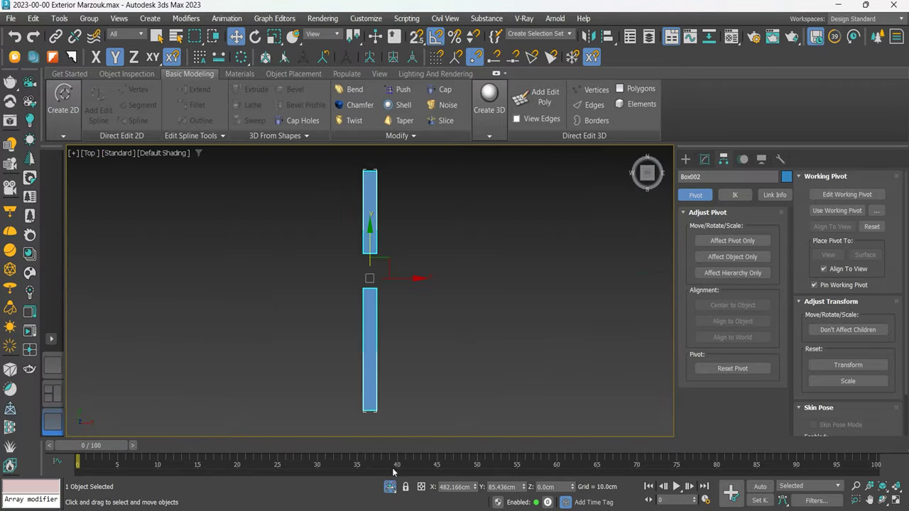
# Set the top view to Wireframe Override and deselect the planter boxes.
pyautogui.click(173, 154)
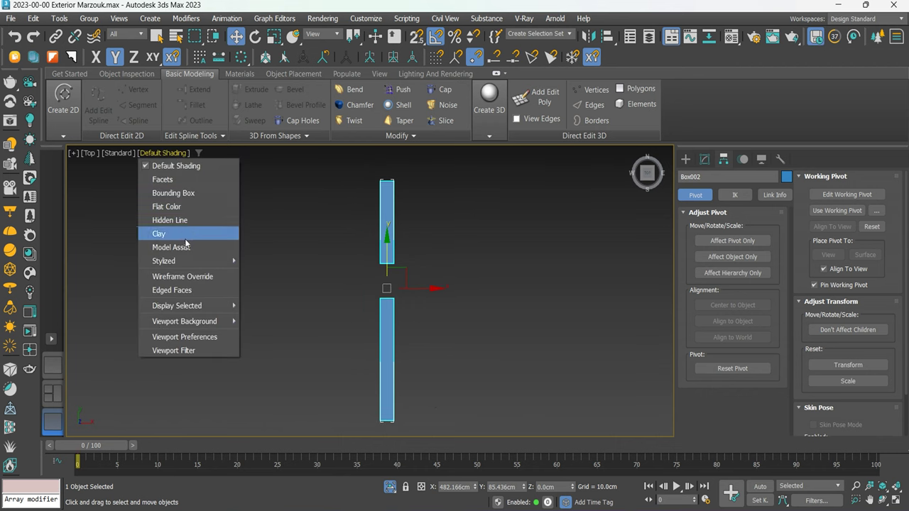
pyautogui.click(190, 278)
pyautogui.click(426, 260)
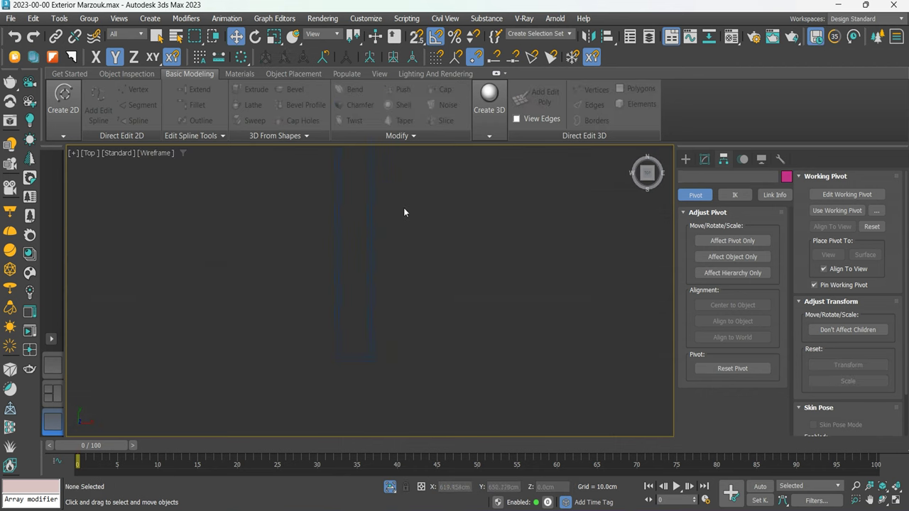
pyautogui.click(691, 159)
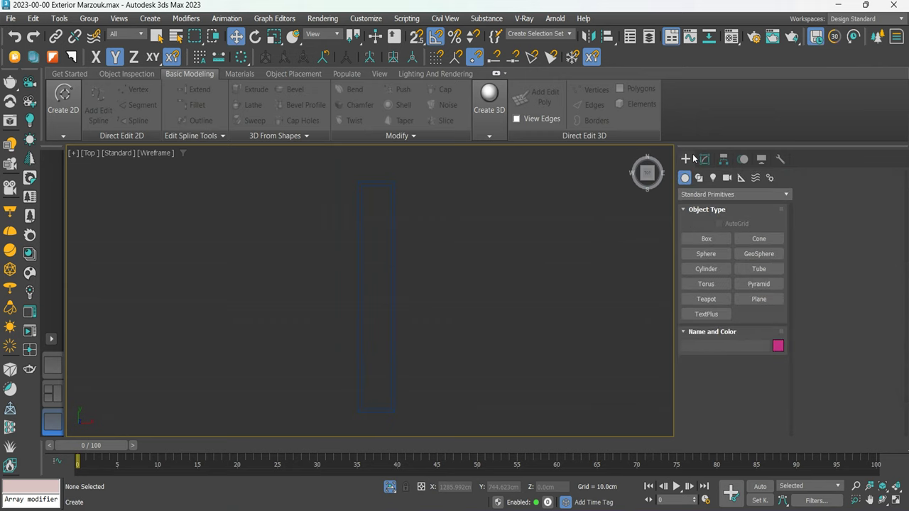
# With vertex snap on, draw a Plane over each planter box outline in Top view.
pyautogui.click(767, 301)
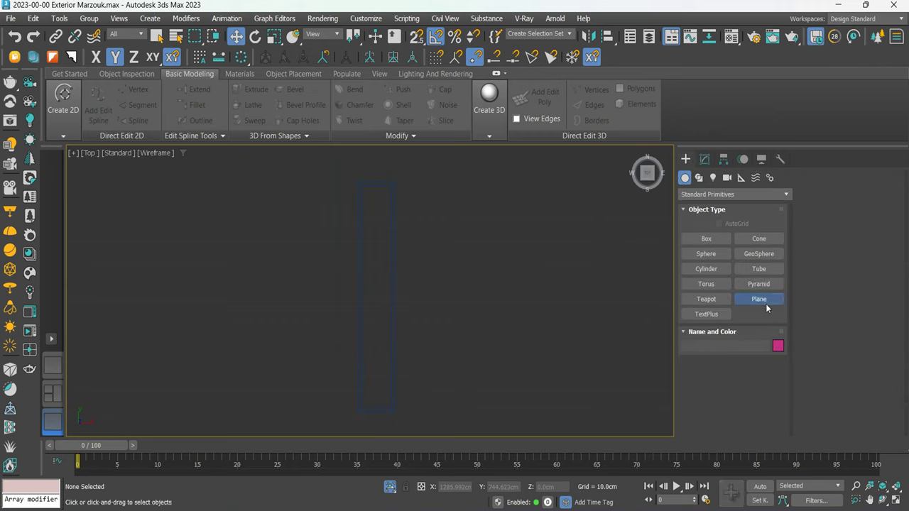
pyautogui.press('s')
pyautogui.moveTo(432, 189)
pyautogui.mouseDown()
pyautogui.moveTo(401, 342)
pyautogui.moveTo(411, 416)
pyautogui.mouseUp()
pyautogui.scroll(-3, 446, 227)
pyautogui.moveTo(446, 232); pyautogui.dragTo(434, 396)
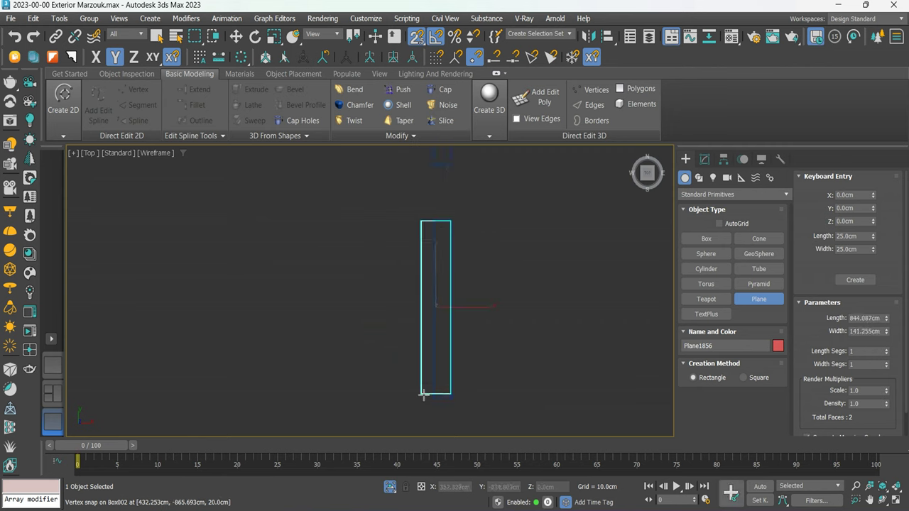
pyautogui.moveTo(507, 377); pyautogui.dragTo(424, 375, button='middle')
# Raise the plane about 17 cm in the Right view, then check both planes in 3D.
pyautogui.press('r')
pyautogui.press('w')
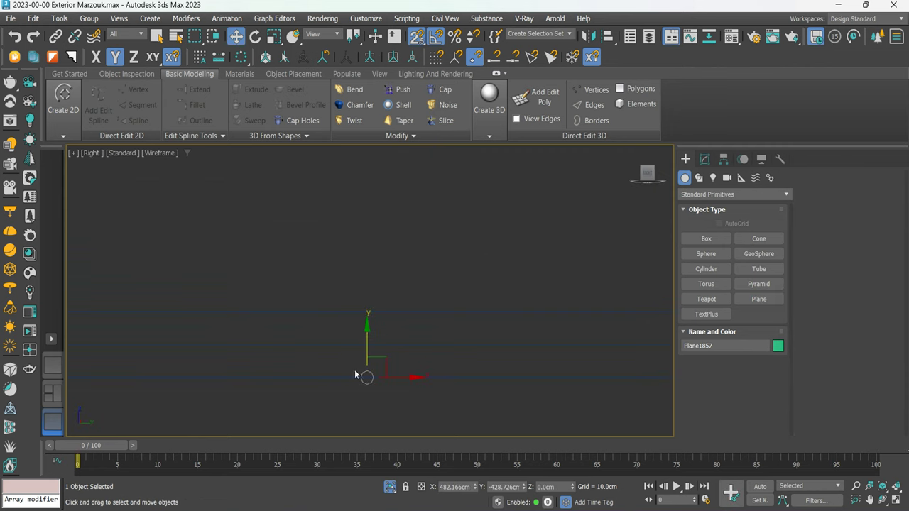
pyautogui.scroll(3, 356, 374)
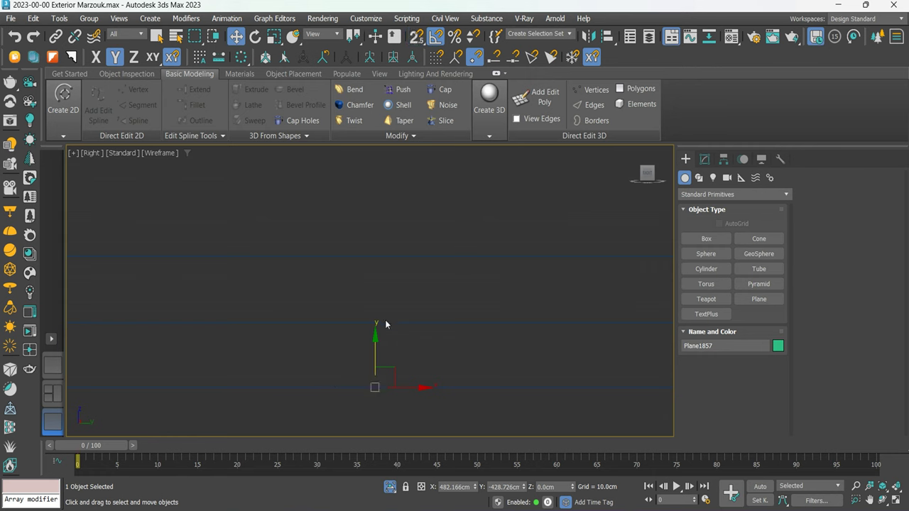
pyautogui.moveTo(377, 355); pyautogui.dragTo(369, 244)
pyautogui.moveTo(369, 244); pyautogui.dragTo(218, 243, button='middle')
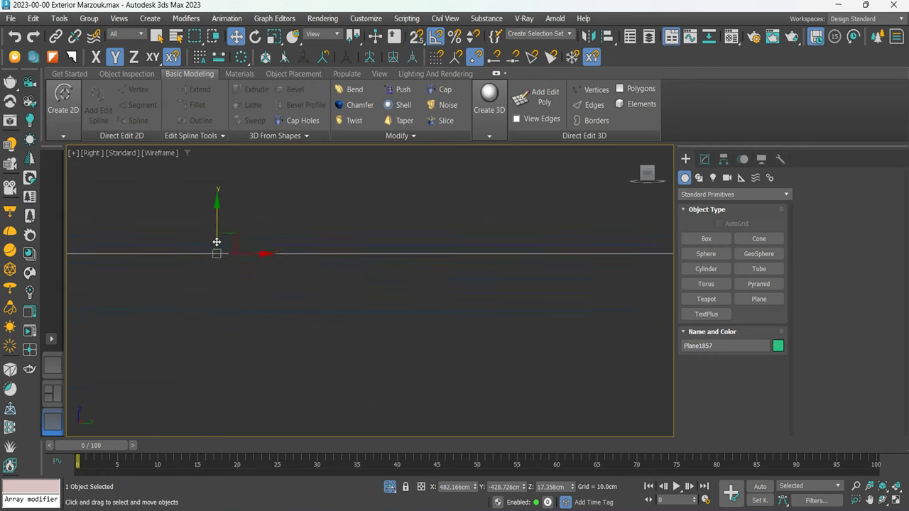
pyautogui.scroll(2, 424, 331)
pyautogui.scroll(2, 475, 229)
pyautogui.moveTo(462, 315); pyautogui.dragTo(475, 220)
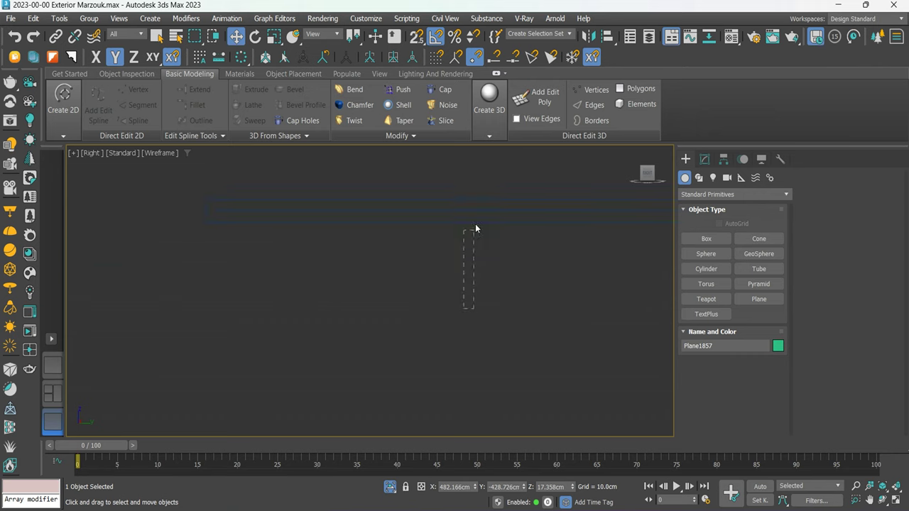
pyautogui.moveTo(498, 321); pyautogui.dragTo(425, 399, button='middle')
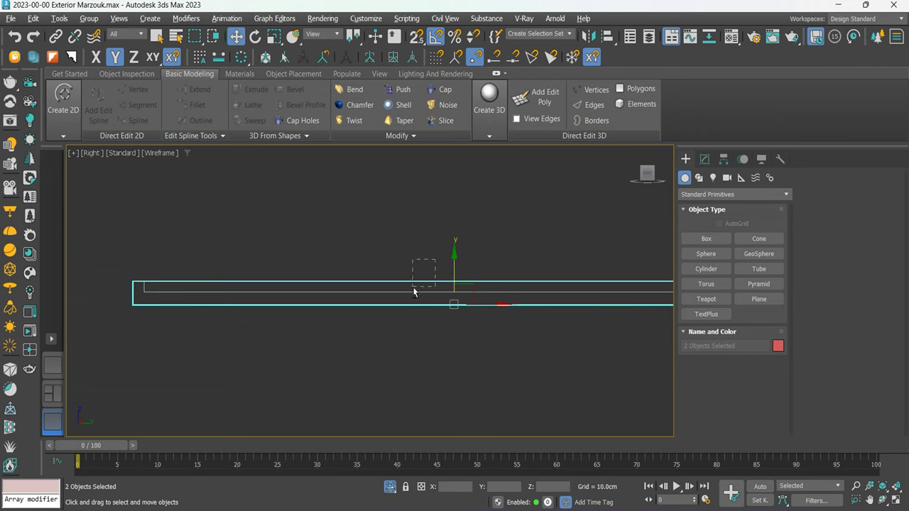
pyautogui.moveTo(407, 298)
pyautogui.mouseDown()
pyautogui.moveTo(446, 317)
pyautogui.moveTo(482, 267)
pyautogui.mouseUp()
pyautogui.scroll(2, 426, 279)
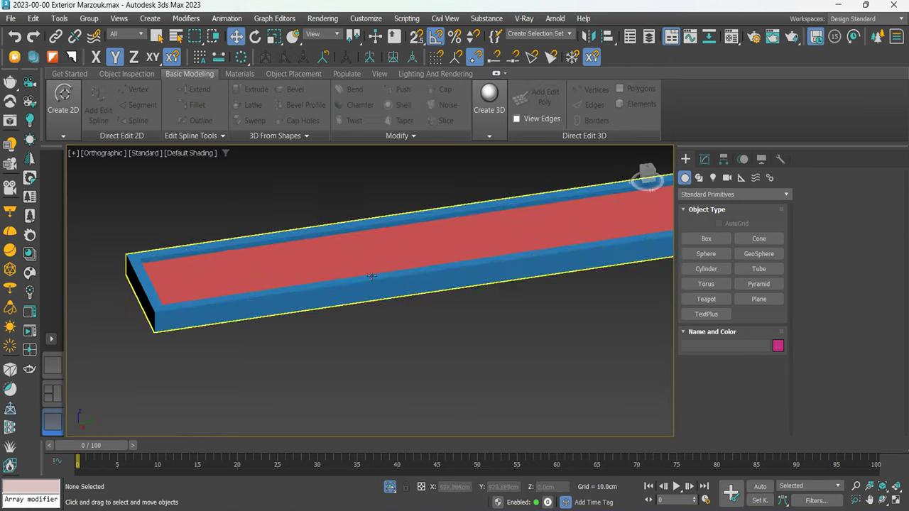
pyautogui.moveTo(408, 249)
pyautogui.keyDown('alt'); pyautogui.mouseDown(button='middle')
pyautogui.moveTo(407, 268)
pyautogui.moveTo(229, 177)
pyautogui.mouseUp(button='middle'); pyautogui.keyUp('alt')
# Turn on Edged Faces display and orbit around the planter planes.
pyautogui.click(190, 153)
pyautogui.click(196, 290)
pyautogui.scroll(-3, 354, 290)
pyautogui.keyDown('alt'); pyautogui.moveTo(353, 291); pyautogui.dragTo(435, 272, button='middle'); pyautogui.keyUp('alt')
pyautogui.scroll(3, 449, 265)
pyautogui.scroll(-3, 448, 265)
# Select both planes and give them a custom dark green object colour.
pyautogui.click(435, 272)
pyautogui.keyDown('ctrl'); pyautogui.click(164, 384); pyautogui.keyUp('ctrl')
pyautogui.click(778, 345)
pyautogui.click(751, 412)
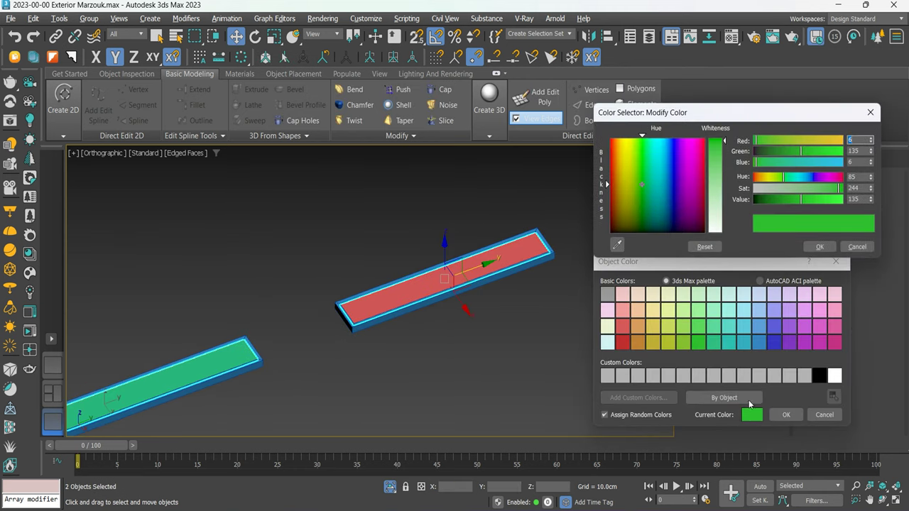
pyautogui.moveTo(781, 201); pyautogui.dragTo(767, 201)
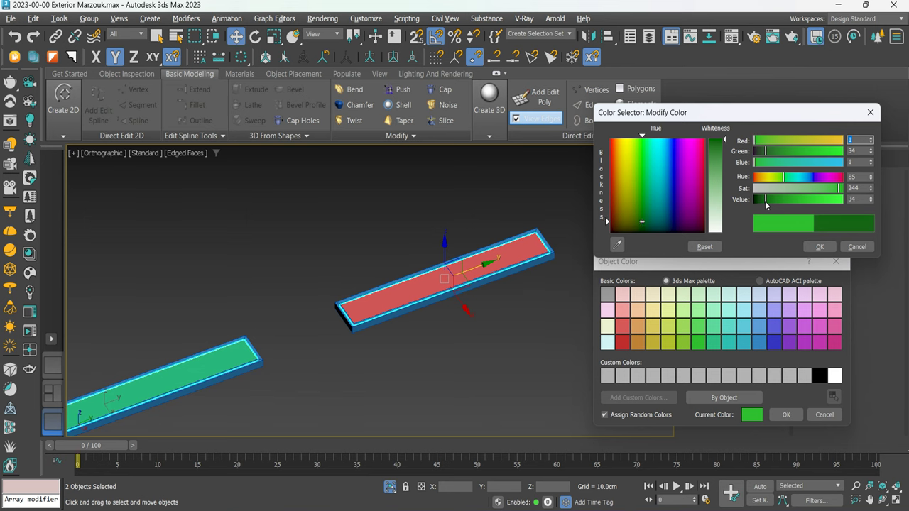
pyautogui.click(820, 246)
pyautogui.click(787, 417)
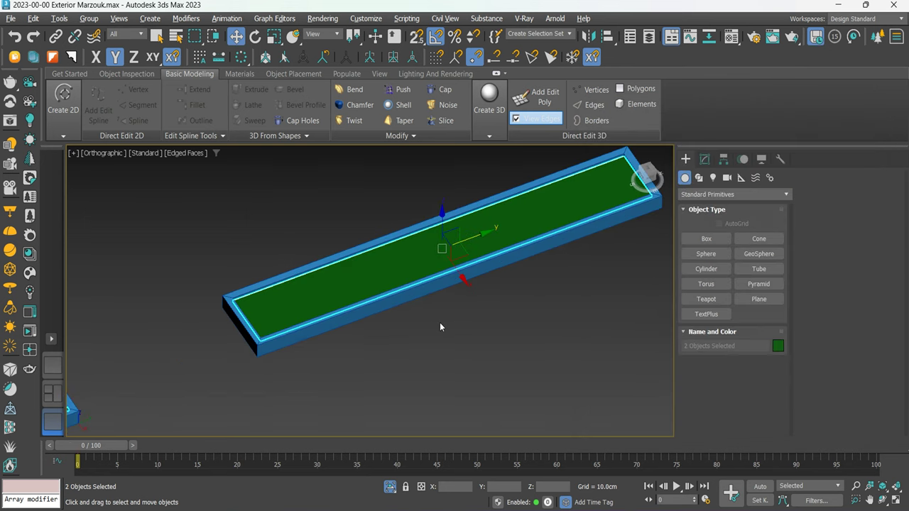
# Show the upper plane Plane1856's parameters in the Modify panel.
pyautogui.click(523, 291)
pyautogui.scroll(-2, 561, 272)
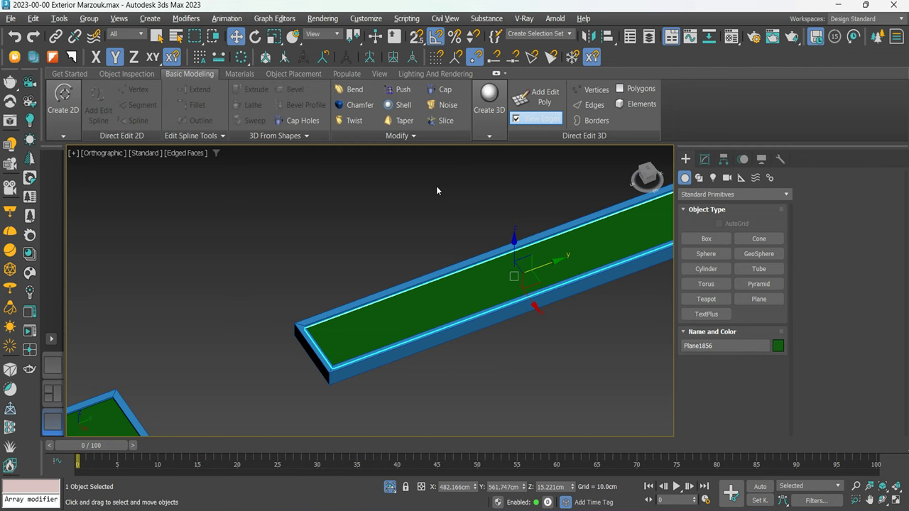
pyautogui.click(705, 160)
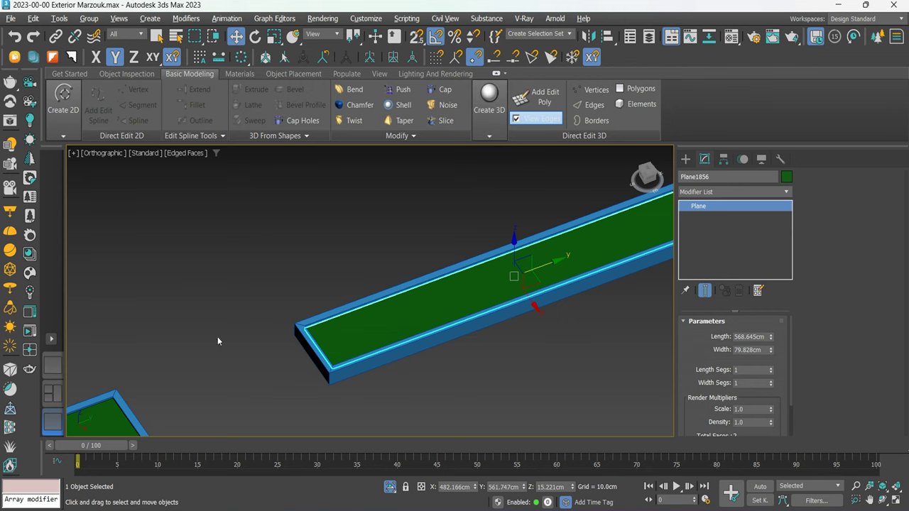
# Add a Noise modifier to both planes, testing Z Strength then resetting it to 0.
pyautogui.keyDown('ctrl'); pyautogui.click(106, 420); pyautogui.keyUp('ctrl')
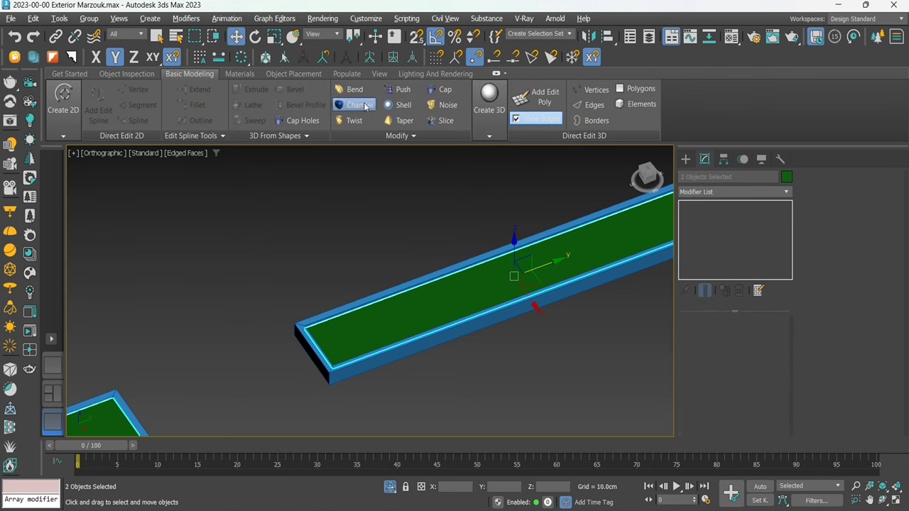
pyautogui.click(445, 104)
pyautogui.scroll(-3, 541, 262)
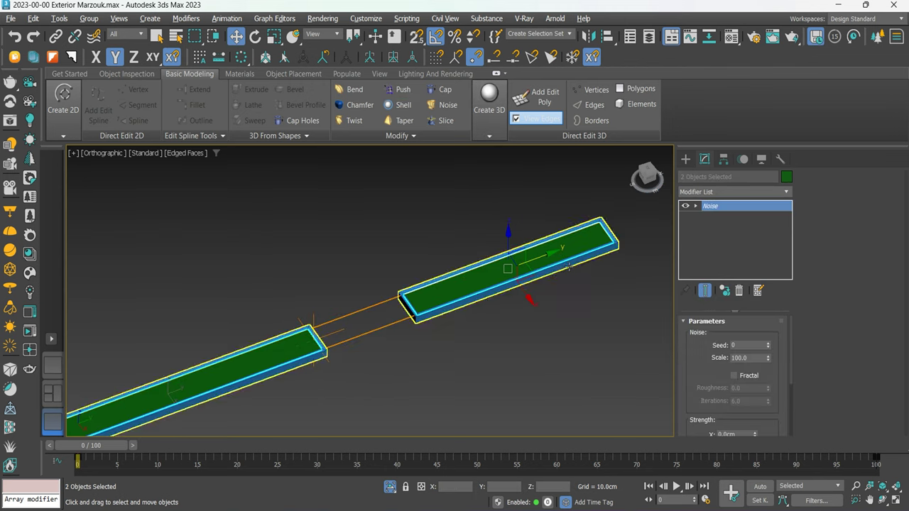
pyautogui.scroll(1, 542, 262)
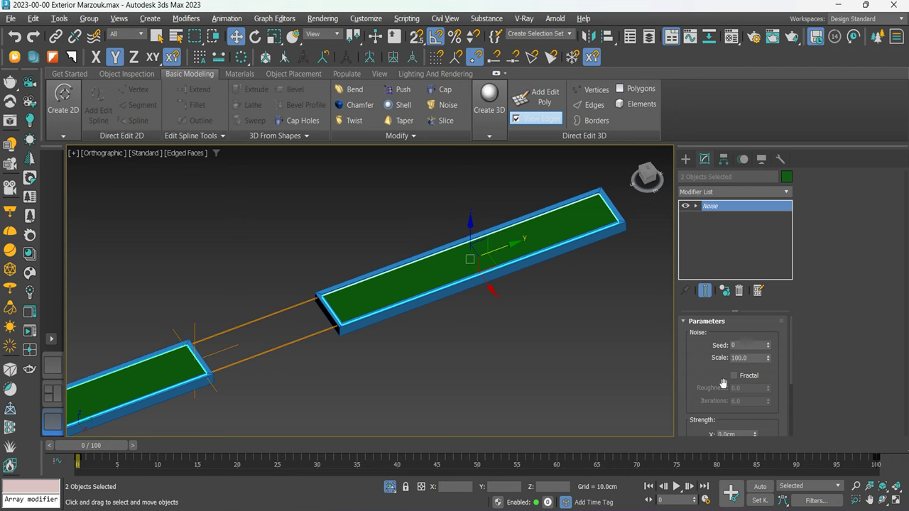
pyautogui.scroll(-1, 710, 380)
pyautogui.scroll(-2, 710, 380)
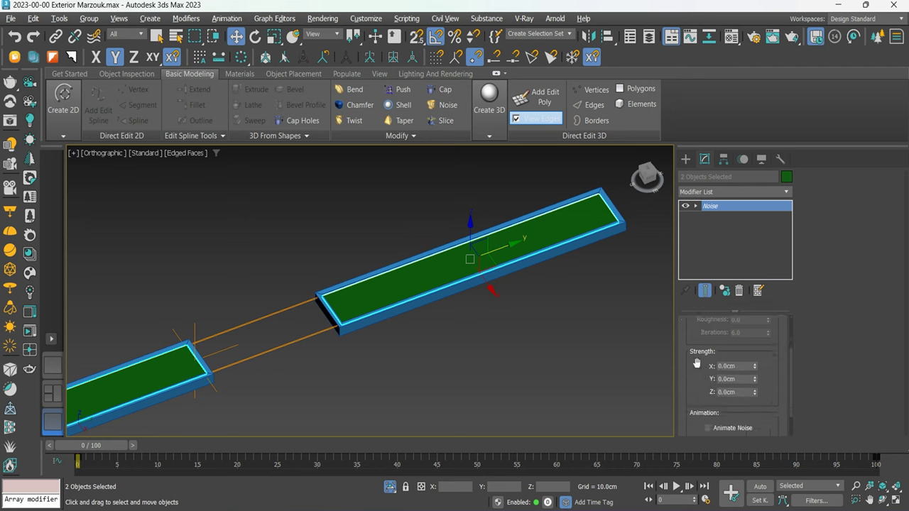
pyautogui.moveTo(756, 394)
pyautogui.mouseDown()
pyautogui.moveTo(765, 291)
pyautogui.moveTo(754, 200)
pyautogui.moveTo(649, 63)
pyautogui.moveTo(644, 269)
pyautogui.mouseUp()
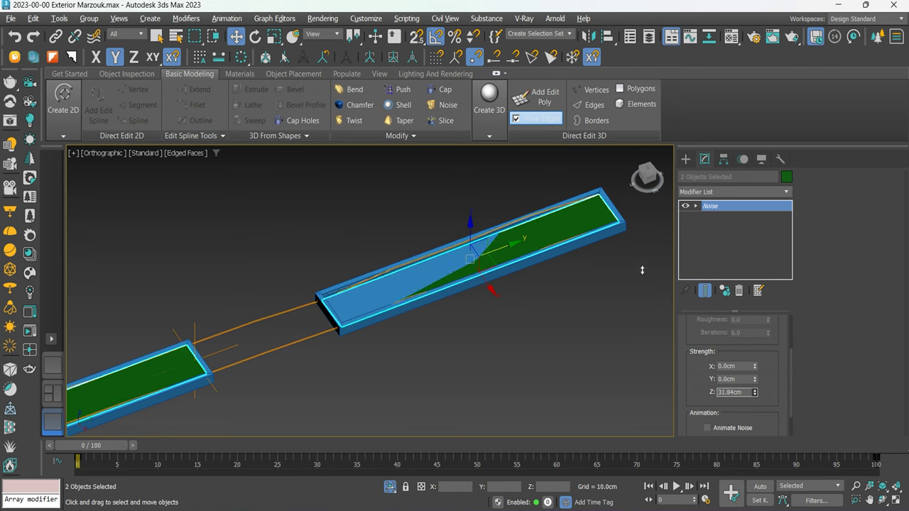
pyautogui.rightClick(644, 269)
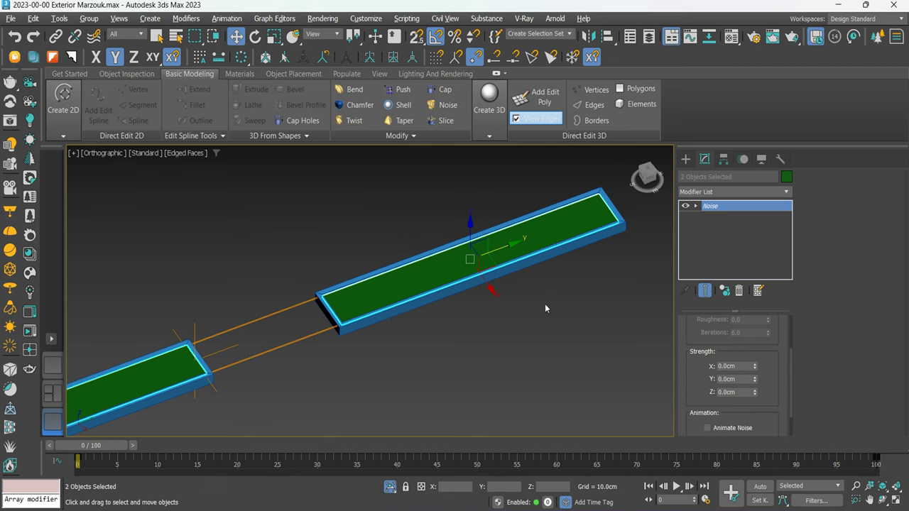
# Select the upper plane alone and bring up its Plane base settings.
pyautogui.click(544, 308)
pyautogui.click(568, 226)
pyautogui.click(710, 217)
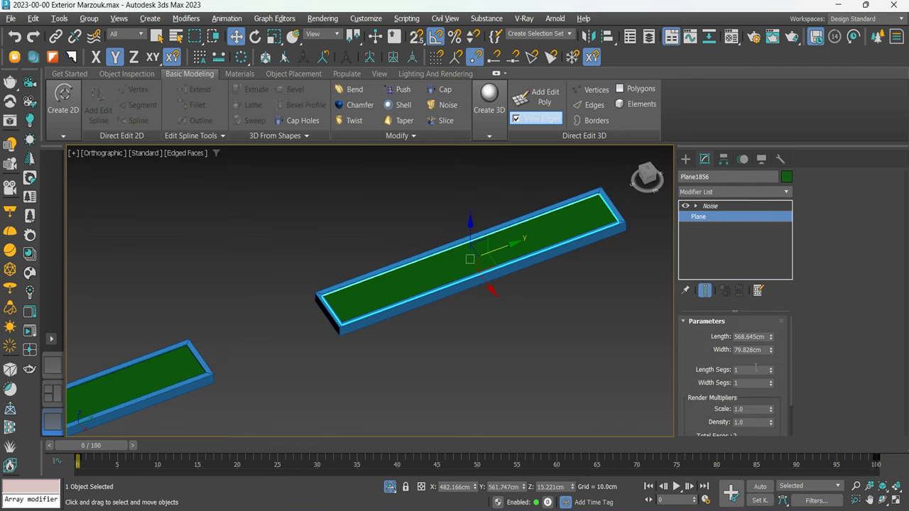
# Give Plane1856 75 length and 36 width segments, and Plane1857 71 length segments.
pyautogui.moveTo(771, 371); pyautogui.dragTo(771, 334)
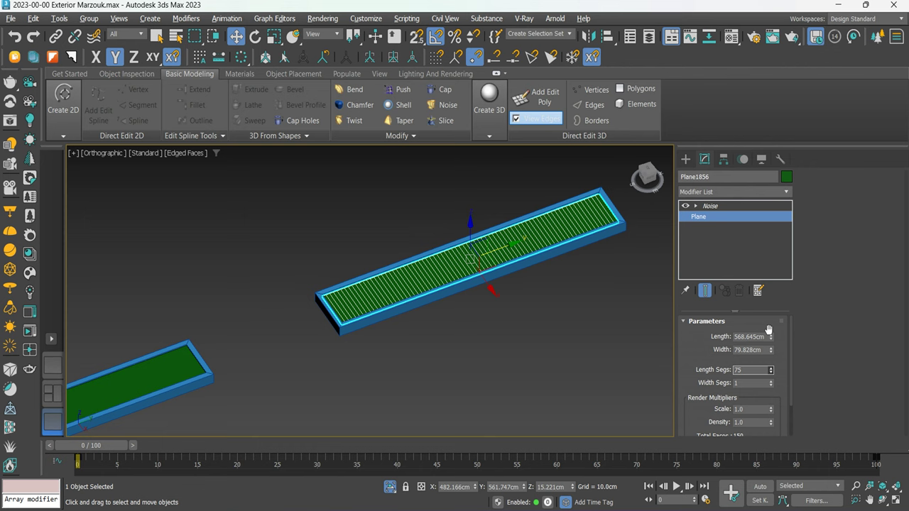
pyautogui.moveTo(770, 383); pyautogui.dragTo(764, 365)
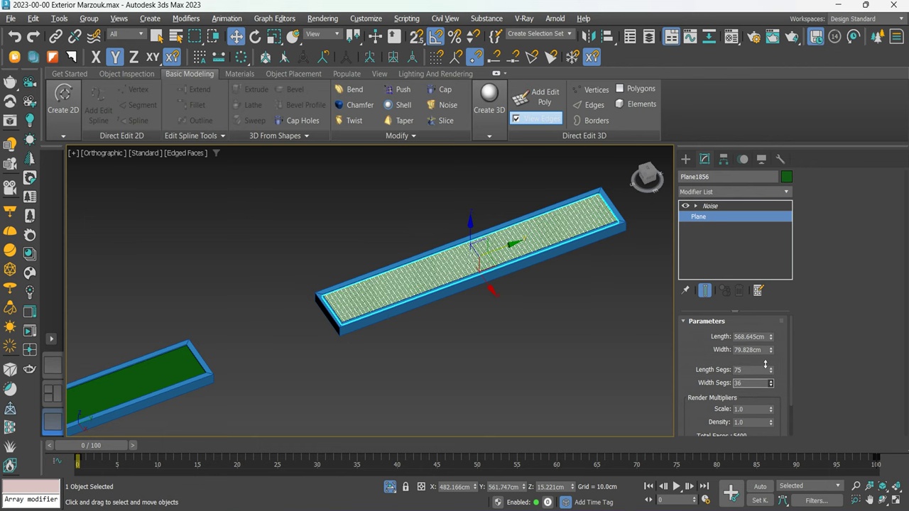
pyautogui.moveTo(324, 402); pyautogui.dragTo(471, 345, button='middle')
pyautogui.click(332, 321)
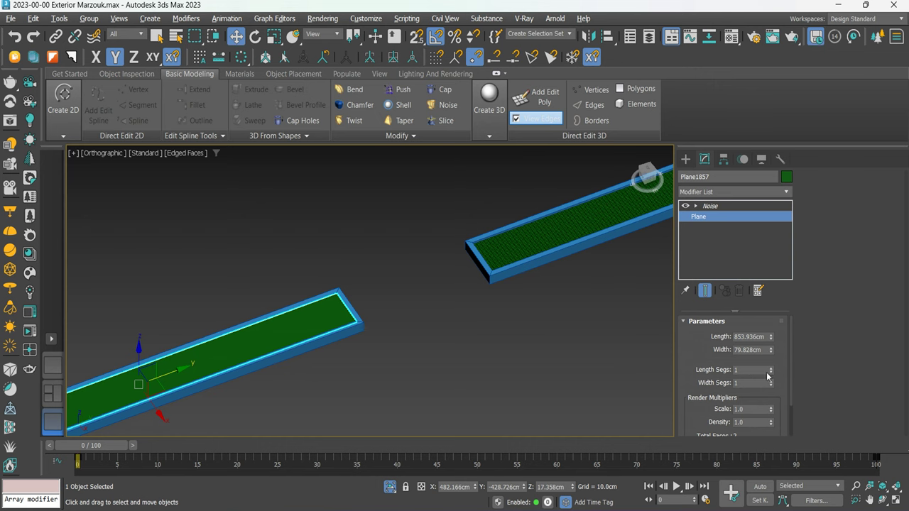
pyautogui.moveTo(771, 374); pyautogui.dragTo(774, 370)
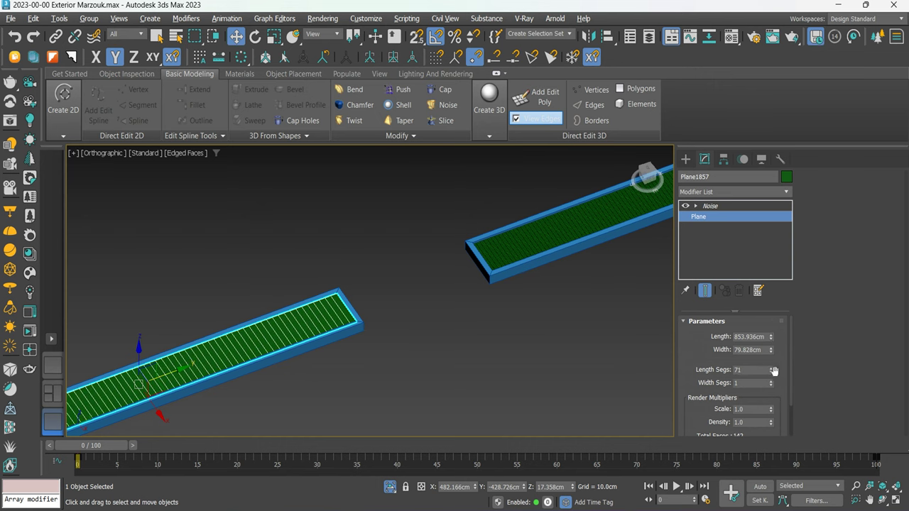
# Reselect both planes with the Noise modifier active.
pyautogui.click(426, 326)
pyautogui.click(561, 227)
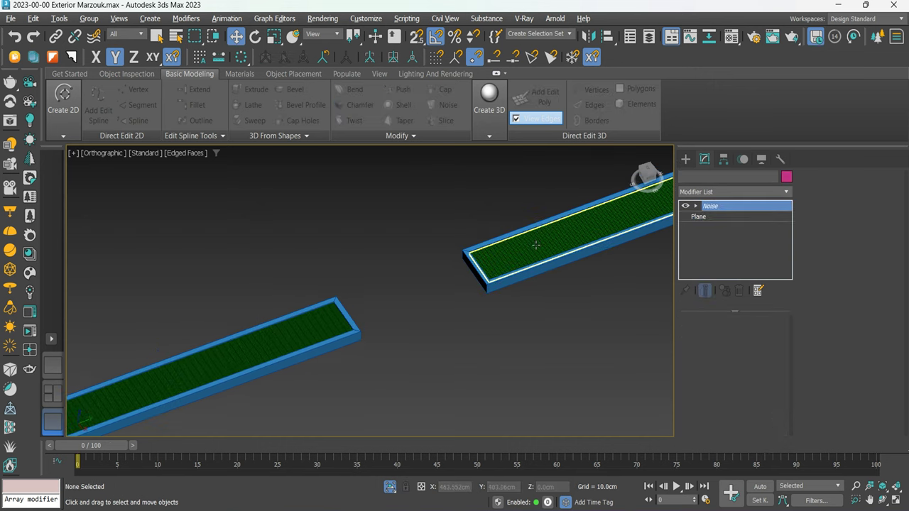
pyautogui.keyDown('ctrl'); pyautogui.click(231, 331); pyautogui.keyUp('ctrl')
# Raise the Noise Z Strength to 5.06 cm to bump the plane surfaces.
pyautogui.scroll(-3, 713, 379)
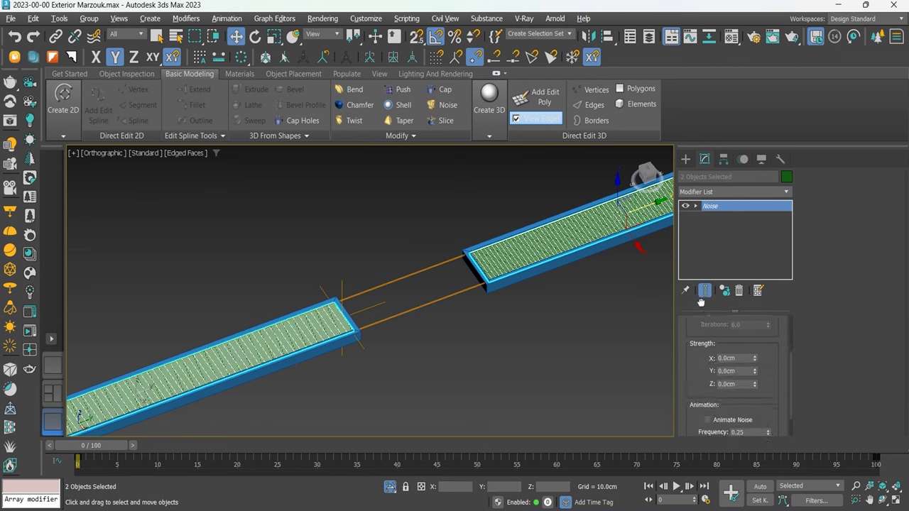
pyautogui.moveTo(755, 382); pyautogui.dragTo(761, 128)
pyautogui.scroll(3, 499, 361)
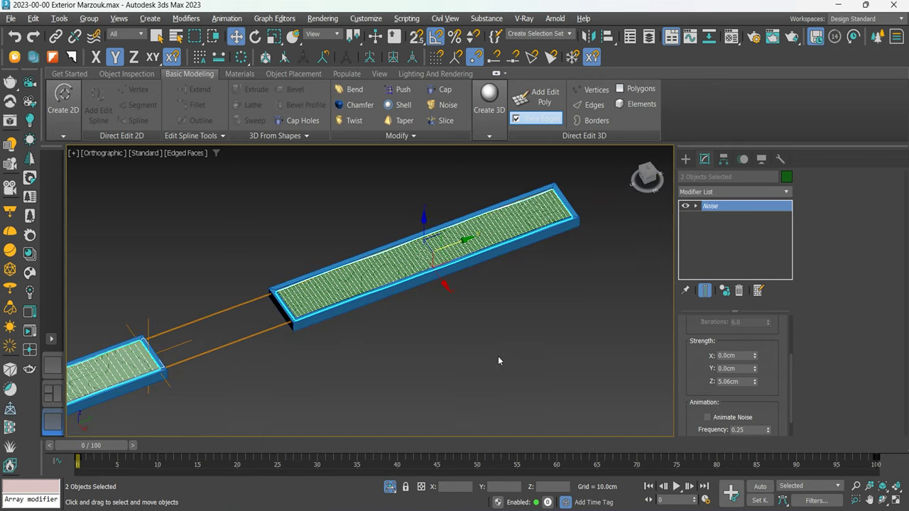
pyautogui.scroll(5, 384, 315)
pyautogui.scroll(-3, 371, 260)
pyautogui.scroll(3, 330, 239)
pyautogui.scroll(2, 284, 264)
pyautogui.scroll(-3, 285, 263)
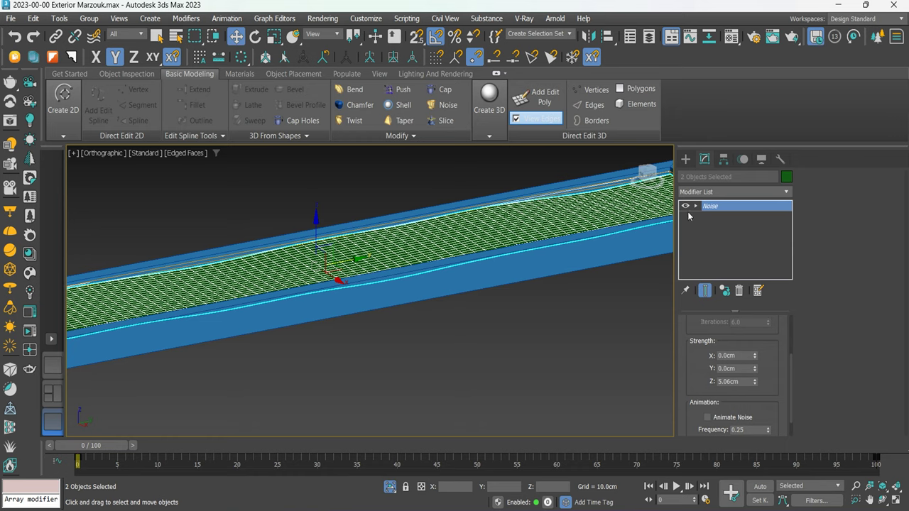
pyautogui.keyDown('alt'); pyautogui.moveTo(546, 225); pyautogui.dragTo(597, 208, button='middle'); pyautogui.keyUp('alt')
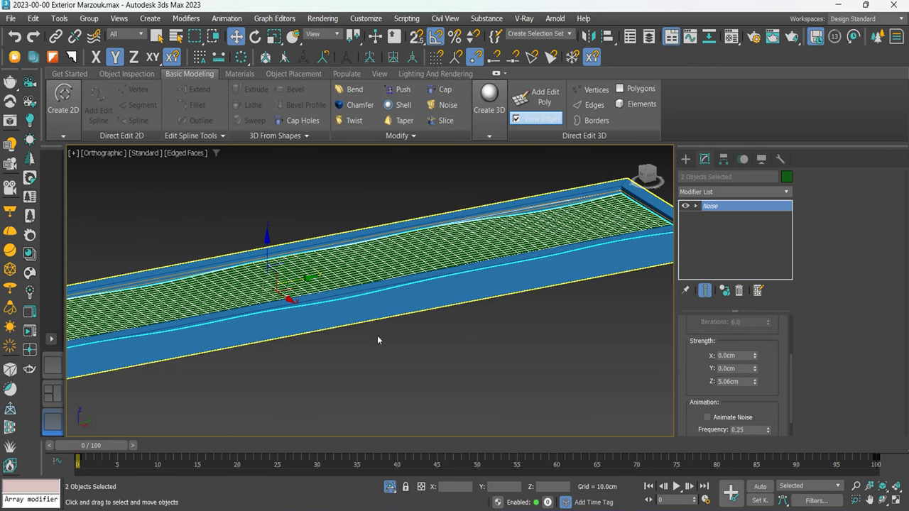
pyautogui.scroll(3, 724, 361)
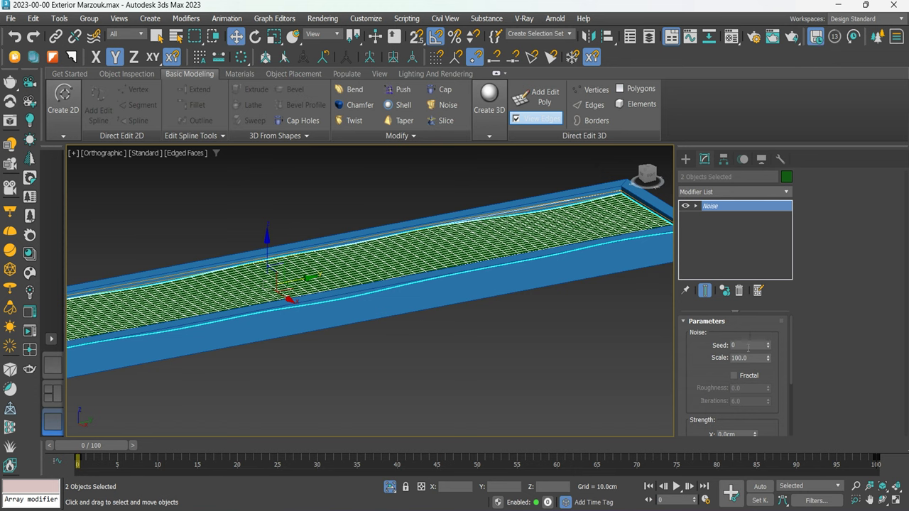
# Set the Noise Scale to 31 for broader hills.
pyautogui.moveTo(768, 359); pyautogui.dragTo(774, 396)
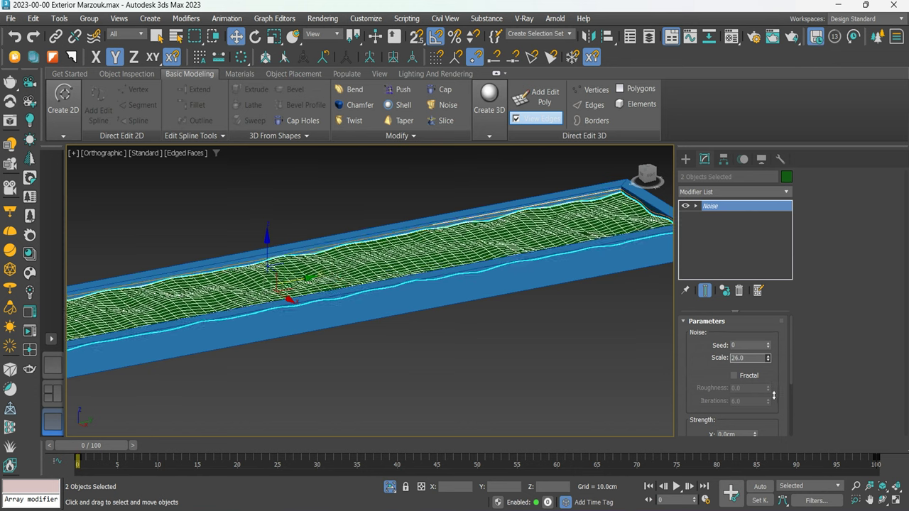
pyautogui.moveTo(774, 395); pyautogui.dragTo(773, 392)
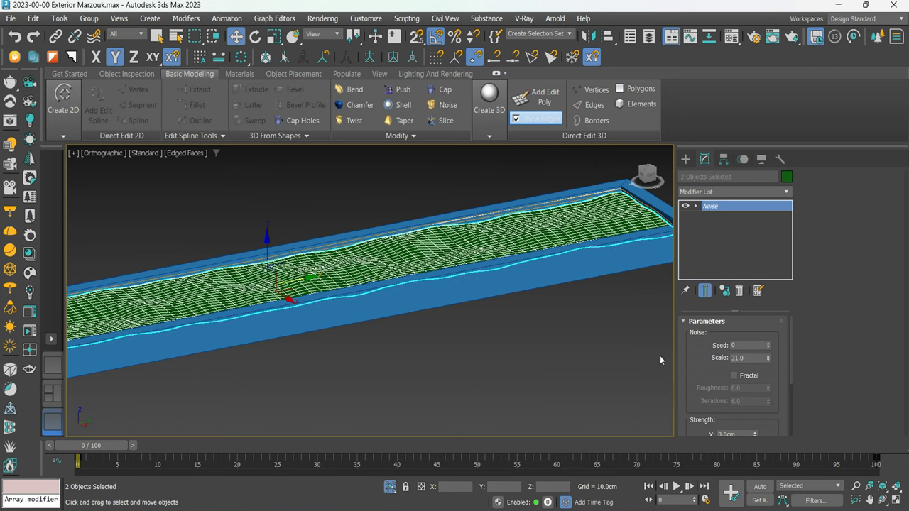
pyautogui.scroll(-2, 560, 302)
pyautogui.scroll(3, 291, 372)
pyautogui.scroll(2, 330, 319)
pyautogui.scroll(-1, 330, 319)
pyautogui.scroll(-3, 278, 372)
pyautogui.scroll(2, 531, 296)
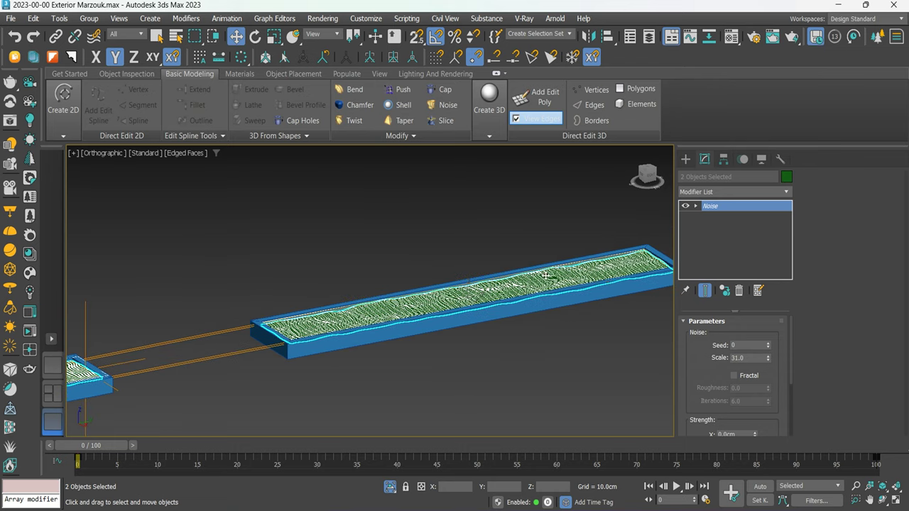
pyautogui.moveTo(604, 309); pyautogui.dragTo(504, 337, button='middle')
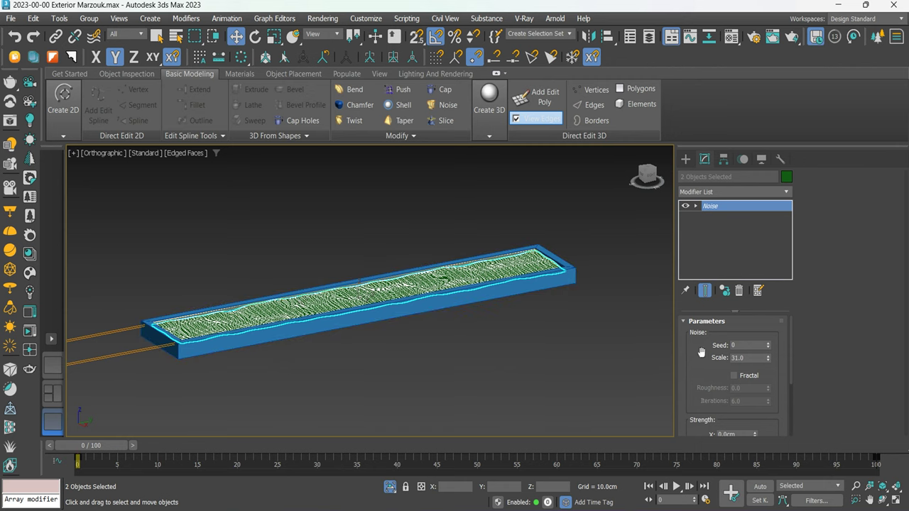
# Set the Noise Seed to 124 and deselect everything.
pyautogui.moveTo(771, 345); pyautogui.dragTo(787, 261)
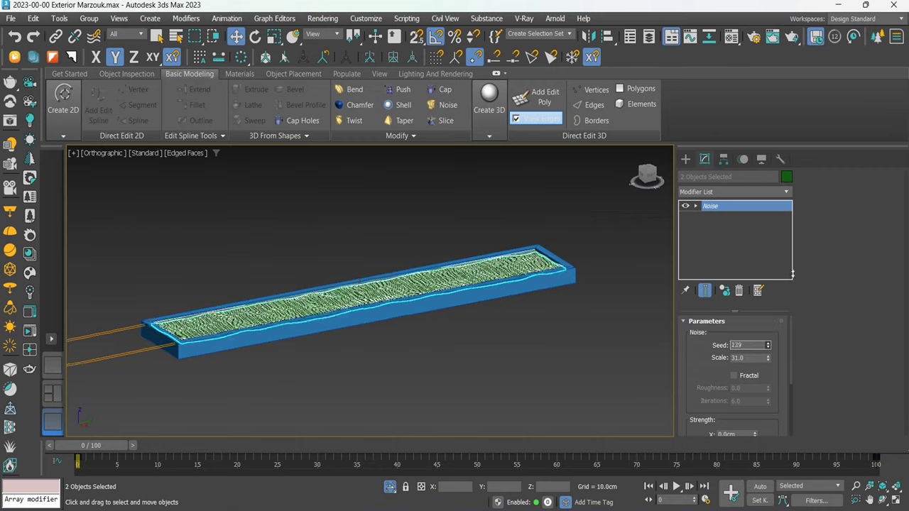
pyautogui.moveTo(787, 263); pyautogui.dragTo(785, 298)
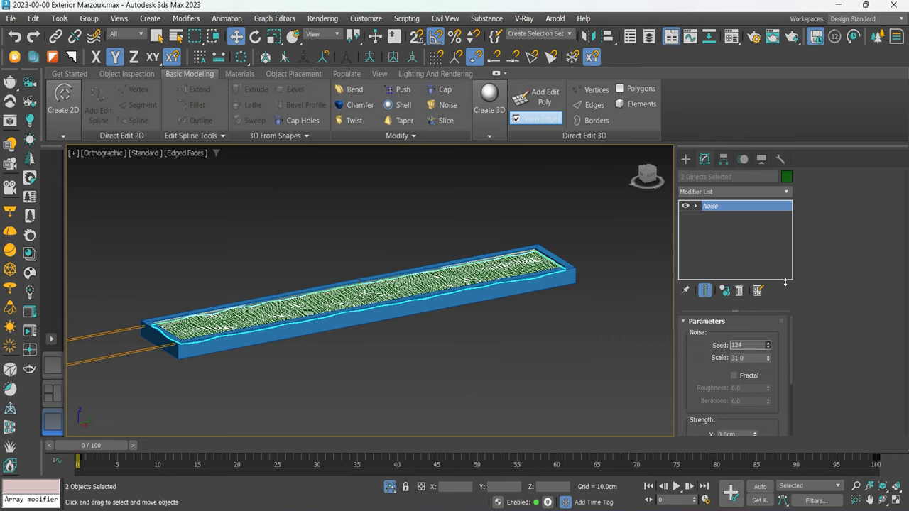
pyautogui.click(556, 252)
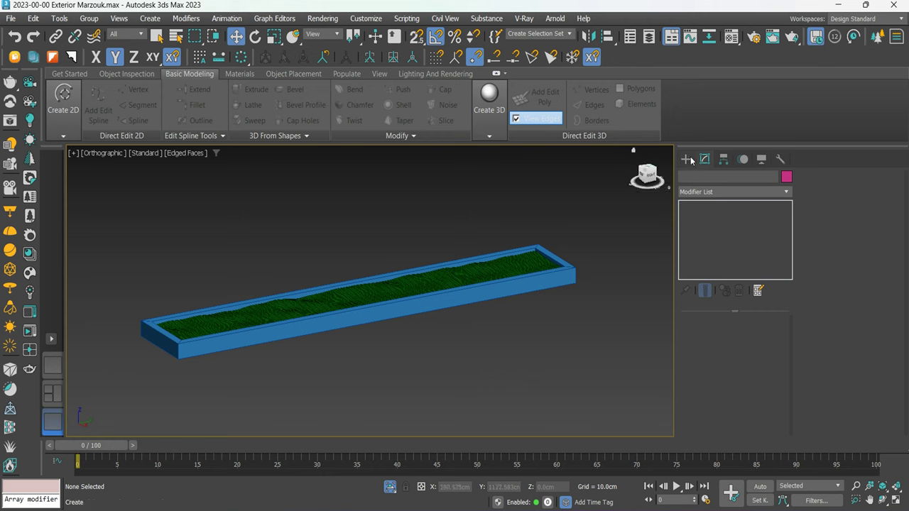
# Turn off the Edged Faces overlay in the viewport shading menu.
pyautogui.scroll(-4, 426, 291)
pyautogui.click(186, 153)
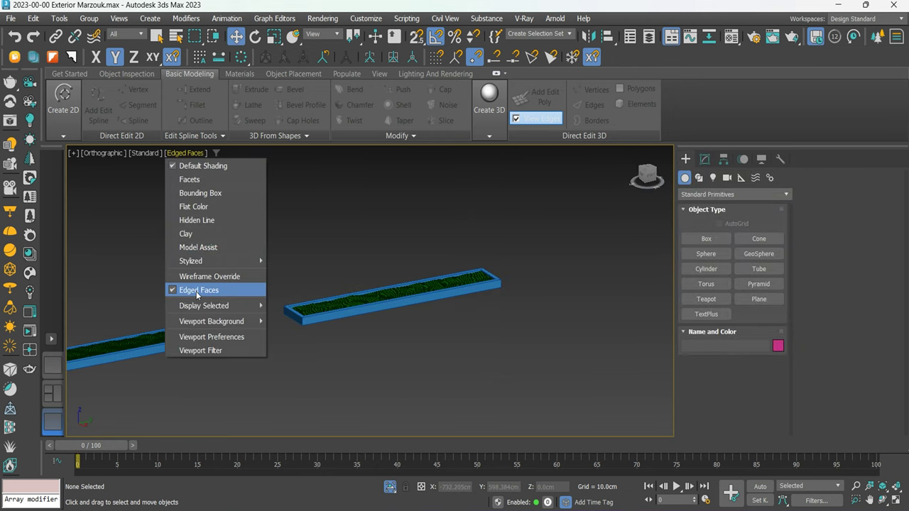
pyautogui.click(199, 290)
pyautogui.moveTo(249, 264); pyautogui.dragTo(489, 328, button='middle')
pyautogui.scroll(5, 490, 327)
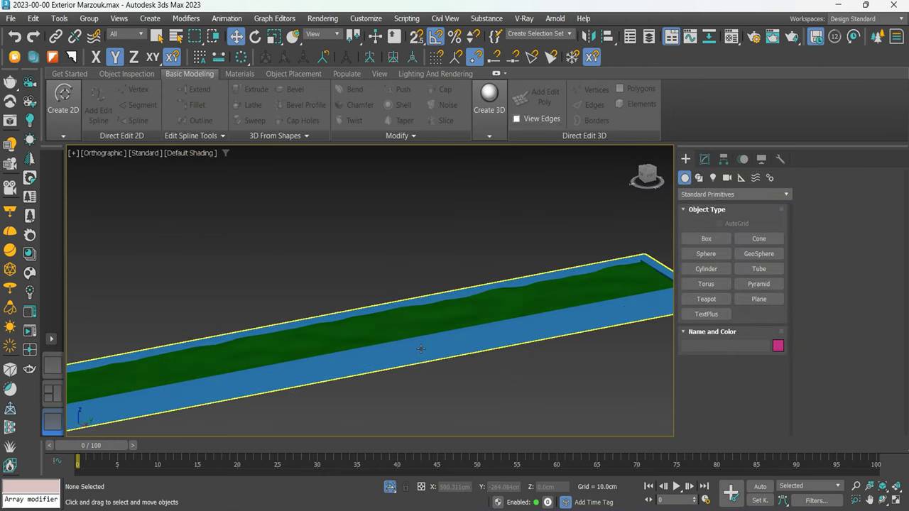
# Go from Top back to Perspective view and zoom to the selected door group.
pyautogui.press('t')
pyautogui.scroll(3, 340, 331)
pyautogui.scroll(4, 466, 234)
pyautogui.scroll(-5, 377, 259)
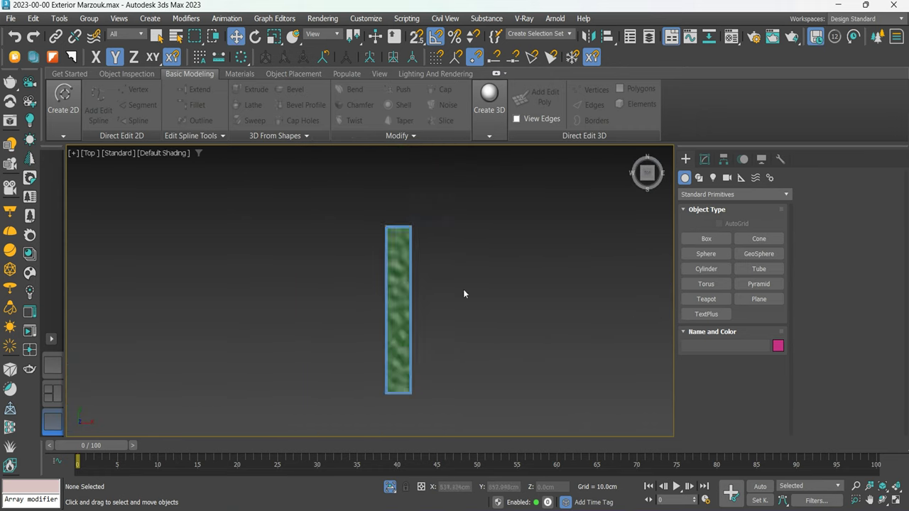
pyautogui.scroll(-3, 463, 291)
pyautogui.press('p')
pyautogui.scroll(3, 426, 312)
pyautogui.moveTo(454, 289); pyautogui.dragTo(441, 318, button='middle')
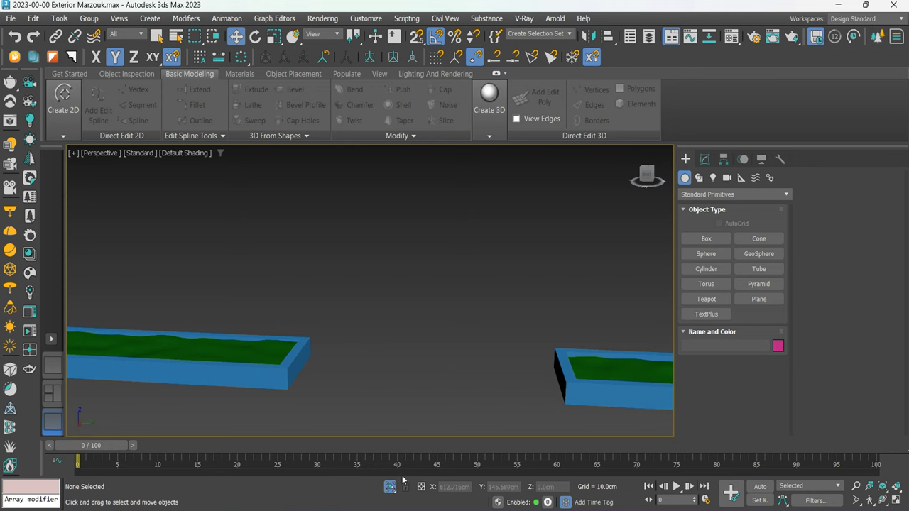
pyautogui.click(488, 294)
pyautogui.scroll(-3, 483, 319)
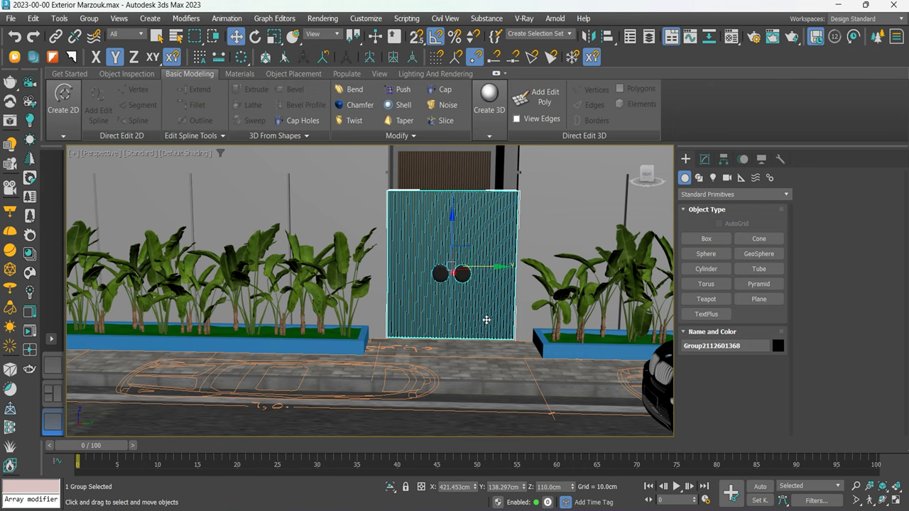
pyautogui.press('z')
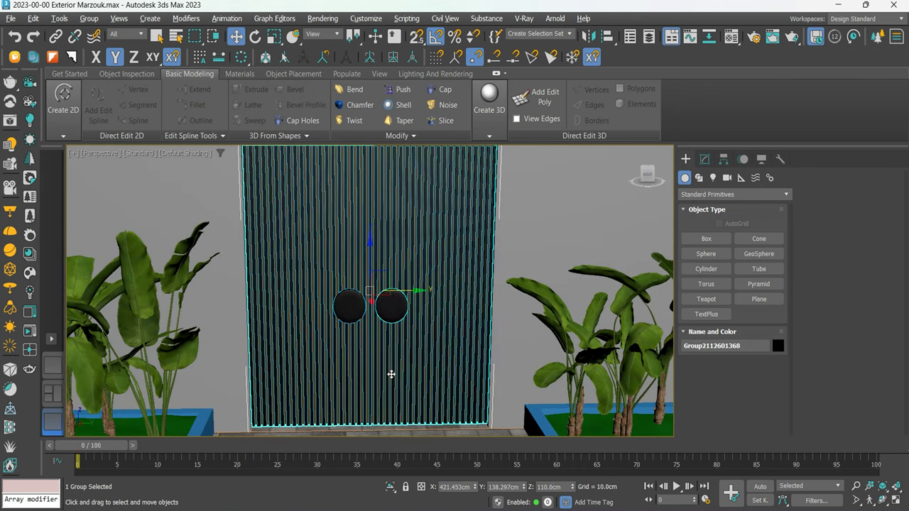
# Zoom out from the door to frame the house front, gate and two parked cars.
pyautogui.click(857, 489)
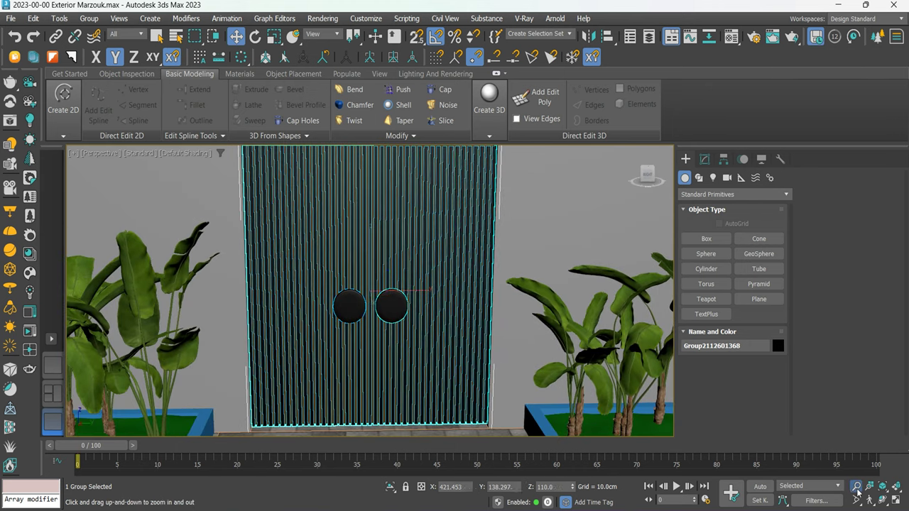
pyautogui.moveTo(386, 305)
pyautogui.mouseDown()
pyautogui.moveTo(395, 340)
pyautogui.moveTo(419, 345)
pyautogui.moveTo(420, 327)
pyautogui.mouseUp()
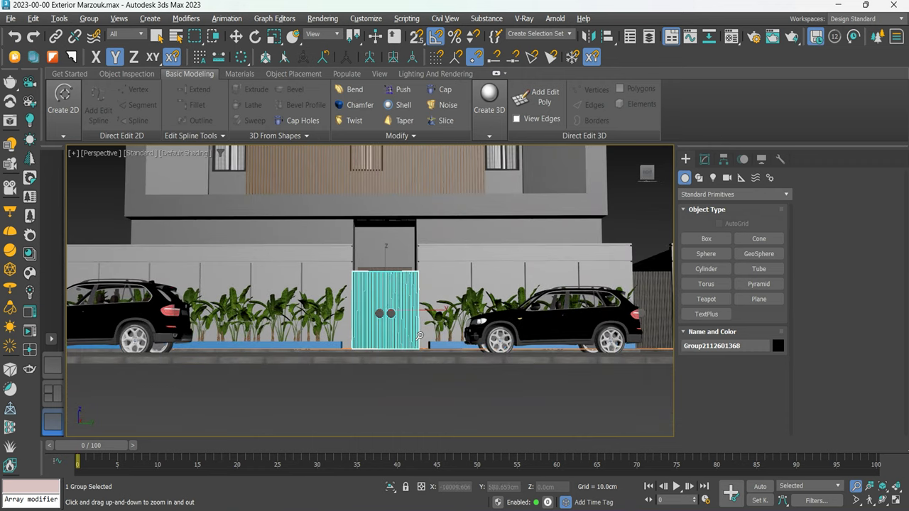
pyautogui.moveTo(420, 284); pyautogui.dragTo(429, 355)
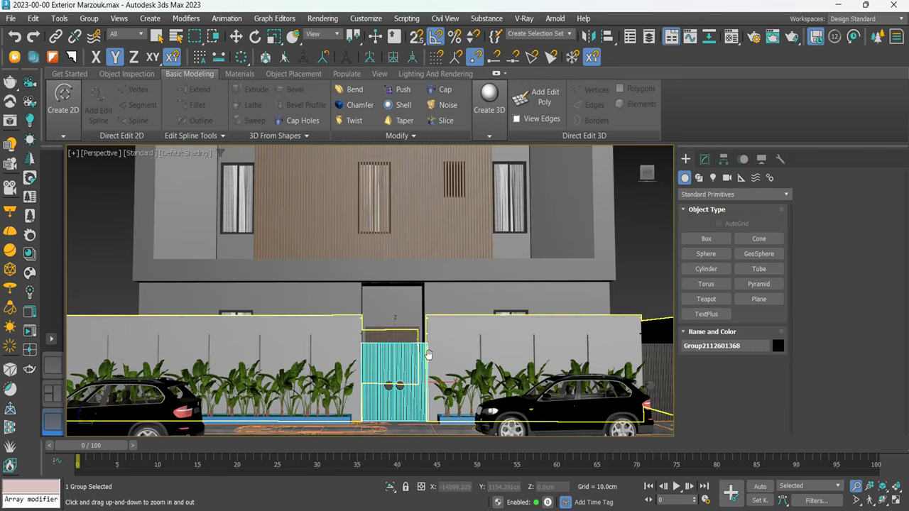
pyautogui.moveTo(429, 354); pyautogui.dragTo(412, 317)
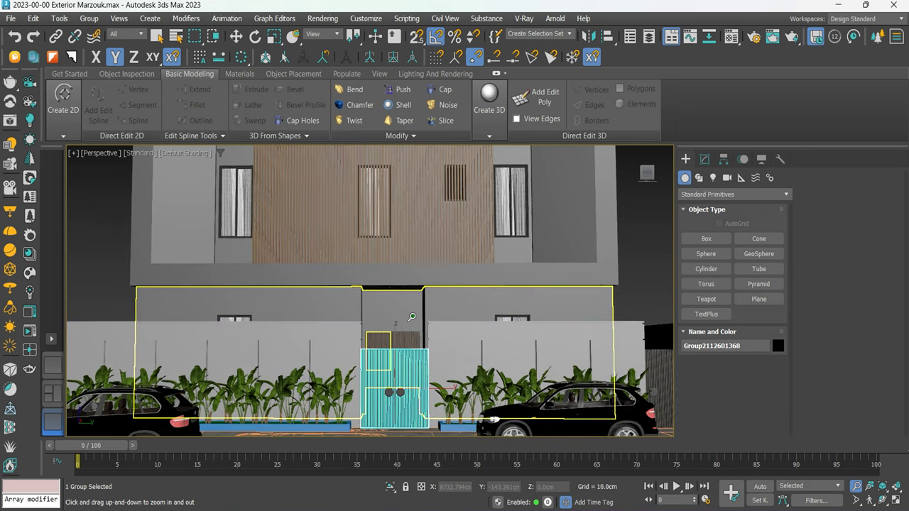
pyautogui.scroll(-2, 412, 317)
pyautogui.moveTo(416, 312); pyautogui.dragTo(410, 313, button='middle')
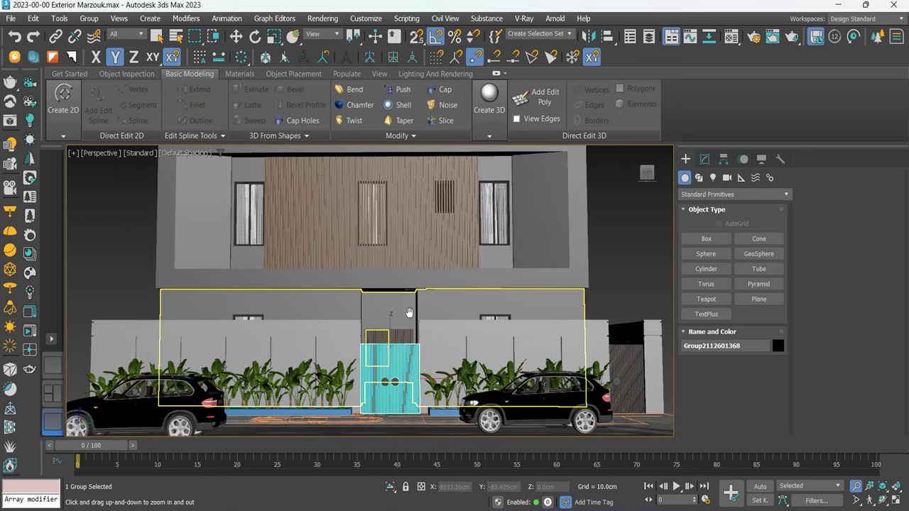
pyautogui.moveTo(409, 312)
pyautogui.mouseDown()
pyautogui.moveTo(407, 299)
pyautogui.moveTo(401, 326)
pyautogui.mouseUp()
pyautogui.scroll(-2, 402, 325)
pyautogui.scroll(-1, 403, 326)
pyautogui.scroll(-2, 406, 326)
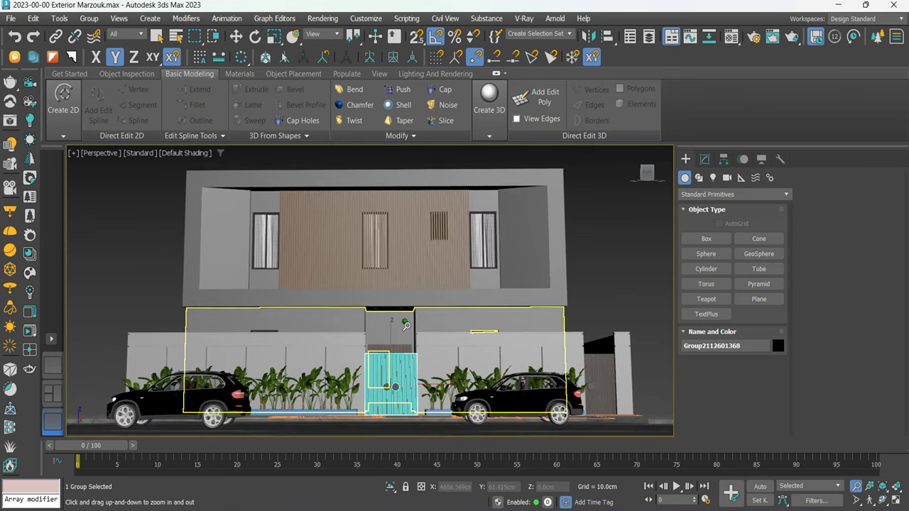
pyautogui.press('w')
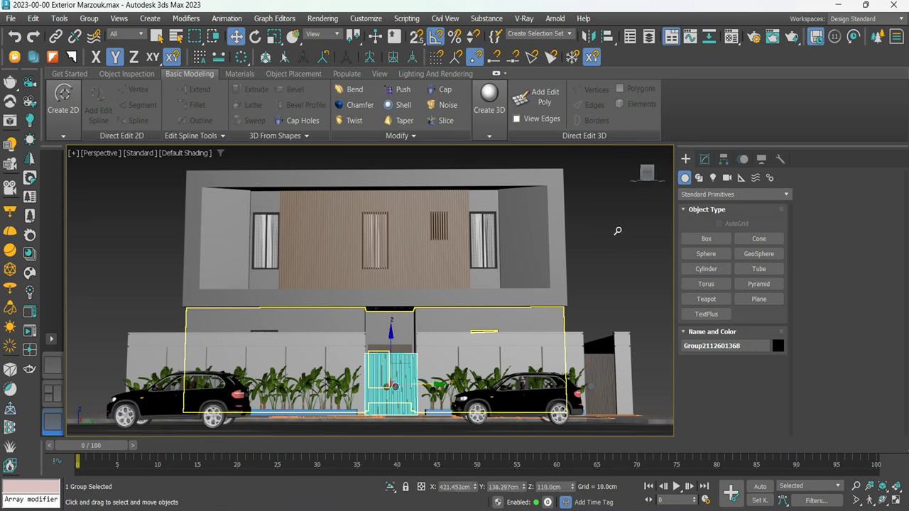
pyautogui.click(598, 254)
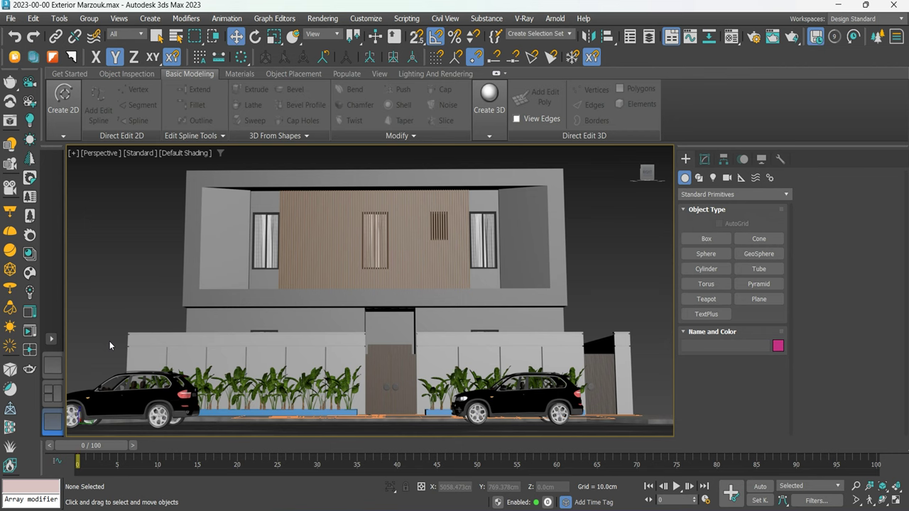
# Save the scene and view the house and road from the Top.
pyautogui.click(11, 18)
pyautogui.click(32, 123)
pyautogui.press('t')
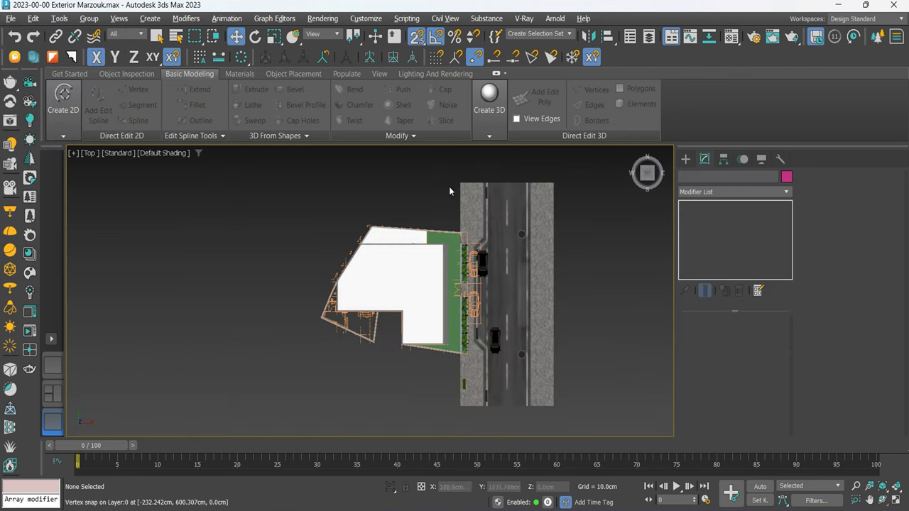
pyautogui.moveTo(241, 302); pyautogui.dragTo(517, 282, button='middle')
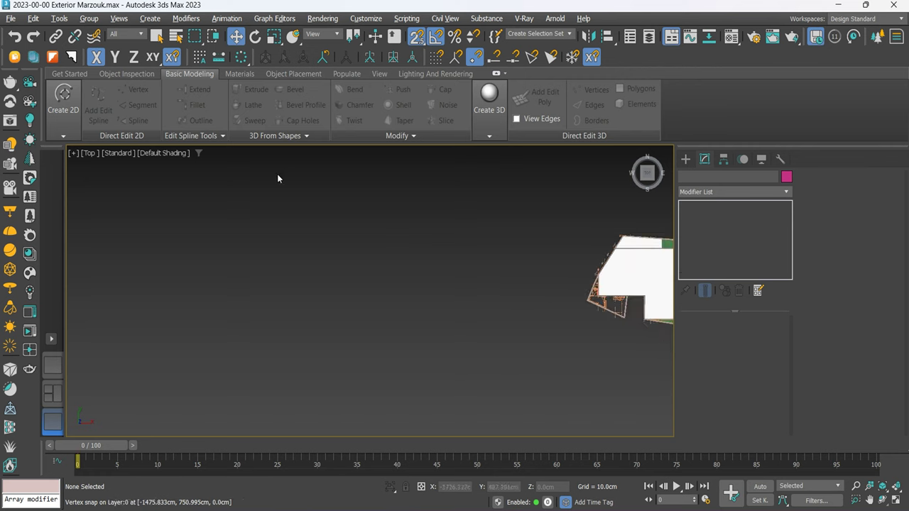
pyautogui.scroll(-2, 432, 339)
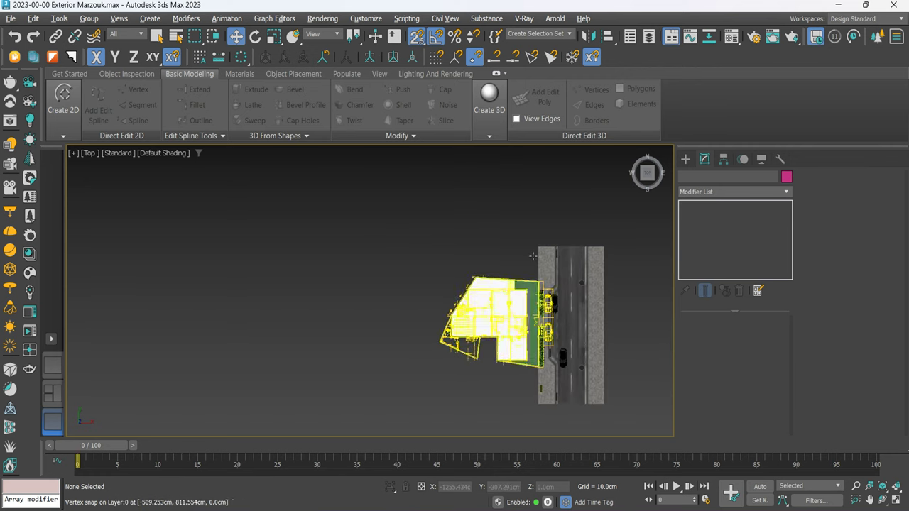
pyautogui.moveTo(516, 386); pyautogui.dragTo(471, 393, button='middle')
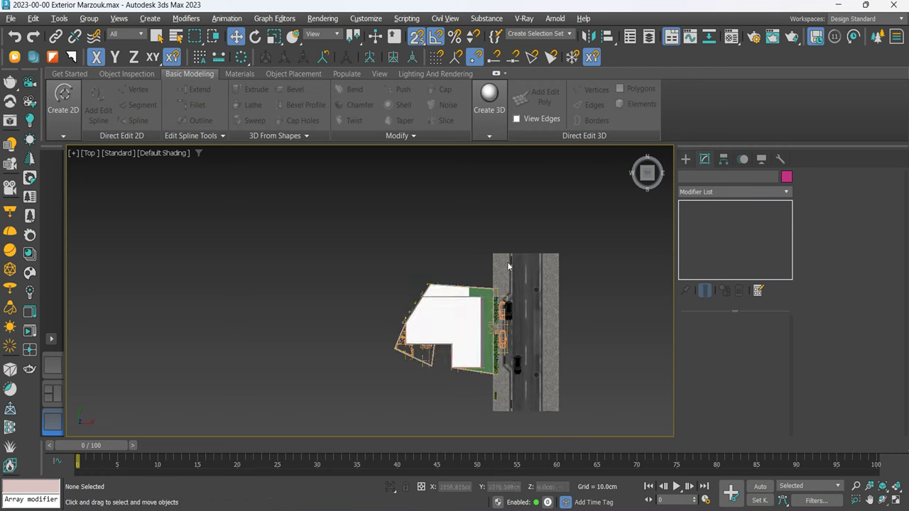
# Draw a Plane over the house area and lengthen it to 8254.773 cm.
pyautogui.click(685, 159)
pyautogui.click(759, 299)
pyautogui.moveTo(493, 254); pyautogui.dragTo(387, 411)
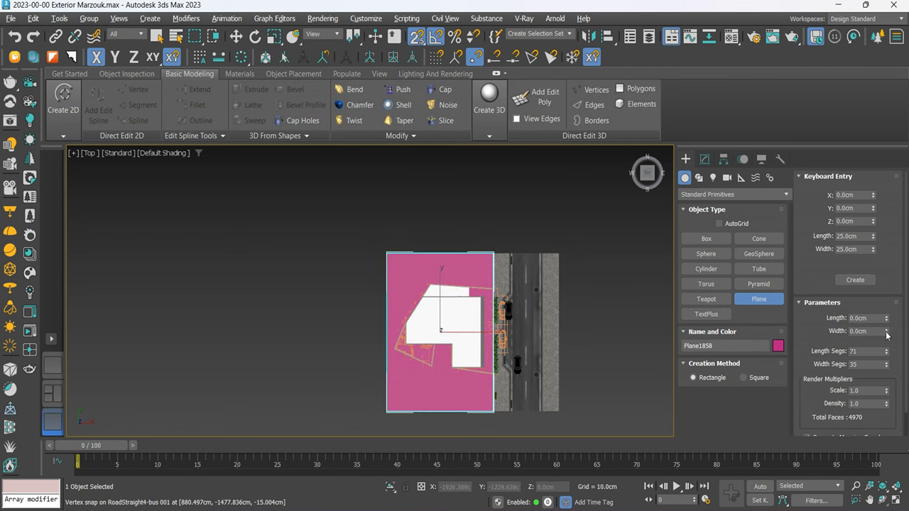
pyautogui.click(704, 159)
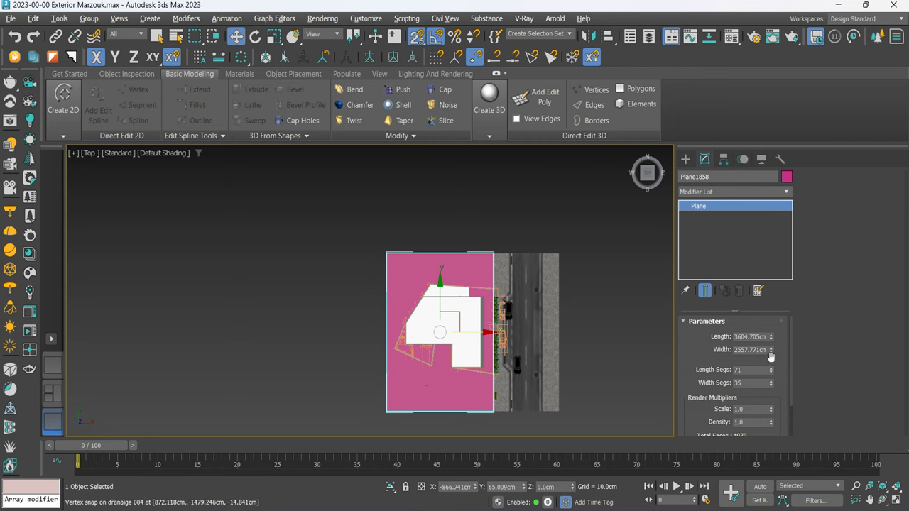
pyautogui.moveTo(770, 337); pyautogui.dragTo(788, 176)
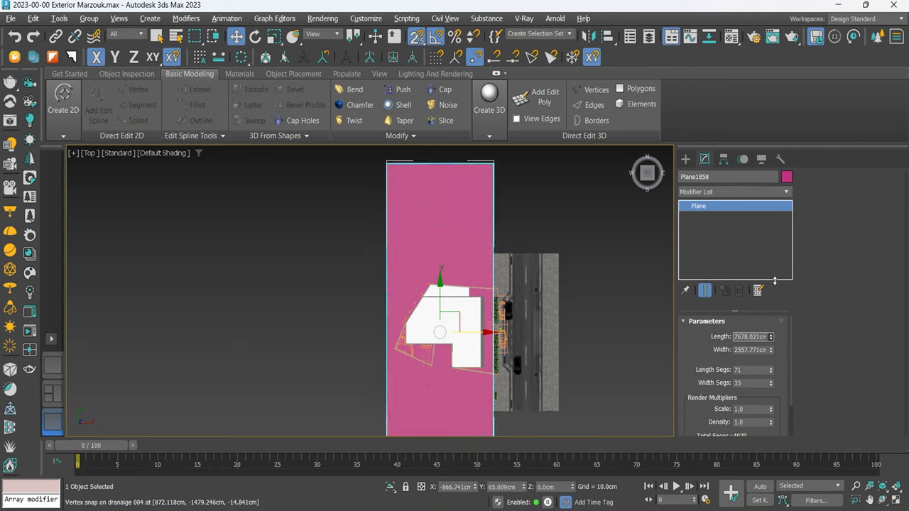
# Give the ground plane a custom dark brown object colour.
pyautogui.click(787, 176)
pyautogui.click(641, 331)
pyautogui.click(752, 415)
pyautogui.moveTo(776, 199); pyautogui.dragTo(768, 200)
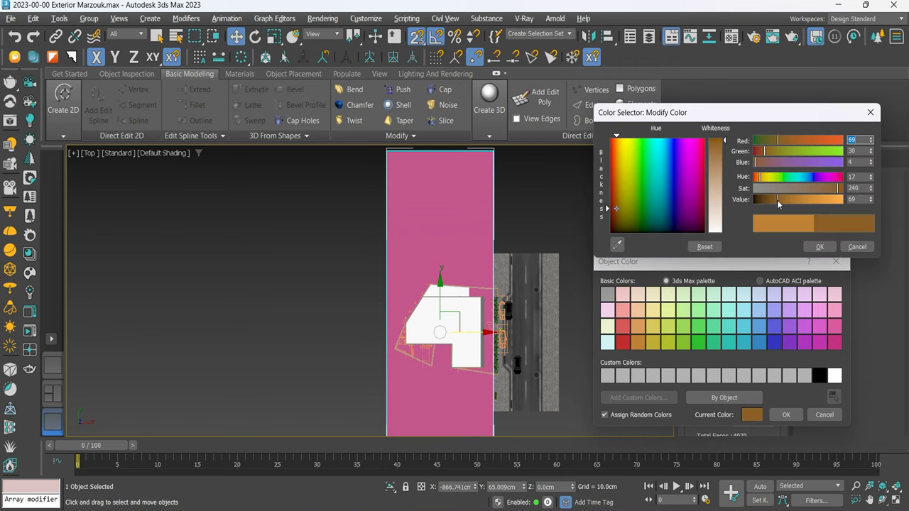
pyautogui.click(820, 247)
pyautogui.click(786, 414)
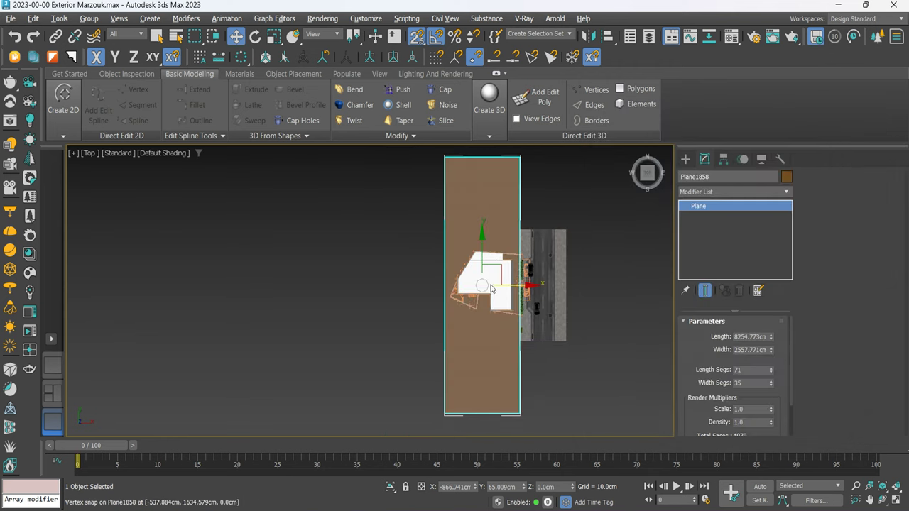
# Enlarge the ground plane to about 13868 by 10055 cm and shift it left.
pyautogui.moveTo(772, 304); pyautogui.dragTo(772, 270)
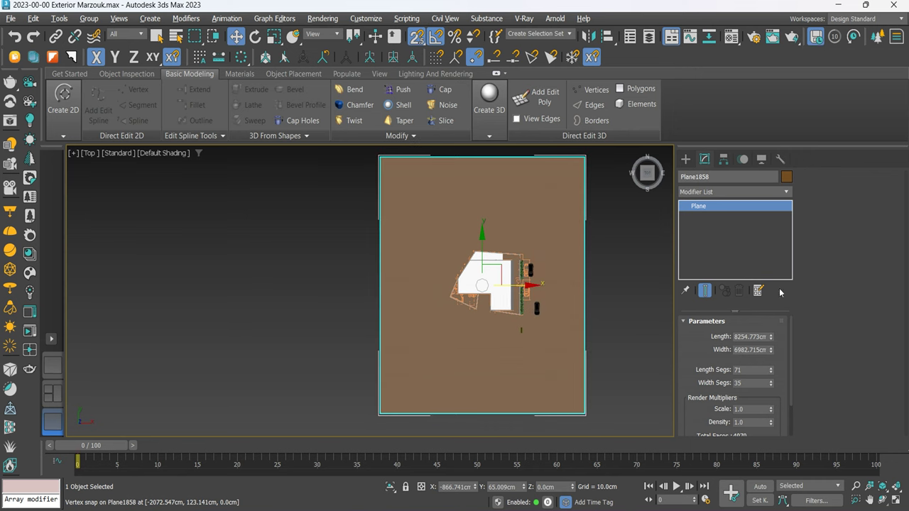
pyautogui.scroll(1, 506, 288)
pyautogui.moveTo(506, 287); pyautogui.dragTo(433, 267)
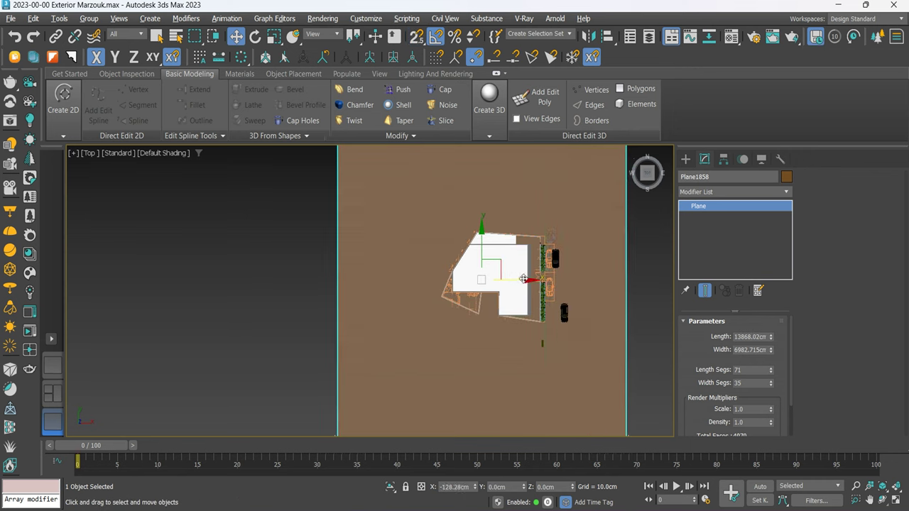
pyautogui.scroll(-1, 433, 267)
pyautogui.moveTo(771, 349); pyautogui.dragTo(771, 312)
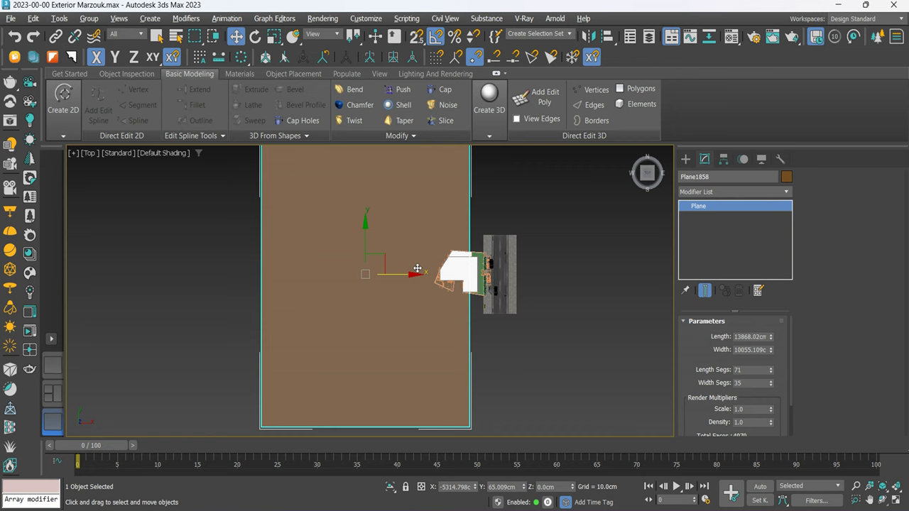
pyautogui.moveTo(499, 204); pyautogui.dragTo(481, 204)
pyautogui.scroll(-2, 463, 242)
# With 2.5D snap on, move the plane so its edge meets the road.
pyautogui.press('s')
pyautogui.scroll(1, 461, 174)
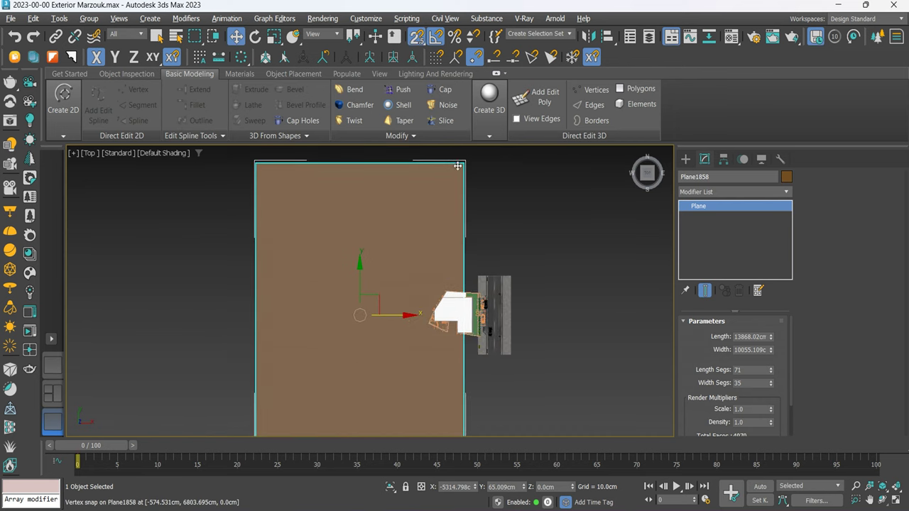
pyautogui.moveTo(459, 168); pyautogui.dragTo(479, 169)
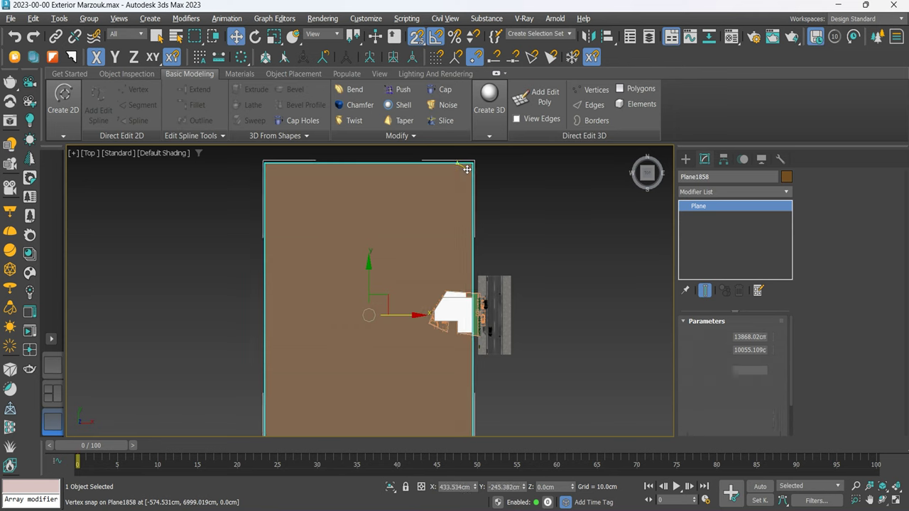
pyautogui.moveTo(304, 209); pyautogui.dragTo(295, 249, button='middle')
pyautogui.moveTo(383, 349); pyautogui.dragTo(359, 353)
pyautogui.scroll(1, 444, 209)
pyautogui.moveTo(444, 209); pyautogui.dragTo(516, 385)
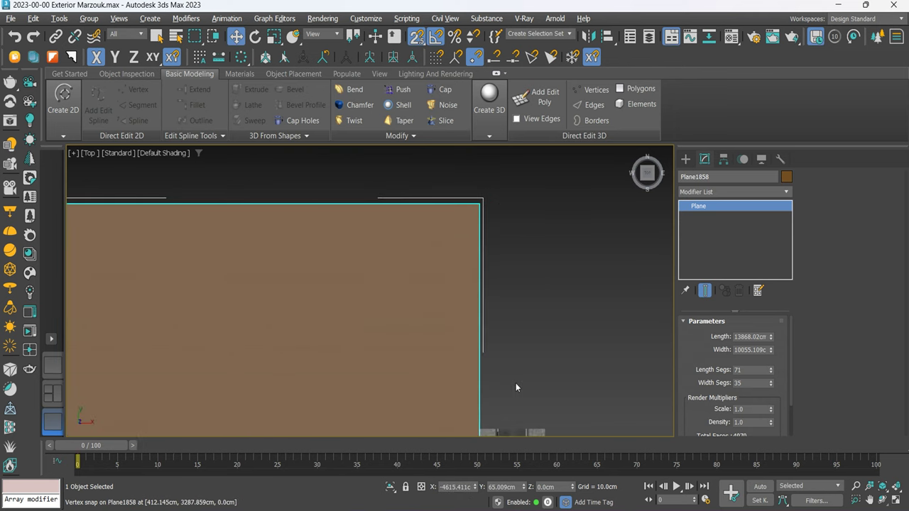
pyautogui.moveTo(516, 386); pyautogui.dragTo(501, 263, button='middle')
pyautogui.scroll(-1, 501, 263)
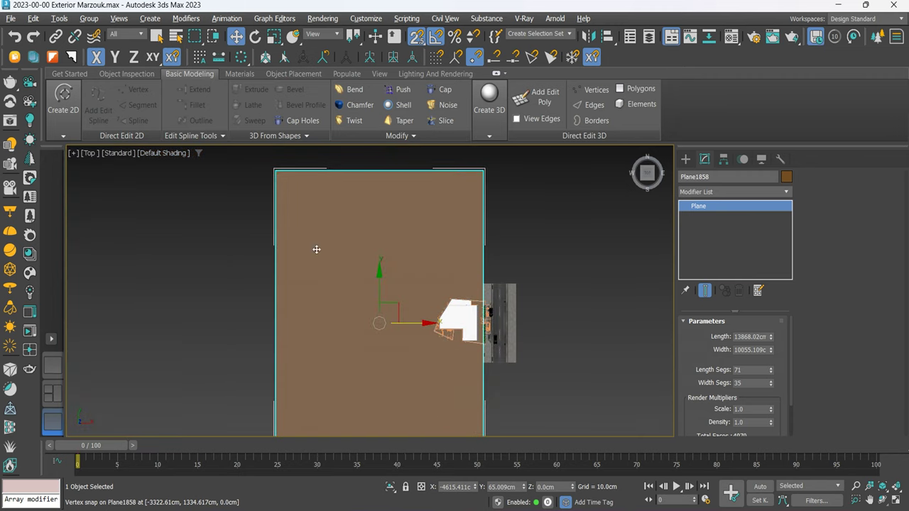
pyautogui.moveTo(530, 250); pyautogui.dragTo(551, 271, button='middle')
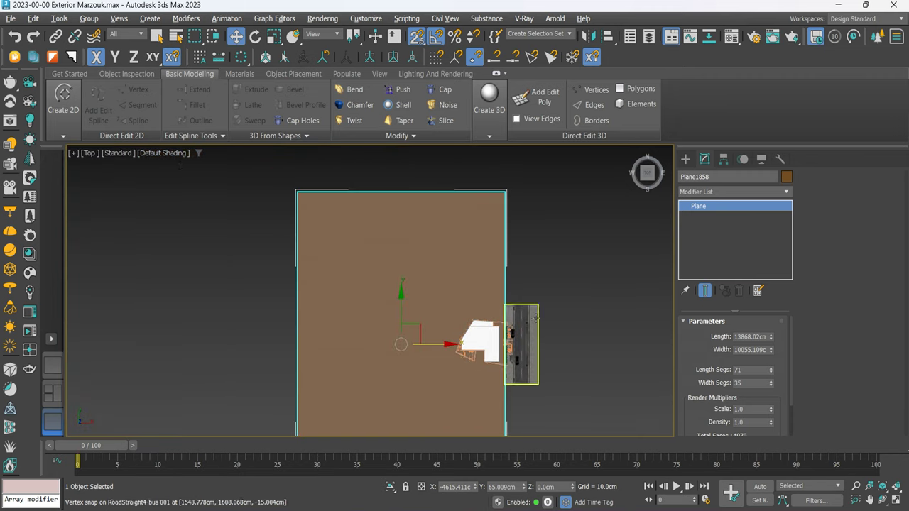
# Show edged faces and add more width and length segments to the plane.
pyautogui.click(167, 153)
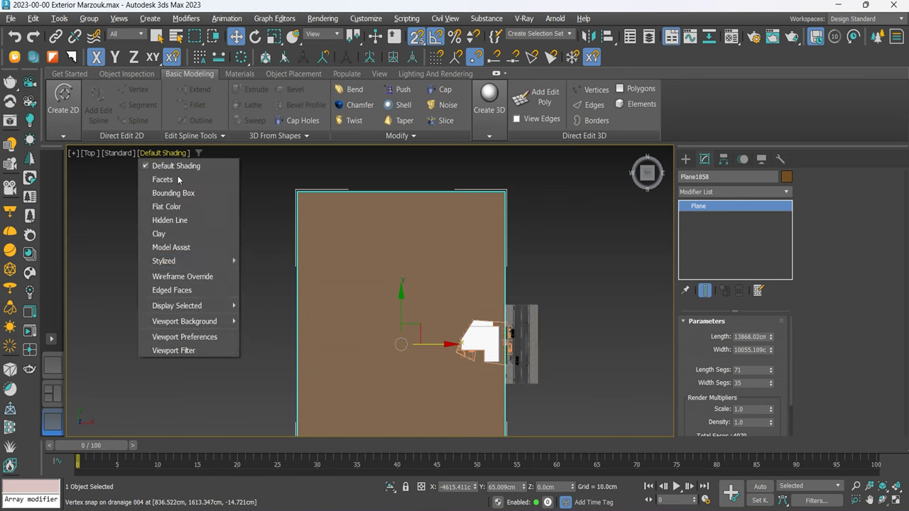
pyautogui.click(190, 288)
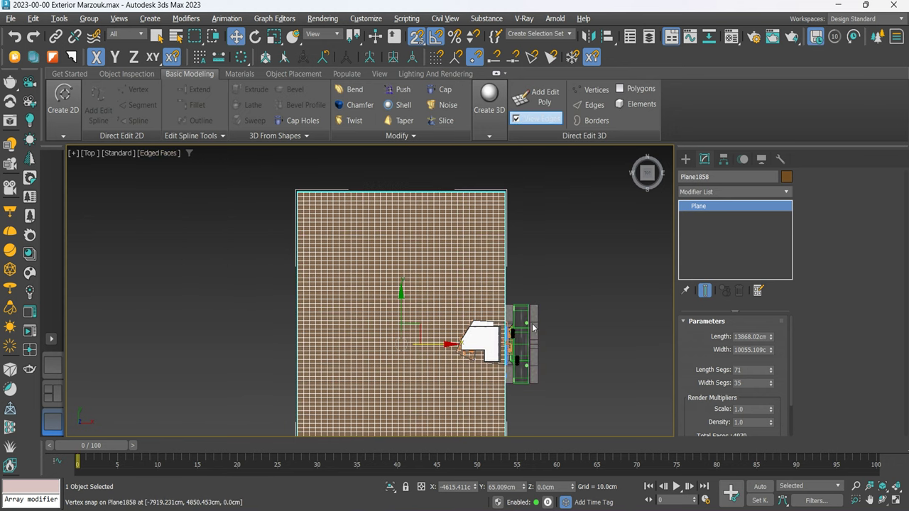
pyautogui.moveTo(770, 383); pyautogui.dragTo(771, 363)
pyautogui.keyDown('alt'); pyautogui.moveTo(560, 320); pyautogui.dragTo(490, 204, button='middle'); pyautogui.keyUp('alt')
# Add an Edit Poly modifier to the plane and enter Vertex mode in Top view.
pyautogui.press('p')
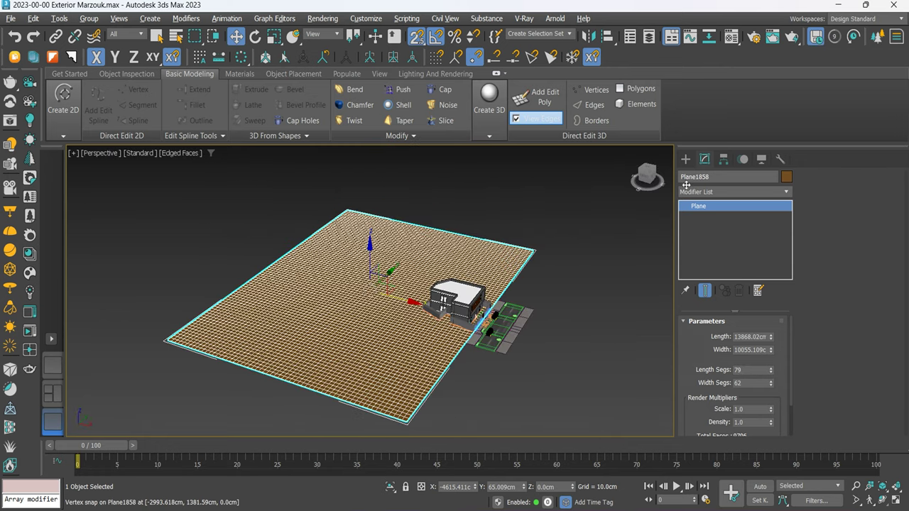
pyautogui.click(543, 96)
pyautogui.click(807, 190)
pyautogui.press('t')
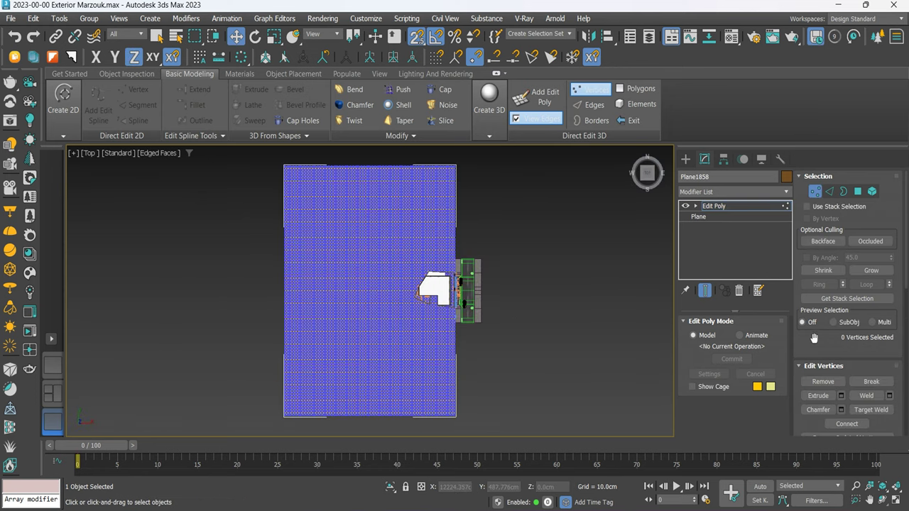
pyautogui.scroll(-3, 851, 301)
pyautogui.scroll(-3, 838, 280)
pyautogui.scroll(-3, 824, 255)
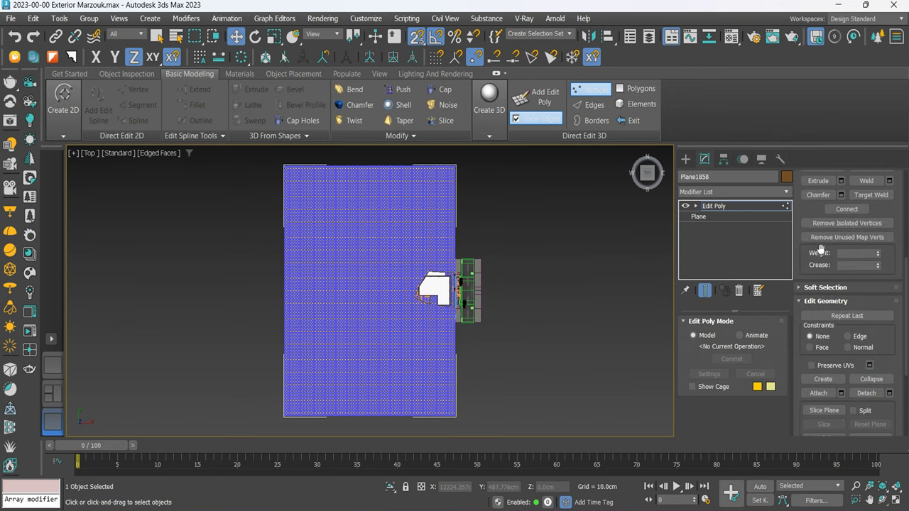
# Enable Use Soft Selection, box-select the left vertex column, and set Falloff to 4315.824 cm.
pyautogui.click(798, 288)
pyautogui.moveTo(807, 241); pyautogui.dragTo(817, 305)
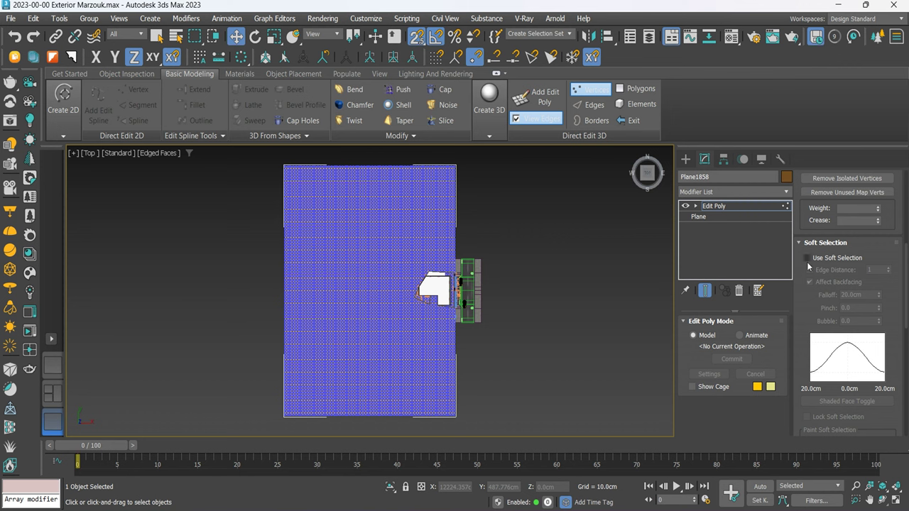
pyautogui.click(817, 260)
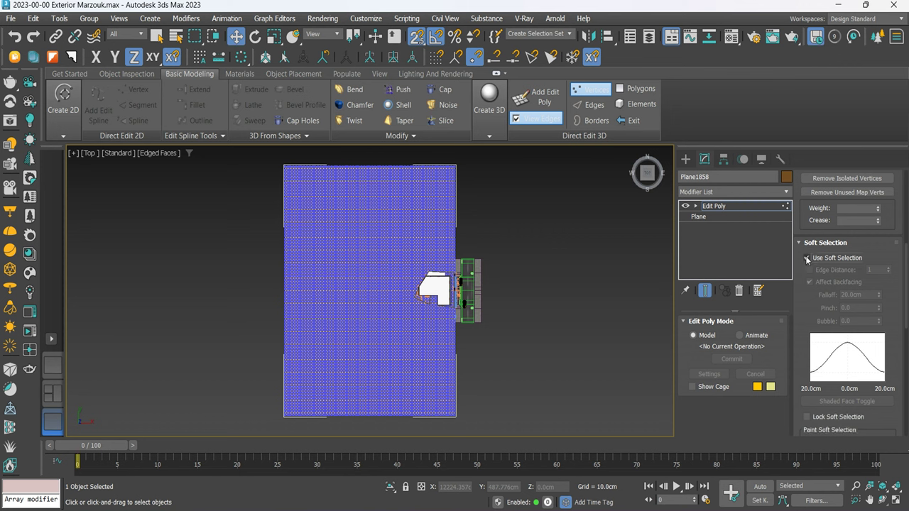
pyautogui.moveTo(882, 277); pyautogui.dragTo(884, 255)
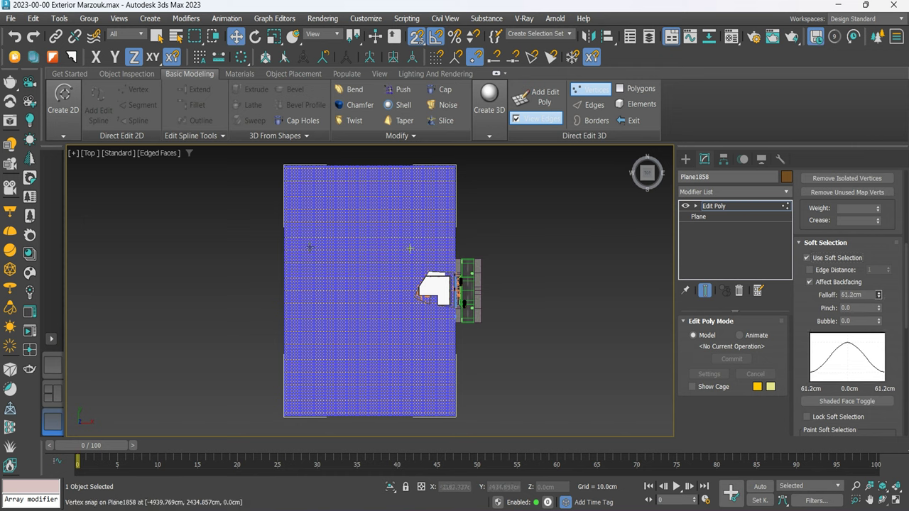
pyautogui.click(285, 239)
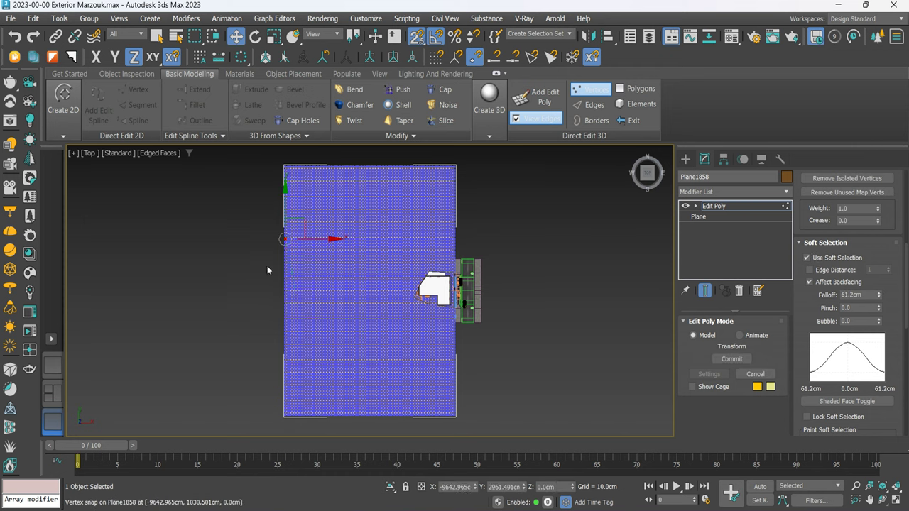
pyautogui.scroll(-2, 264, 259)
pyautogui.moveTo(244, 187); pyautogui.dragTo(284, 397)
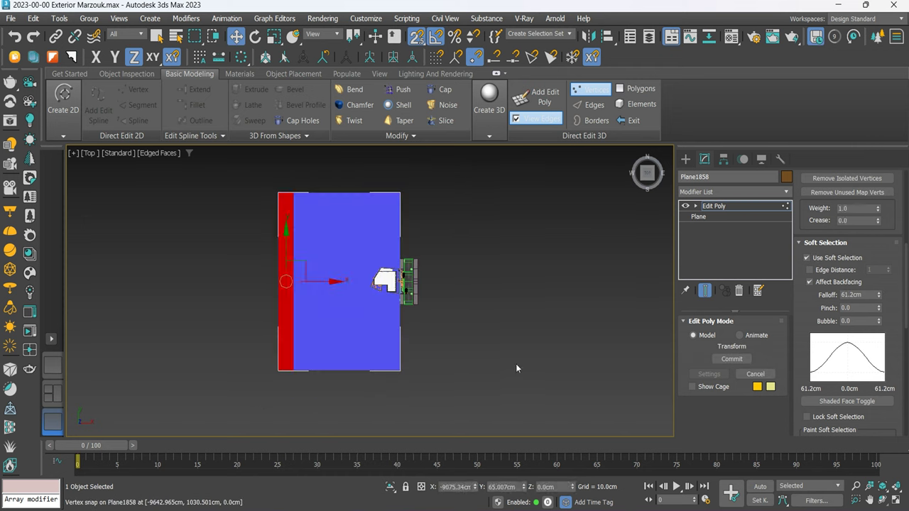
pyautogui.moveTo(879, 294)
pyautogui.mouseDown()
pyautogui.moveTo(907, 293)
pyautogui.moveTo(449, 399)
pyautogui.mouseUp()
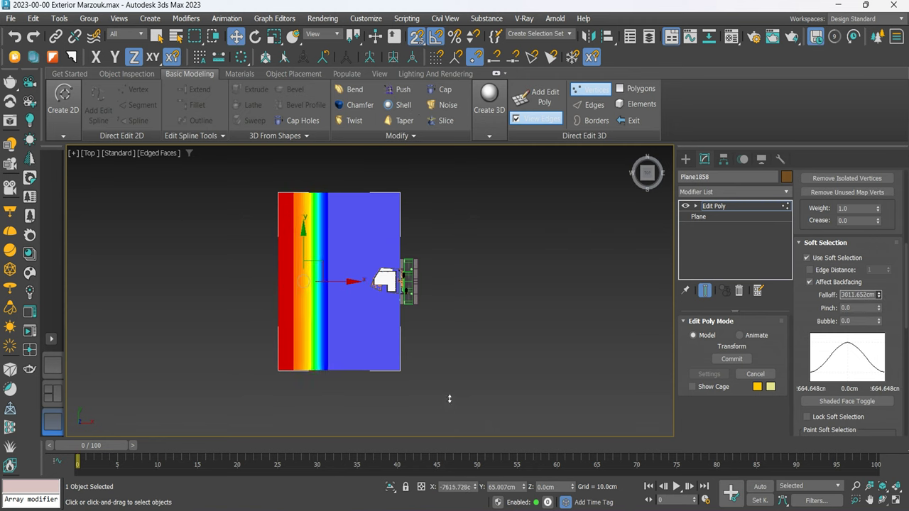
pyautogui.moveTo(449, 399); pyautogui.dragTo(598, 308)
pyautogui.scroll(2, 347, 263)
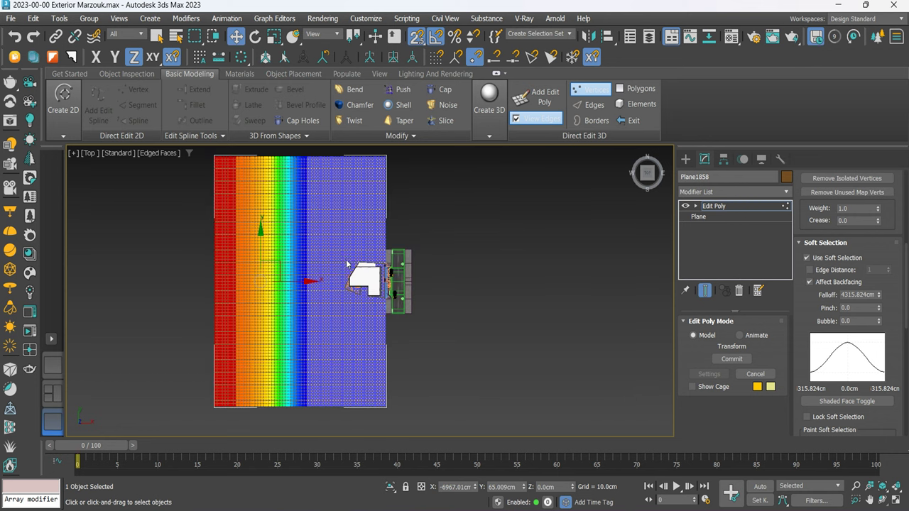
pyautogui.scroll(2, 309, 257)
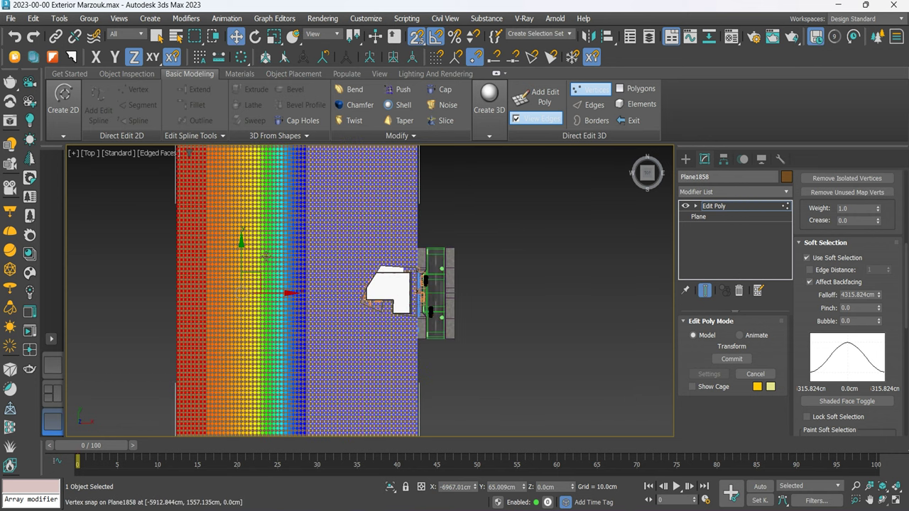
# In Front view, raise the left-edge vertices into a smooth soft-selected slope.
pyautogui.click(647, 190)
pyautogui.moveTo(146, 271); pyautogui.dragTo(363, 331, button='middle')
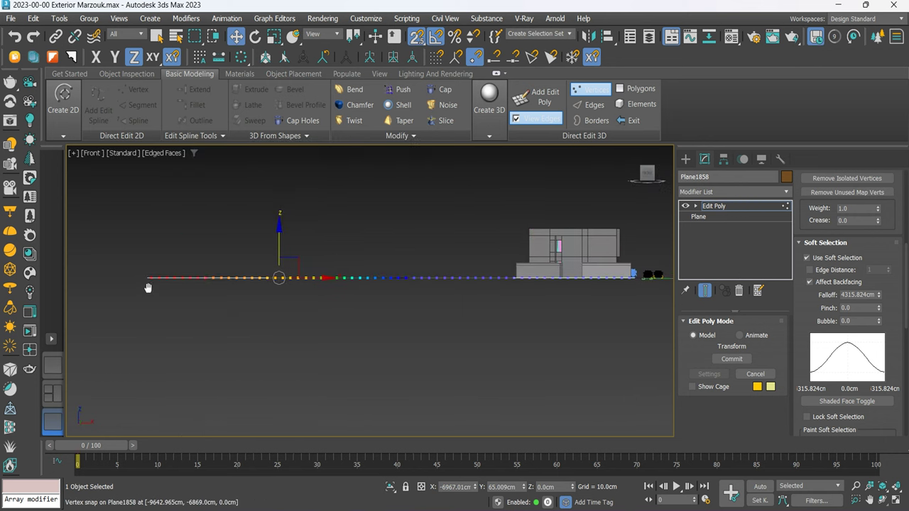
pyautogui.keyDown('alt'); pyautogui.moveTo(455, 368); pyautogui.dragTo(452, 345); pyautogui.keyUp('alt')
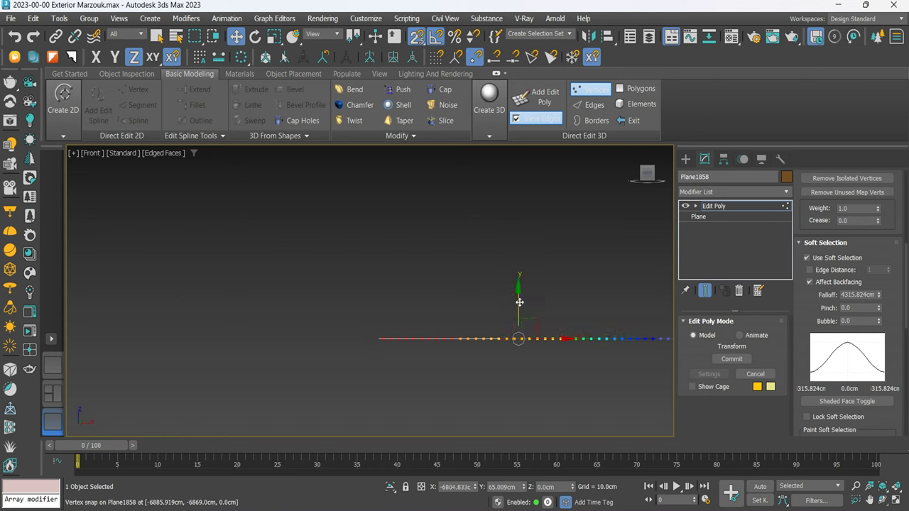
pyautogui.moveTo(519, 302); pyautogui.dragTo(523, 234)
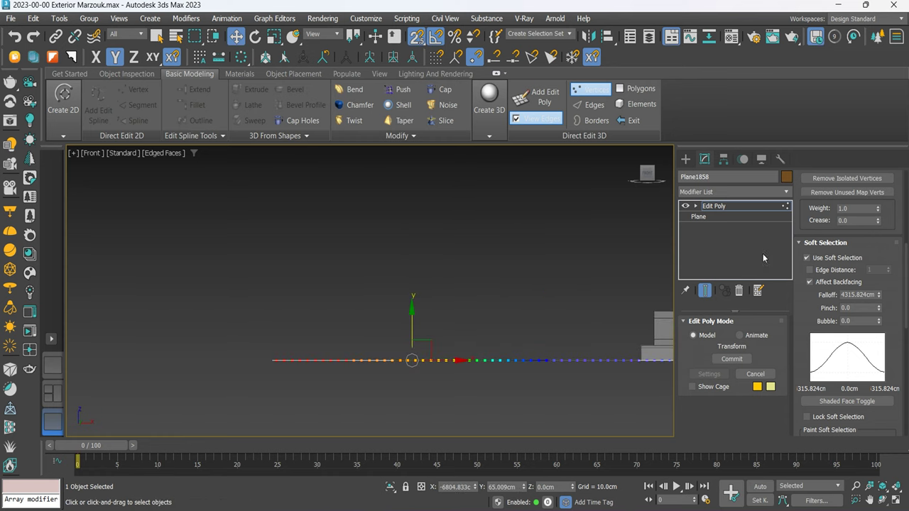
pyautogui.click(806, 259)
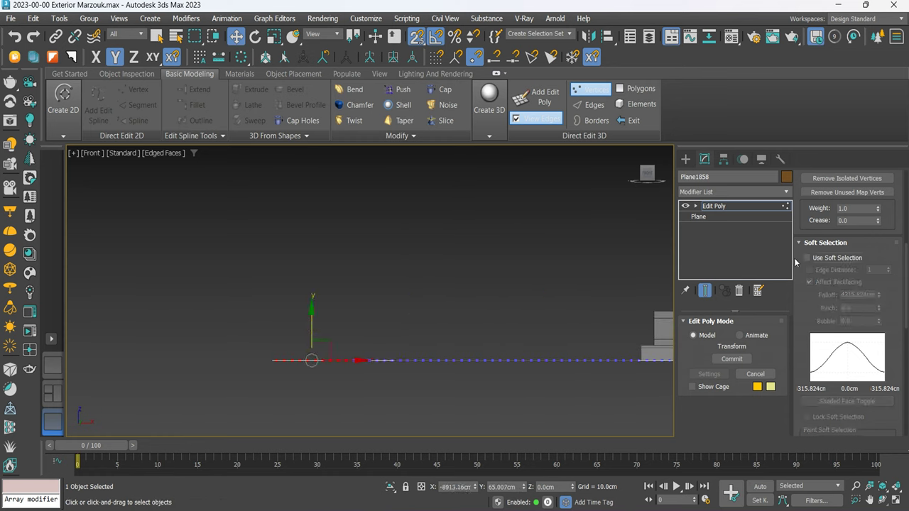
pyautogui.moveTo(355, 360); pyautogui.dragTo(358, 258)
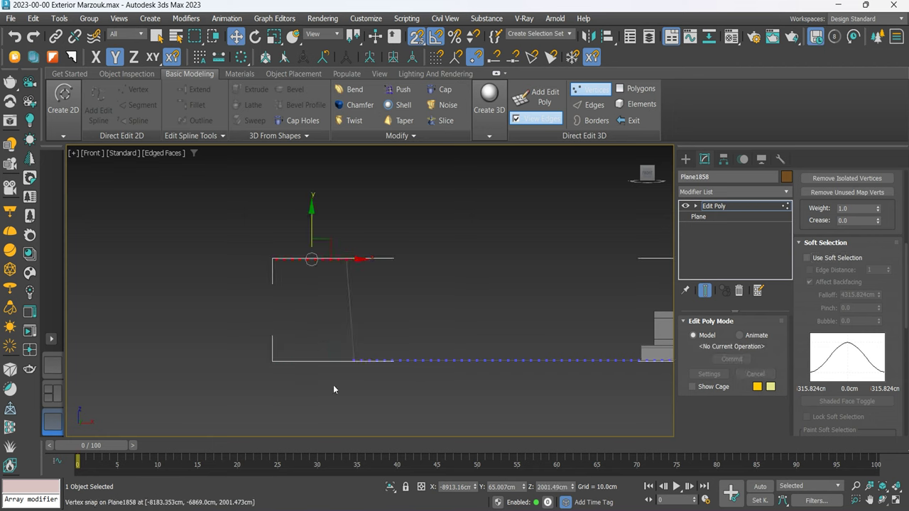
pyautogui.hotkey('ctrl', 'z')
pyautogui.hotkey('ctrl', 'z')
pyautogui.moveTo(413, 331); pyautogui.dragTo(401, 256)
pyautogui.click(816, 259)
pyautogui.click(815, 259)
pyautogui.click(815, 259)
pyautogui.click(815, 258)
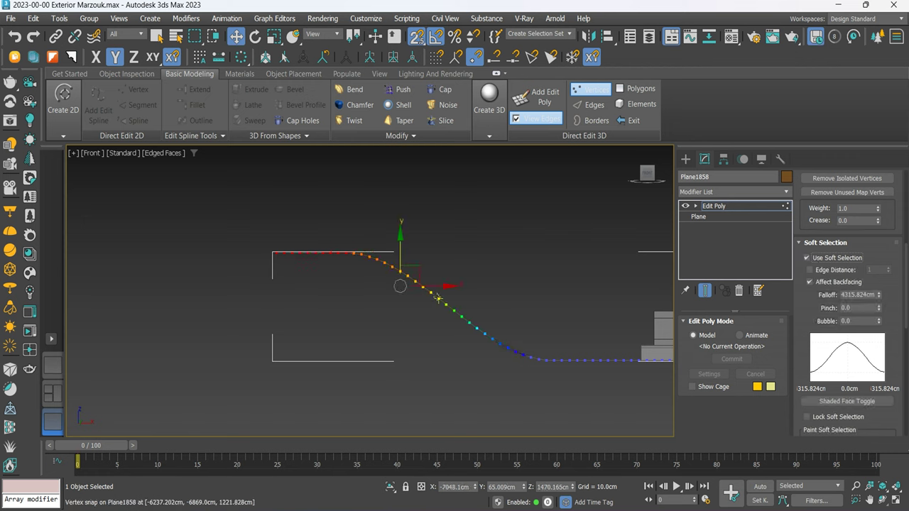
# In Right view, lower the raised edge slightly and lift an interior vertex into a rounded hill.
pyautogui.click(660, 179)
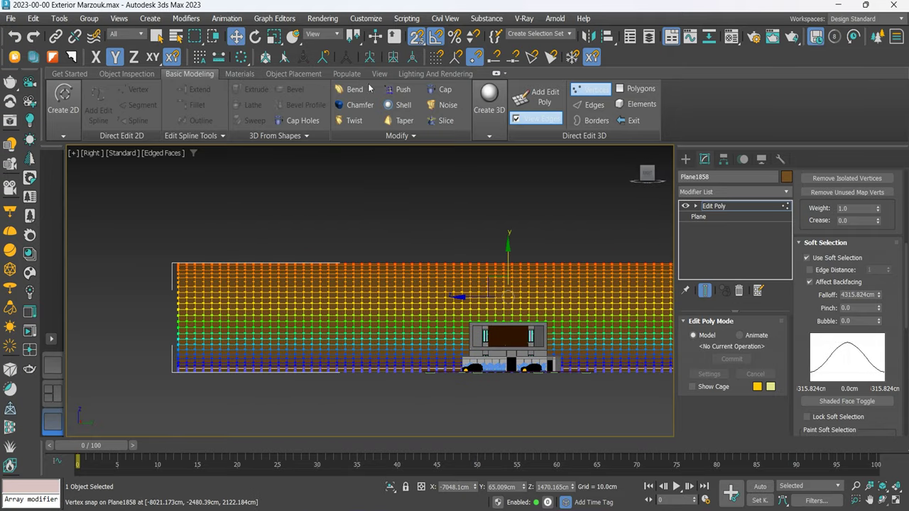
pyautogui.moveTo(516, 283); pyautogui.dragTo(520, 306)
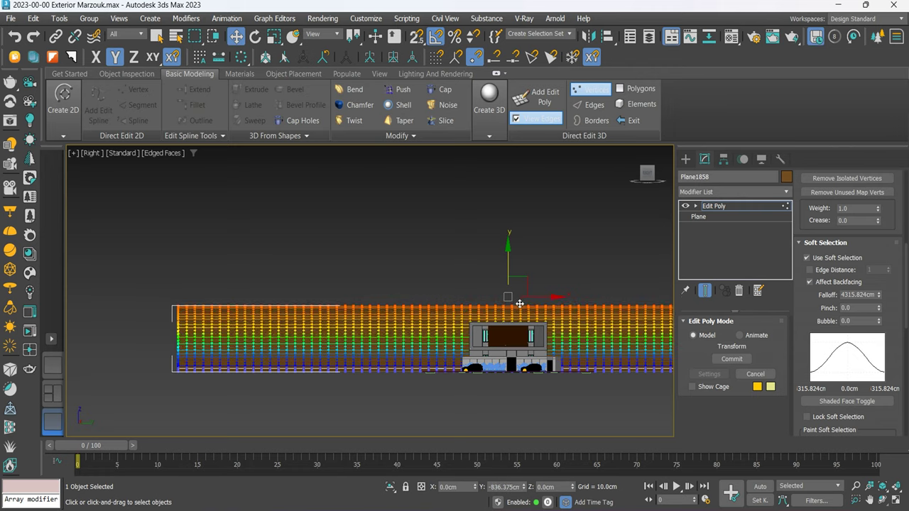
pyautogui.keyDown('alt'); pyautogui.moveTo(521, 305); pyautogui.dragTo(430, 376, button='middle'); pyautogui.keyUp('alt')
pyautogui.click(430, 376)
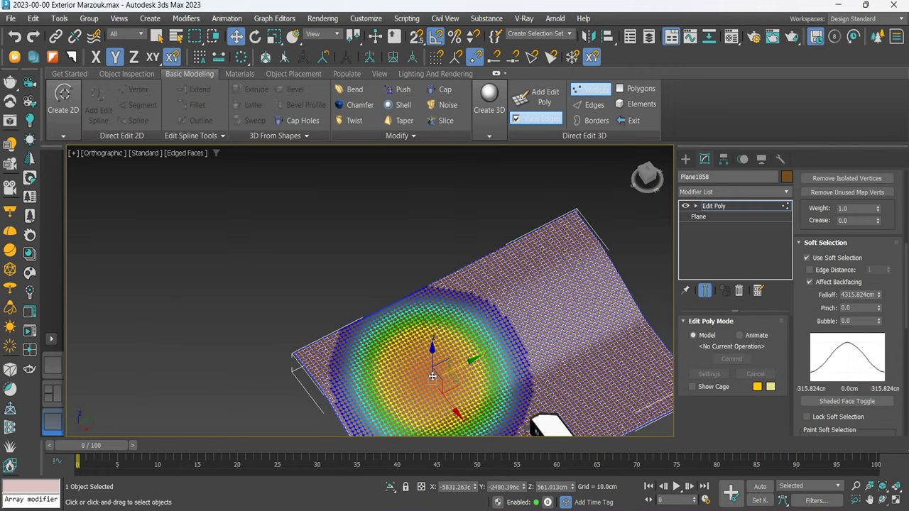
pyautogui.press('F7')
pyautogui.moveTo(431, 365); pyautogui.dragTo(431, 344)
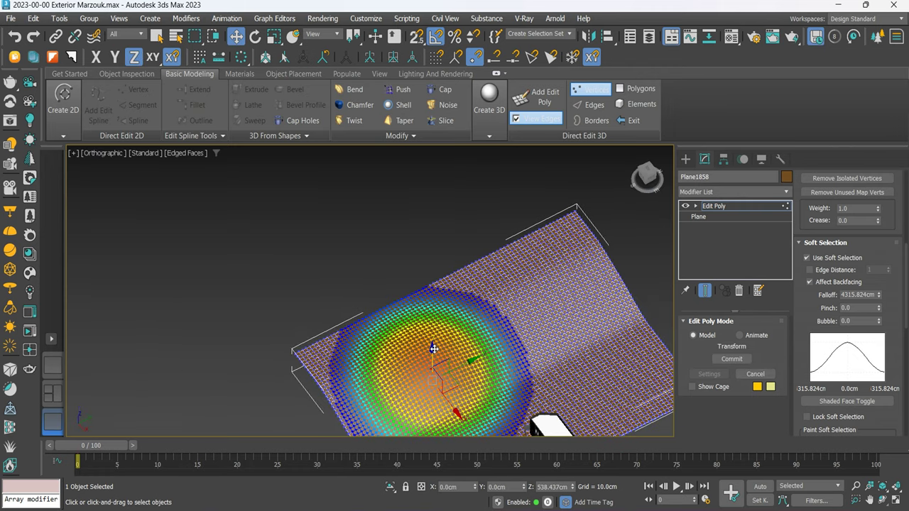
pyautogui.keyDown('alt'); pyautogui.moveTo(431, 344); pyautogui.dragTo(483, 360, button='middle'); pyautogui.keyUp('alt')
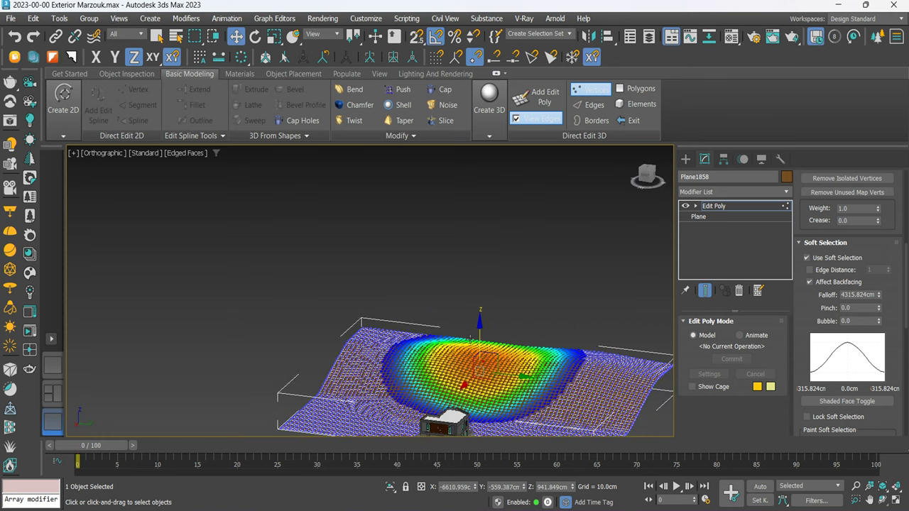
pyautogui.moveTo(478, 340)
pyautogui.keyDown('alt'); pyautogui.mouseDown(button='middle')
pyautogui.moveTo(533, 323)
pyautogui.moveTo(538, 360)
pyautogui.mouseUp(button='middle'); pyautogui.keyUp('alt')
pyautogui.scroll(2, 532, 323)
pyautogui.scroll(3, 488, 299)
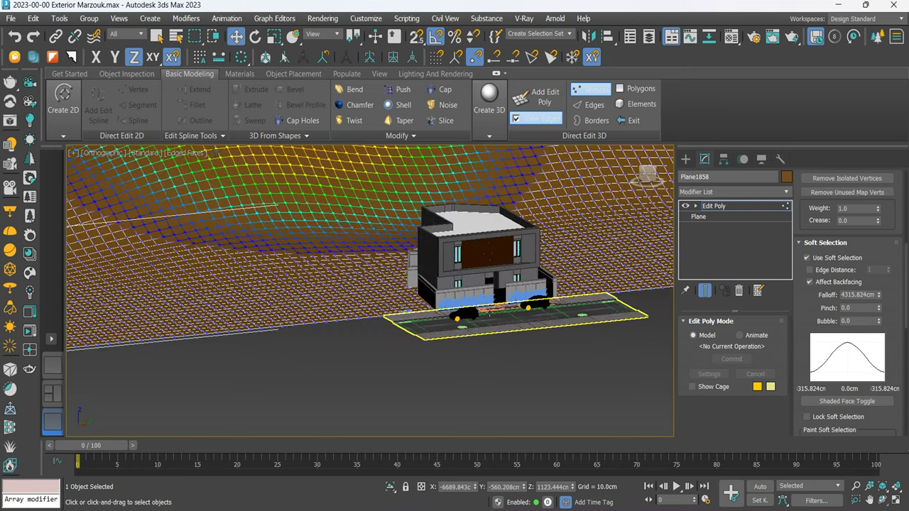
# In Perspective, raise the right-side vertices about 171 cm beside the house.
pyautogui.press('p')
pyautogui.moveTo(489, 313)
pyautogui.keyDown('alt'); pyautogui.mouseDown(button='middle')
pyautogui.moveTo(482, 330)
pyautogui.moveTo(474, 289)
pyautogui.moveTo(785, 396)
pyautogui.mouseUp(button='middle'); pyautogui.keyUp('alt')
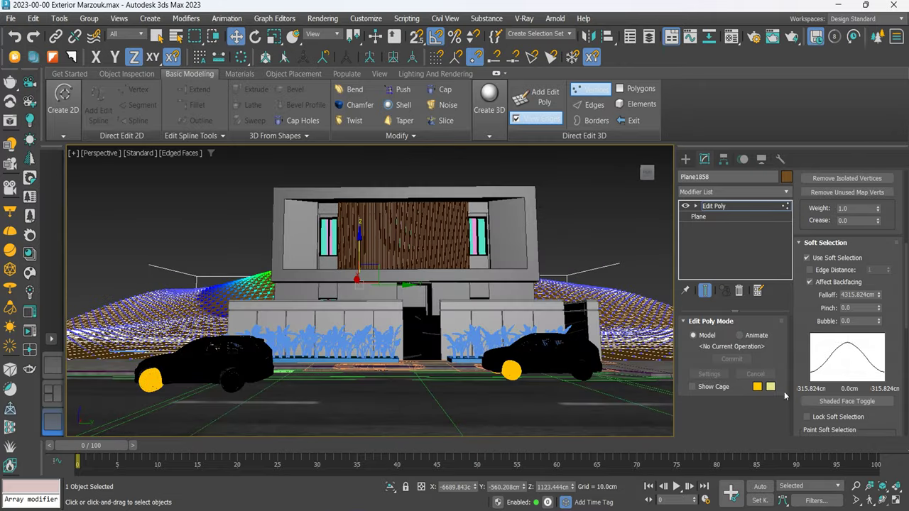
pyautogui.click(855, 486)
pyautogui.moveTo(526, 334); pyautogui.dragTo(464, 287)
pyautogui.scroll(3, 464, 288)
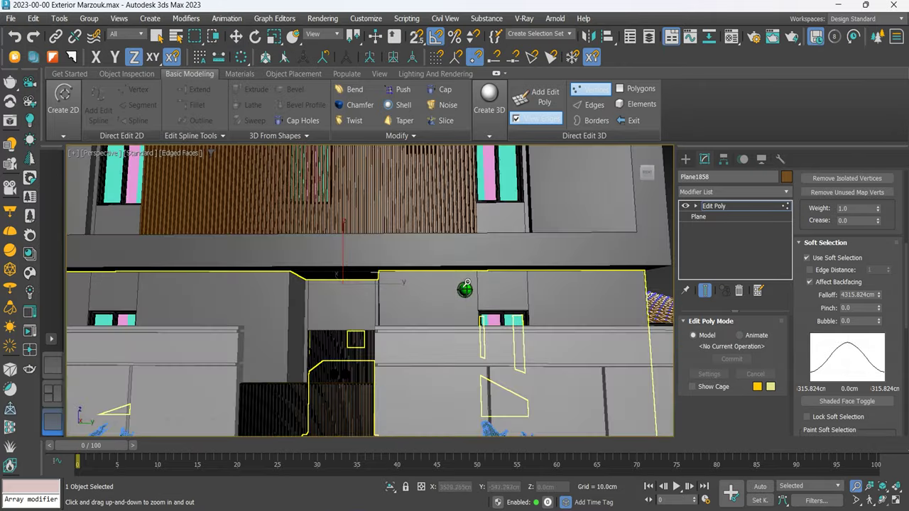
pyautogui.scroll(-4, 466, 289)
pyautogui.press('w')
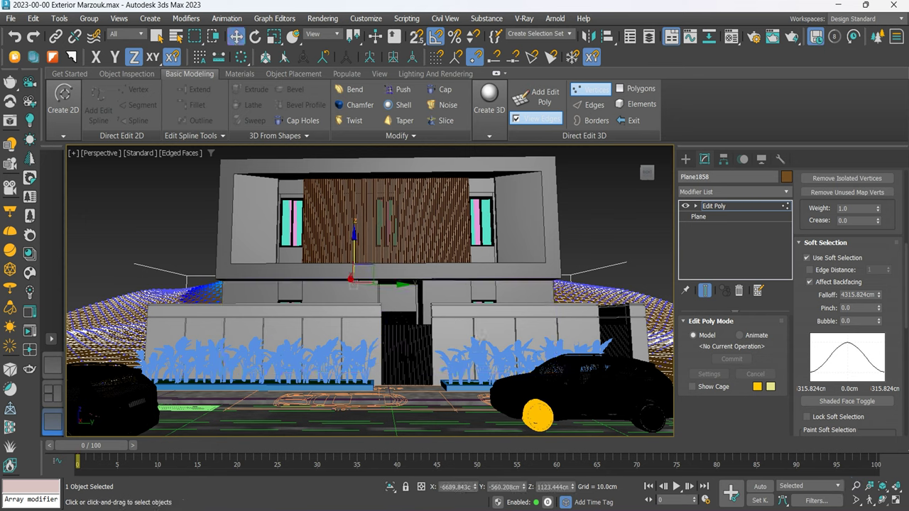
pyautogui.click(588, 275)
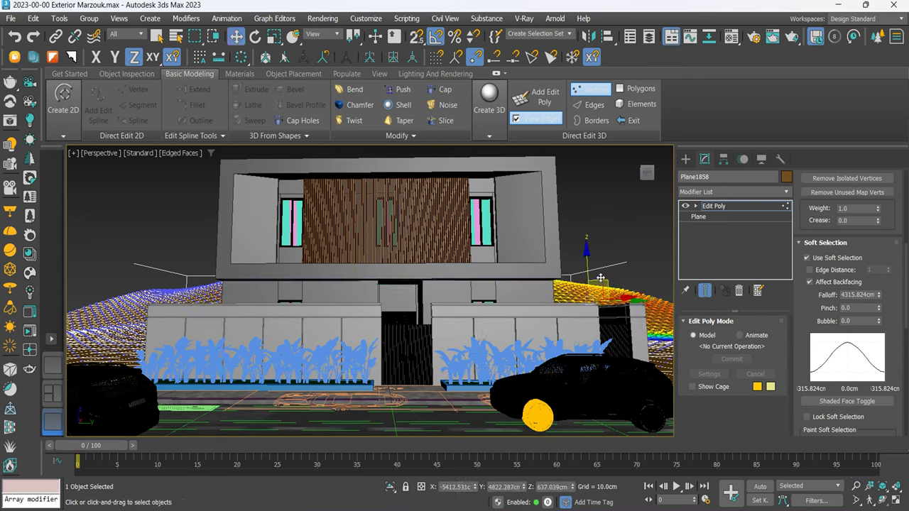
pyautogui.moveTo(587, 265); pyautogui.dragTo(601, 253)
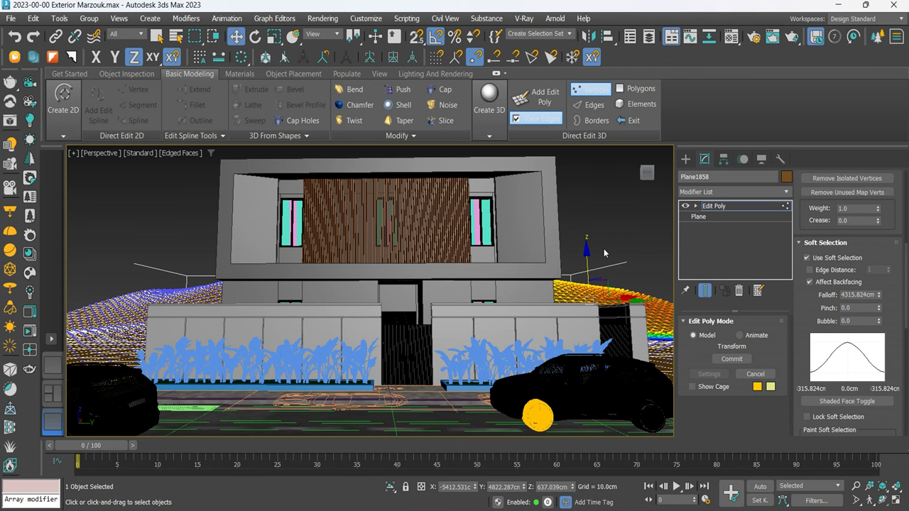
pyautogui.hotkey('alt', 'q')
pyautogui.hotkey('alt', 'q')
# Lengthen the ground plane to 24685 cm, accepting the topology warning.
pyautogui.click(698, 217)
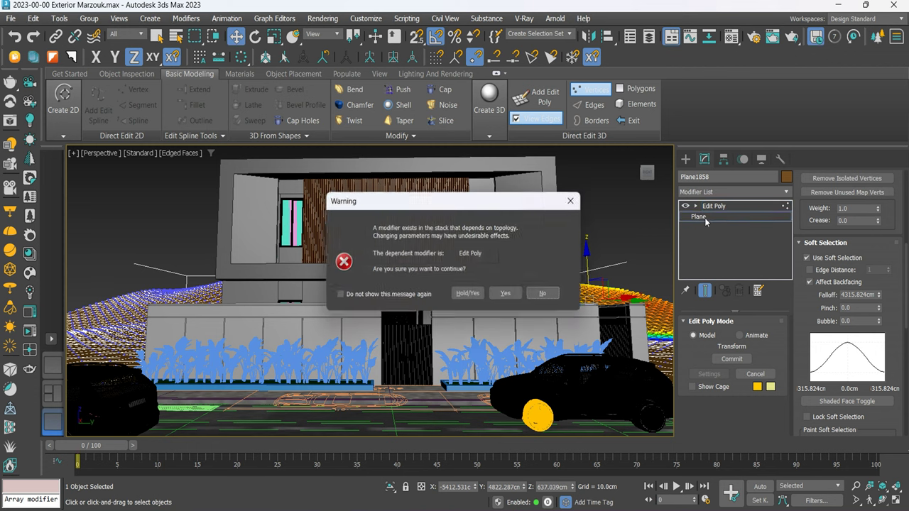
pyautogui.click(544, 296)
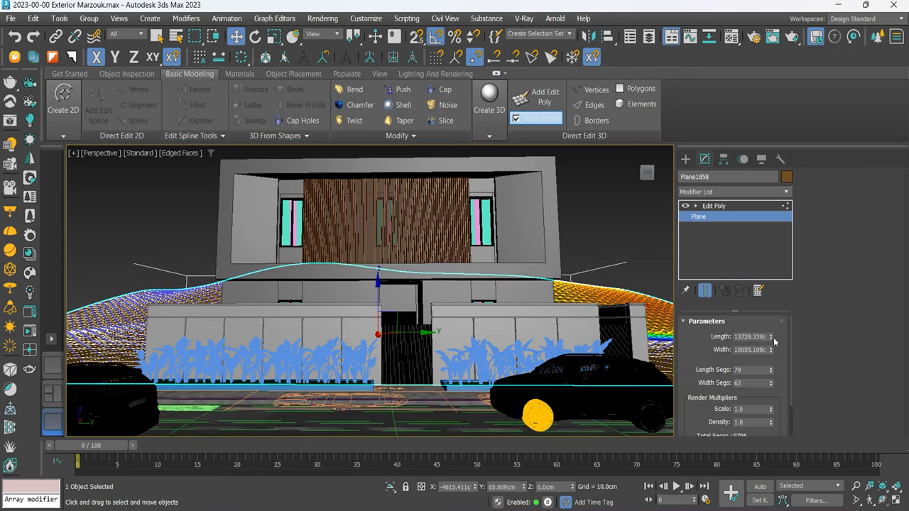
pyautogui.moveTo(773, 342); pyautogui.dragTo(653, 303)
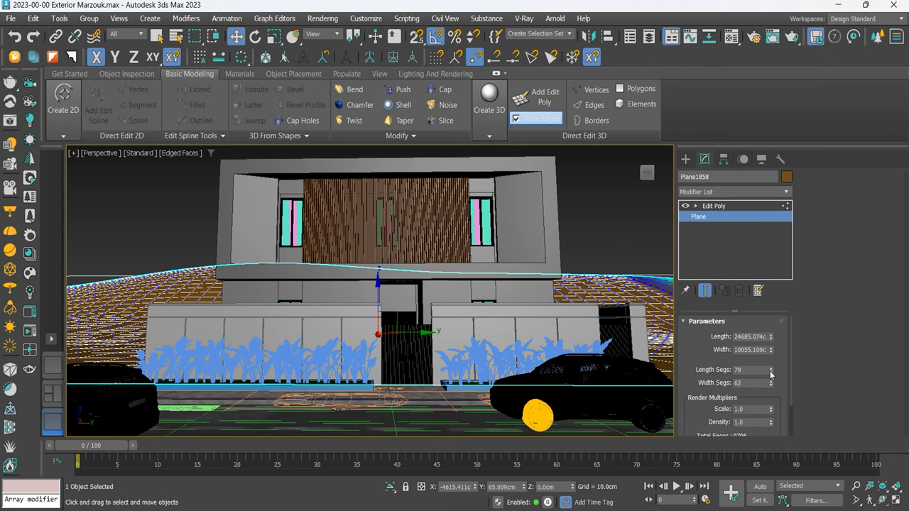
pyautogui.press('t')
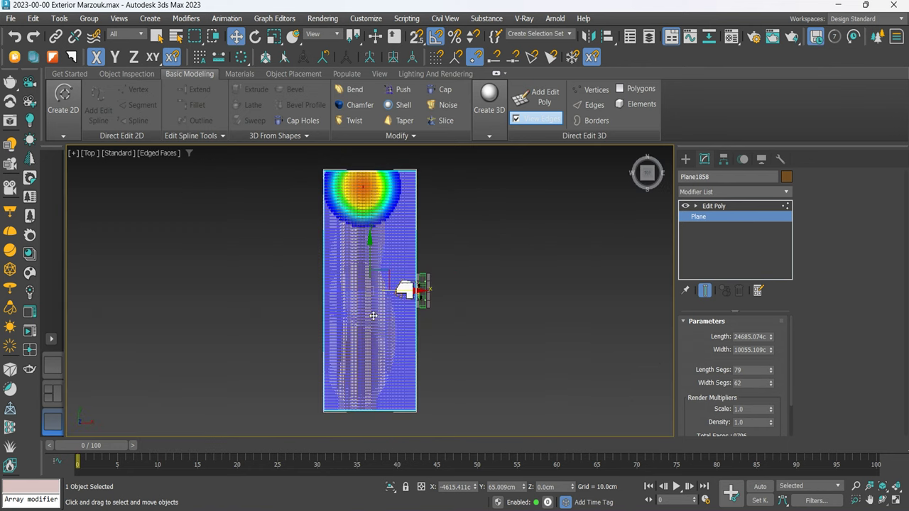
pyautogui.scroll(3, 396, 310)
pyautogui.scroll(5, 378, 257)
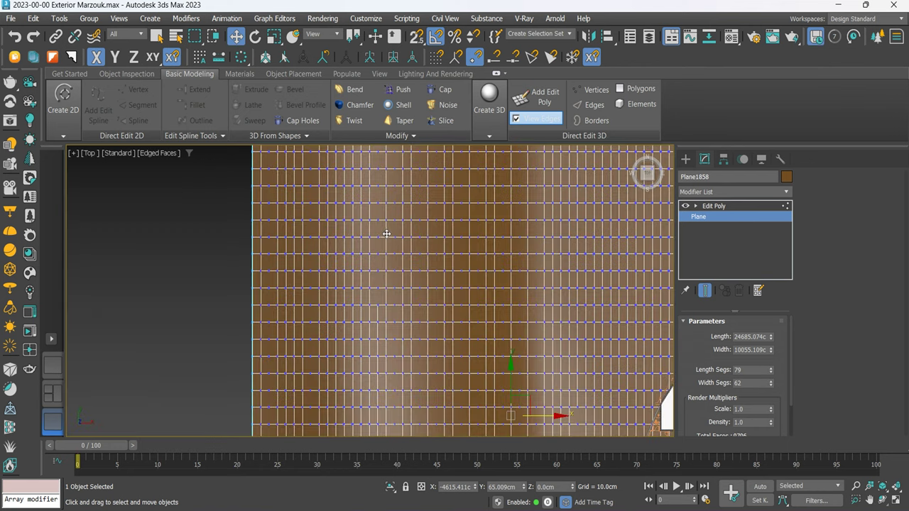
# Delete the sculpted Edit Poly, raise Length Segs to 131, and add a fresh Edit Poly in Vertex mode.
pyautogui.rightClick(715, 208)
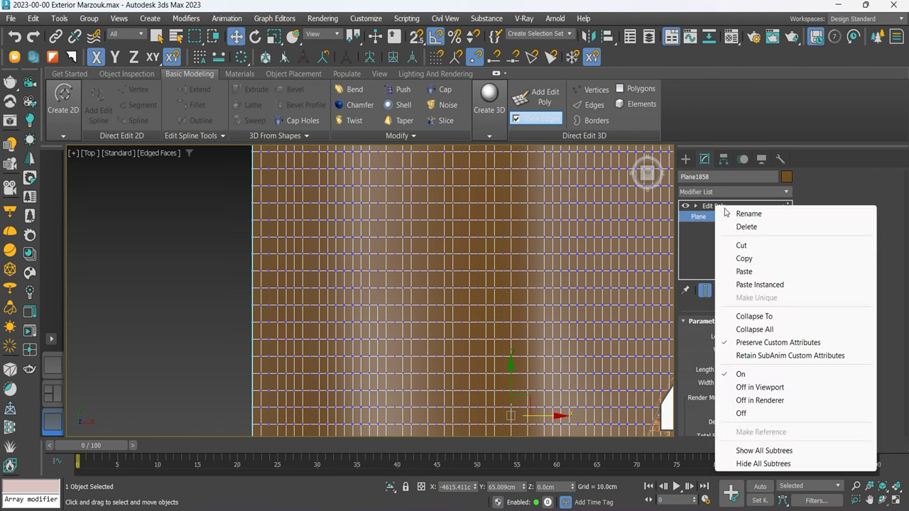
pyautogui.click(742, 224)
pyautogui.scroll(-3, 358, 343)
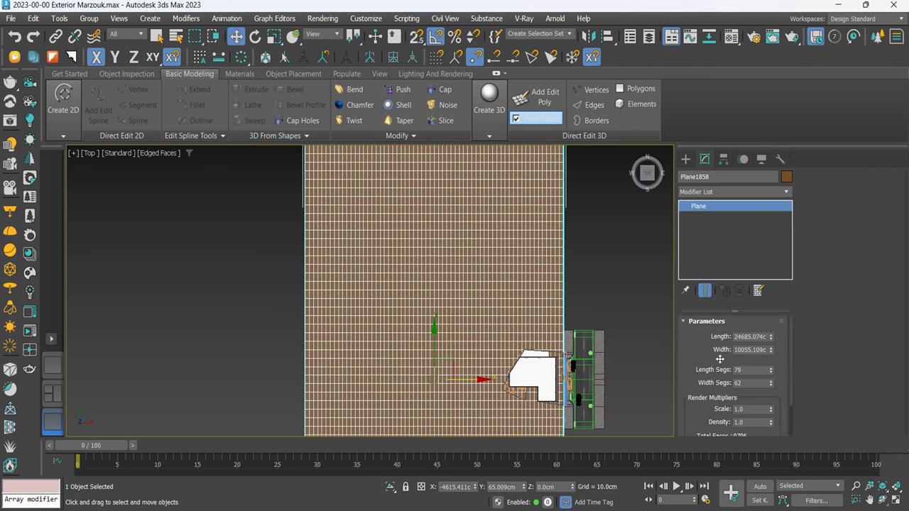
pyautogui.moveTo(770, 370); pyautogui.dragTo(781, 334)
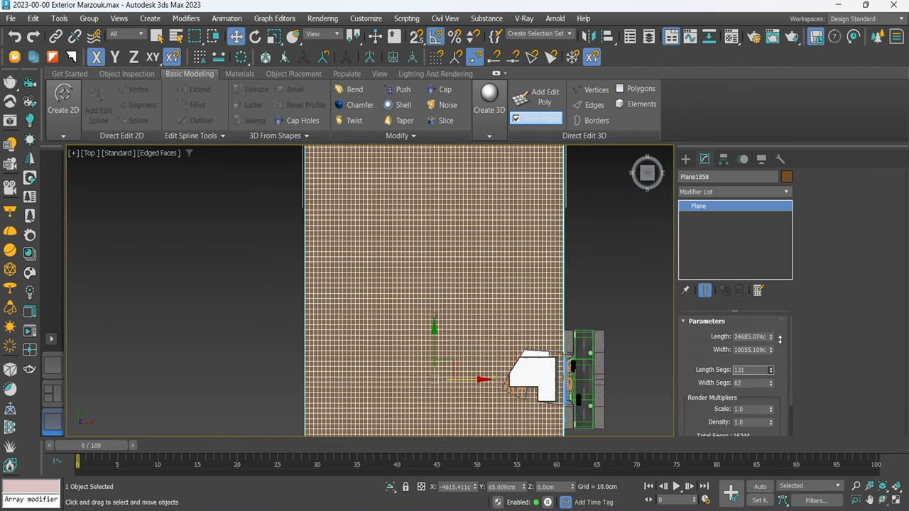
pyautogui.scroll(-3, 556, 284)
pyautogui.click(540, 96)
pyautogui.click(814, 191)
# In Front view, soft-select the left-end vertices with 2097.8 cm falloff and lift them about 828 cm.
pyautogui.click(646, 186)
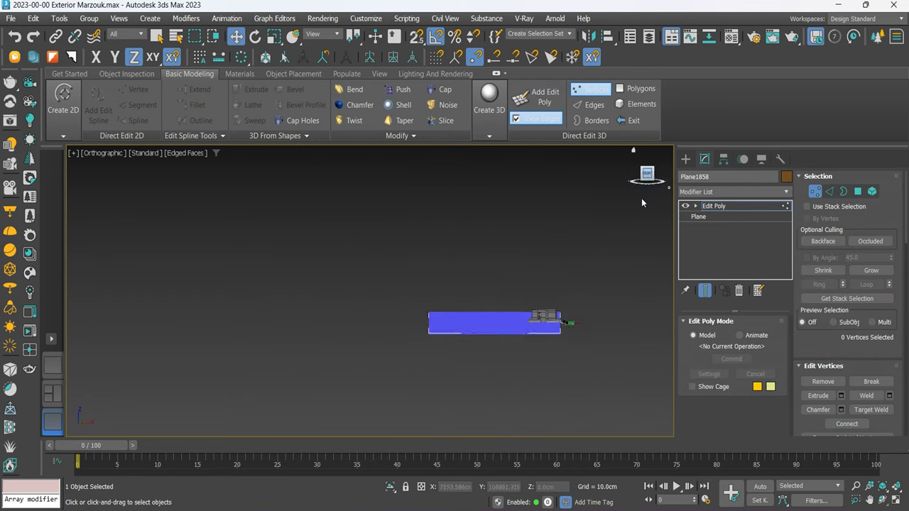
pyautogui.moveTo(409, 353); pyautogui.dragTo(409, 353)
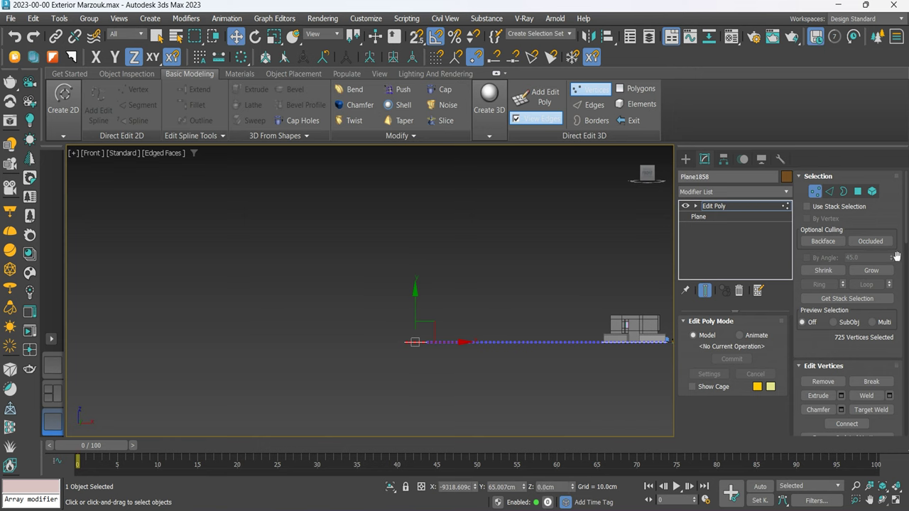
pyautogui.scroll(-5, 819, 337)
pyautogui.click(806, 305)
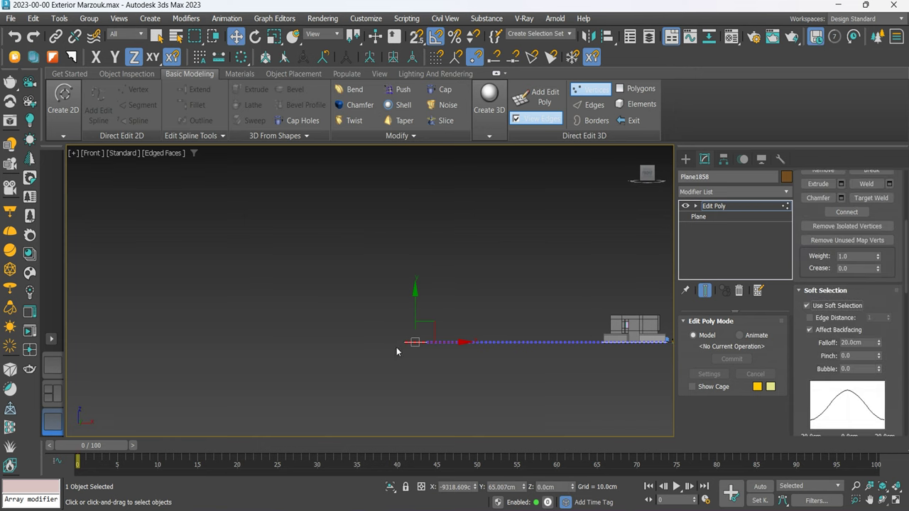
pyautogui.scroll(2, 398, 332)
pyautogui.scroll(1, 397, 331)
pyautogui.moveTo(443, 325); pyautogui.dragTo(480, 384)
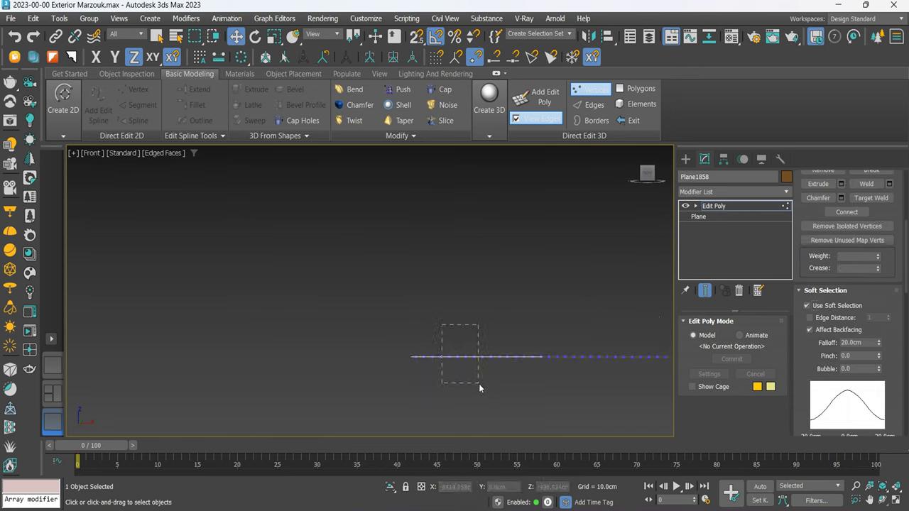
pyautogui.moveTo(879, 347); pyautogui.dragTo(887, 241)
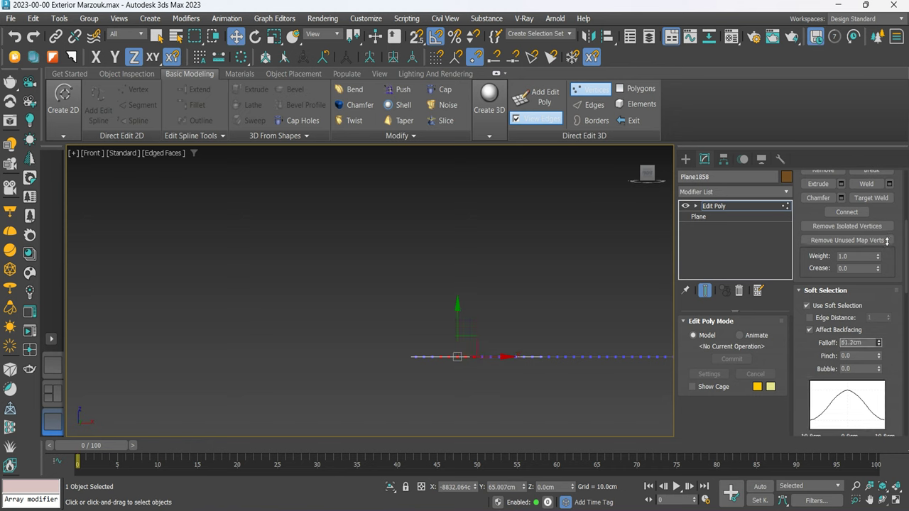
pyautogui.moveTo(454, 252); pyautogui.dragTo(491, 252)
pyautogui.moveTo(496, 313); pyautogui.dragTo(499, 249)
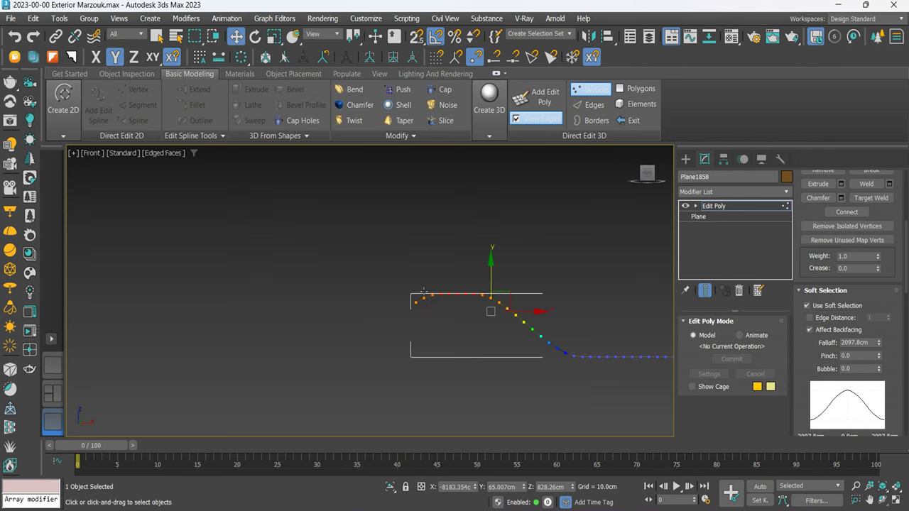
pyautogui.keyDown('alt'); pyautogui.moveTo(416, 353); pyautogui.dragTo(480, 353, button='middle'); pyautogui.keyUp('alt')
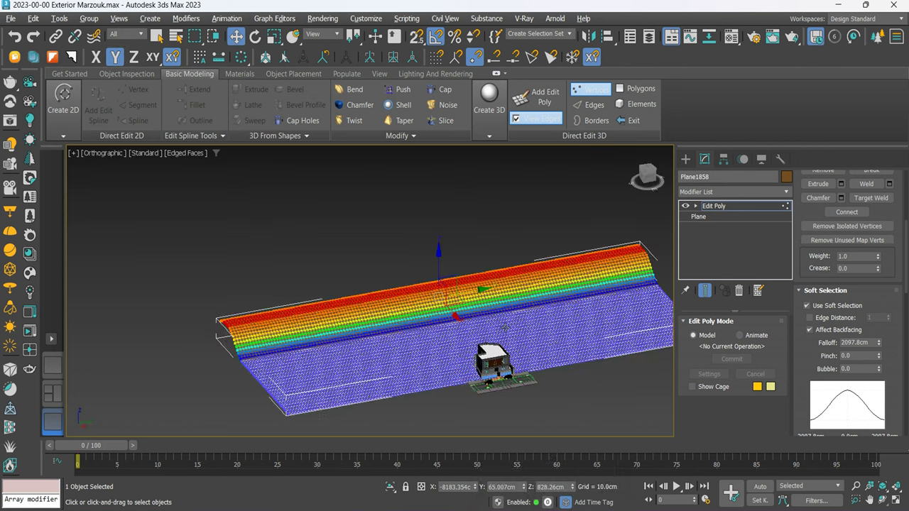
# In Perspective, nudge the slope higher and raise a hill on the terrain's left side.
pyautogui.press('p')
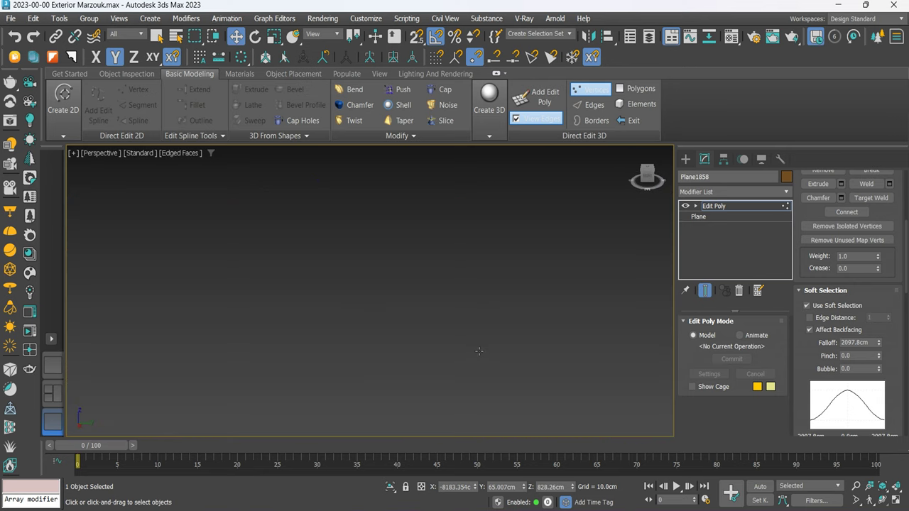
pyautogui.moveTo(480, 351); pyautogui.dragTo(412, 345, button='middle')
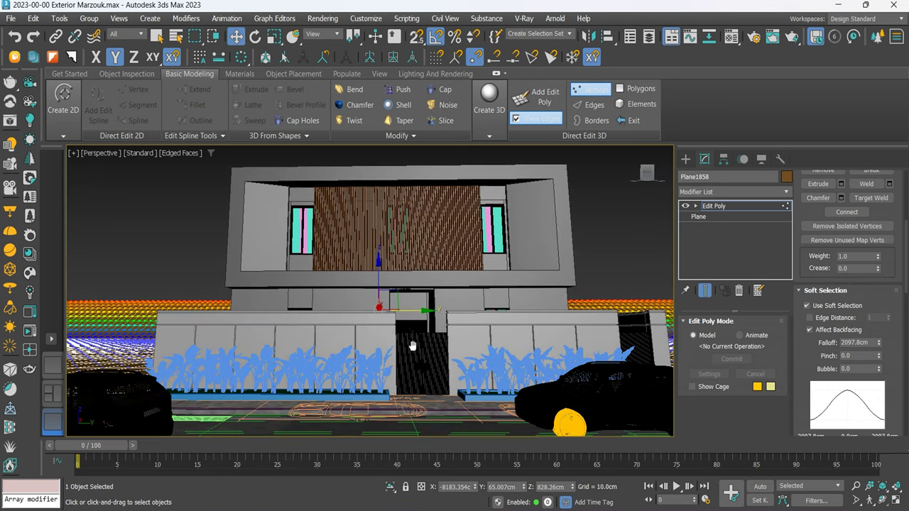
pyautogui.moveTo(378, 280); pyautogui.dragTo(378, 275)
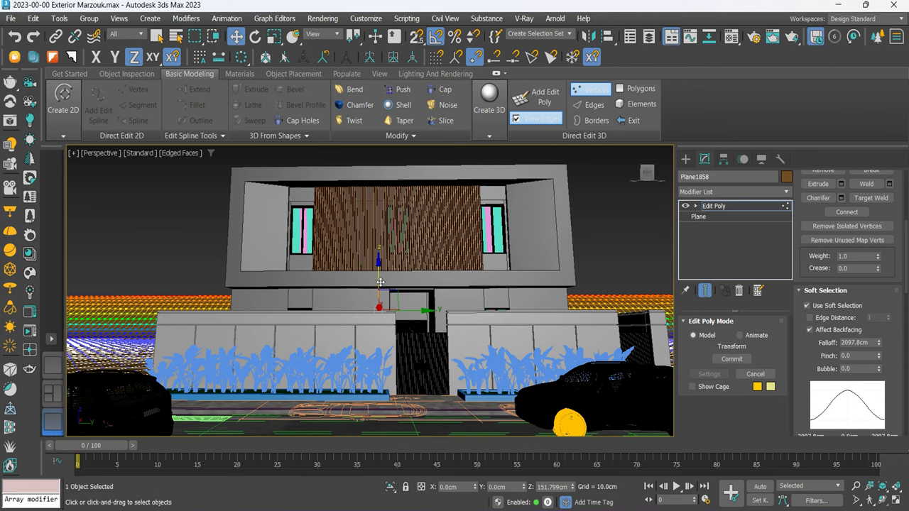
pyautogui.click(115, 348)
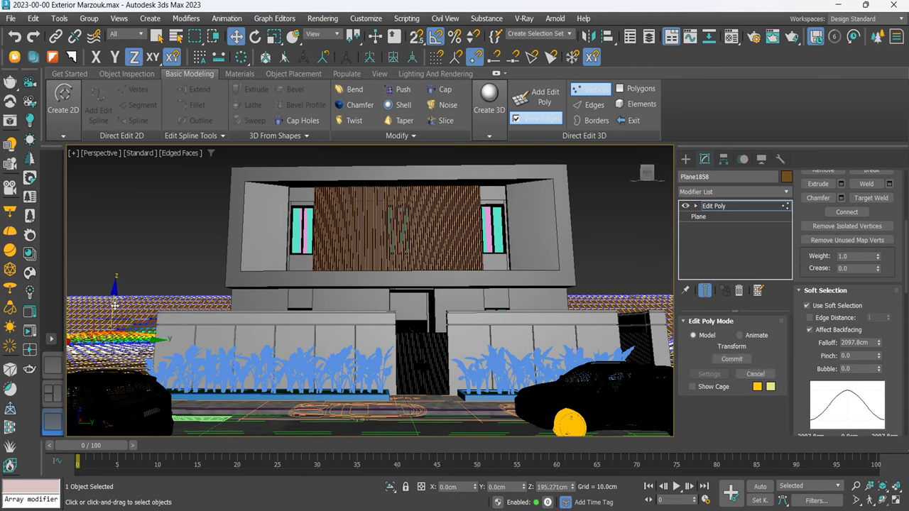
pyautogui.click(139, 345)
pyautogui.click(93, 325)
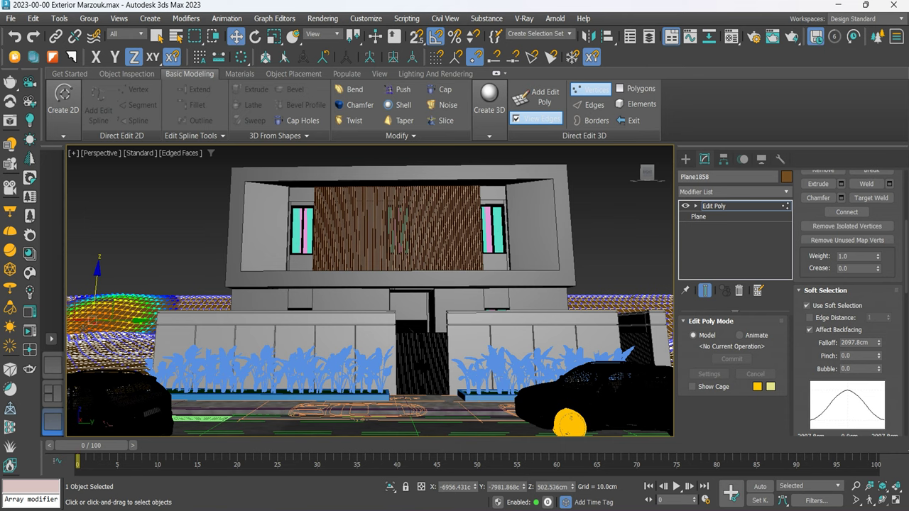
pyautogui.click(102, 331)
pyautogui.moveTo(92, 300); pyautogui.dragTo(162, 292)
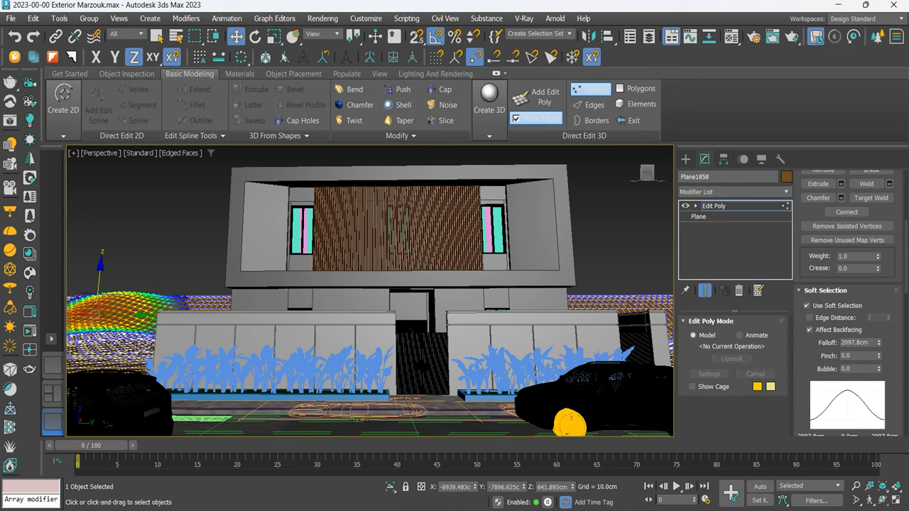
# Raise another hill mid-terrain and a tall hill on the right side.
pyautogui.click(214, 304)
pyautogui.moveTo(215, 304); pyautogui.dragTo(216, 273)
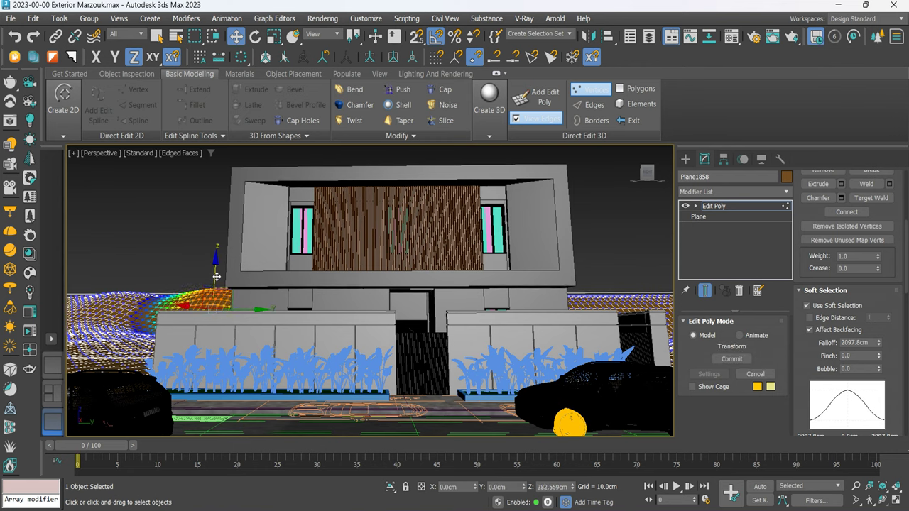
pyautogui.click(598, 267)
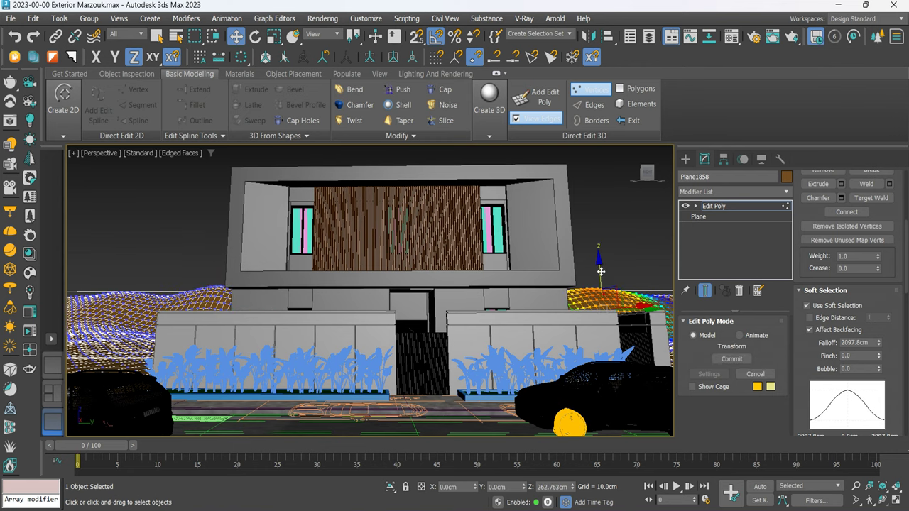
pyautogui.moveTo(601, 267)
pyautogui.keyDown('alt'); pyautogui.mouseDown(button='middle')
pyautogui.moveTo(594, 353)
pyautogui.moveTo(492, 348)
pyautogui.mouseUp(button='middle'); pyautogui.keyUp('alt')
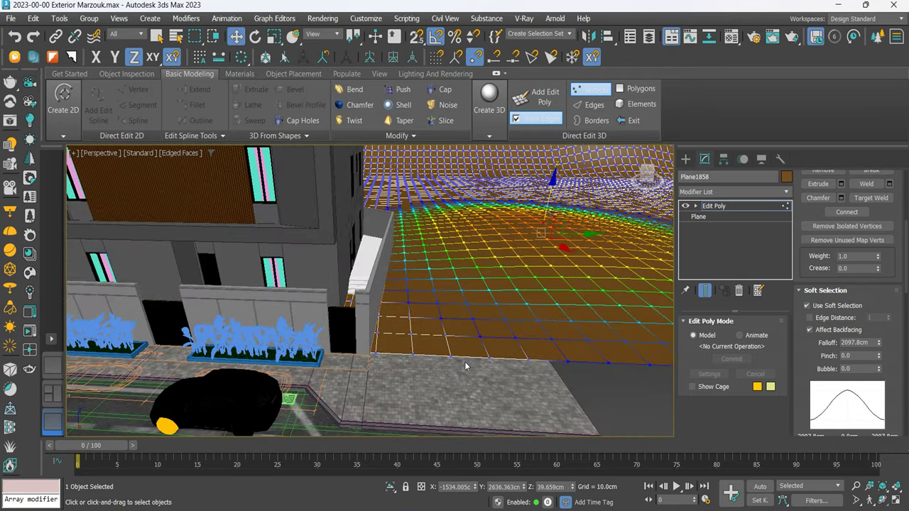
pyautogui.keyDown('alt'); pyautogui.moveTo(475, 362); pyautogui.dragTo(426, 213, button='middle'); pyautogui.keyUp('alt')
pyautogui.moveTo(426, 205)
pyautogui.mouseDown()
pyautogui.moveTo(423, 167)
pyautogui.moveTo(529, 181)
pyautogui.moveTo(568, 249)
pyautogui.mouseUp()
# Undo the last hill attempt, then leave vertex editing and deselect the terrain.
pyautogui.keyDown('alt'); pyautogui.moveTo(276, 200); pyautogui.dragTo(315, 163, button='middle'); pyautogui.keyUp('alt')
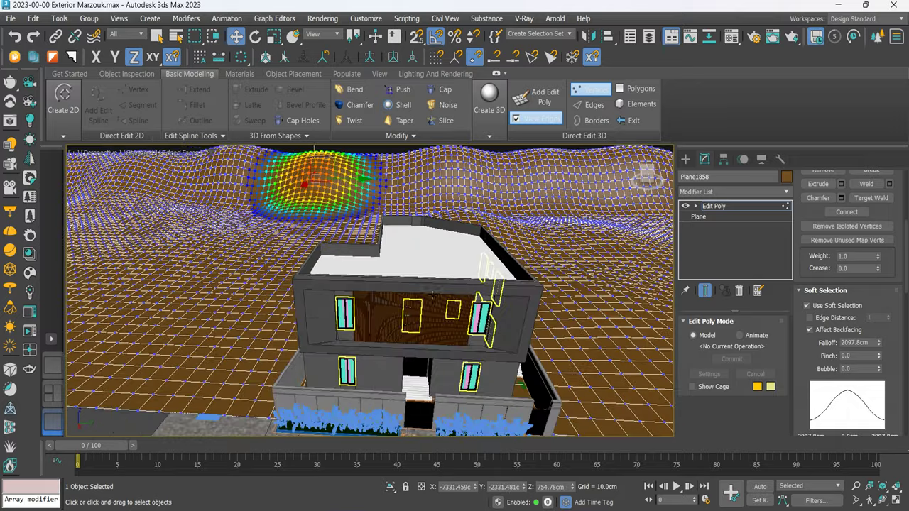
pyautogui.moveTo(315, 163)
pyautogui.mouseDown()
pyautogui.moveTo(252, 270)
pyautogui.moveTo(250, 234)
pyautogui.moveTo(335, 219)
pyautogui.mouseUp()
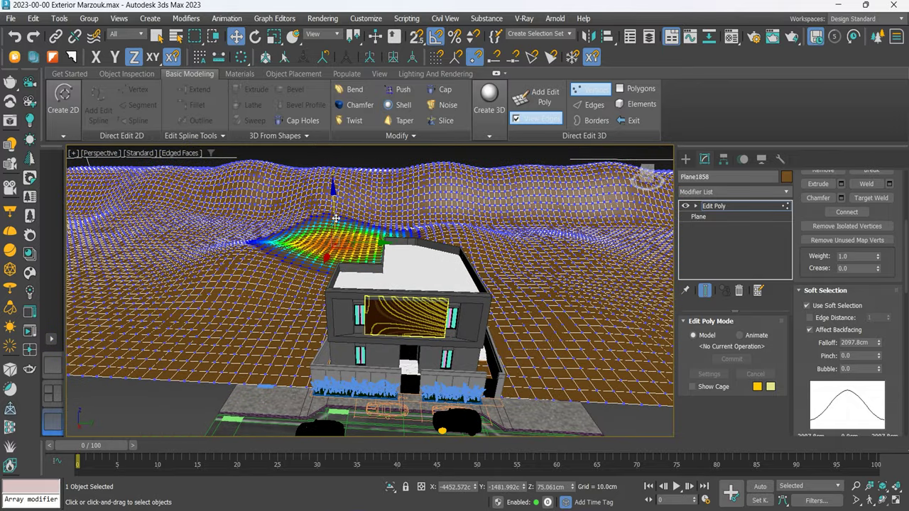
pyautogui.hotkey('ctrl', 'z')
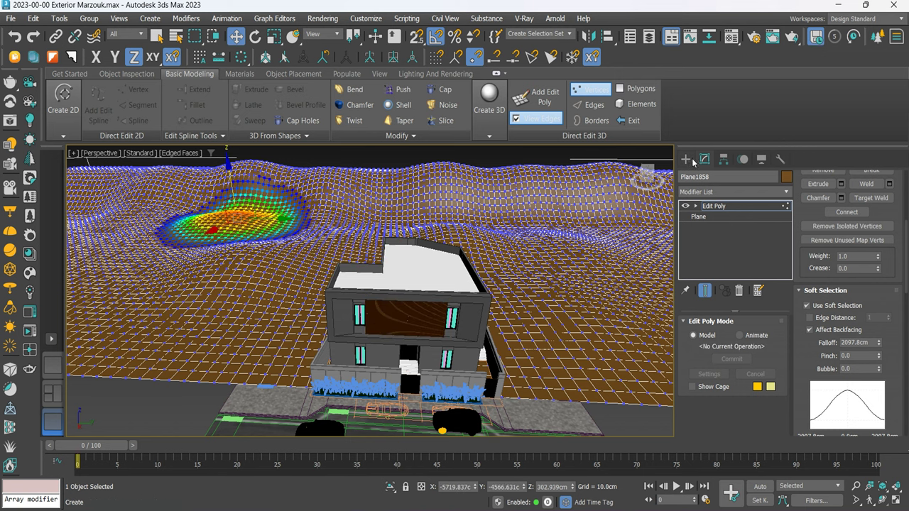
pyautogui.click(685, 159)
pyautogui.click(489, 167)
# Switch the viewport to Default Shading without wire edges, framing the hills.
pyautogui.moveTo(481, 172); pyautogui.dragTo(479, 204, button='middle')
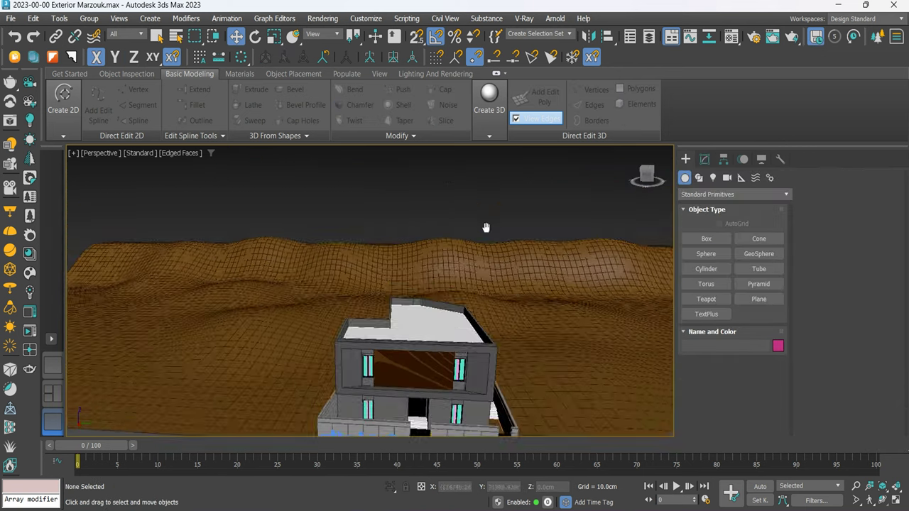
pyautogui.click(181, 153)
pyautogui.click(205, 290)
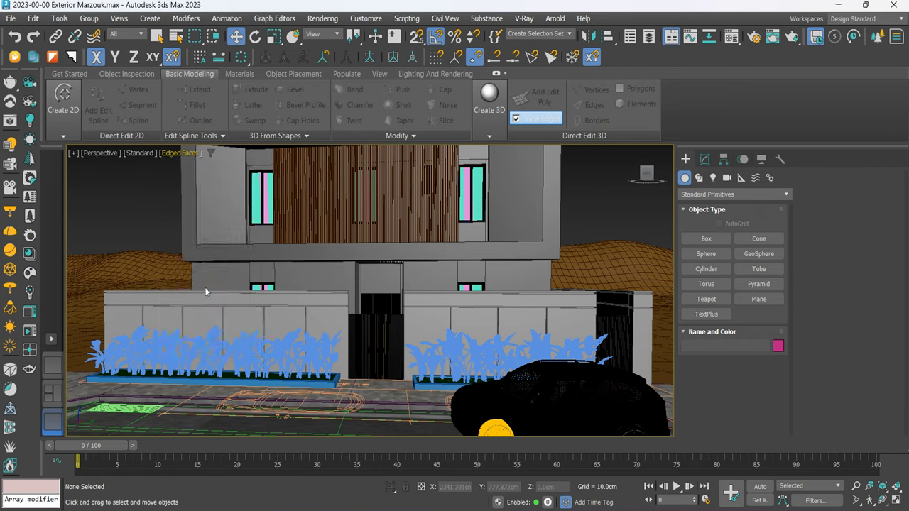
pyautogui.press('F4')
pyautogui.moveTo(150, 215); pyautogui.dragTo(259, 280, button='middle')
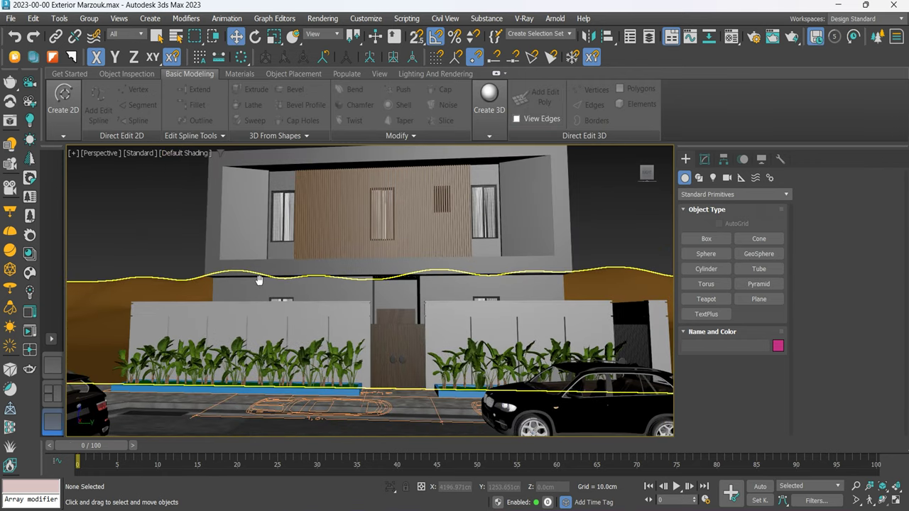
pyautogui.scroll(2, 259, 280)
# Select the terrain and lower its corner vertices at Vertex level.
pyautogui.click(644, 314)
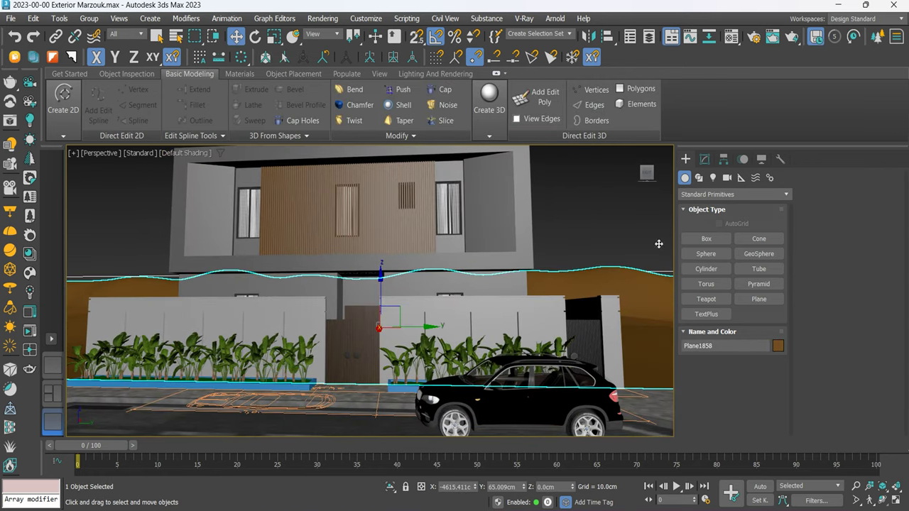
pyautogui.press('1')
pyautogui.moveTo(659, 292); pyautogui.dragTo(658, 289)
pyautogui.moveTo(650, 252)
pyautogui.mouseDown()
pyautogui.moveTo(653, 267)
pyautogui.moveTo(624, 248)
pyautogui.mouseUp()
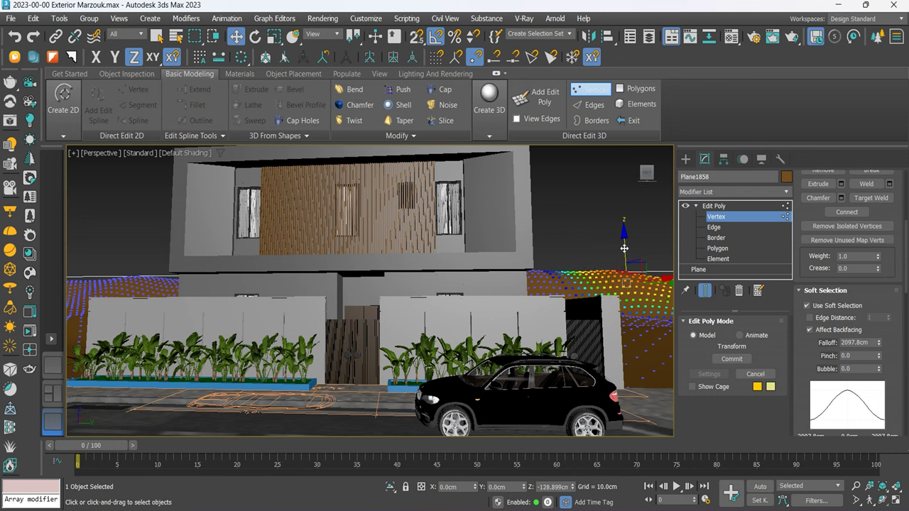
# Push up the right-side vertices, isolate the terrain, exit vertex editing, and zoom extents.
pyautogui.moveTo(571, 287); pyautogui.dragTo(550, 257)
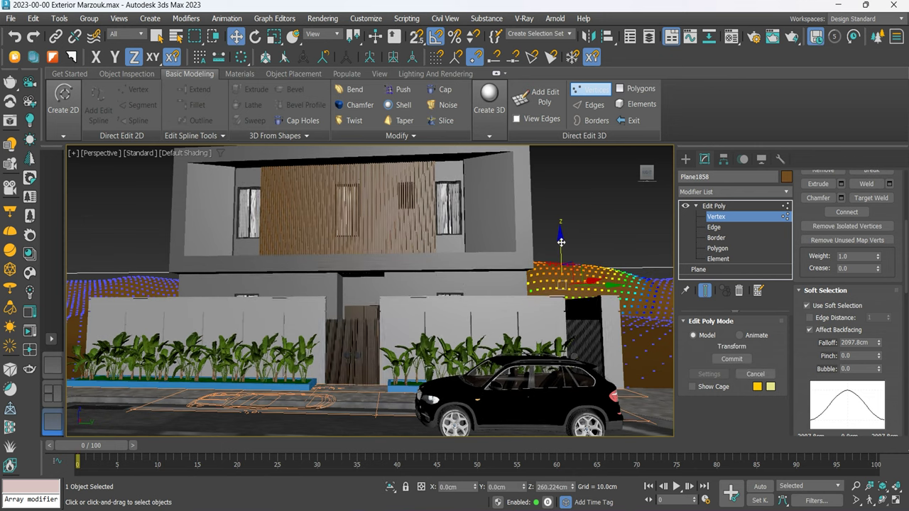
pyautogui.hotkey('alt', 'q')
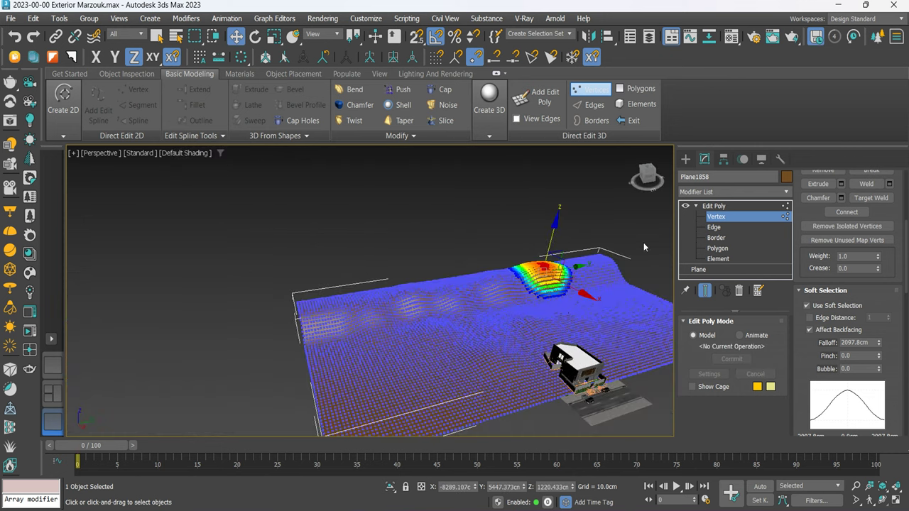
pyautogui.click(695, 206)
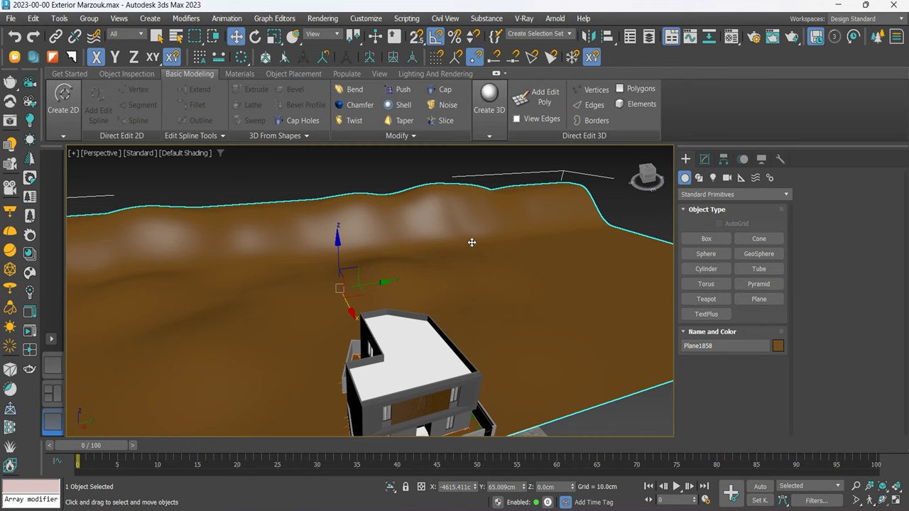
pyautogui.click(704, 159)
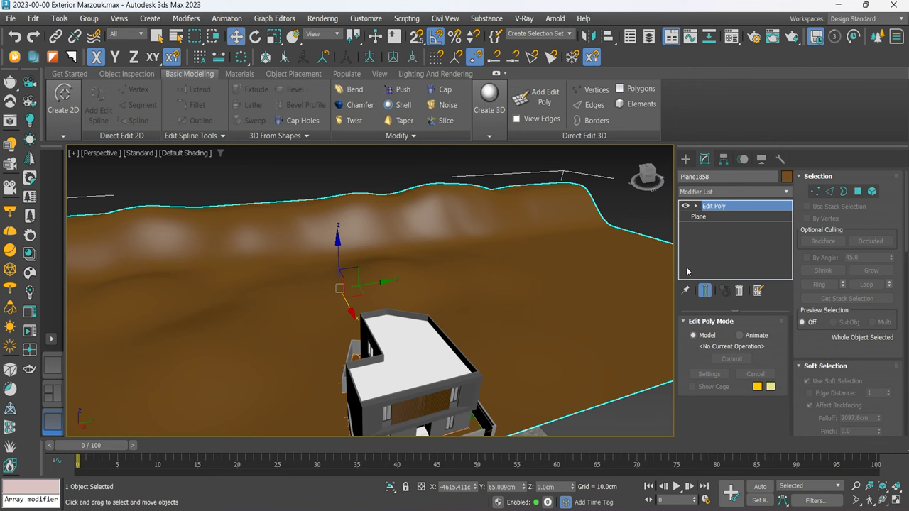
pyautogui.press('z')
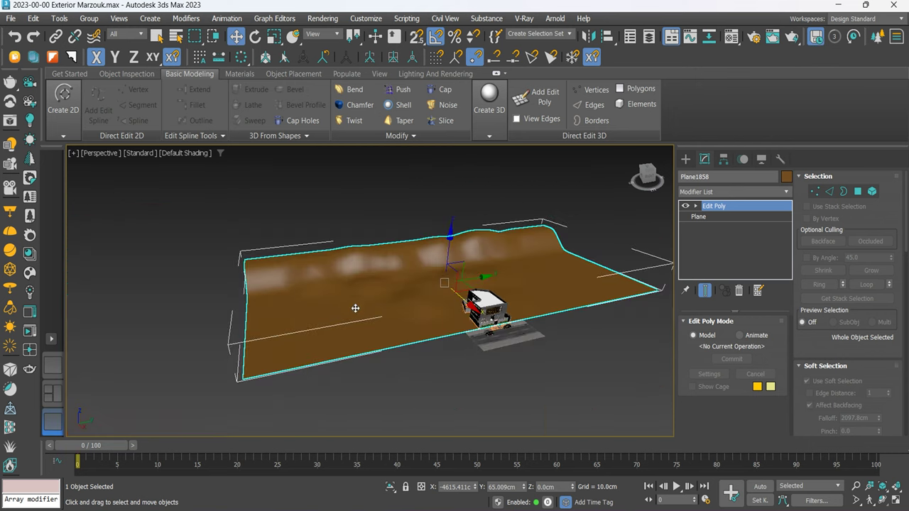
pyautogui.scroll(3, 440, 294)
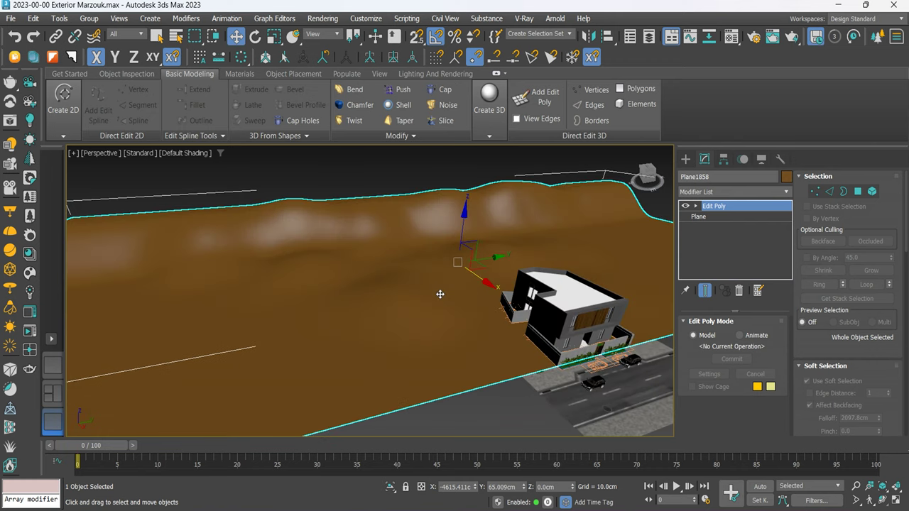
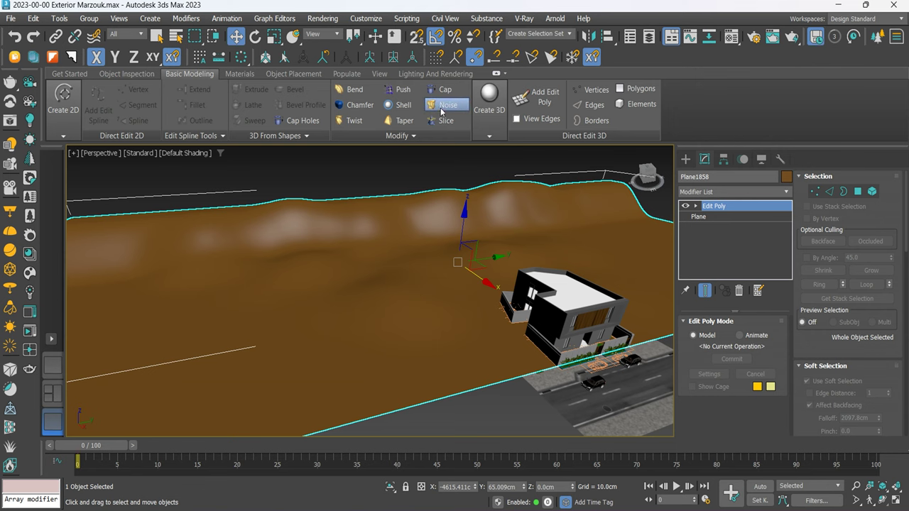
# Add a Noise modifier to the terrain's base plane with seed 75 and 30 cm Z strength.
pyautogui.click(709, 217)
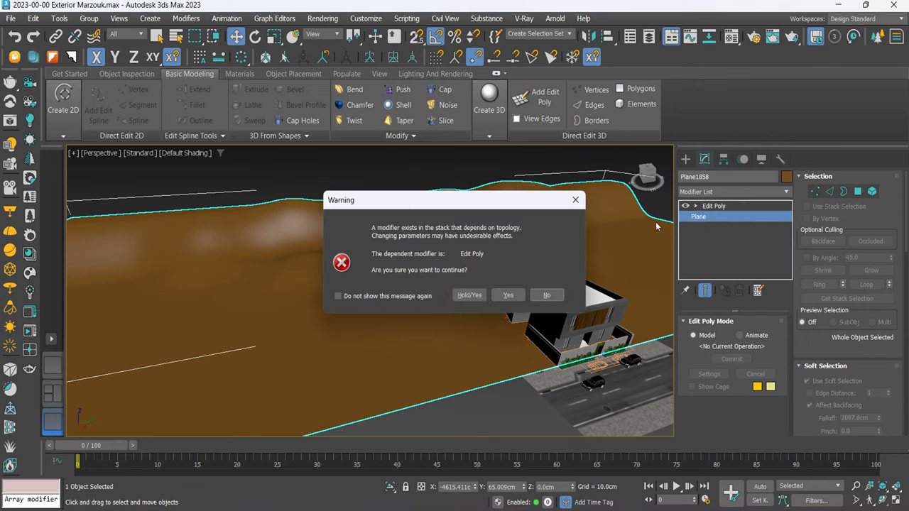
pyautogui.click(507, 294)
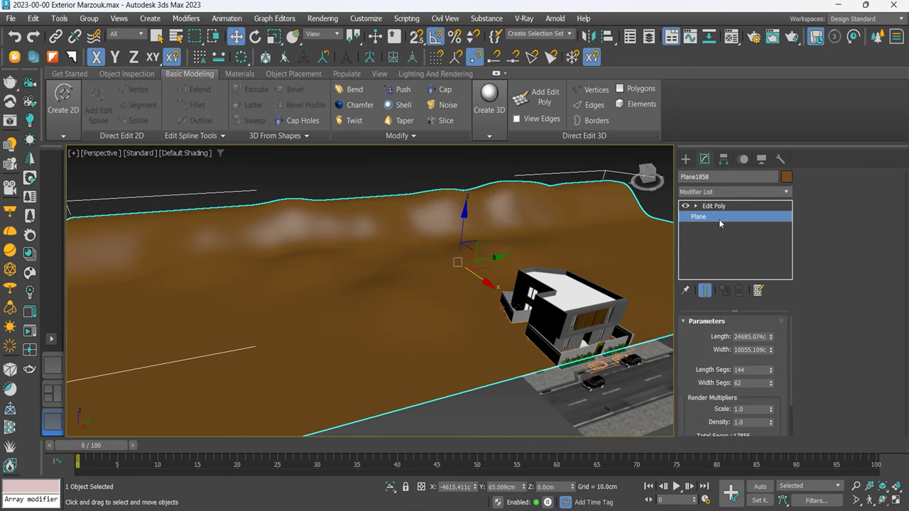
pyautogui.click(448, 105)
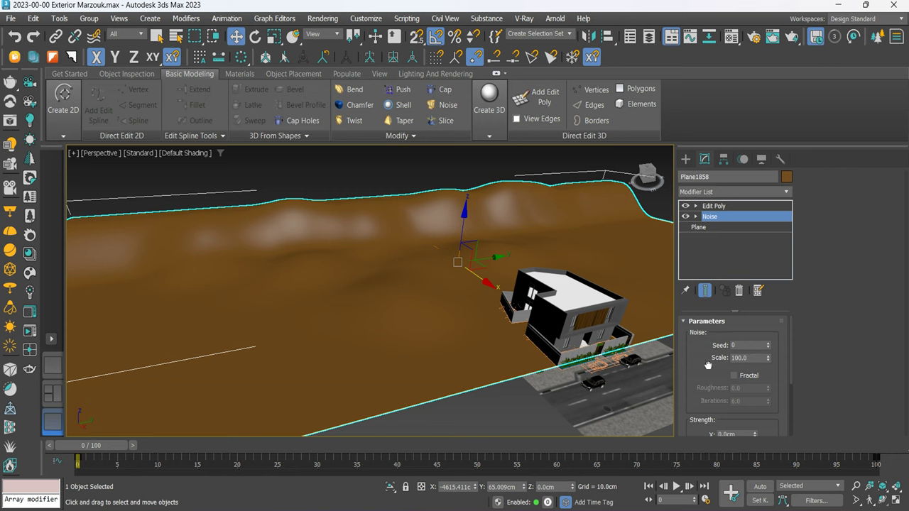
pyautogui.moveTo(708, 365); pyautogui.dragTo(708, 288)
pyautogui.doubleClick(731, 383)
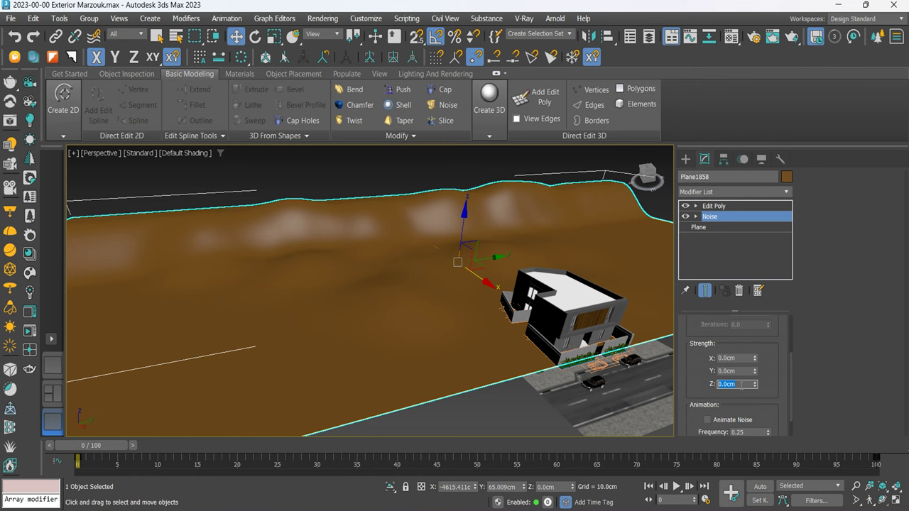
pyautogui.write('30')
pyautogui.press('Return')
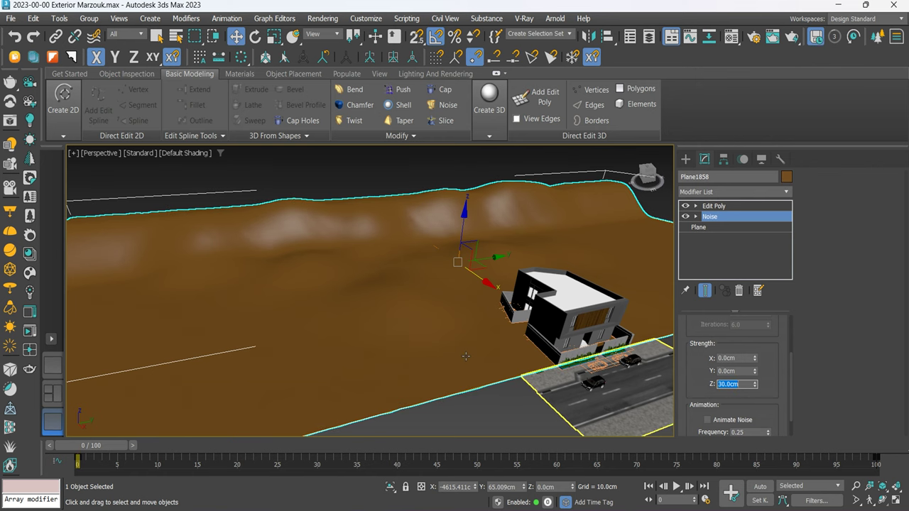
# Set the noise scale to 170 and view the rolling site from an angle.
pyautogui.scroll(3, 465, 356)
pyautogui.scroll(3, 471, 357)
pyautogui.moveTo(509, 331)
pyautogui.mouseDown(button='middle')
pyautogui.moveTo(416, 205)
pyautogui.moveTo(377, 239)
pyautogui.moveTo(374, 314)
pyautogui.moveTo(407, 352)
pyautogui.mouseUp(button='middle')
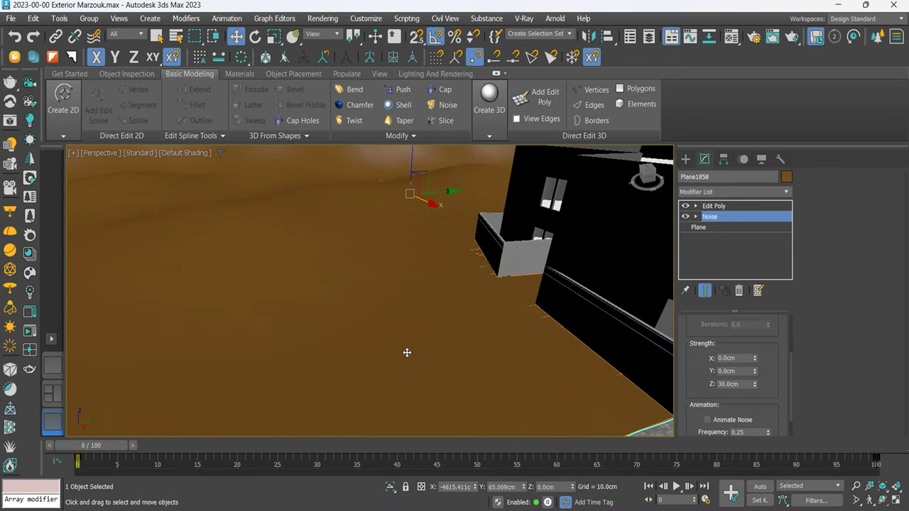
pyautogui.scroll(-5, 406, 352)
pyautogui.scroll(3, 738, 369)
pyautogui.moveTo(766, 360)
pyautogui.mouseDown()
pyautogui.moveTo(778, 408)
pyautogui.moveTo(784, 335)
pyautogui.moveTo(769, 346)
pyautogui.moveTo(764, 306)
pyautogui.mouseUp()
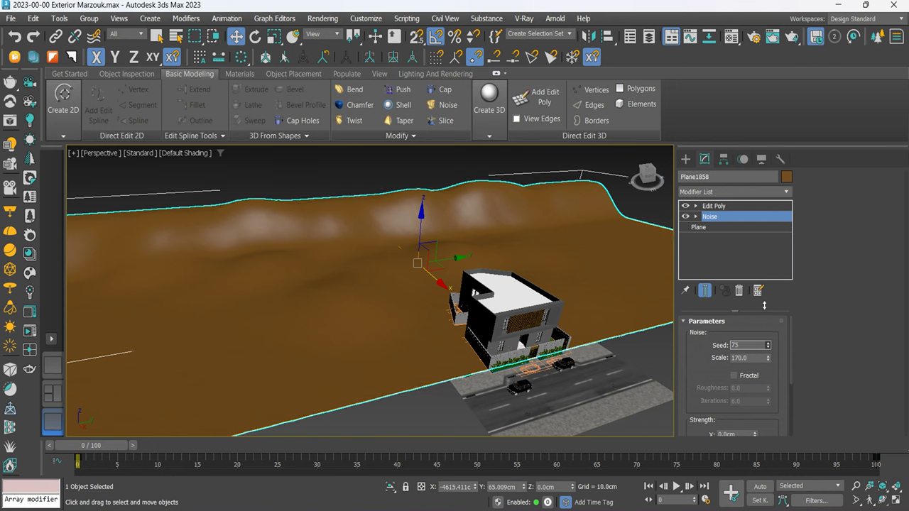
pyautogui.scroll(-2, 732, 369)
pyautogui.keyDown('alt'); pyautogui.moveTo(520, 337); pyautogui.dragTo(500, 282, button='middle'); pyautogui.keyUp('alt')
pyautogui.scroll(5, 500, 282)
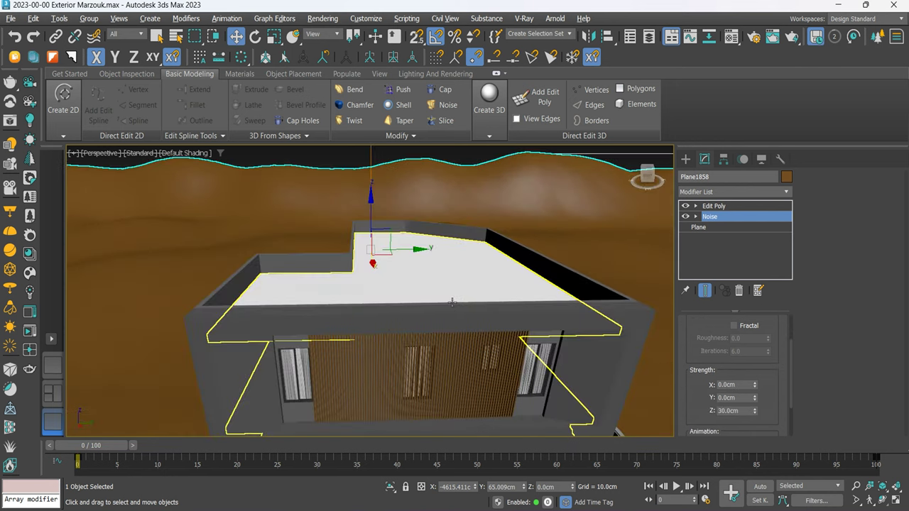
pyautogui.keyDown('alt'); pyautogui.moveTo(452, 303); pyautogui.dragTo(178, 249, button='middle'); pyautogui.keyUp('alt')
pyautogui.scroll(-5, 468, 242)
pyautogui.scroll(-3, 497, 246)
pyautogui.keyDown('alt'); pyautogui.moveTo(497, 246); pyautogui.dragTo(698, 188, button='middle'); pyautogui.keyUp('alt')
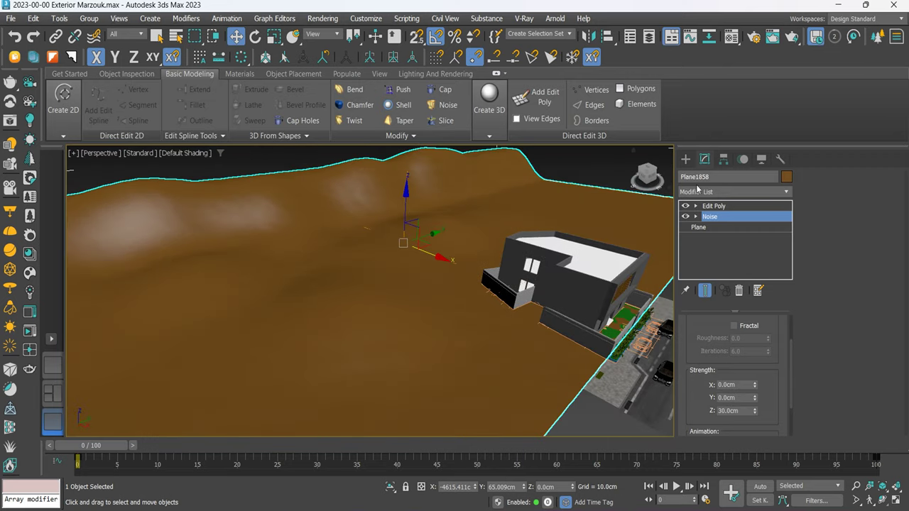
# Clone the terrain as an independent copy and give it a green object color.
pyautogui.click(685, 159)
pyautogui.rightClick(441, 229)
pyautogui.click(457, 339)
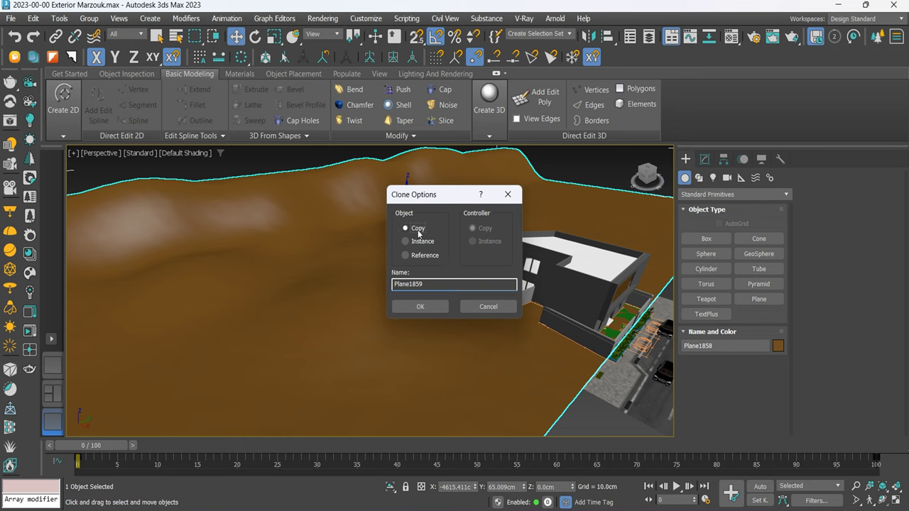
pyautogui.click(420, 306)
pyautogui.click(778, 346)
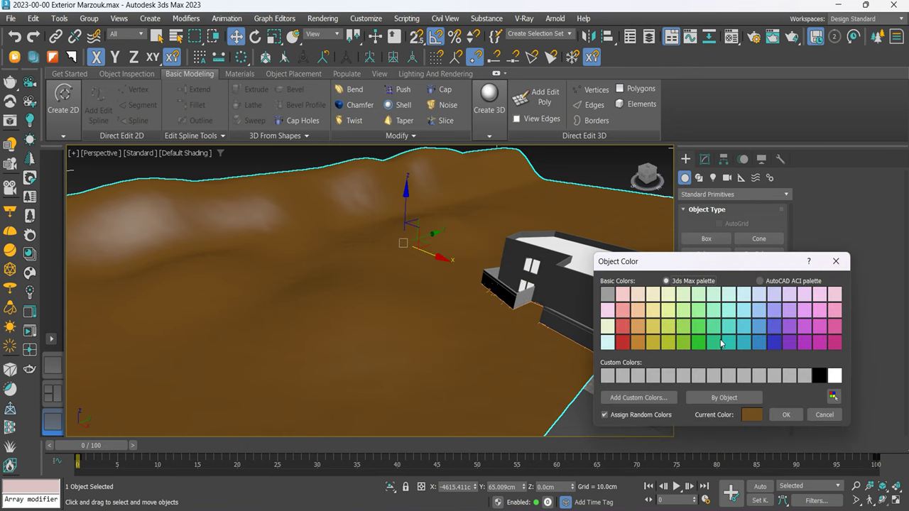
pyautogui.click(700, 343)
pyautogui.click(745, 416)
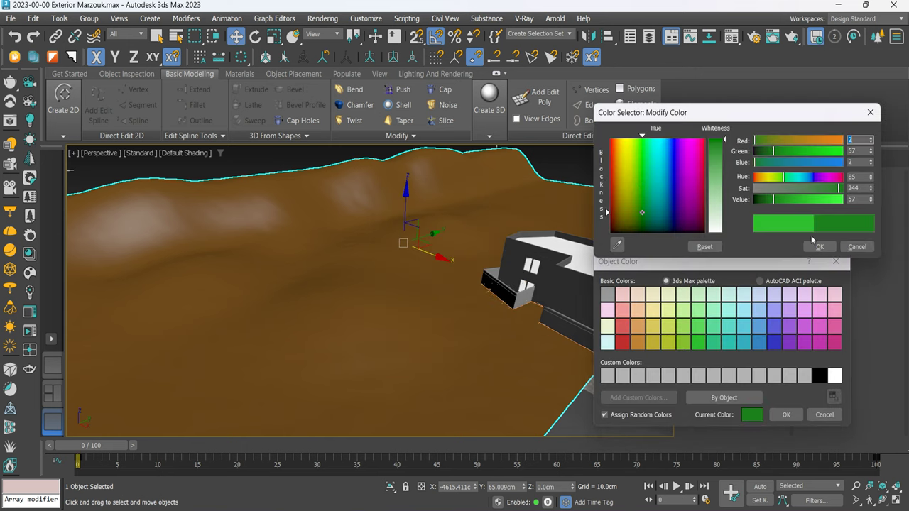
pyautogui.click(813, 245)
pyautogui.click(786, 415)
# Set the copy's Noise to seed 77 with 35 cm Z strength.
pyautogui.click(704, 159)
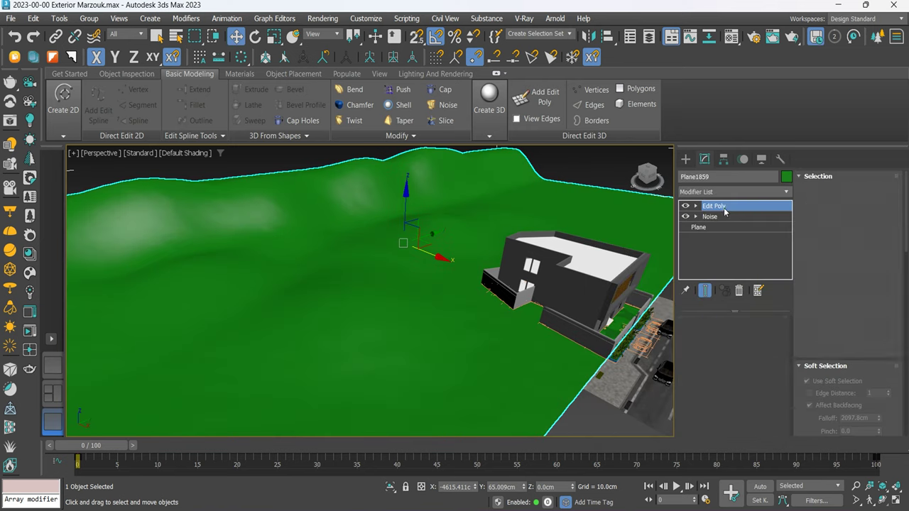
pyautogui.click(710, 217)
pyautogui.scroll(-2, 771, 349)
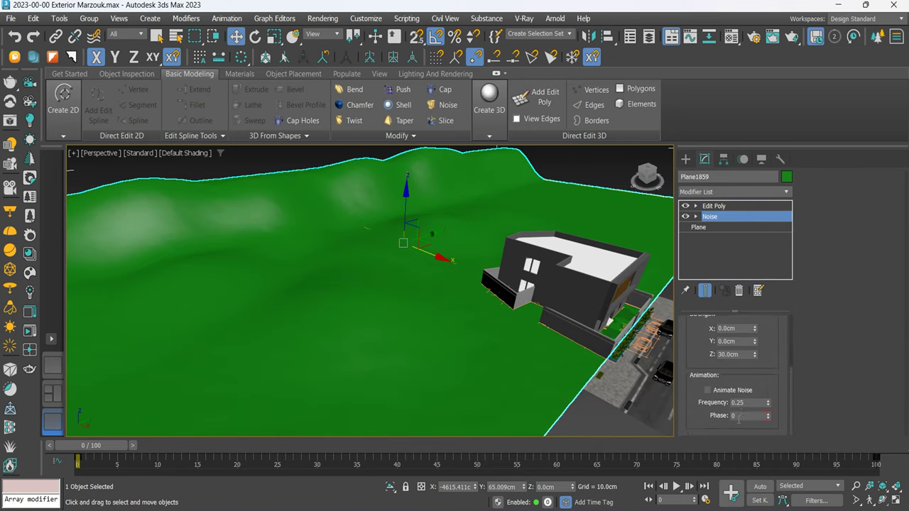
pyautogui.scroll(-2, 760, 375)
pyautogui.click(746, 374)
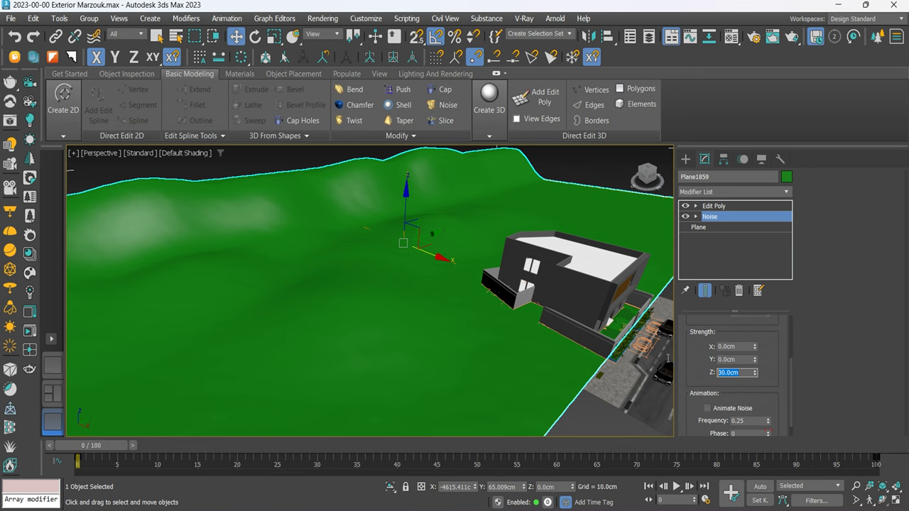
pyautogui.write('40')
pyautogui.press('Return')
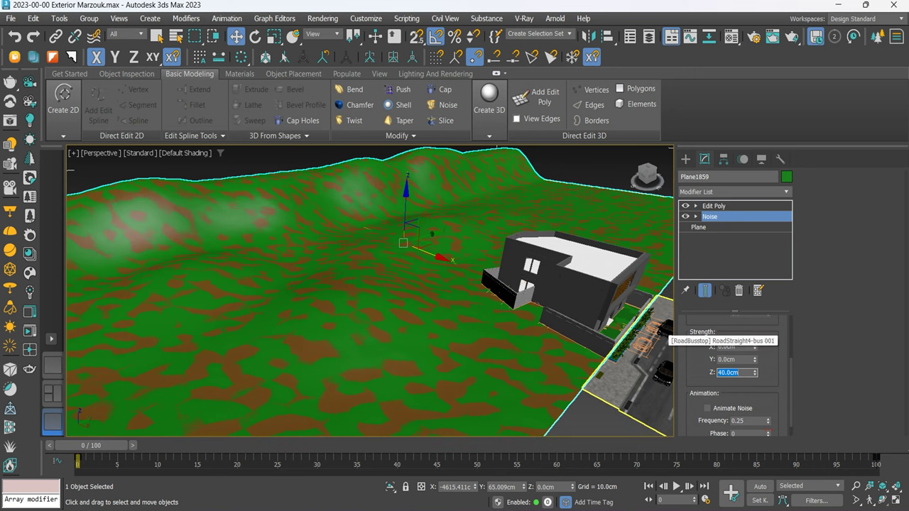
pyautogui.write('35')
pyautogui.press('Return')
# Lower the green terrain copy to Z -1 cm with the Move Transform Type-In.
pyautogui.scroll(5, 732, 376)
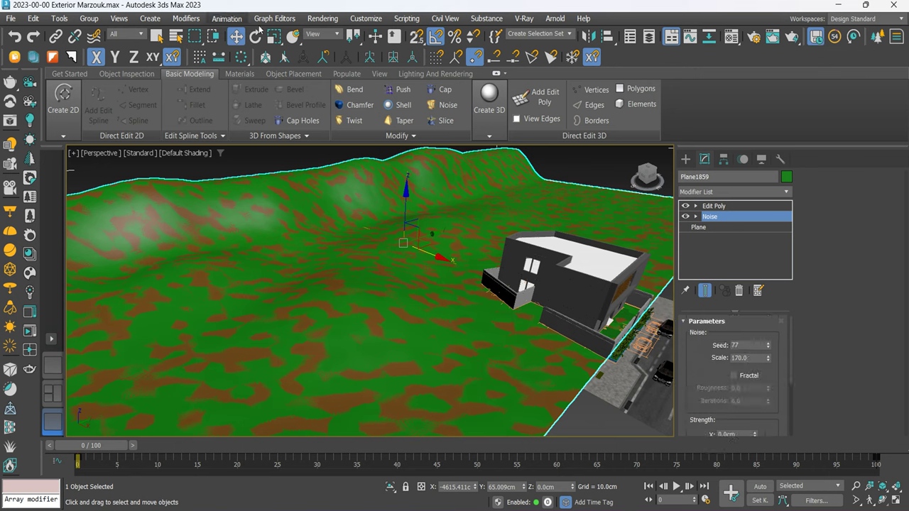
pyautogui.rightClick(232, 43)
pyautogui.moveTo(112, 169); pyautogui.dragTo(665, 38)
pyautogui.write('-1')
pyautogui.press('Return')
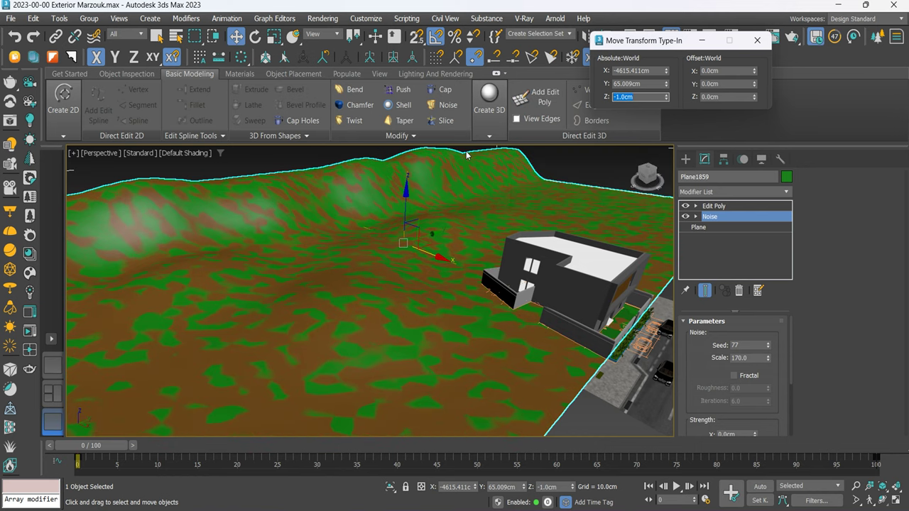
pyautogui.scroll(3, 531, 178)
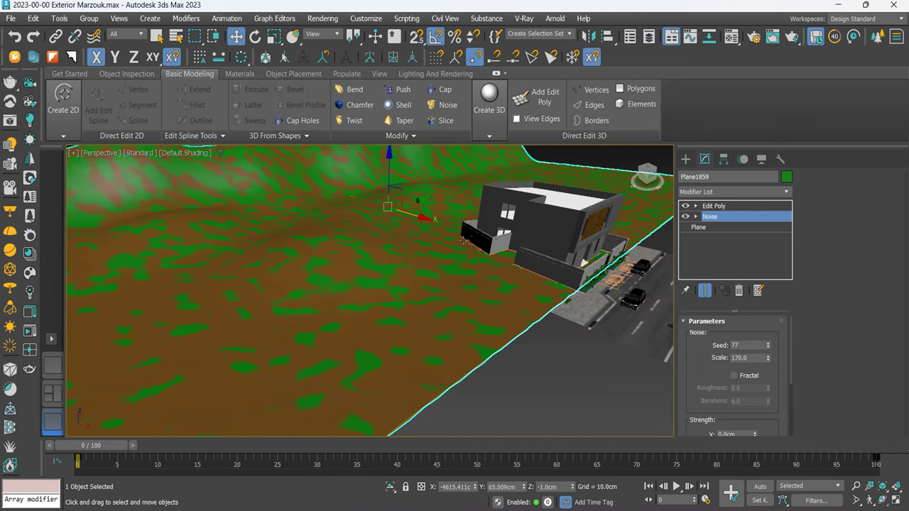
pyautogui.click(536, 366)
pyautogui.scroll(2, 595, 349)
pyautogui.scroll(2, 462, 331)
pyautogui.scroll(2, 521, 341)
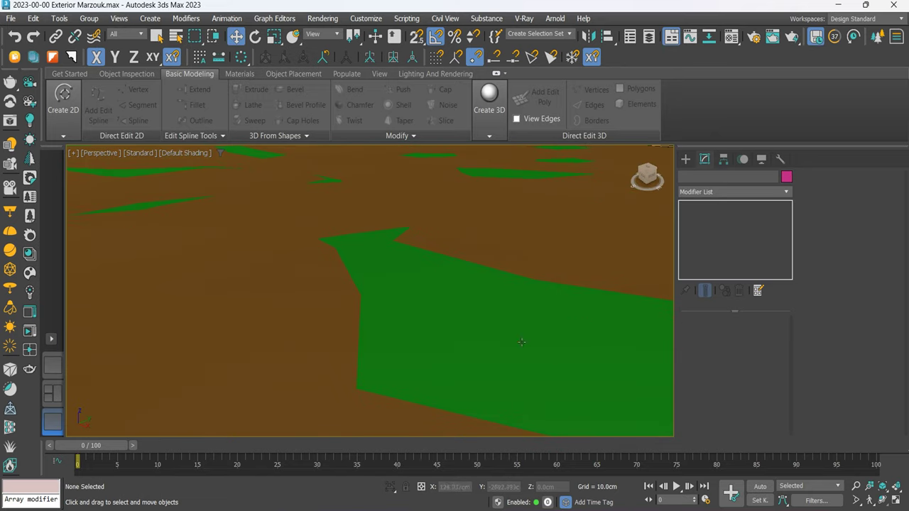
pyautogui.scroll(-2, 424, 284)
pyautogui.scroll(-2, 454, 262)
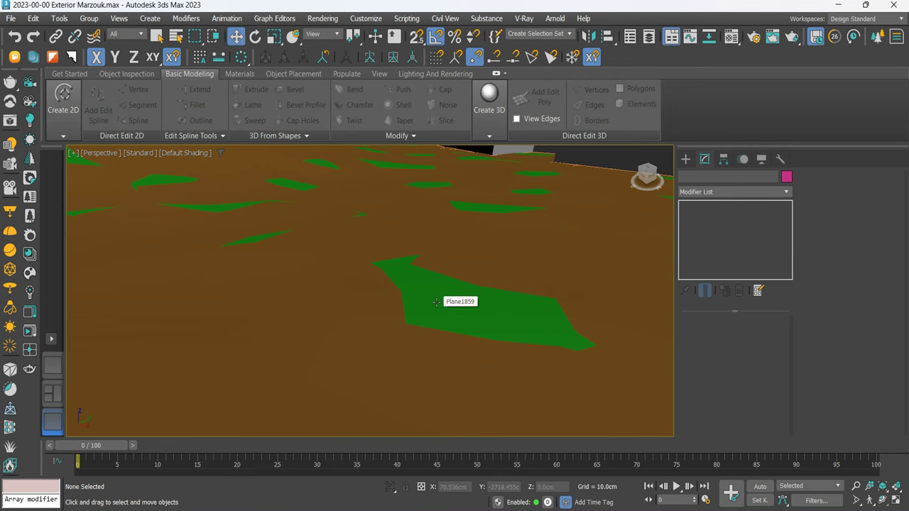
pyautogui.scroll(-2, 436, 302)
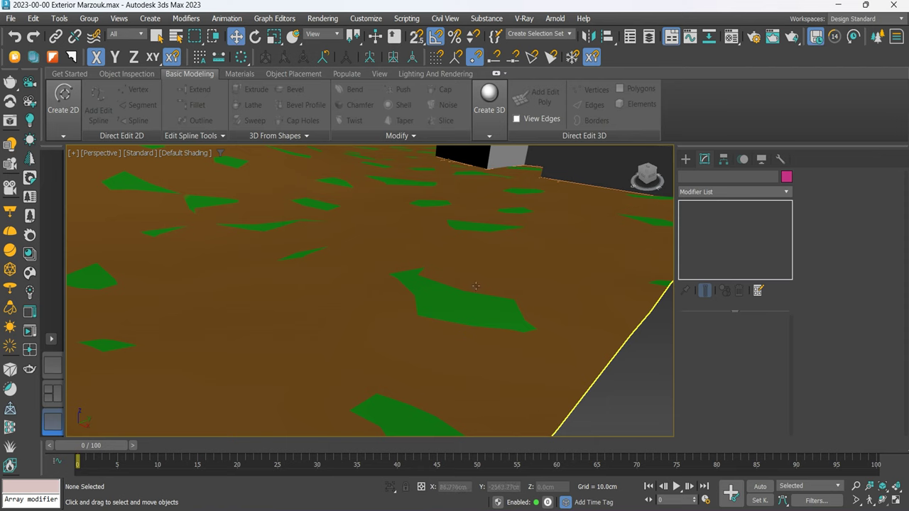
pyautogui.moveTo(594, 252)
pyautogui.mouseDown(button='middle')
pyautogui.moveTo(554, 355)
pyautogui.moveTo(419, 353)
pyautogui.mouseUp(button='middle')
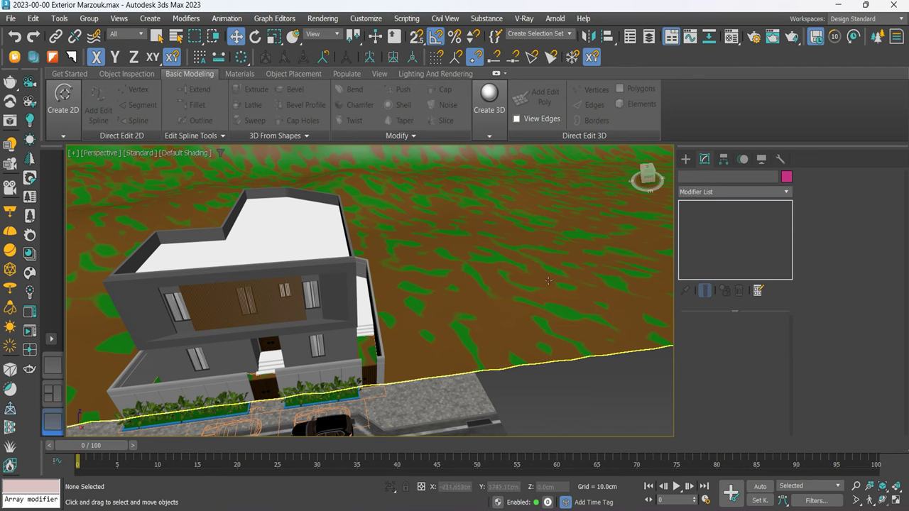
pyautogui.keyDown('alt'); pyautogui.moveTo(424, 301); pyautogui.dragTo(594, 347, button='middle'); pyautogui.keyUp('alt')
pyautogui.scroll(5, 386, 203)
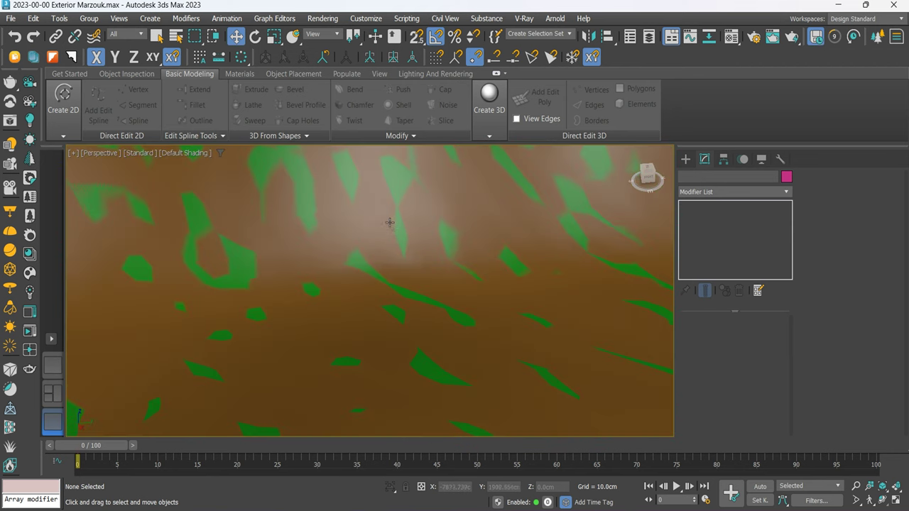
pyautogui.scroll(-5, 417, 243)
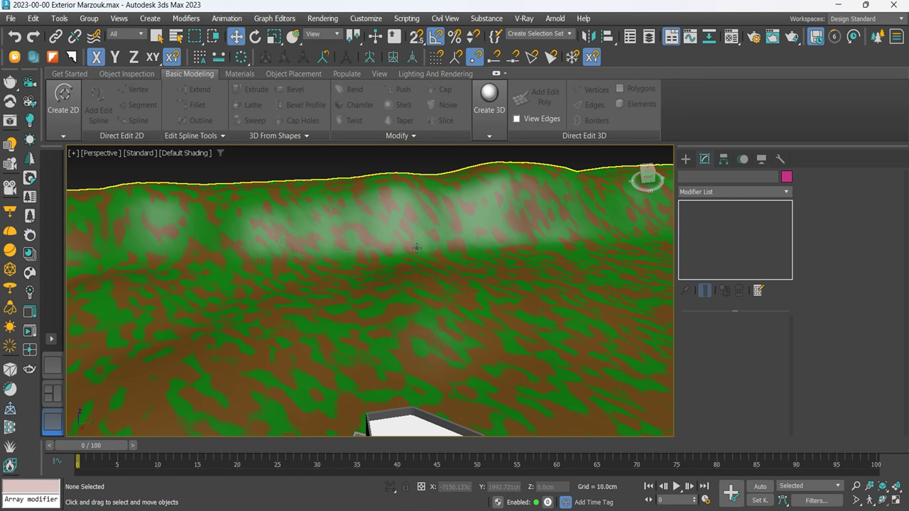
pyautogui.moveTo(388, 270)
pyautogui.keyDown('alt'); pyautogui.mouseDown(button='middle')
pyautogui.moveTo(232, 229)
pyautogui.moveTo(235, 304)
pyautogui.mouseUp(button='middle'); pyautogui.keyUp('alt')
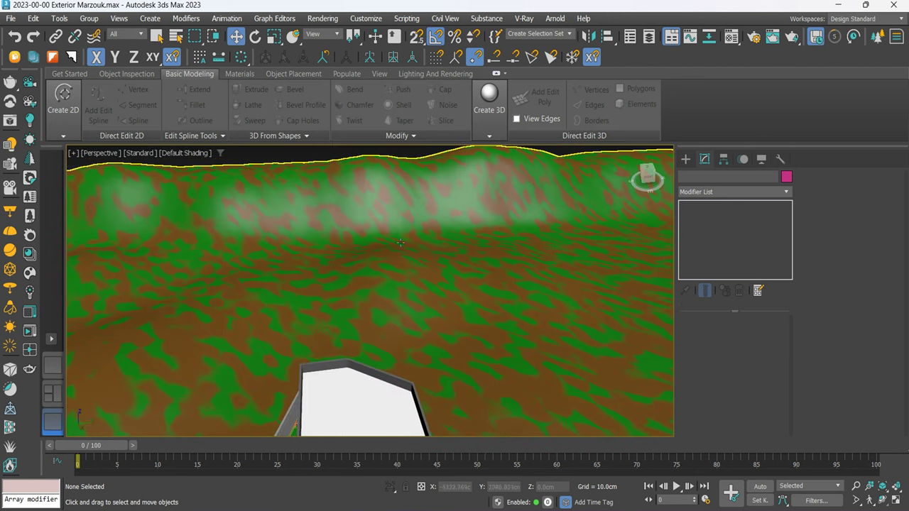
pyautogui.keyDown('alt'); pyautogui.moveTo(429, 225); pyautogui.dragTo(361, 218, button='middle'); pyautogui.keyUp('alt')
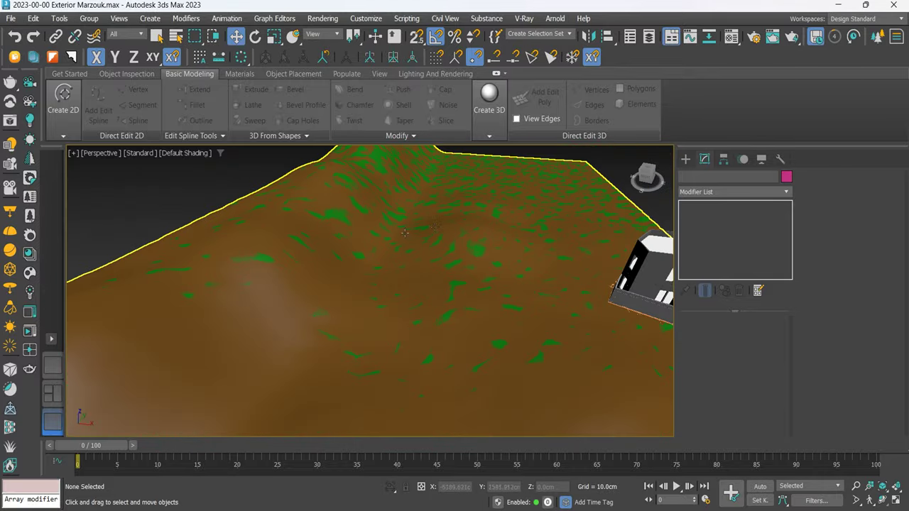
pyautogui.scroll(5, 368, 240)
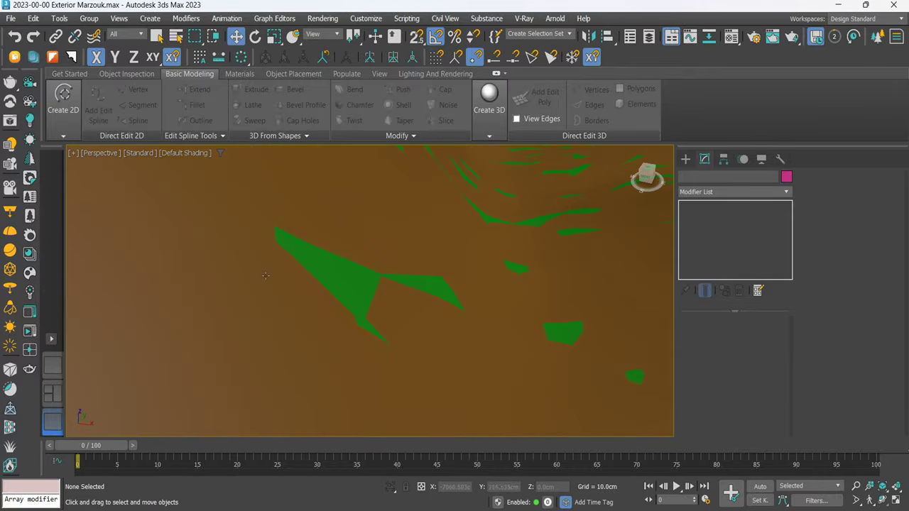
pyautogui.scroll(-3, 265, 275)
pyautogui.scroll(-3, 319, 266)
pyautogui.scroll(-4, 370, 256)
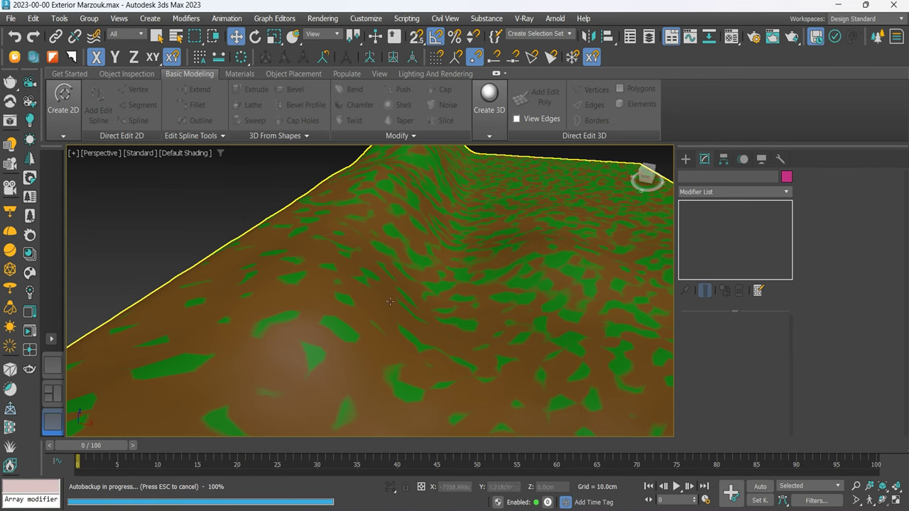
pyautogui.press('t')
# Select the curved terrain and enter Edit Poly vertex level with Soft Selection.
pyautogui.moveTo(646, 176)
pyautogui.click(647, 186)
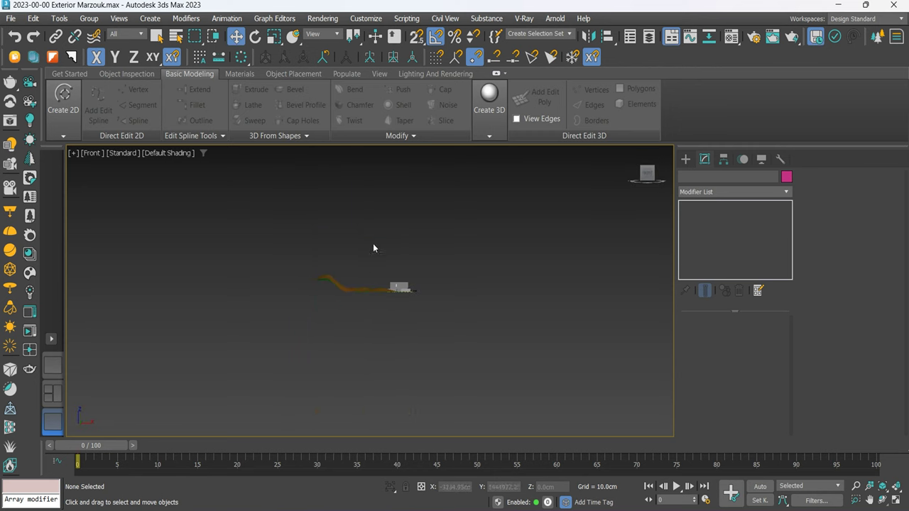
pyautogui.scroll(5, 320, 277)
pyautogui.scroll(3, 284, 227)
pyautogui.scroll(-4, 285, 228)
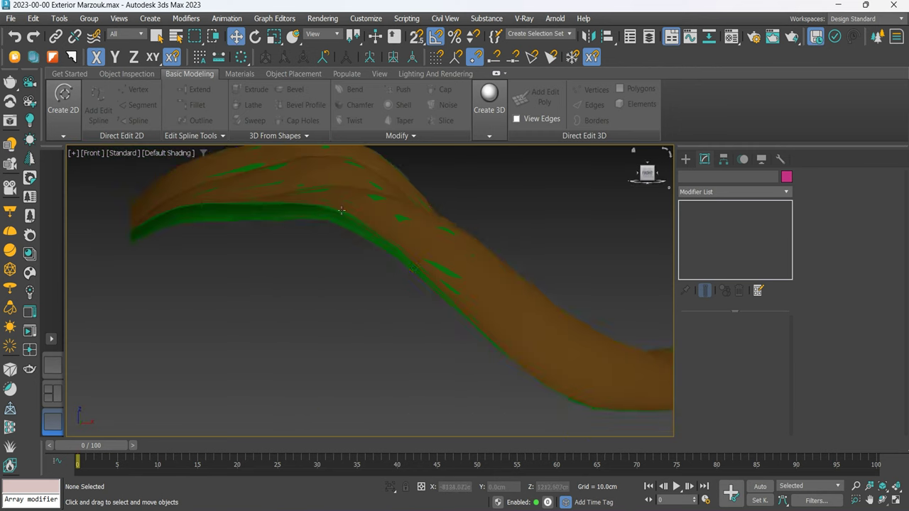
pyautogui.click(467, 209)
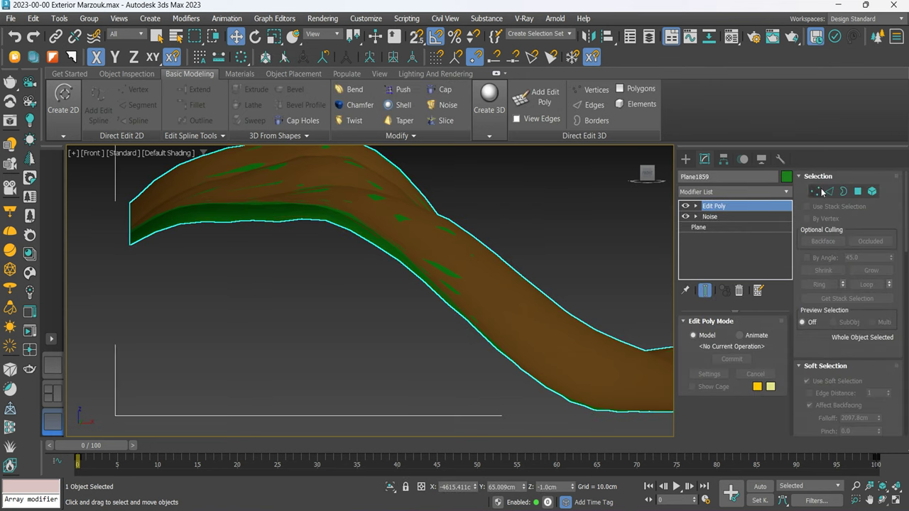
pyautogui.click(814, 191)
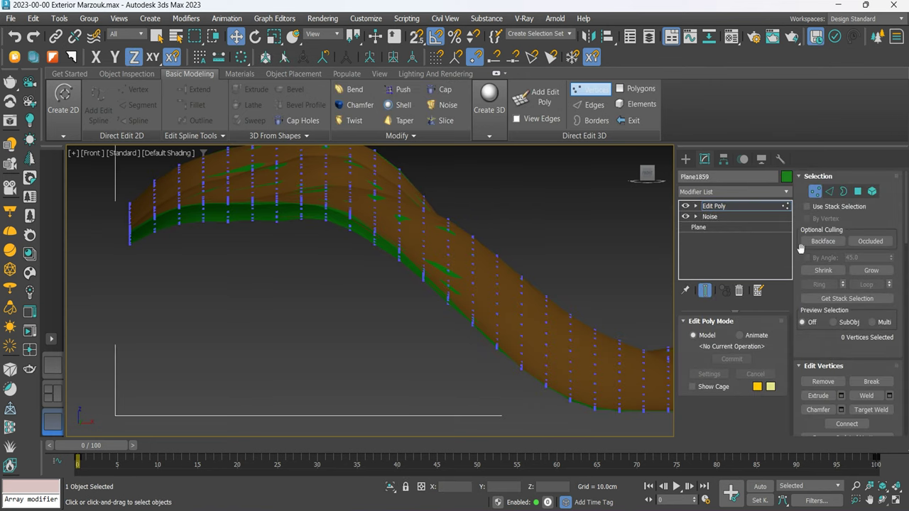
pyautogui.scroll(-5, 802, 330)
pyautogui.scroll(1, 803, 329)
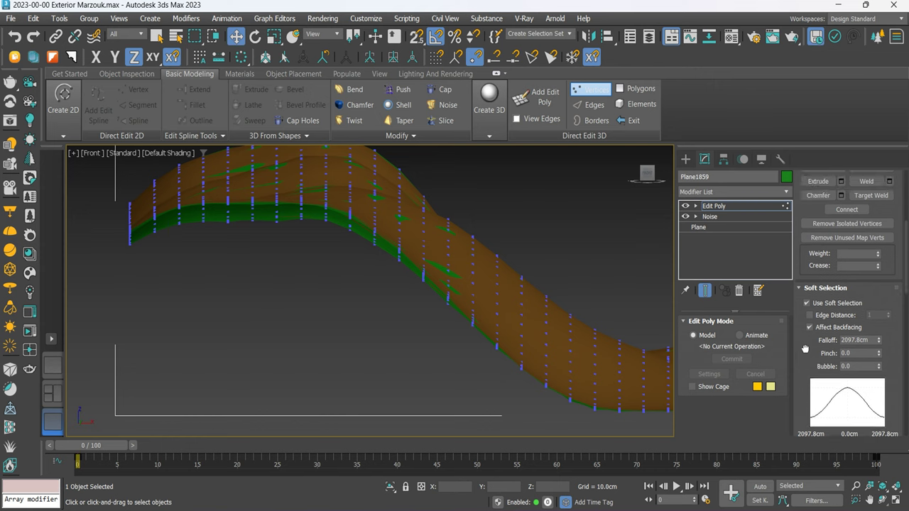
pyautogui.click(696, 206)
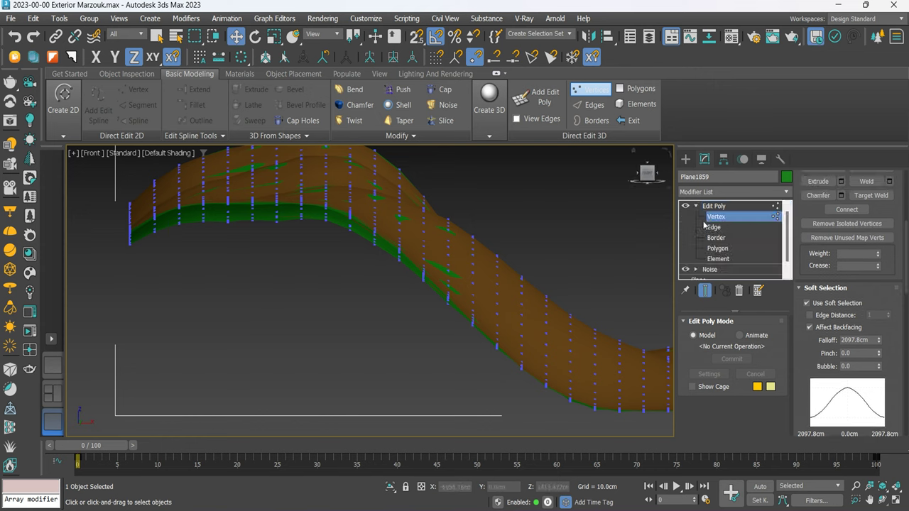
pyautogui.scroll(-4, 285, 236)
# Soft-select the peak vertices and raise them to Z 952.485 cm.
pyautogui.moveTo(331, 279); pyautogui.dragTo(286, 173)
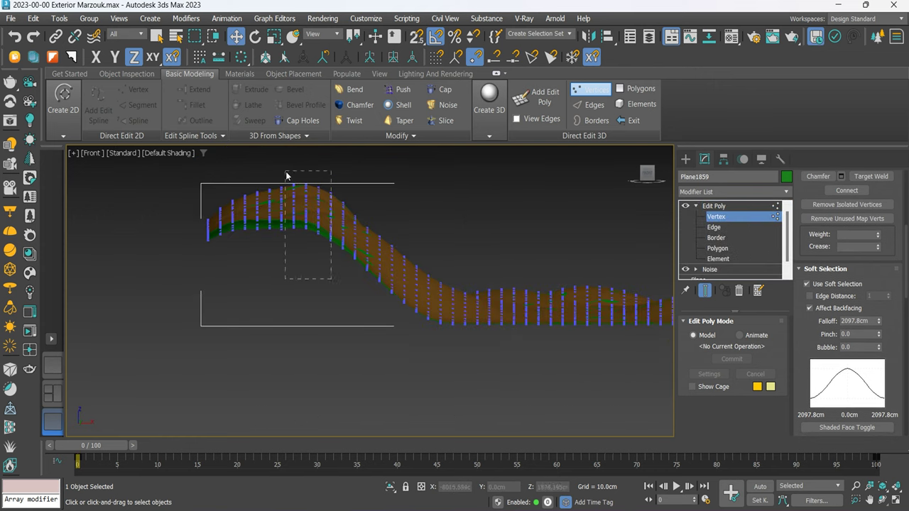
pyautogui.moveTo(331, 200); pyautogui.dragTo(330, 221)
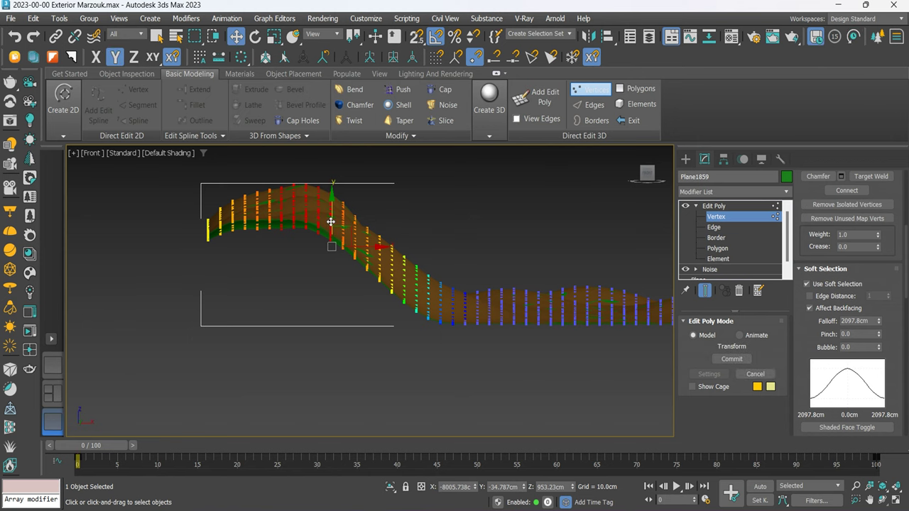
pyautogui.scroll(5, 331, 221)
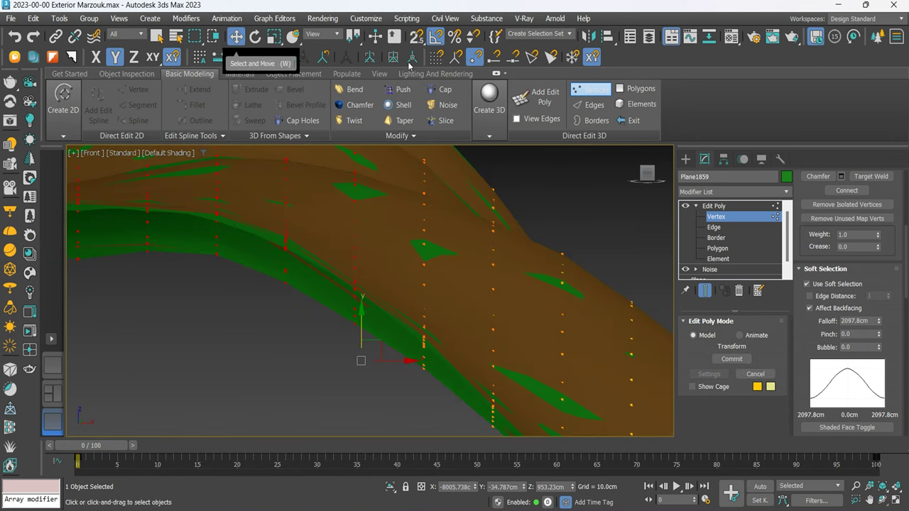
pyautogui.press('F12')
pyautogui.moveTo(665, 99); pyautogui.dragTo(668, 105)
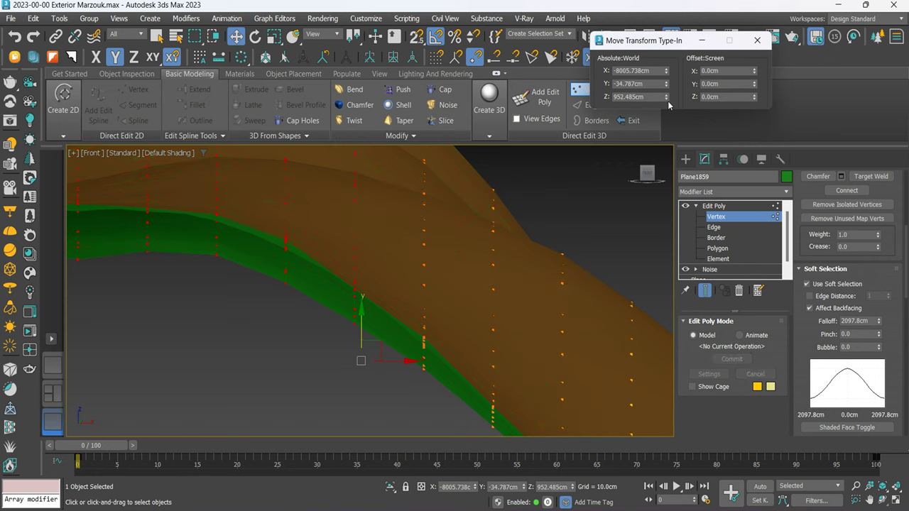
pyautogui.scroll(-5, 428, 225)
# Deselect the terrain and view the house, hill and road from the top.
pyautogui.moveTo(428, 224)
pyautogui.keyDown('alt'); pyautogui.mouseDown(button='middle')
pyautogui.moveTo(499, 255)
pyautogui.moveTo(609, 242)
pyautogui.mouseUp(button='middle'); pyautogui.keyUp('alt')
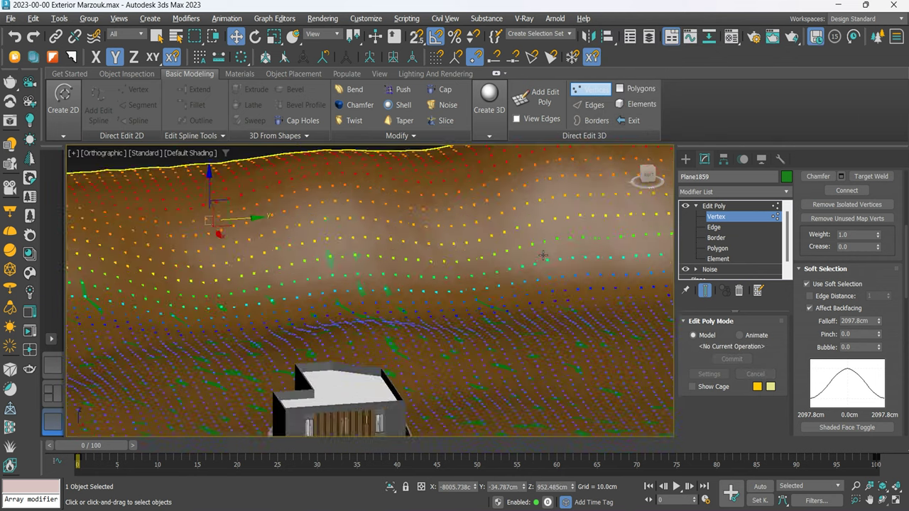
pyautogui.scroll(3, 609, 242)
pyautogui.scroll(-5, 609, 242)
pyautogui.keyDown('alt'); pyautogui.moveTo(369, 243); pyautogui.dragTo(518, 309, button='middle'); pyautogui.keyUp('alt')
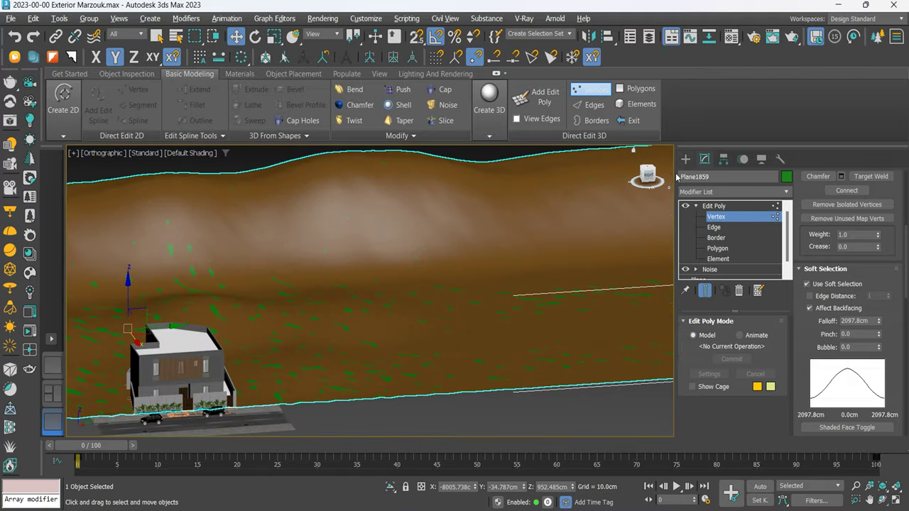
pyautogui.click(496, 352)
pyautogui.scroll(3, 495, 353)
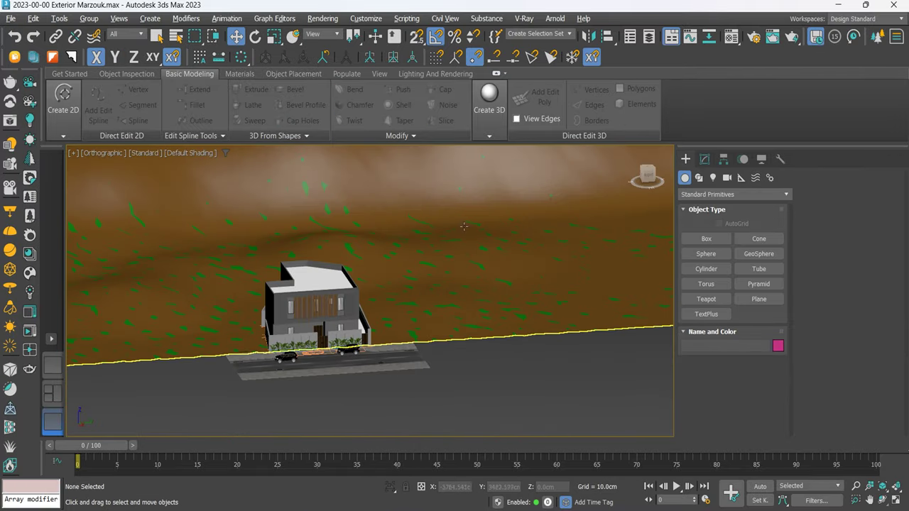
pyautogui.keyDown('alt'); pyautogui.moveTo(491, 365); pyautogui.dragTo(491, 390, button='middle'); pyautogui.keyUp('alt')
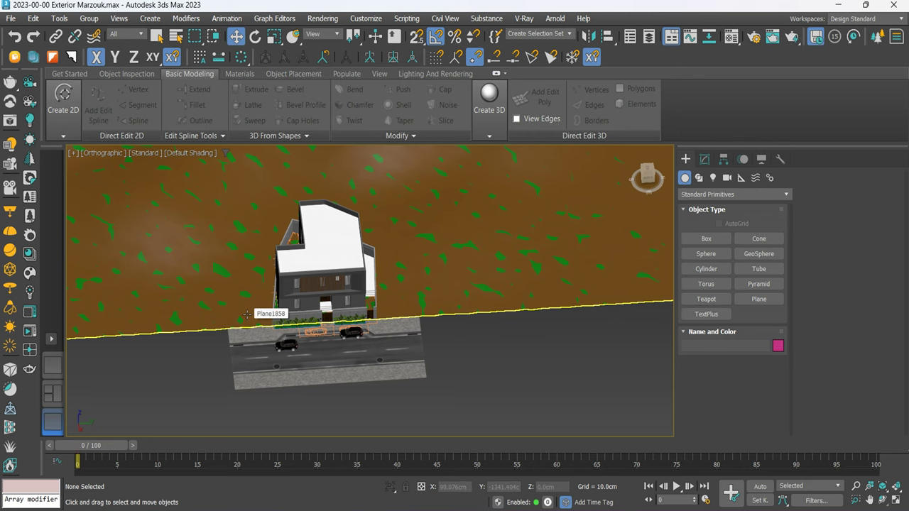
pyautogui.press('t')
pyautogui.scroll(-4, 247, 314)
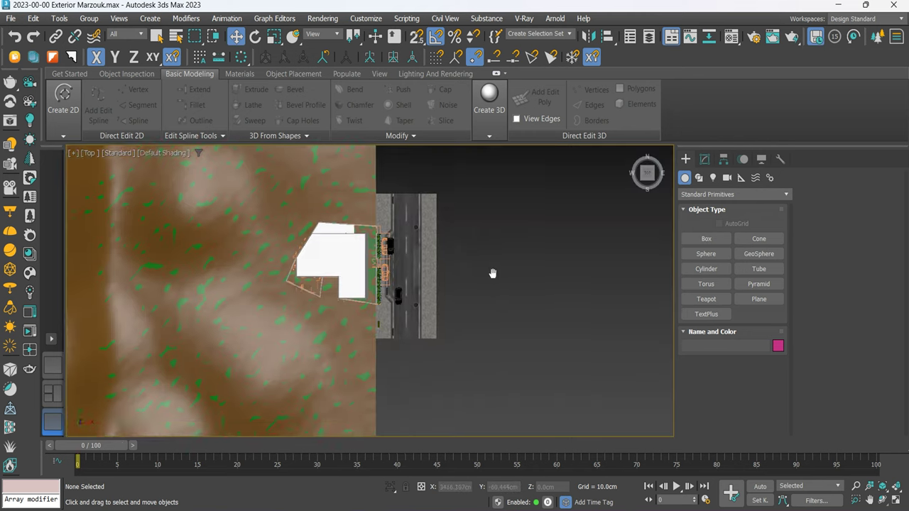
pyautogui.moveTo(490, 269); pyautogui.dragTo(553, 288, button='middle')
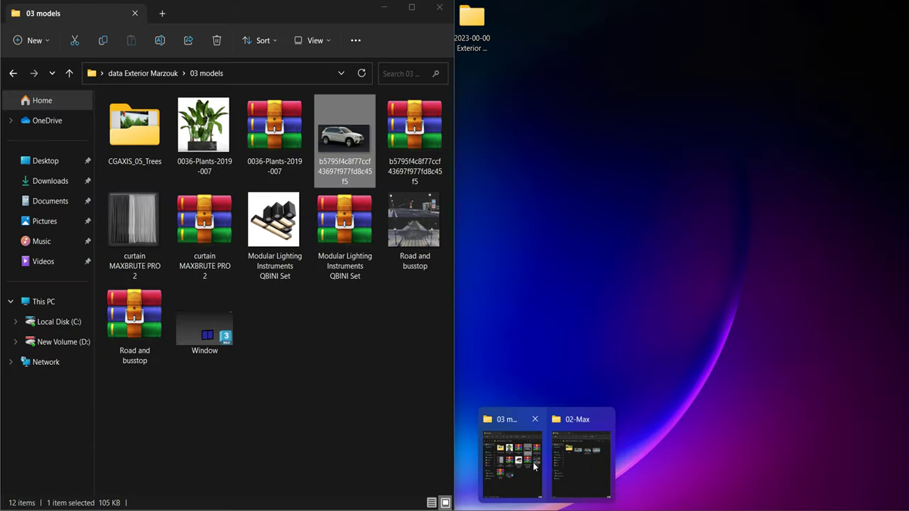
# Open the CGAXIS_05_Trees folder beside the project's 02-Max folder and its map folder.
pyautogui.click(534, 466)
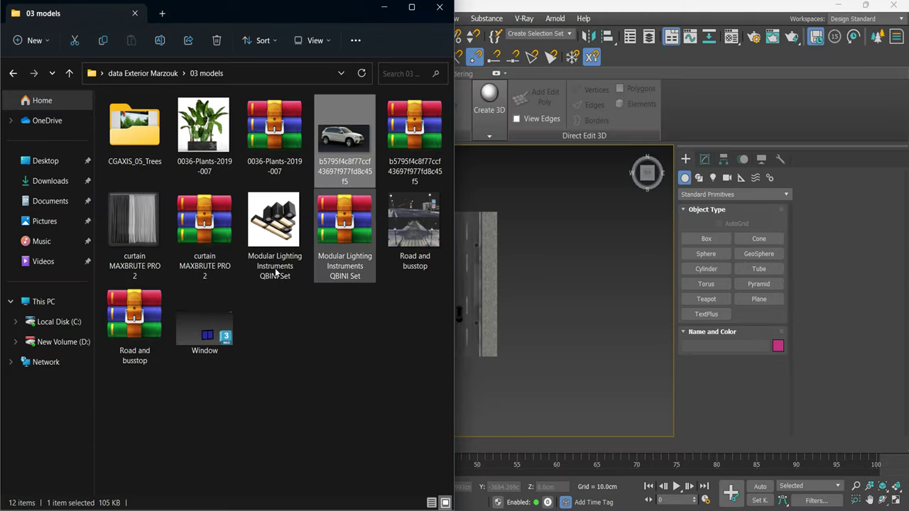
pyautogui.doubleClick(128, 141)
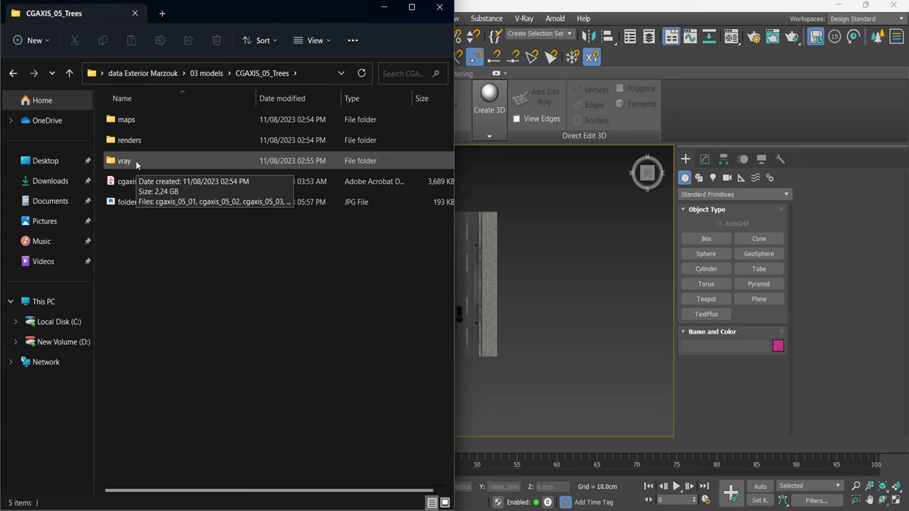
pyautogui.click(134, 123)
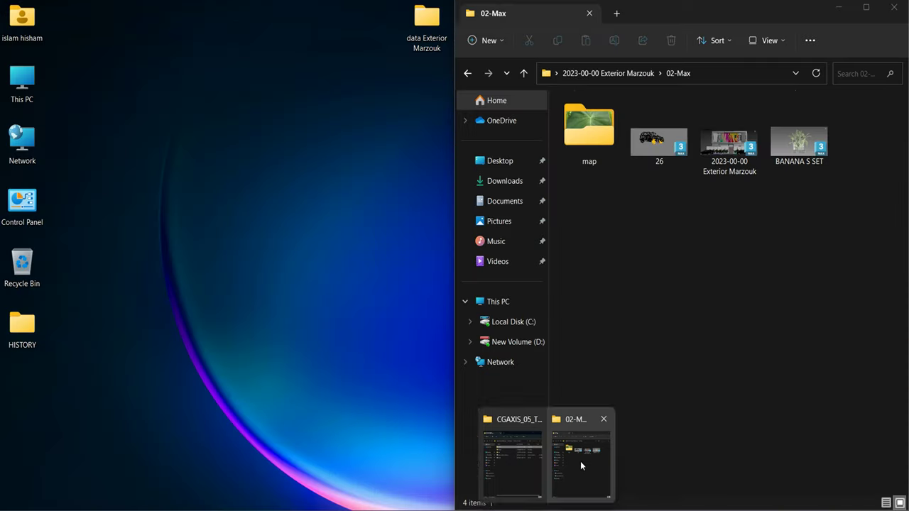
pyautogui.click(580, 461)
pyautogui.doubleClick(597, 141)
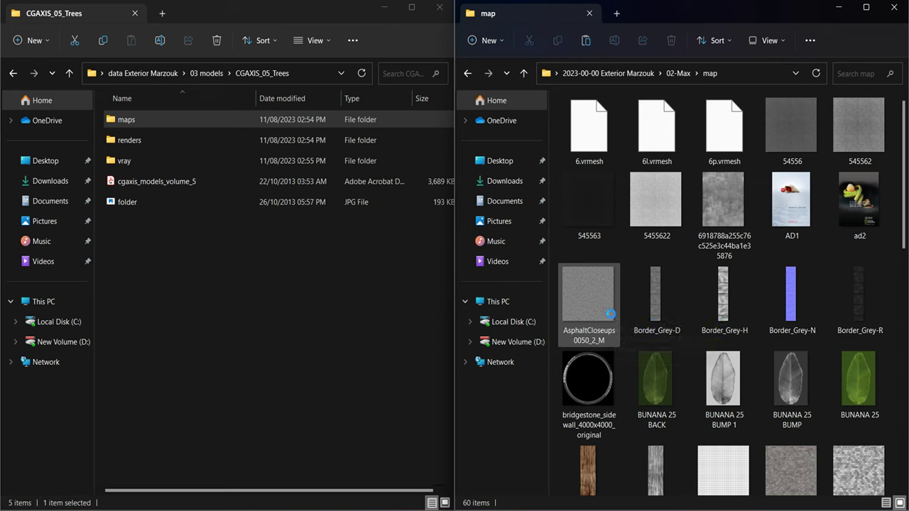
pyautogui.click(525, 74)
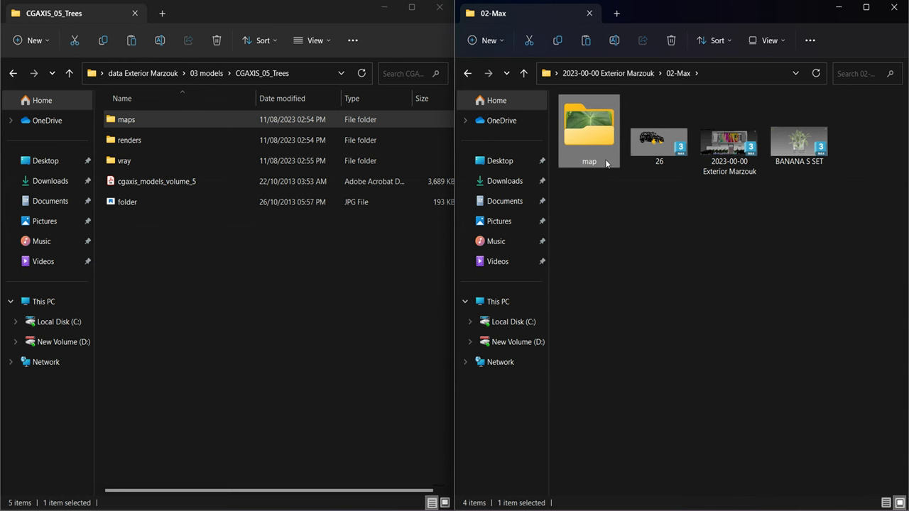
# Compare the tree maps with the project maps, then open the CGAXIS_05_Trees renders folder.
pyautogui.doubleClick(141, 118)
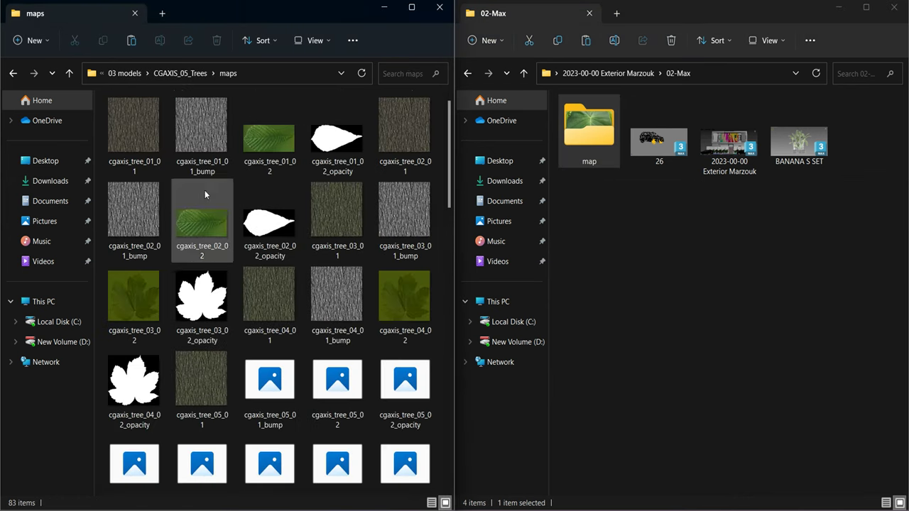
pyautogui.doubleClick(590, 131)
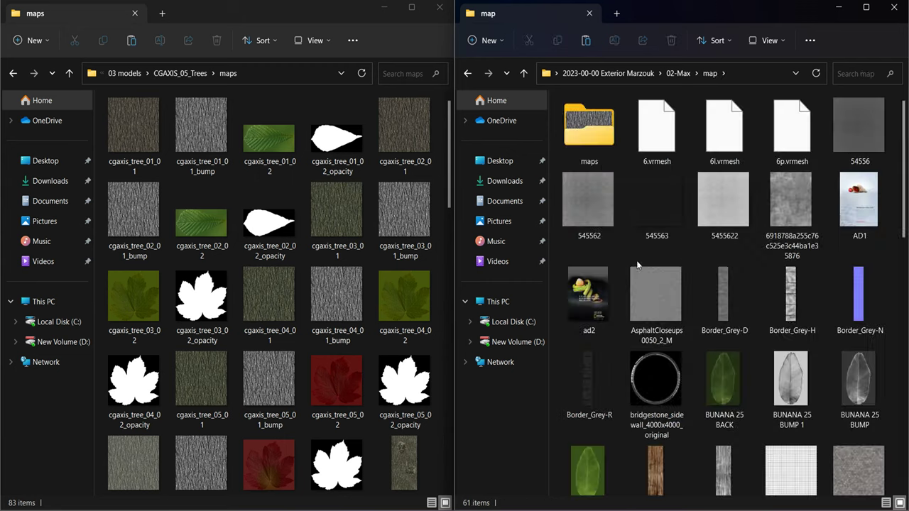
pyautogui.click(524, 74)
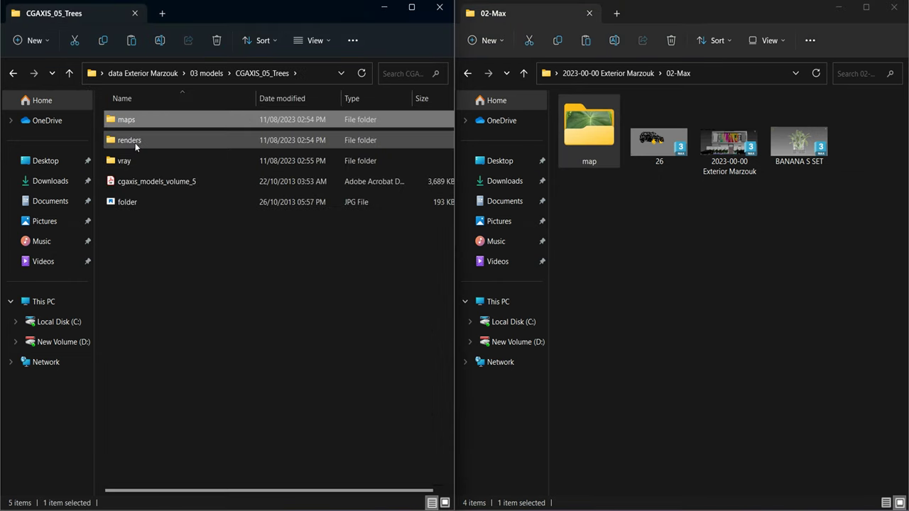
pyautogui.click(135, 142)
pyautogui.doubleClick(135, 142)
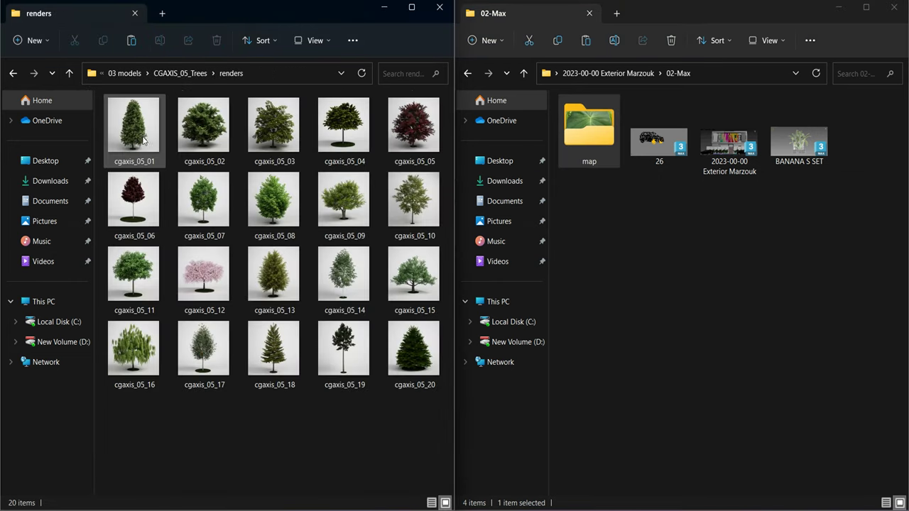
# Preview renders cgaxis_05_01 to 05_03 maximized, then switch to the 001 (1).jpeg photo.
pyautogui.click(142, 133)
pyautogui.doubleClick(143, 133)
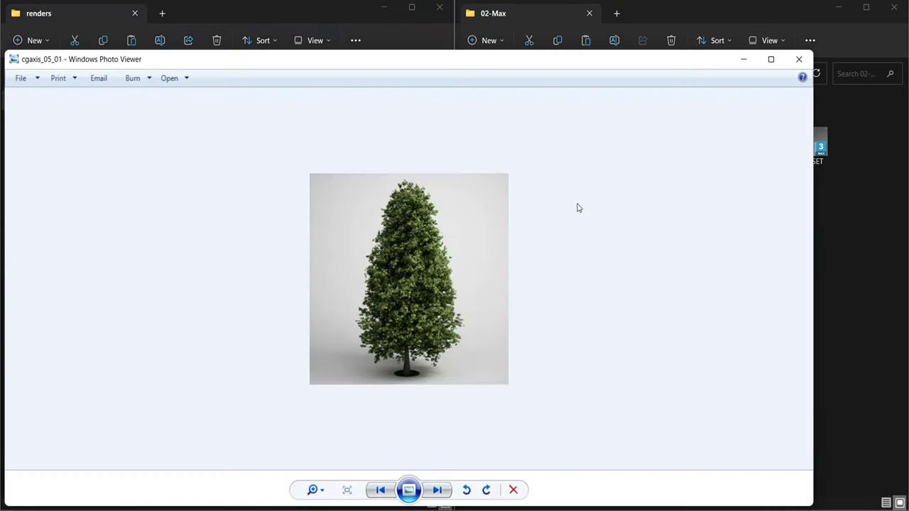
pyautogui.click(781, 61)
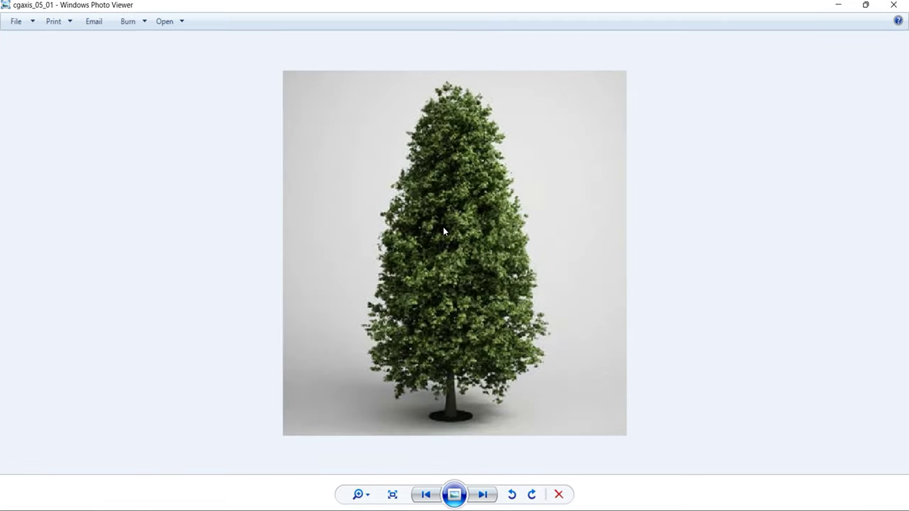
pyautogui.scroll(-1, 442, 225)
pyautogui.scroll(1, 445, 235)
pyautogui.scroll(-1, 445, 235)
pyautogui.scroll(1, 454, 226)
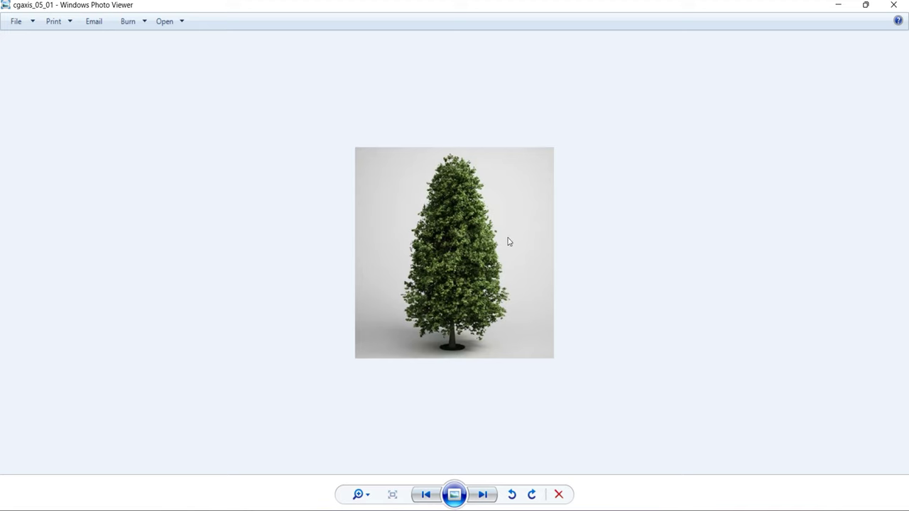
pyautogui.scroll(-1, 508, 241)
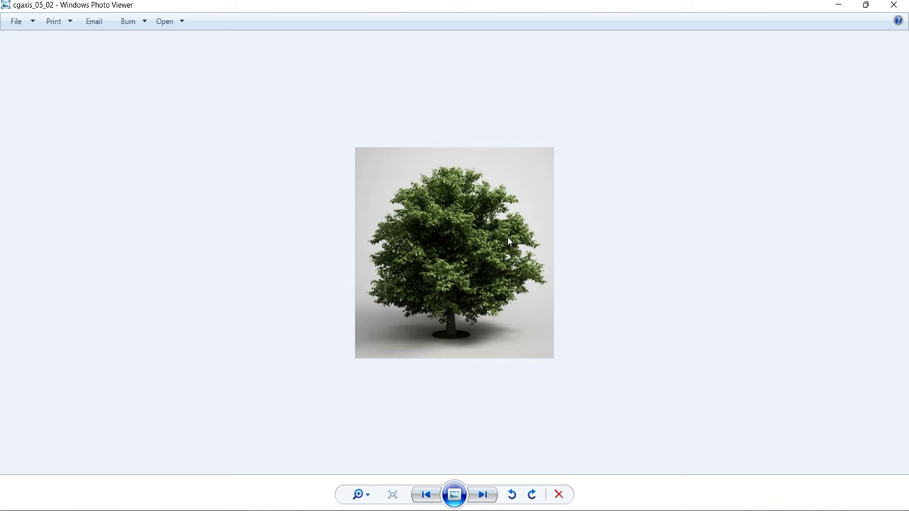
pyautogui.scroll(-1, 508, 241)
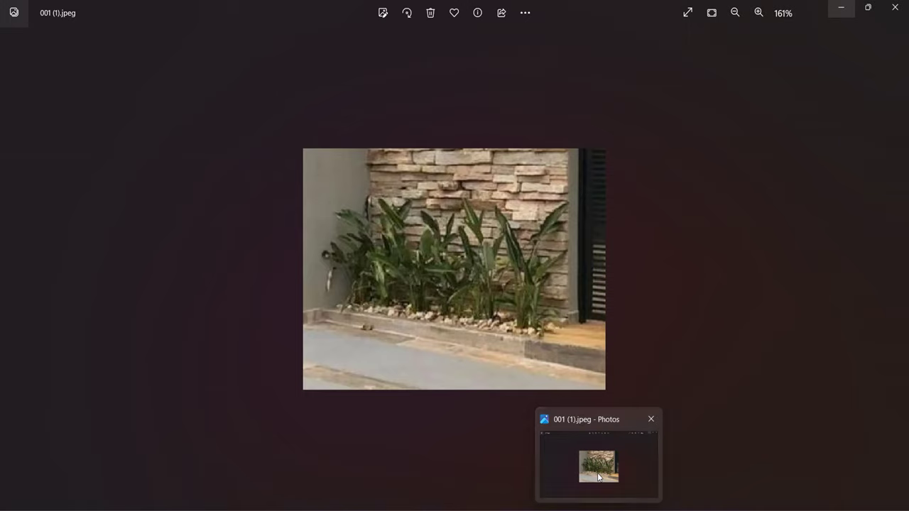
pyautogui.click(598, 477)
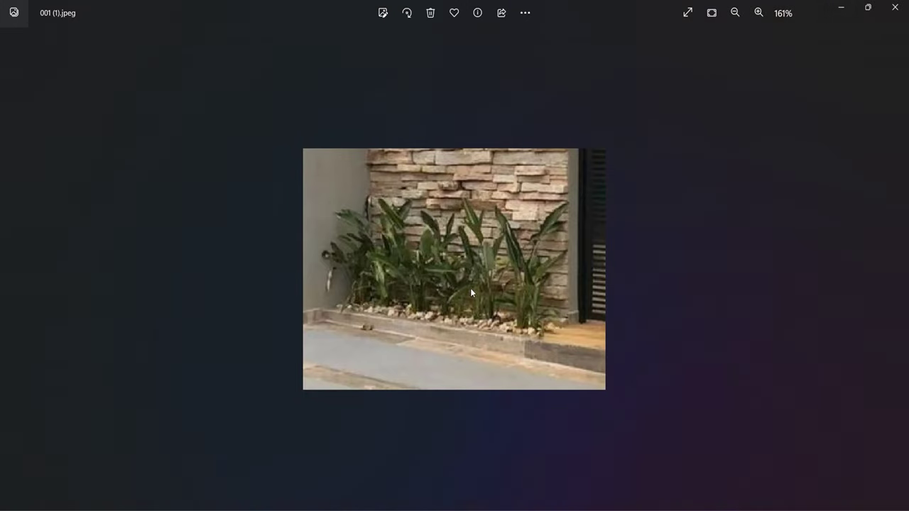
# Minimize the Photos window to bring back the cgaxis_05_03 tree render.
pyautogui.click(840, 9)
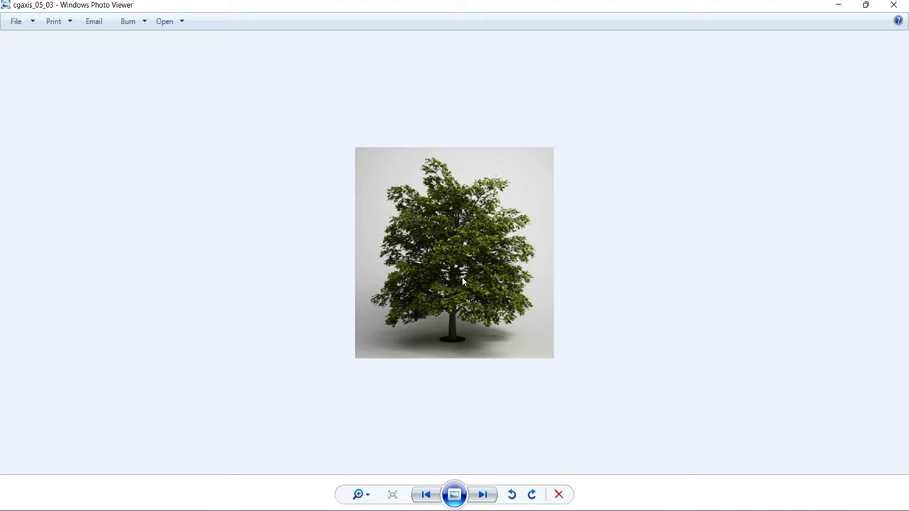
# Browse the tree renders, settle on cgaxis_05_03, and minimize Photo Viewer.
pyautogui.press('Right')
pyautogui.press('Right')
pyautogui.press('Right')
pyautogui.press('Right')
pyautogui.press('Right')
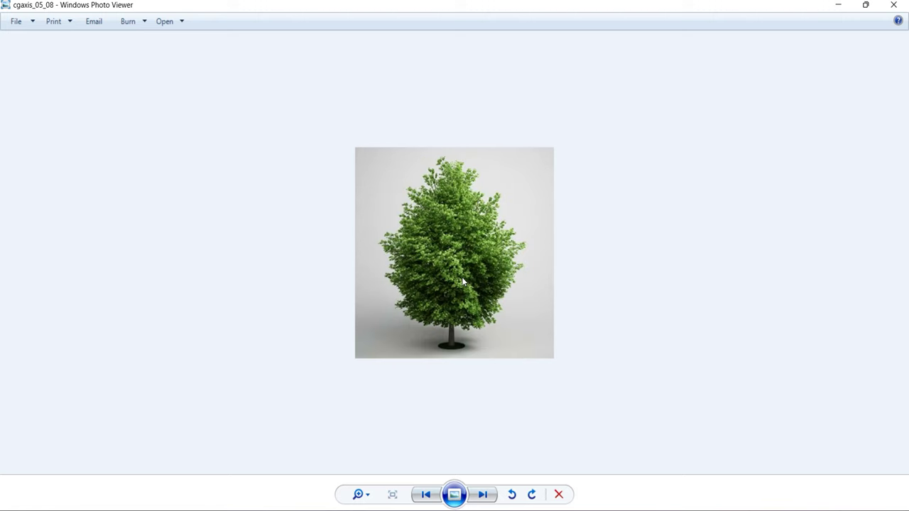
pyautogui.press('Right')
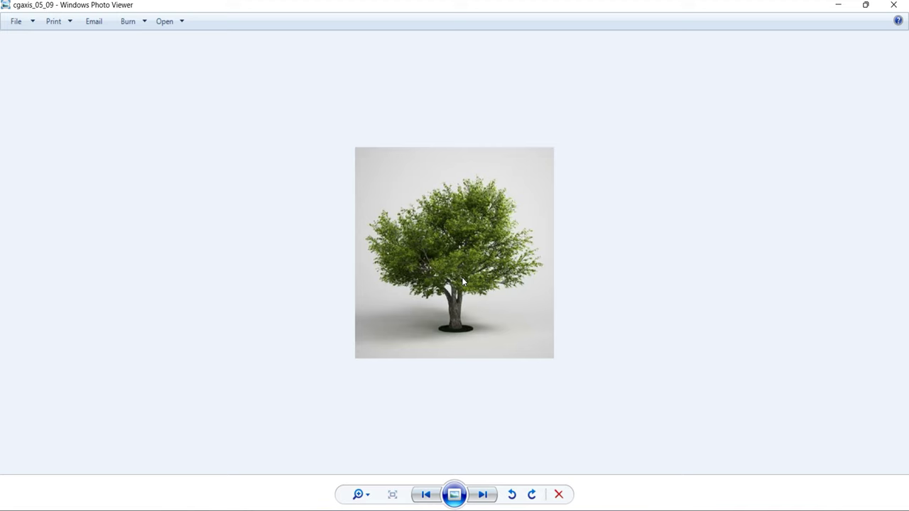
pyautogui.scroll(-1, 462, 282)
pyautogui.scroll(-4, 461, 282)
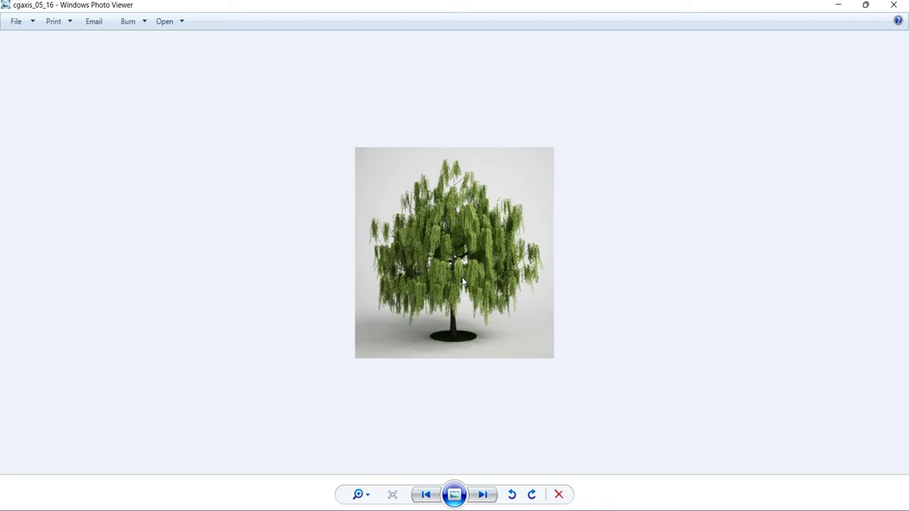
pyautogui.scroll(-2, 461, 282)
pyautogui.scroll(-2, 462, 282)
pyautogui.scroll(-1, 461, 282)
pyautogui.scroll(-1, 461, 282)
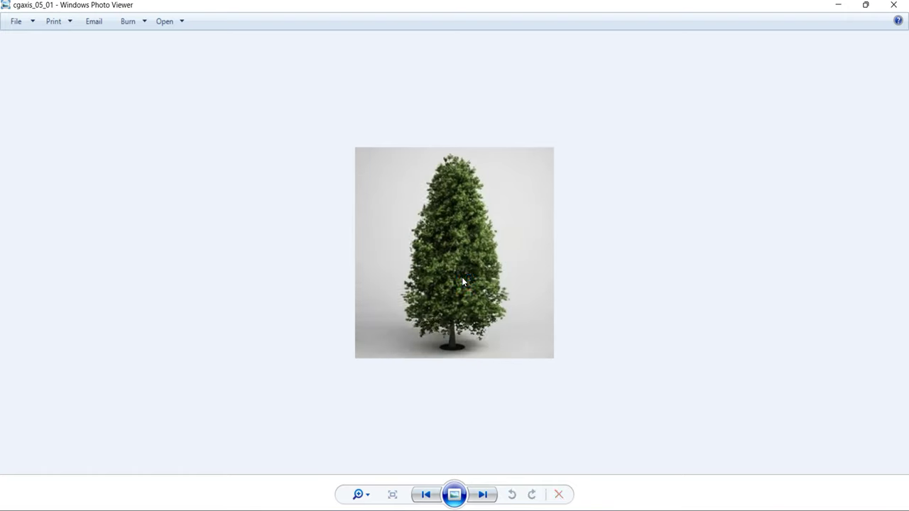
pyautogui.scroll(-2, 462, 282)
pyautogui.scroll(-1, 461, 282)
pyautogui.scroll(1, 461, 282)
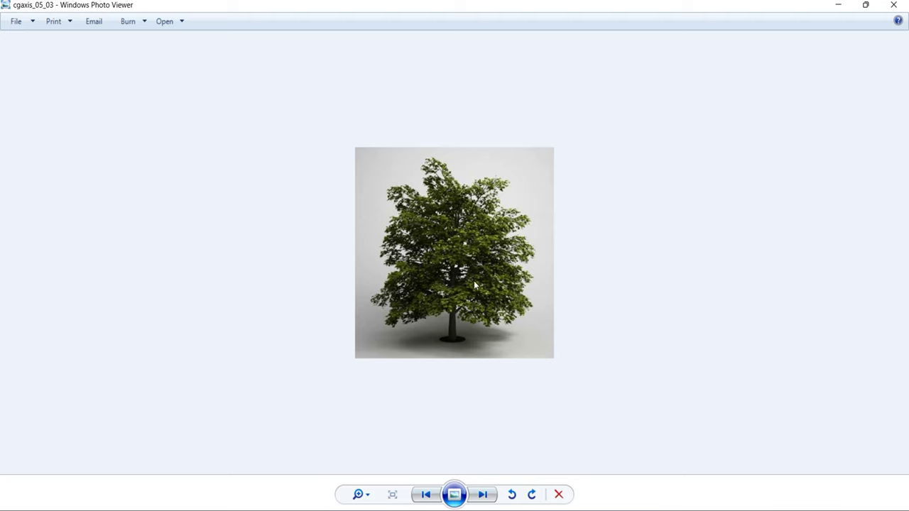
pyautogui.scroll(-1, 474, 282)
pyautogui.scroll(-1, 474, 284)
pyautogui.scroll(-1, 474, 284)
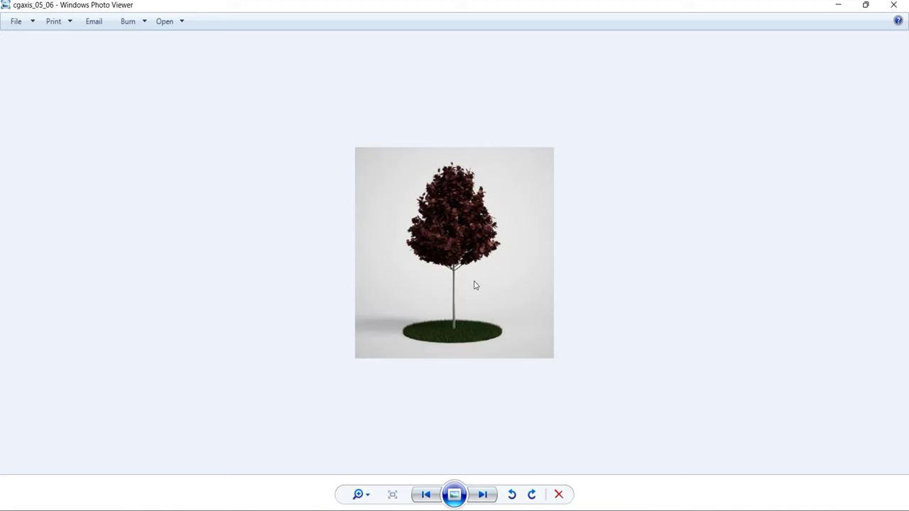
pyautogui.scroll(-1, 472, 277)
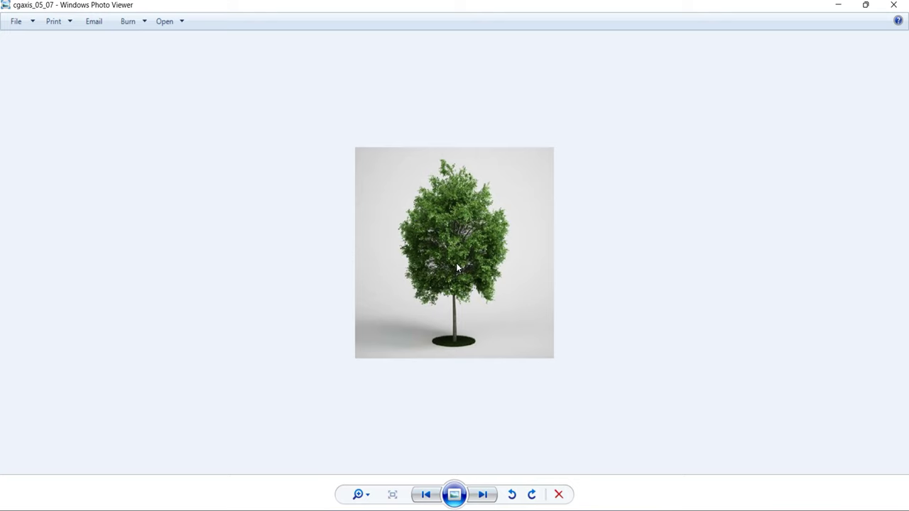
pyautogui.press('Right')
pyautogui.press('Right')
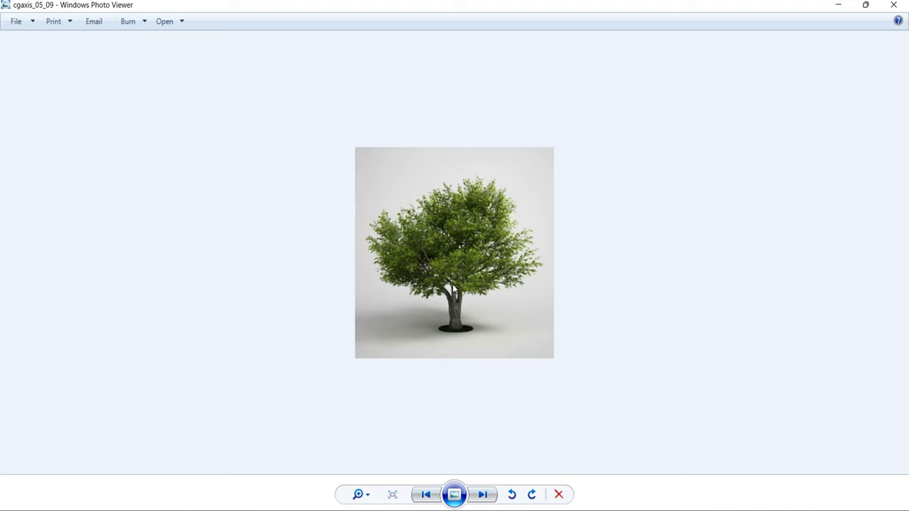
pyautogui.press('Right')
pyautogui.press('Right')
pyautogui.press('Right')
pyautogui.press('Right')
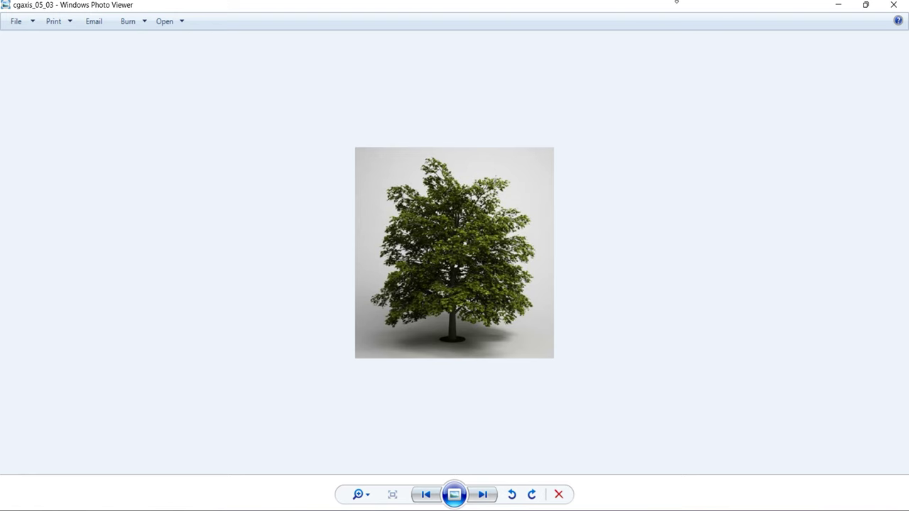
pyautogui.click(838, 5)
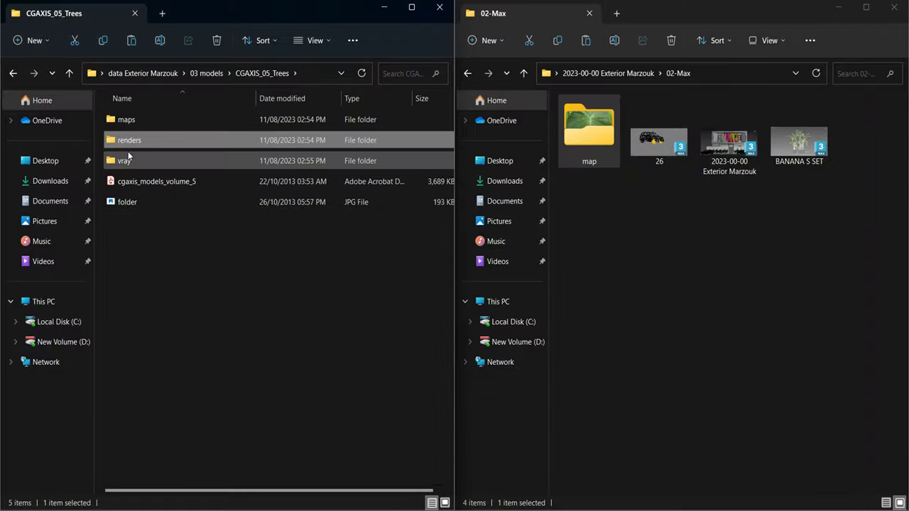
# Open the vray folder and select the cgaxis_05_03 scene, checking it against its render.
pyautogui.doubleClick(127, 157)
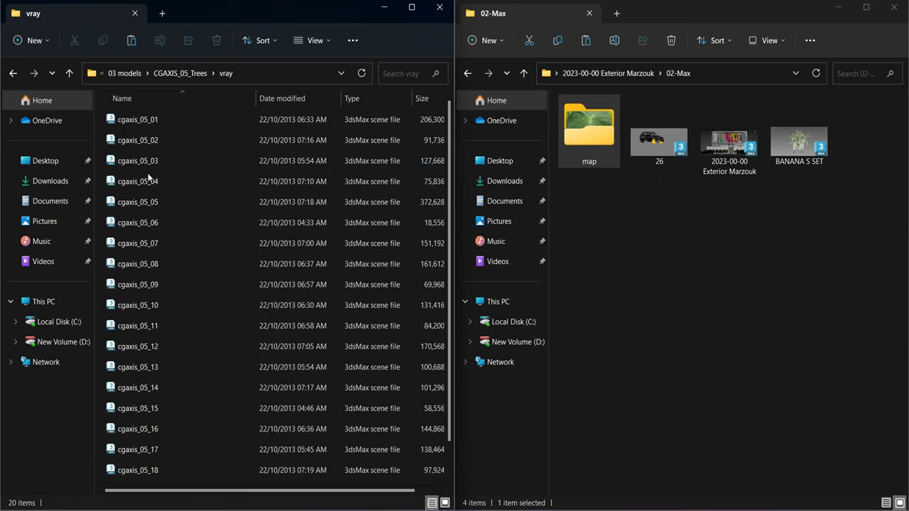
pyautogui.click(147, 161)
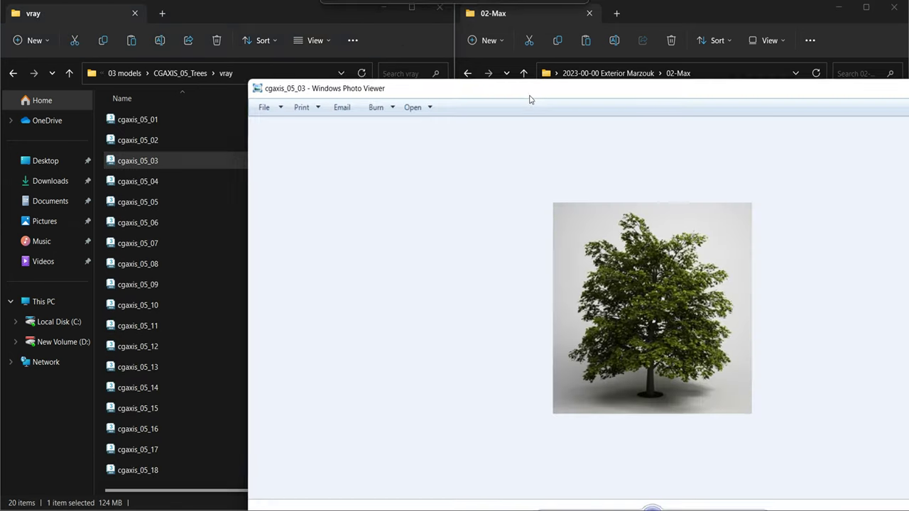
pyautogui.moveTo(530, 99); pyautogui.dragTo(566, 101)
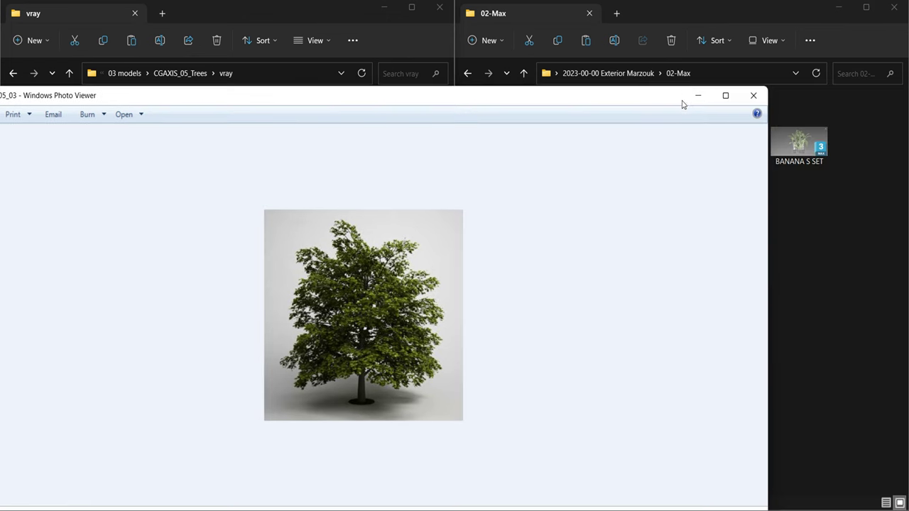
pyautogui.click(683, 102)
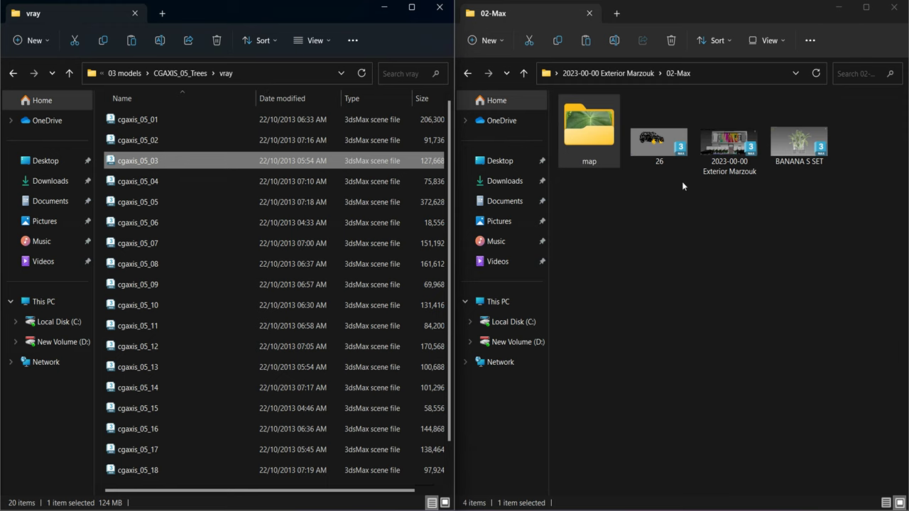
# Permanently delete the files 26 and BANANA S SET from 02-Max.
pyautogui.click(653, 146)
pyautogui.hotkey('shift', 'Delete')
pyautogui.press('Return')
pyautogui.click(745, 156)
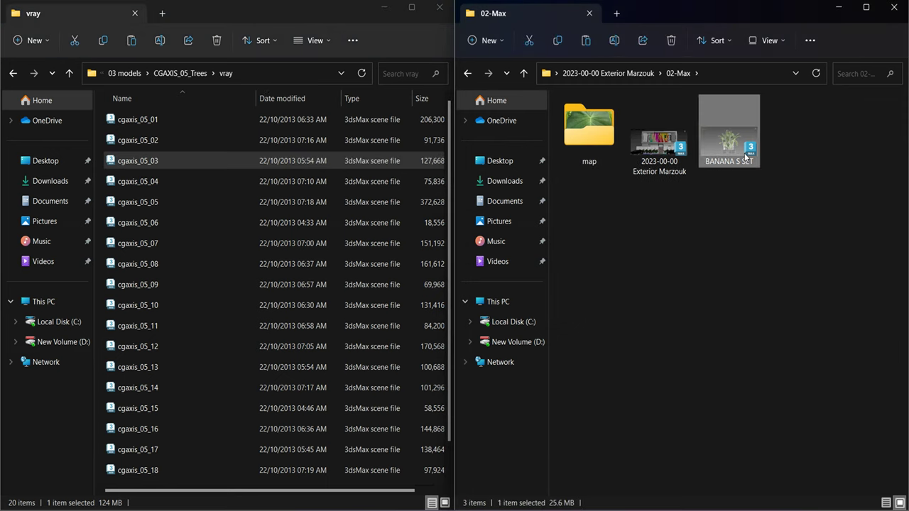
pyautogui.press('Delete')
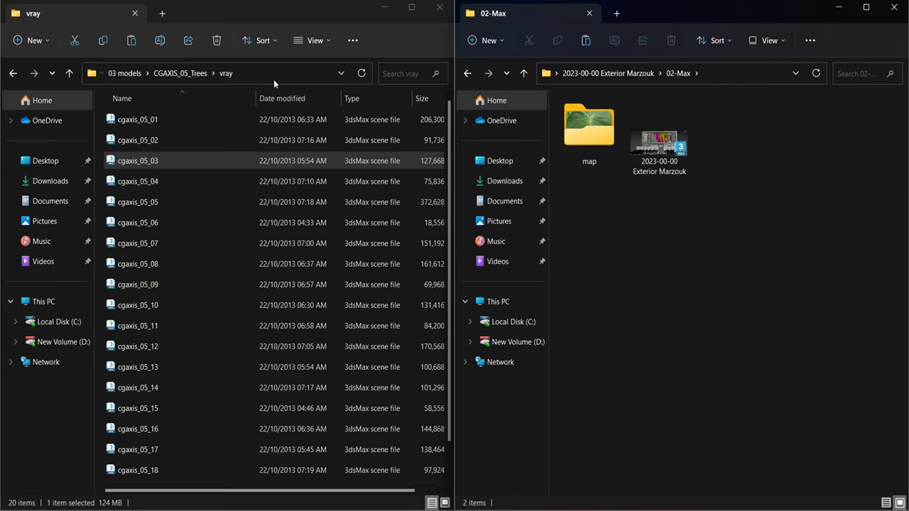
# Copy the vray folder's path and return to the 3ds Max scene's File menu.
pyautogui.click(274, 78)
pyautogui.rightClick(279, 76)
pyautogui.click(301, 116)
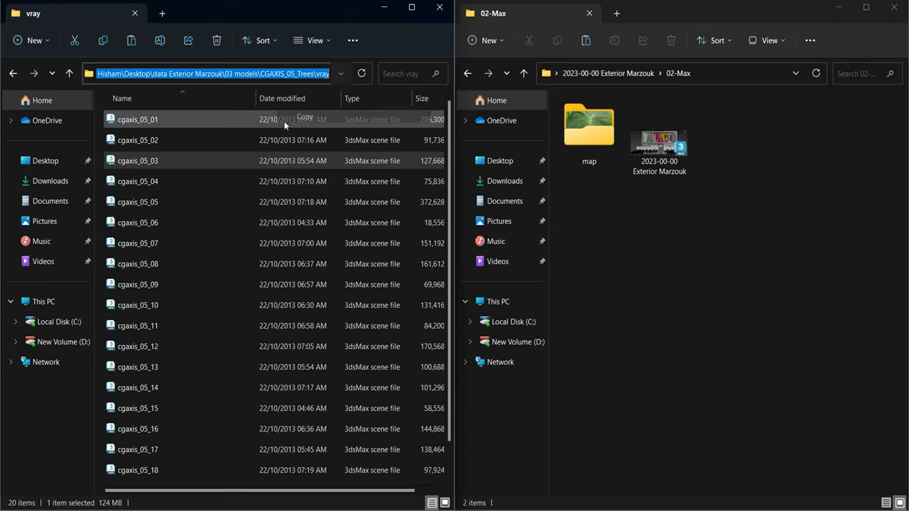
pyautogui.moveTo(571, 506)
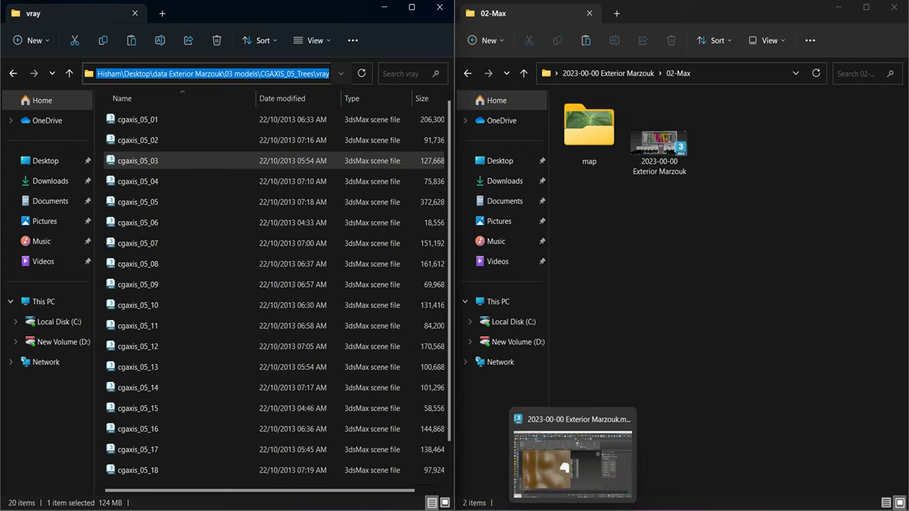
pyautogui.click(572, 458)
pyautogui.click(11, 19)
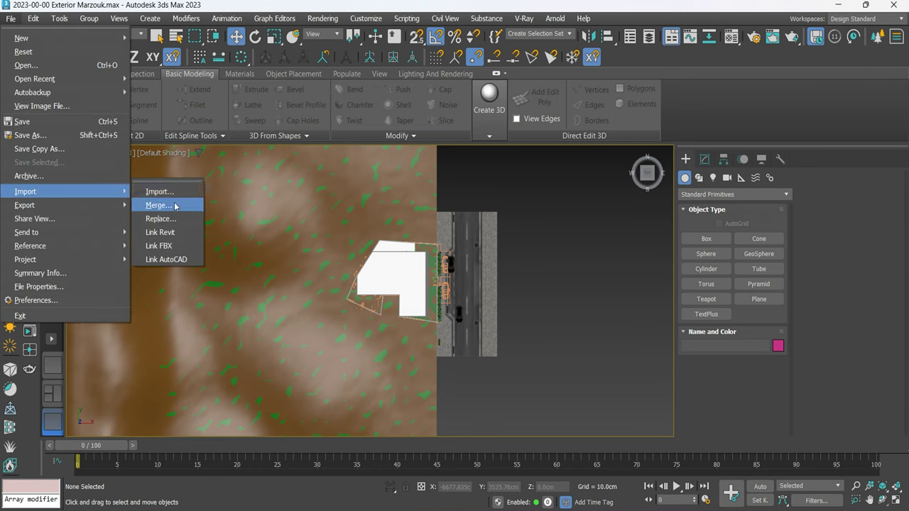
# Merge all objects from the cgaxis_05_03 scene into Exterior Marzouk.
pyautogui.click(175, 206)
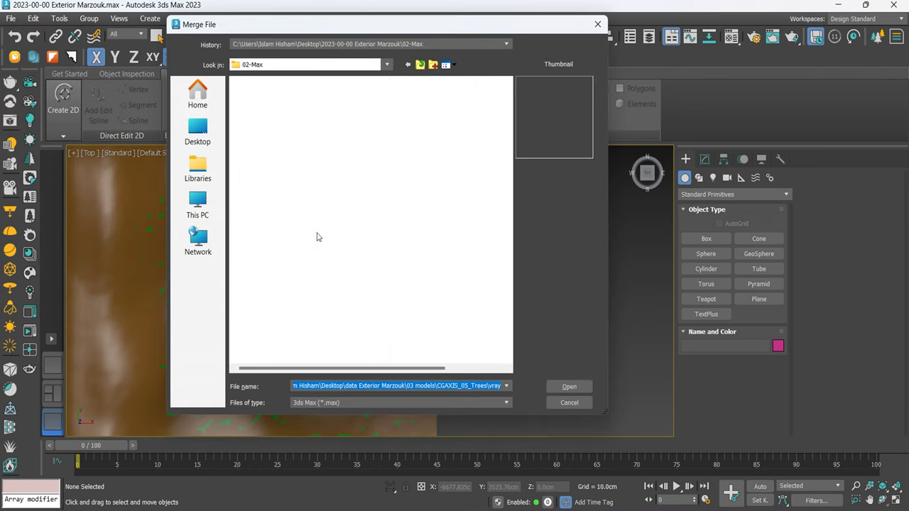
pyautogui.click(282, 122)
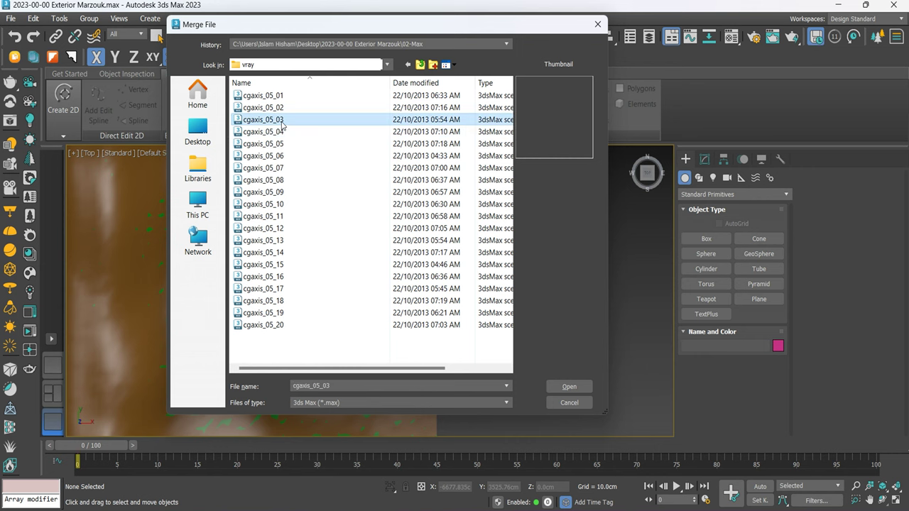
pyautogui.click(568, 386)
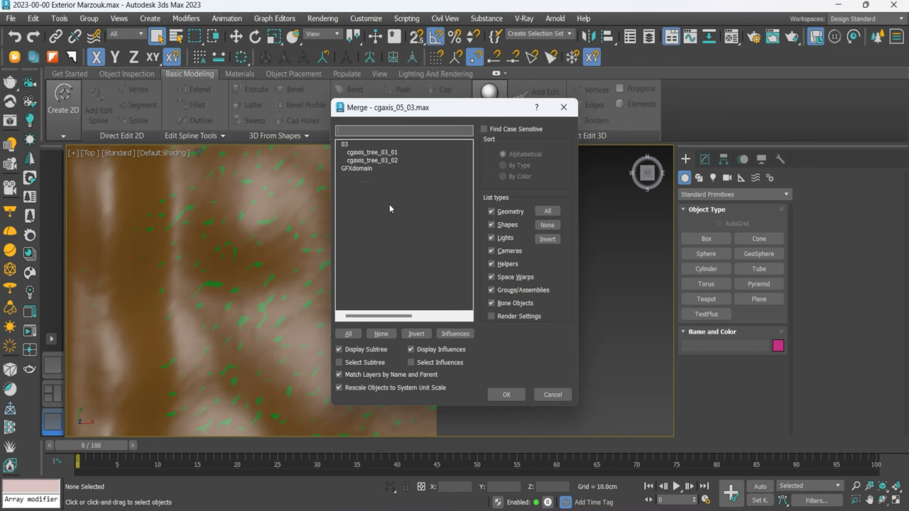
pyautogui.click(348, 333)
pyautogui.click(506, 394)
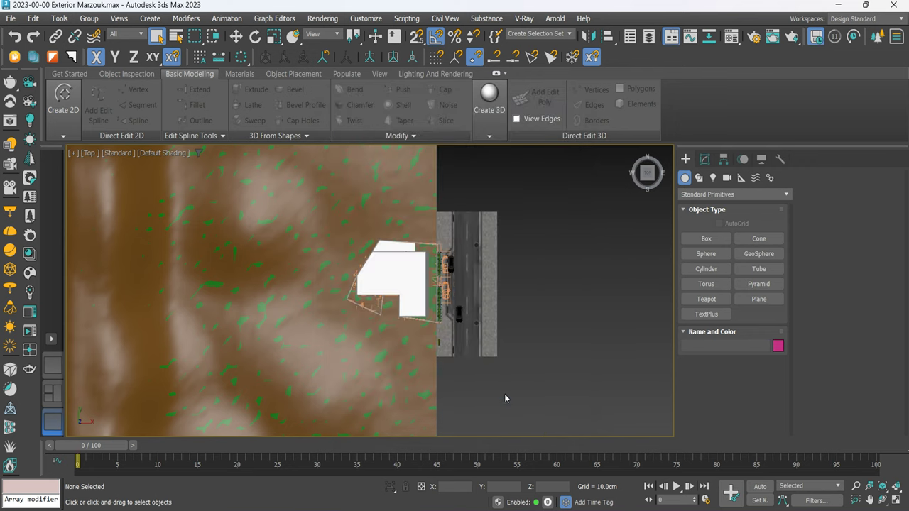
# Dismiss the file notice and Scene Converter, then move the merged tree to the right of the road.
pyautogui.click(500, 288)
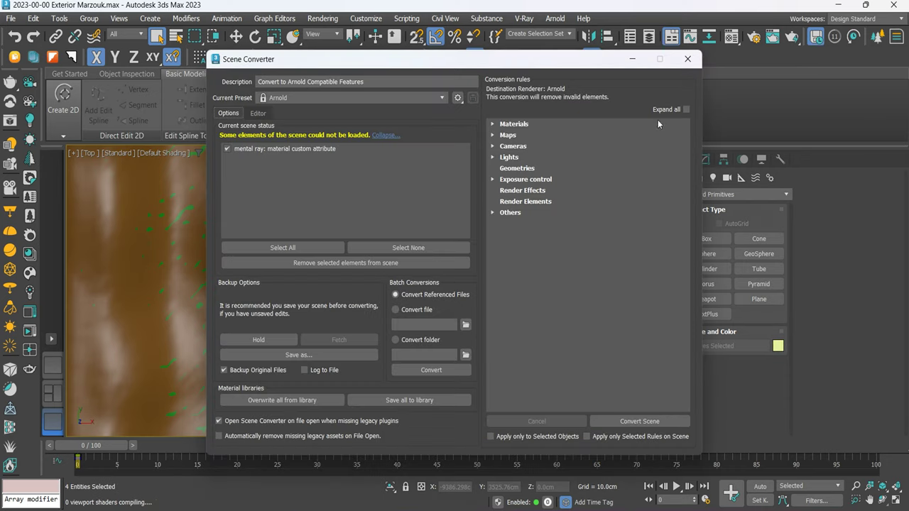
pyautogui.click(687, 60)
pyautogui.click(236, 36)
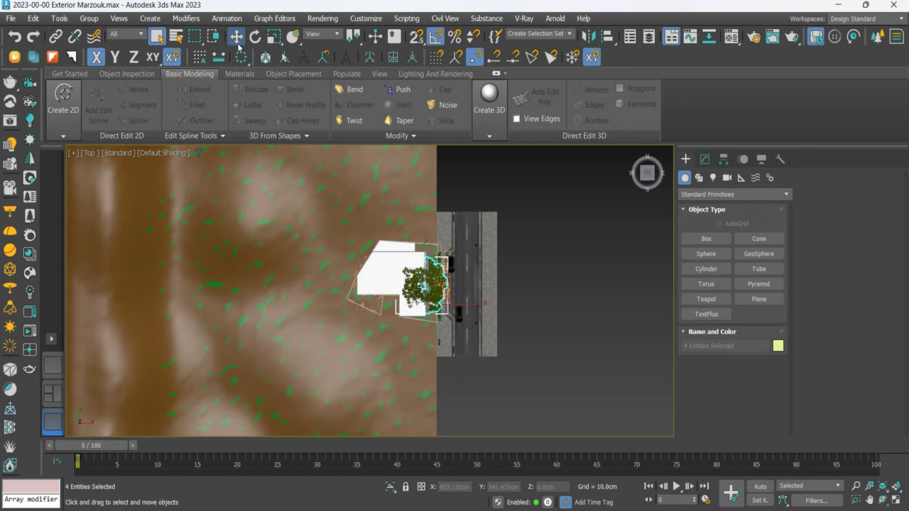
pyautogui.moveTo(448, 290); pyautogui.dragTo(602, 290)
pyautogui.press('z')
pyautogui.keyDown('alt'); pyautogui.moveTo(601, 289); pyautogui.dragTo(497, 142, button='middle'); pyautogui.keyUp('alt')
pyautogui.scroll(2, 481, 311)
pyautogui.click(426, 299)
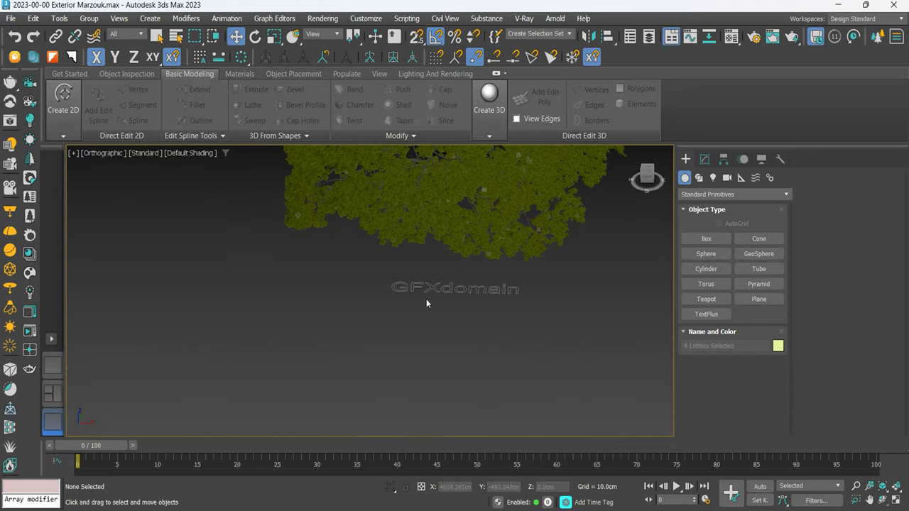
pyautogui.scroll(2, 410, 316)
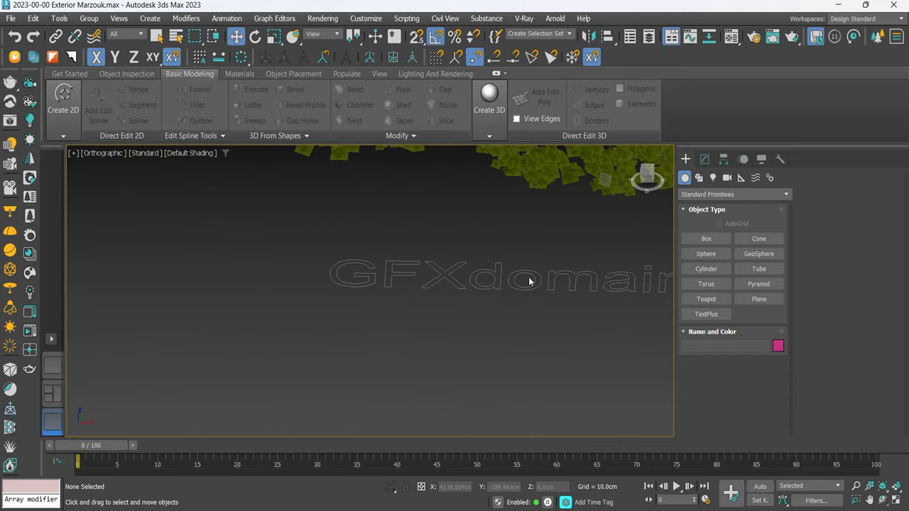
# Unfreeze all objects and delete the GFXdomain text.
pyautogui.rightClick(484, 257)
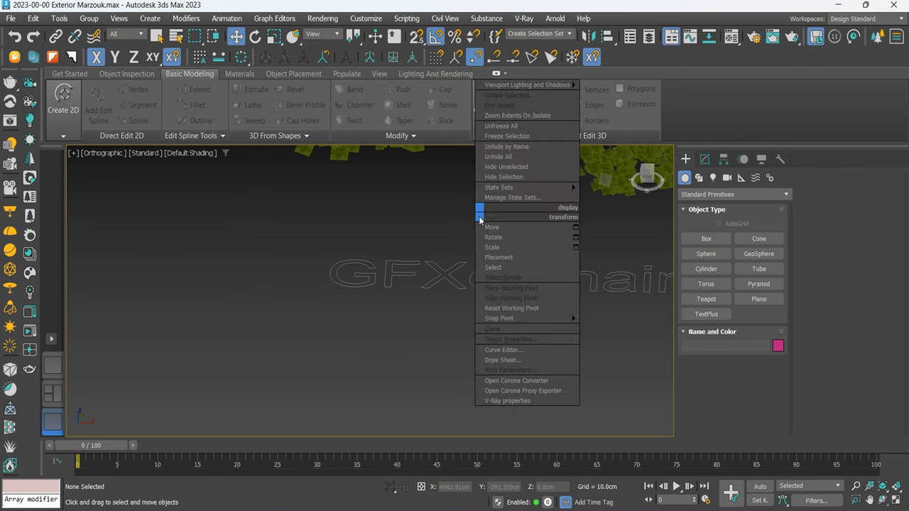
pyautogui.click(509, 126)
pyautogui.click(526, 263)
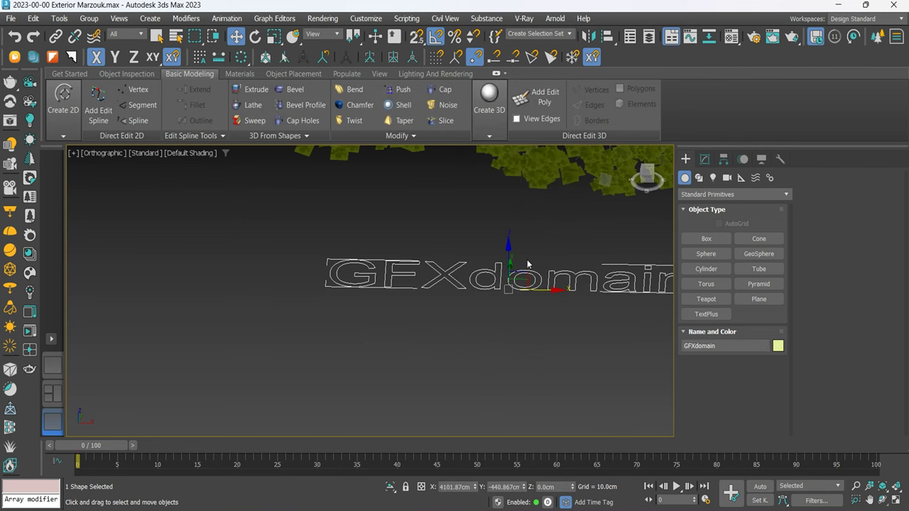
pyautogui.press('Delete')
# Switch to the Front view and select the tree.
pyautogui.scroll(-3, 392, 419)
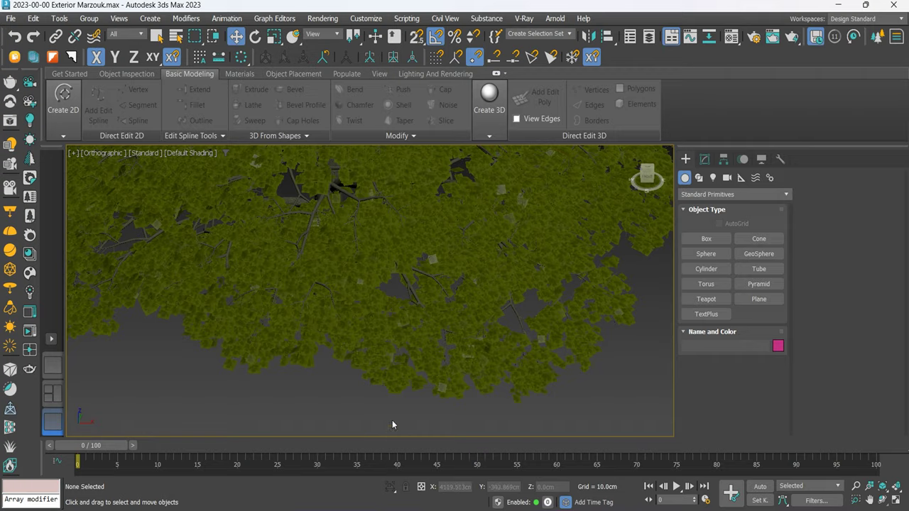
pyautogui.press('f')
pyautogui.scroll(-3, 507, 248)
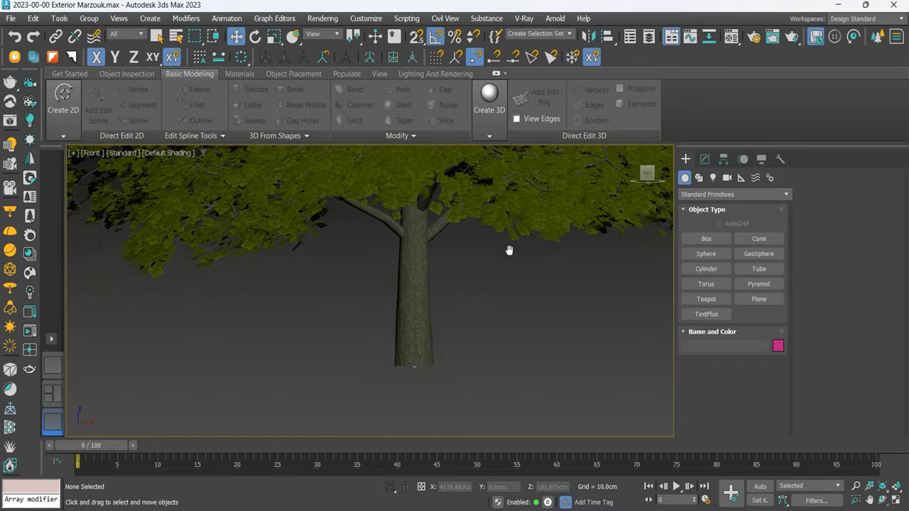
pyautogui.click(436, 294)
pyautogui.scroll(-3, 430, 344)
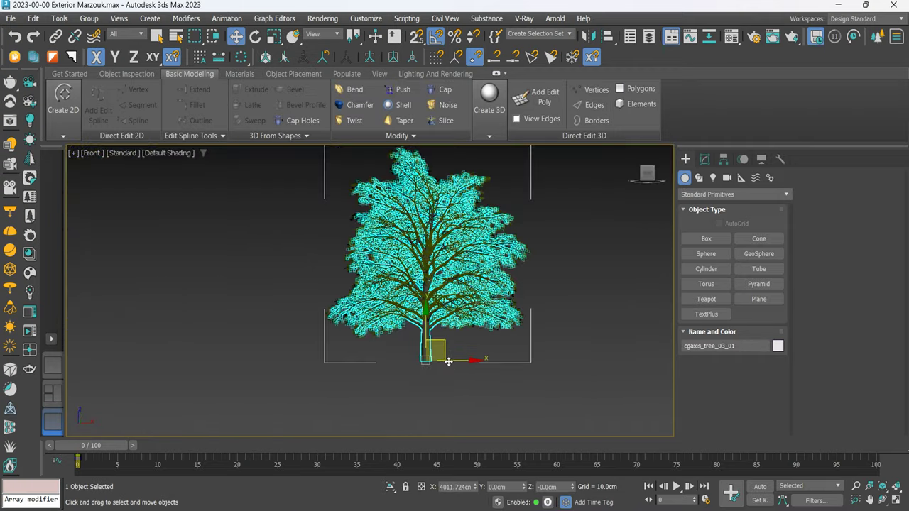
pyautogui.keyDown('shift'); pyautogui.moveTo(429, 344); pyautogui.dragTo(628, 344); pyautogui.keyUp('shift')
pyautogui.scroll(5, 470, 368)
pyautogui.click(440, 298)
pyautogui.scroll(-5, 433, 298)
pyautogui.hotkey('ctrl', 'z')
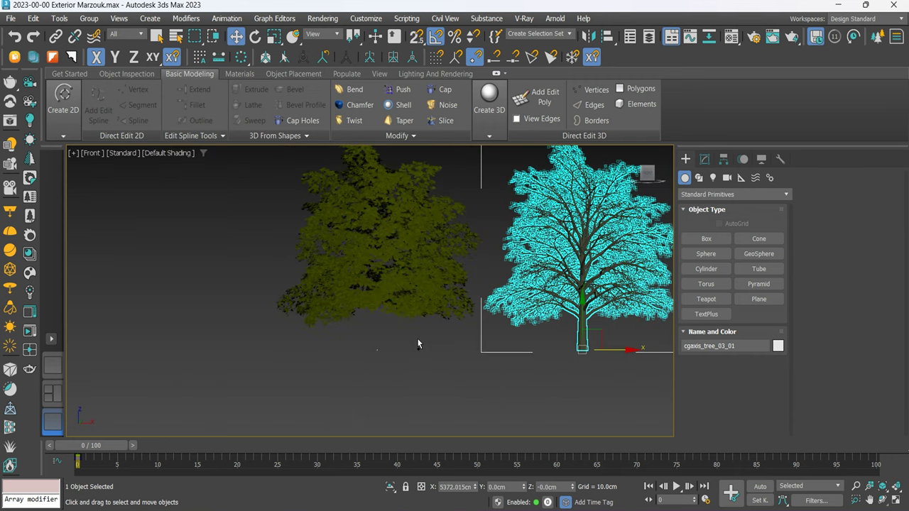
pyautogui.hotkey('ctrl', 'z')
pyautogui.hotkey('shift', 'z')
pyautogui.hotkey('shift', 'z')
pyautogui.hotkey('shift', 'z')
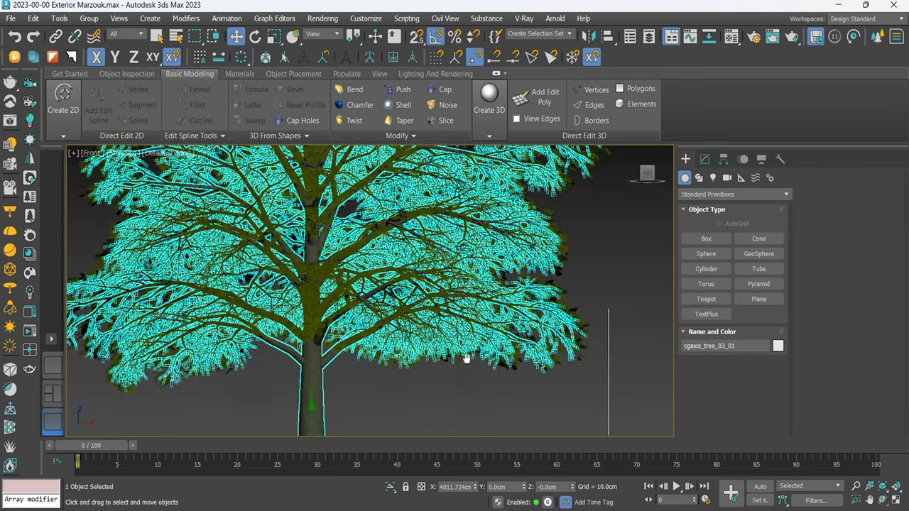
pyautogui.hotkey('shift', 'z')
pyautogui.click(539, 325)
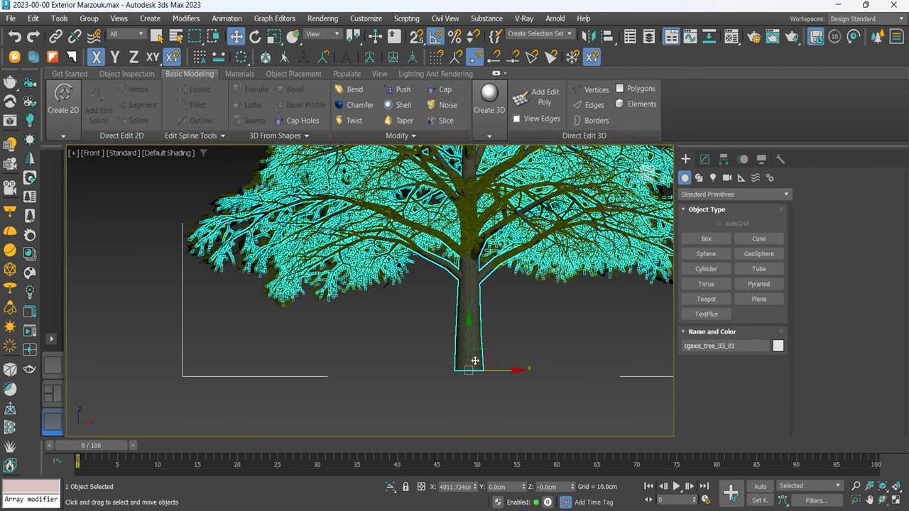
# Attach the canopy mesh to the cgaxis_tree_03_01 trunk, making one Editable Mesh object.
pyautogui.click(706, 161)
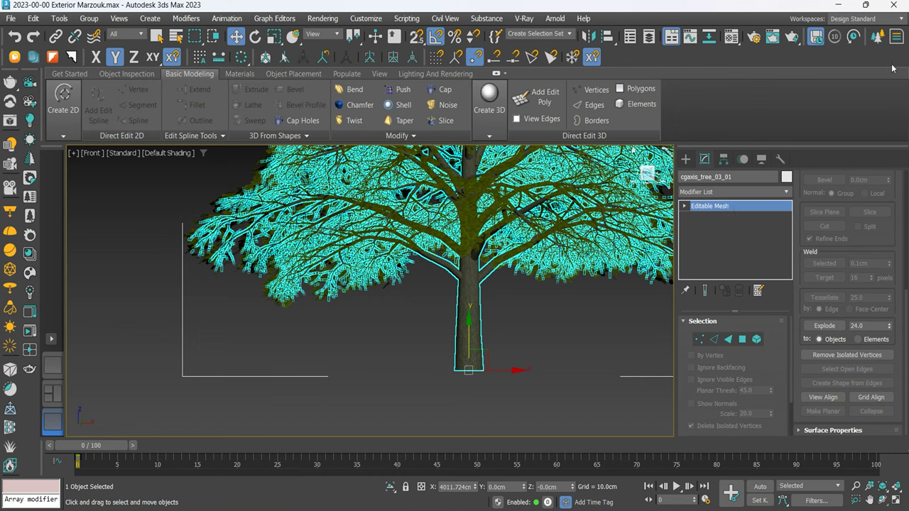
pyautogui.scroll(2, 852, 298)
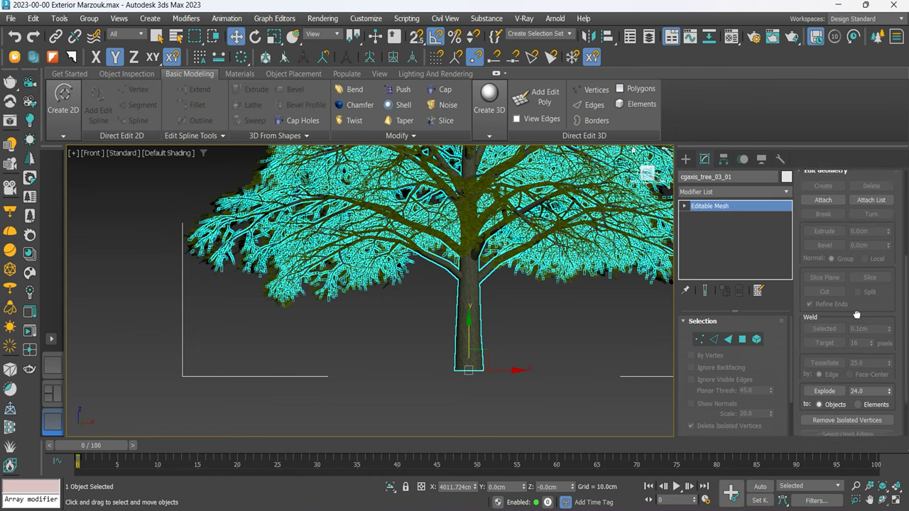
pyautogui.scroll(2, 853, 344)
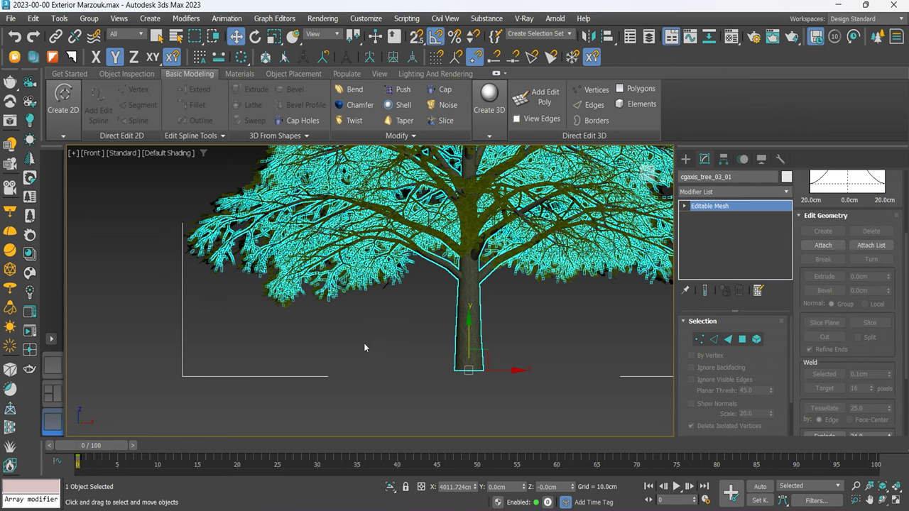
pyautogui.click(829, 246)
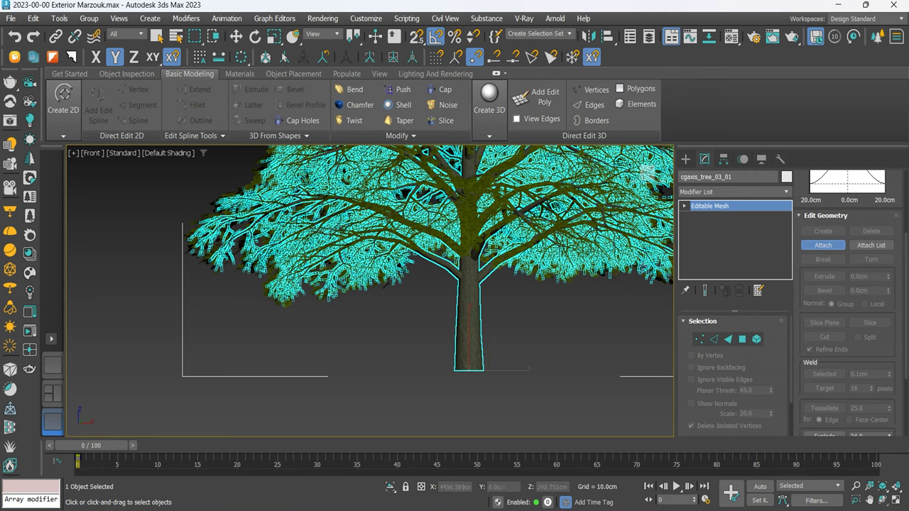
pyautogui.scroll(5, 568, 273)
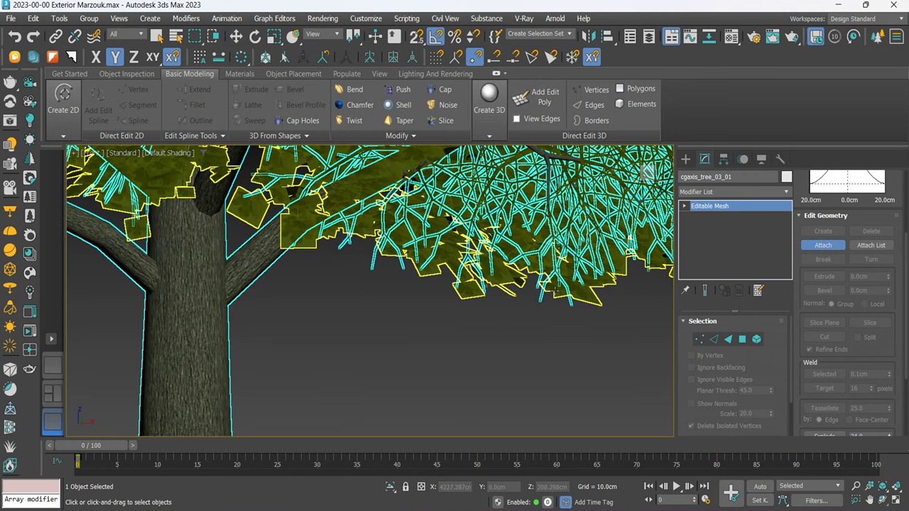
pyautogui.click(550, 295)
pyautogui.click(519, 244)
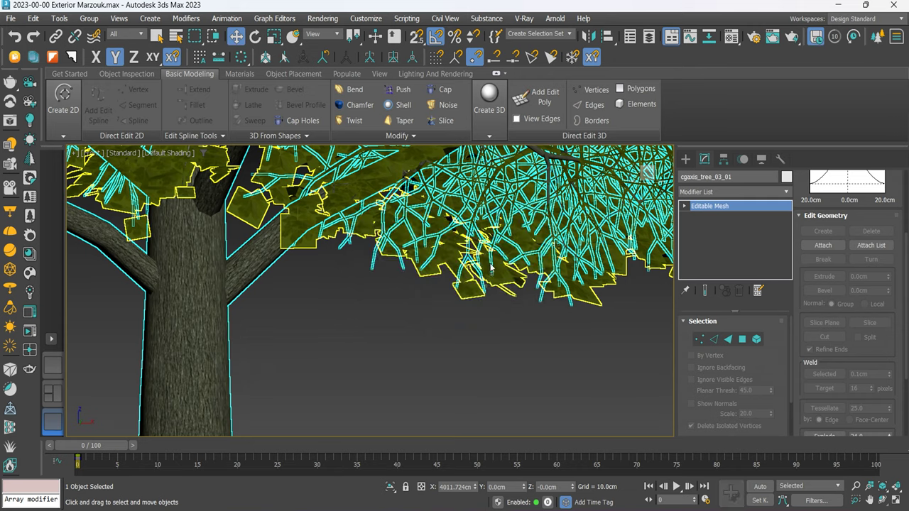
pyautogui.scroll(-2, 492, 269)
pyautogui.scroll(-2, 485, 266)
pyautogui.scroll(-2, 479, 278)
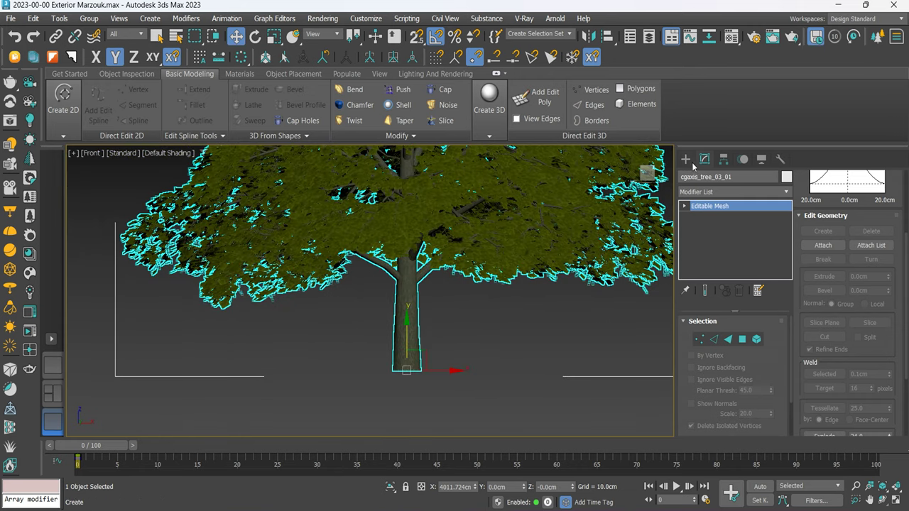
pyautogui.click(685, 159)
pyautogui.moveTo(435, 374); pyautogui.dragTo(396, 374, button='middle')
# Turn on viewport statistics with 7, framing the house and tree together.
pyautogui.hotkey('shift', 'z')
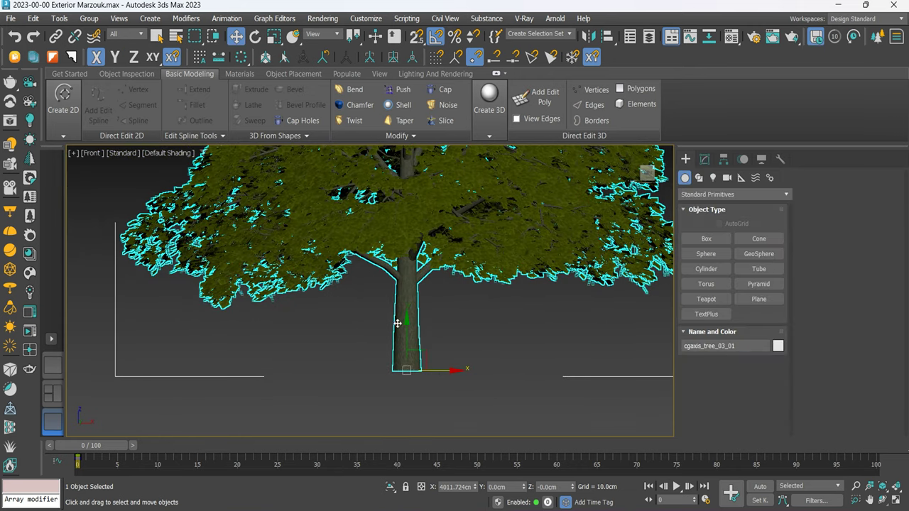
pyautogui.scroll(-4, 452, 301)
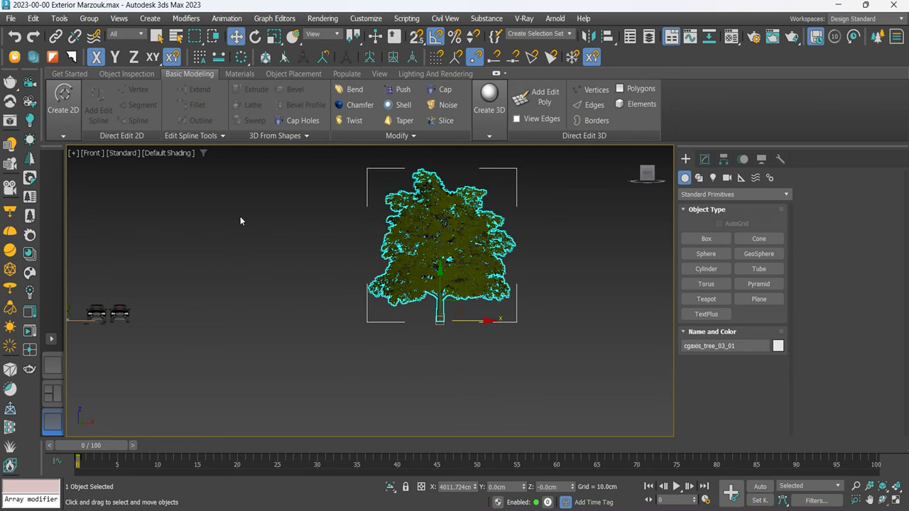
pyautogui.press('7')
pyautogui.moveTo(276, 286); pyautogui.dragTo(382, 308, button='middle')
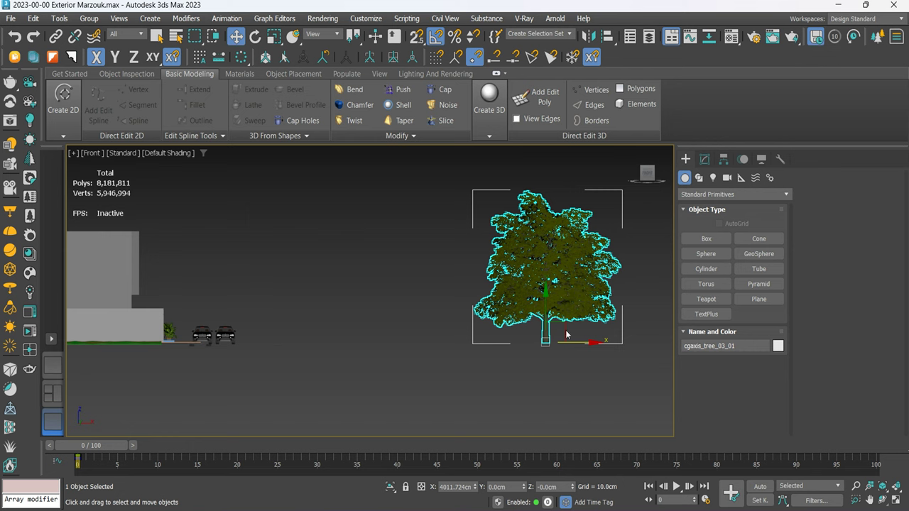
# Try Shift-dragging tree copies, cancelling Clone Options each time, then move and delete the tree.
pyautogui.keyDown('shift'); pyautogui.moveTo(568, 336); pyautogui.dragTo(461, 336); pyautogui.keyUp('shift')
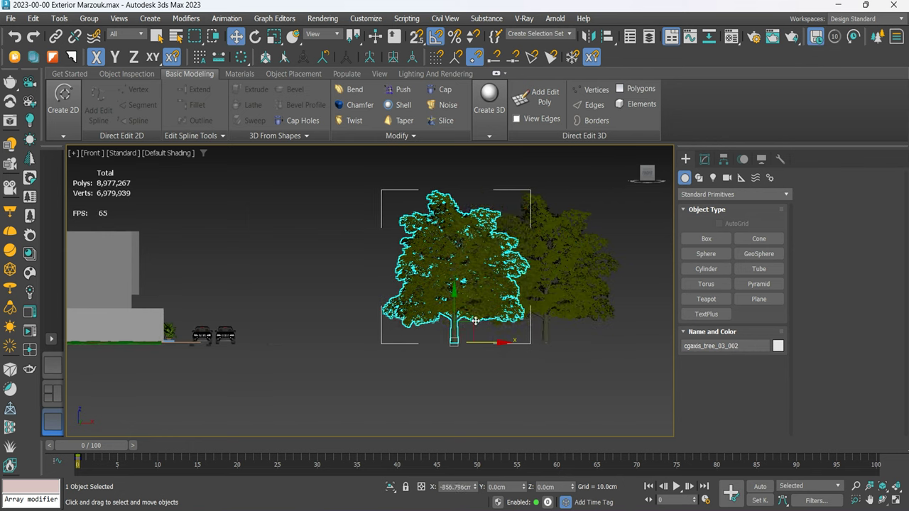
pyautogui.click(503, 310)
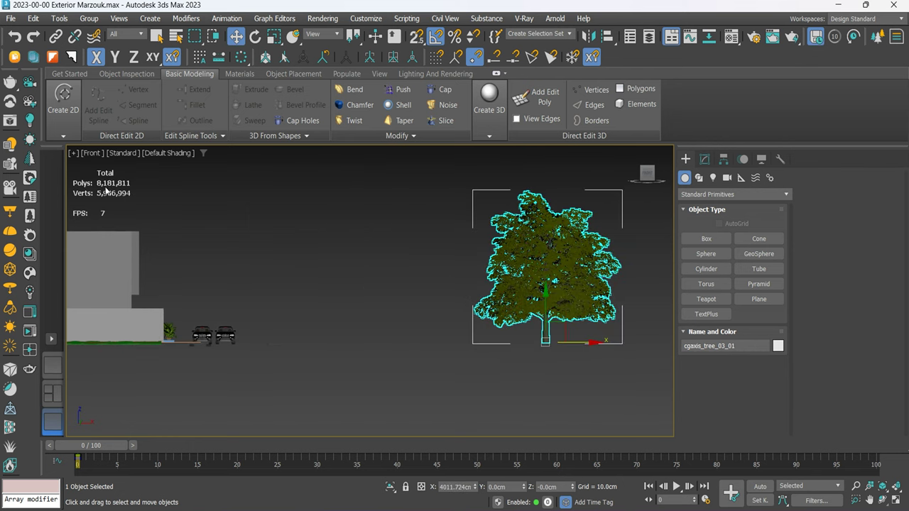
pyautogui.keyDown('shift'); pyautogui.rightClick(540, 348); pyautogui.keyUp('shift')
pyautogui.click(545, 258)
pyautogui.keyDown('shift'); pyautogui.moveTo(591, 331); pyautogui.dragTo(513, 330); pyautogui.keyUp('shift')
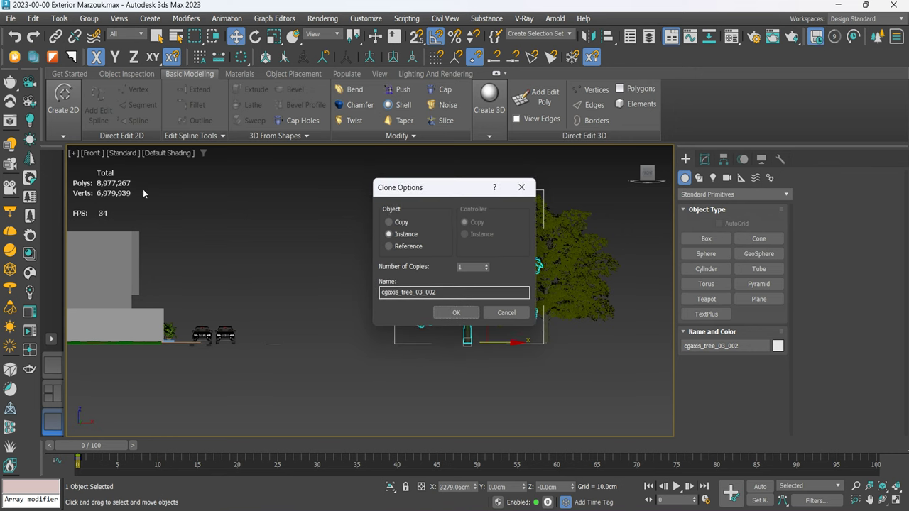
pyautogui.click(506, 312)
pyautogui.scroll(2, 541, 291)
pyautogui.scroll(-2, 541, 290)
pyautogui.moveTo(573, 345)
pyautogui.mouseDown()
pyautogui.moveTo(634, 367)
pyautogui.moveTo(470, 270)
pyautogui.mouseUp()
pyautogui.press('Delete')
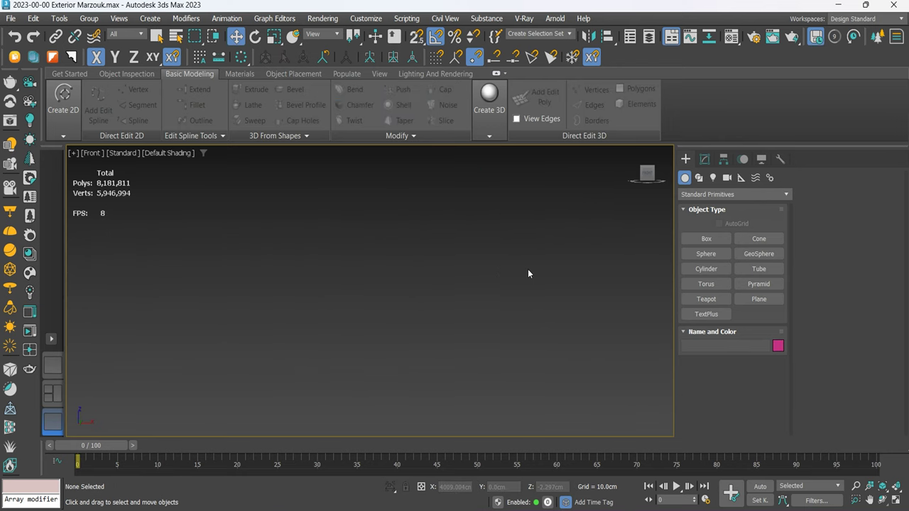
# Undo to restore the tree, check its quad menu for a V-Ray export entry, then open Customize.
pyautogui.hotkey('ctrl', 'z')
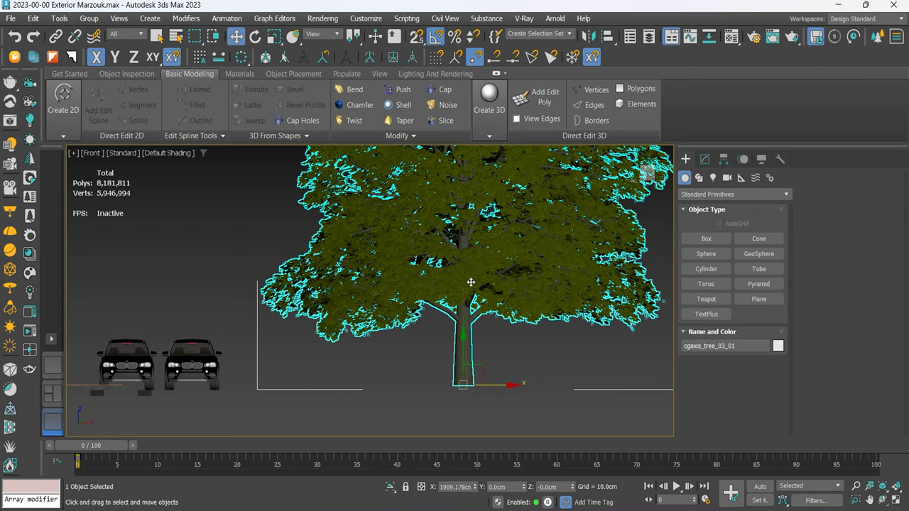
pyautogui.rightClick(500, 254)
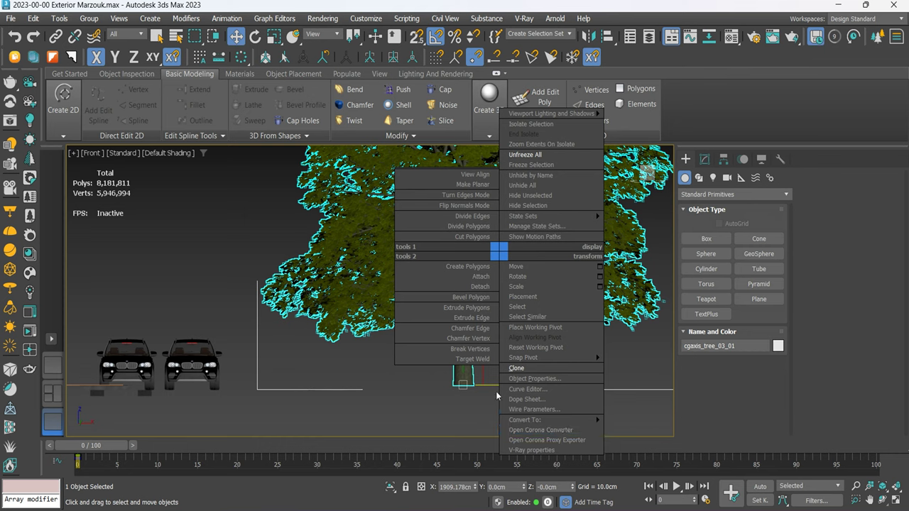
pyautogui.click(482, 407)
pyautogui.moveTo(525, 420)
pyautogui.rightClick(476, 240)
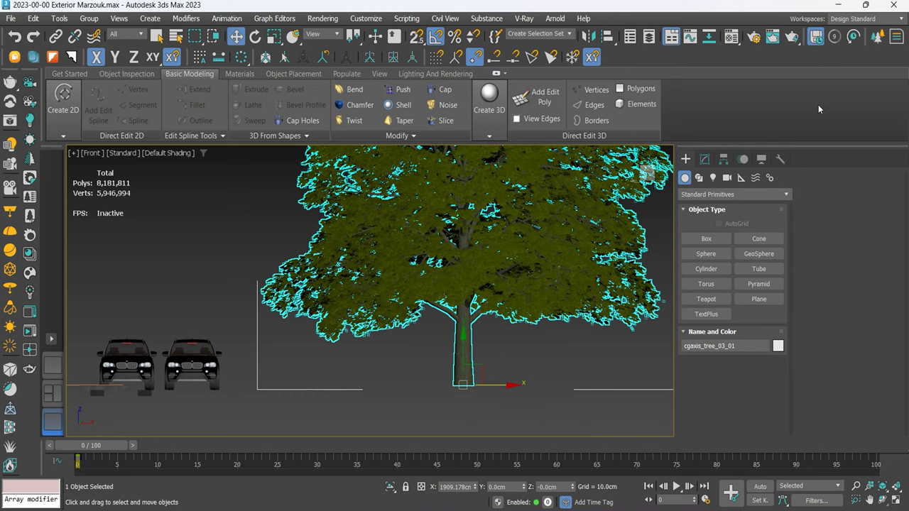
pyautogui.rightClick(460, 262)
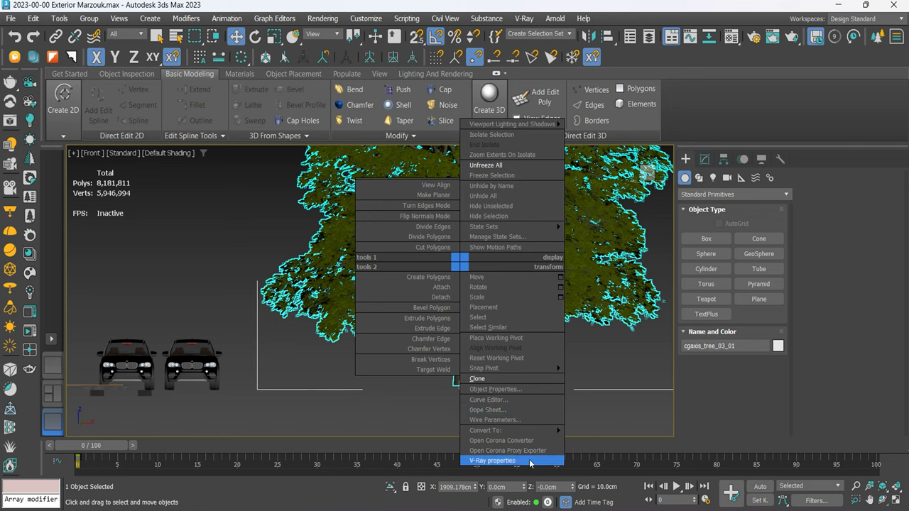
pyautogui.moveTo(497, 368)
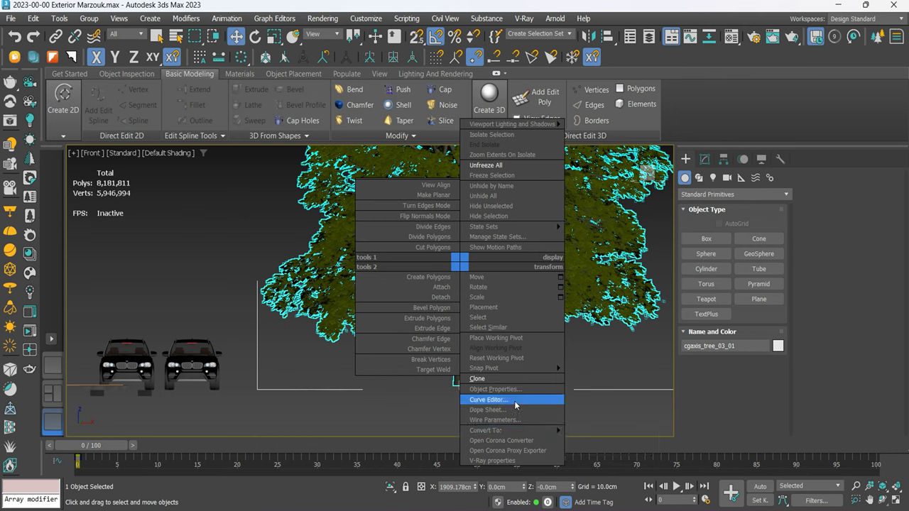
pyautogui.click(590, 340)
pyautogui.click(376, 22)
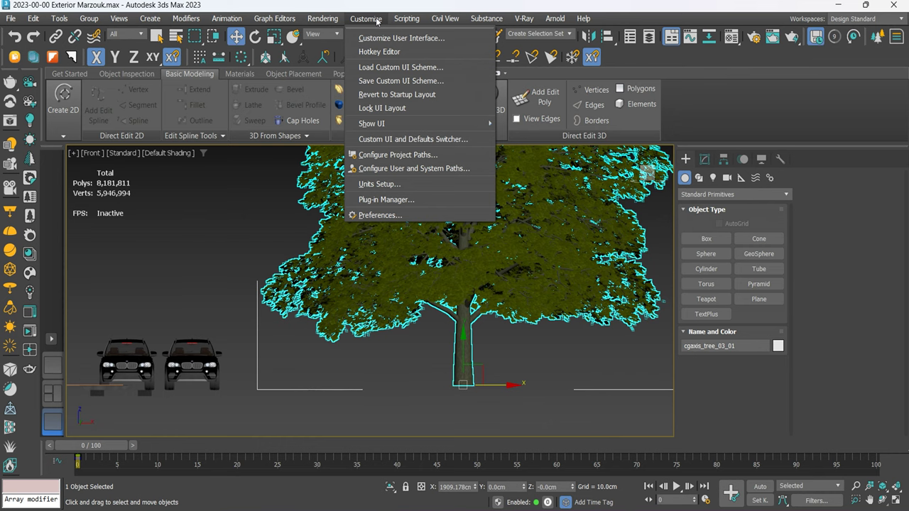
# Open Customize User Interface on the Quads tab and scroll to the VRayProxy actions.
pyautogui.click(374, 37)
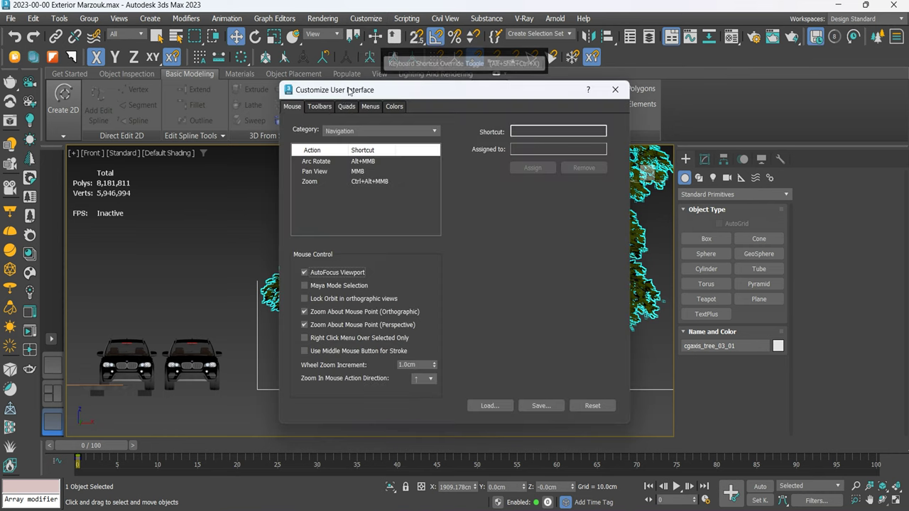
pyautogui.moveTo(348, 90); pyautogui.dragTo(357, 83)
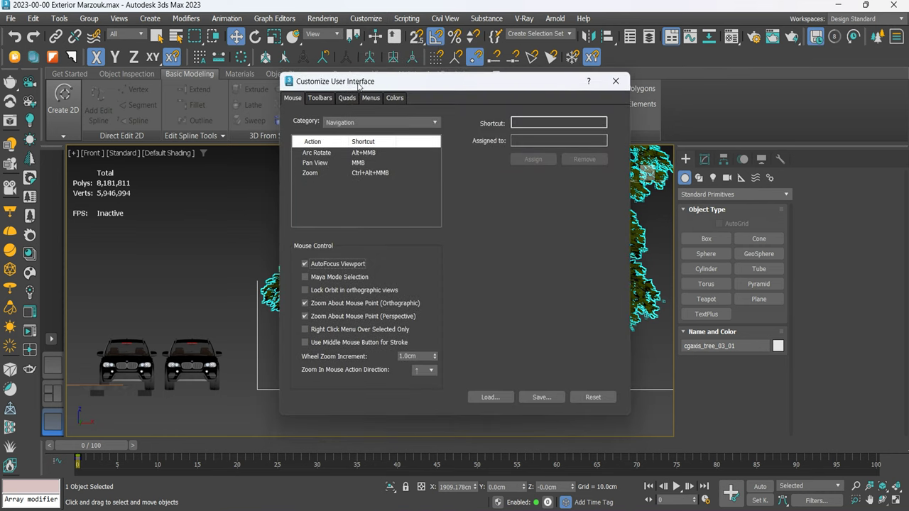
pyautogui.click(328, 99)
pyautogui.click(357, 98)
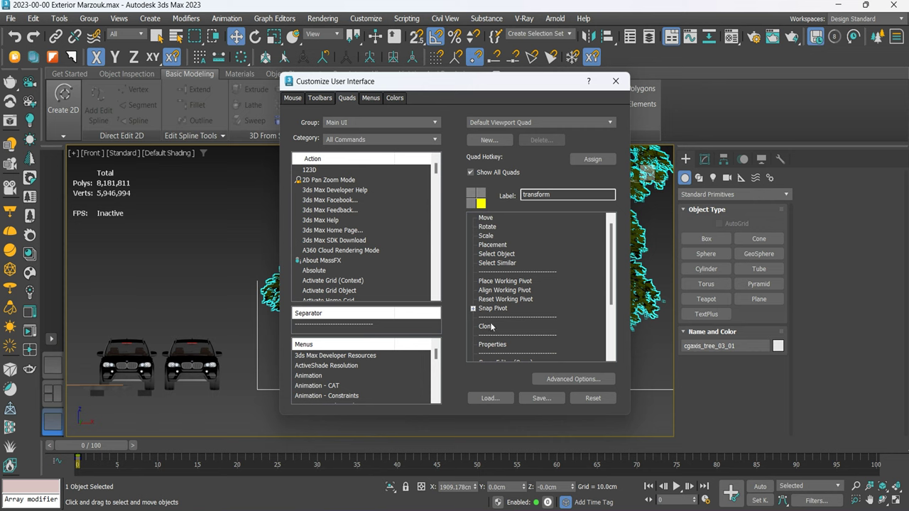
pyautogui.scroll(-3, 491, 328)
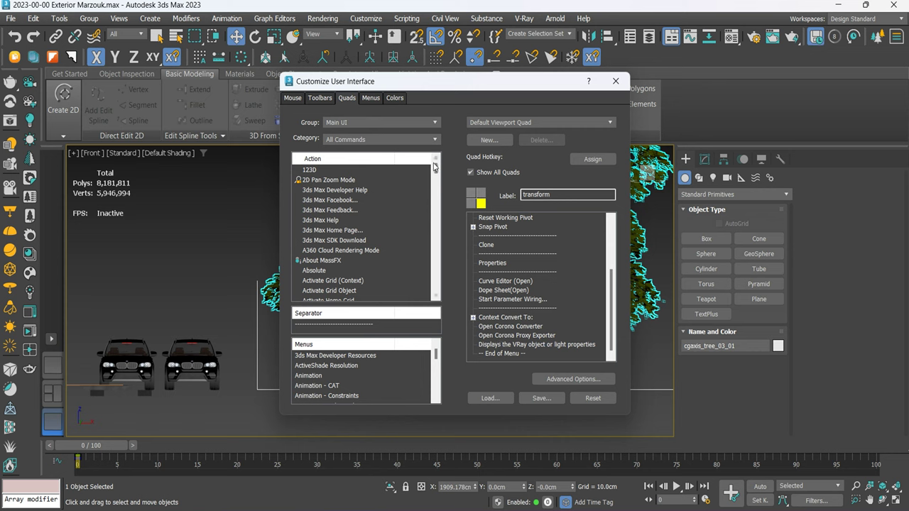
pyautogui.moveTo(435, 168); pyautogui.dragTo(439, 279)
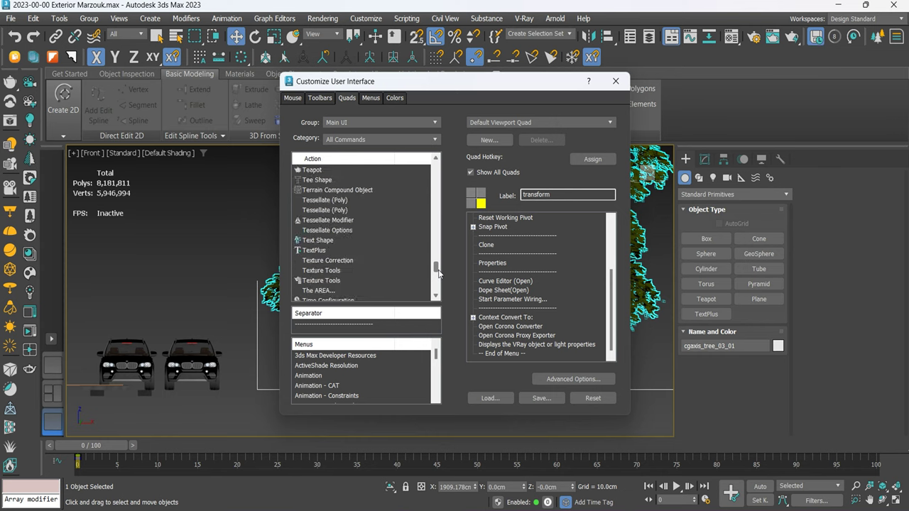
pyautogui.scroll(-3, 355, 242)
pyautogui.scroll(-3, 355, 227)
pyautogui.scroll(-3, 355, 210)
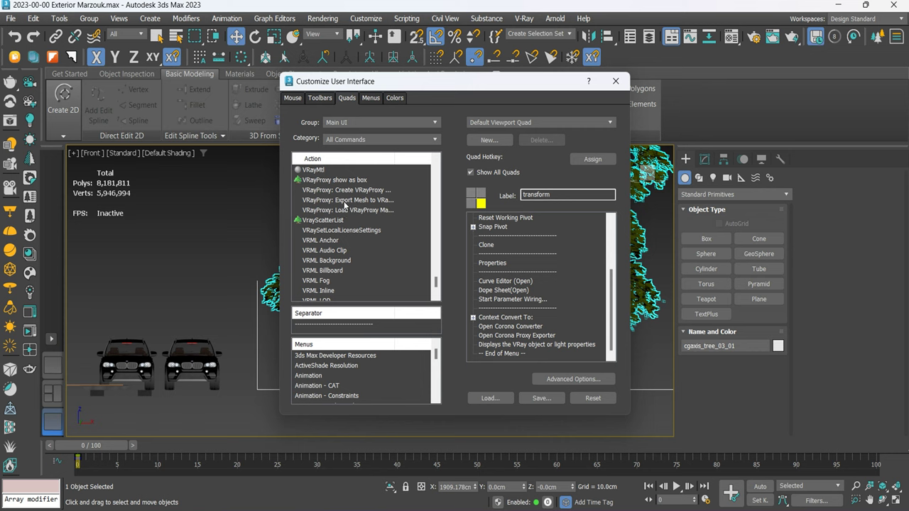
# Add 'VRayProxy: Export Mesh to VRayProxy with material' below Context Convert To in the transform quad.
pyautogui.click(340, 203)
pyautogui.moveTo(359, 357)
pyautogui.mouseDown()
pyautogui.moveTo(479, 335)
pyautogui.moveTo(473, 320)
pyautogui.moveTo(523, 334)
pyautogui.mouseUp()
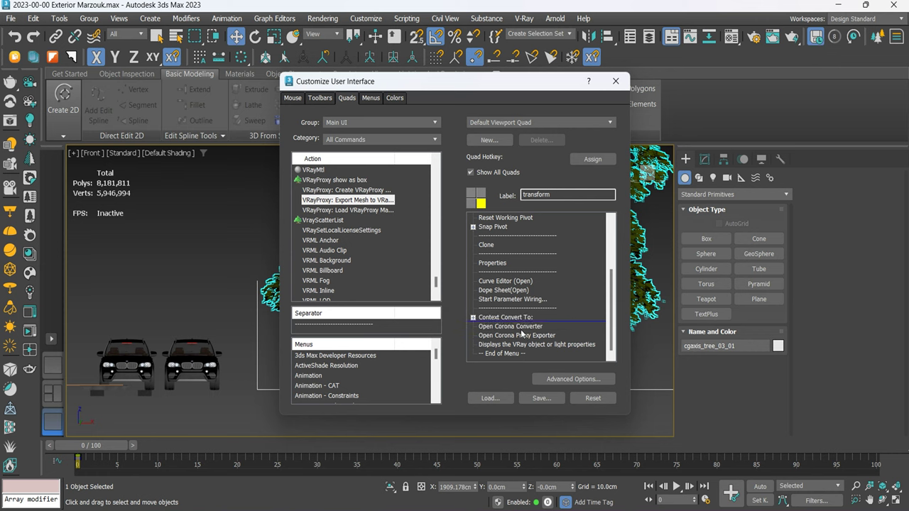
pyautogui.moveTo(522, 333); pyautogui.dragTo(519, 328)
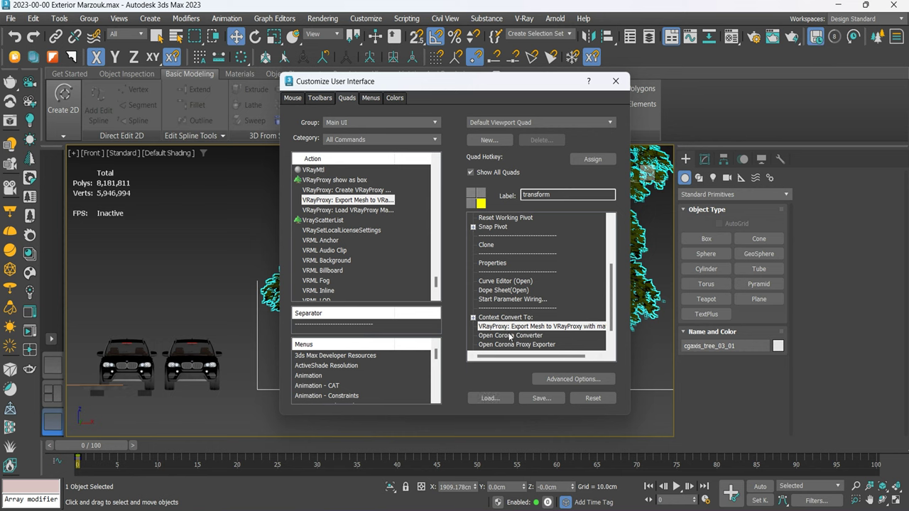
pyautogui.click(616, 82)
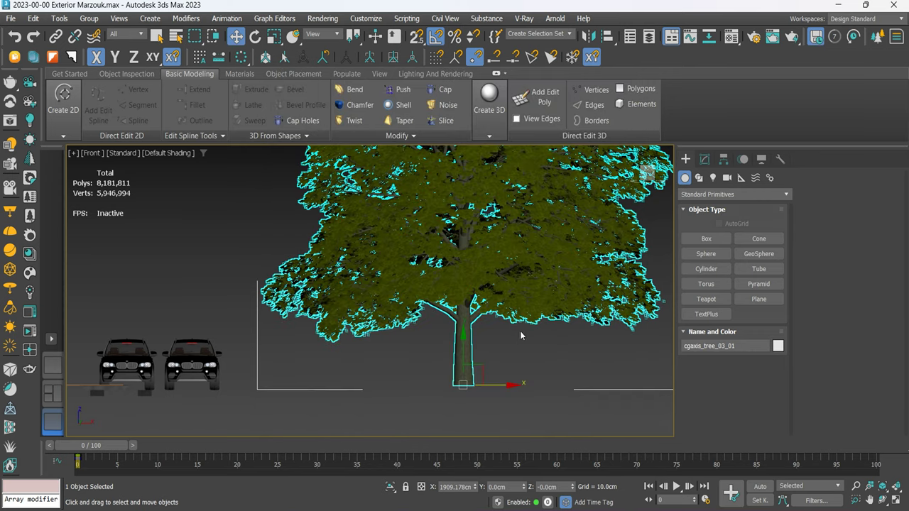
pyautogui.press('z')
pyautogui.click(511, 354)
pyautogui.click(469, 250)
# Launch Vray mesh export with material from the tree's right-click menu and browse for a folder.
pyautogui.rightClick(468, 250)
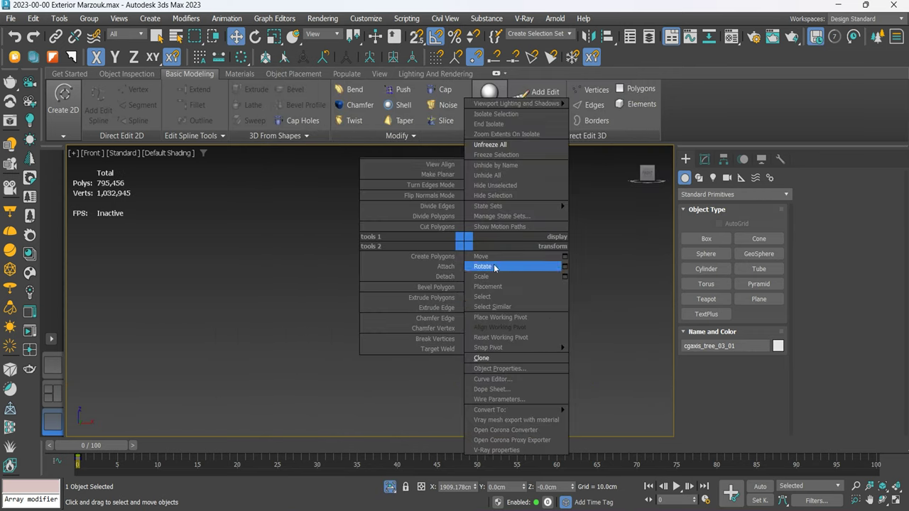
pyautogui.click(555, 422)
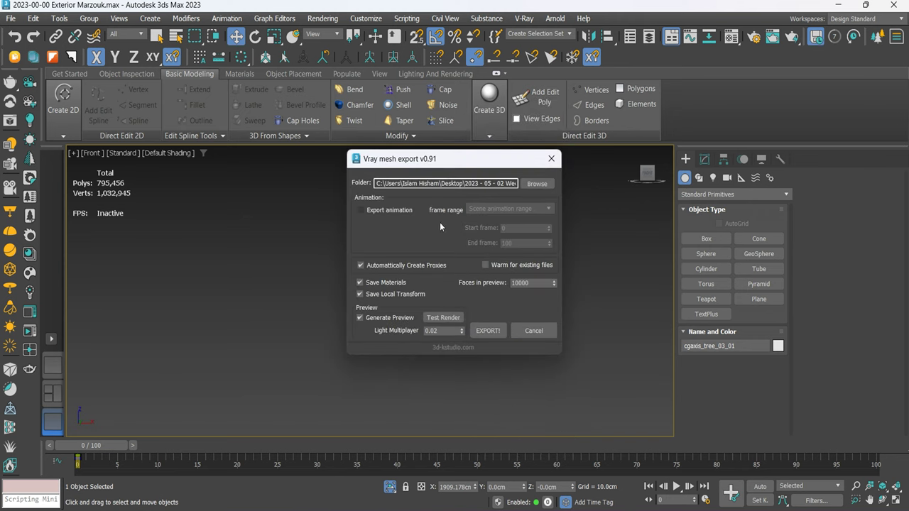
pyautogui.moveTo(455, 164); pyautogui.dragTo(512, 190)
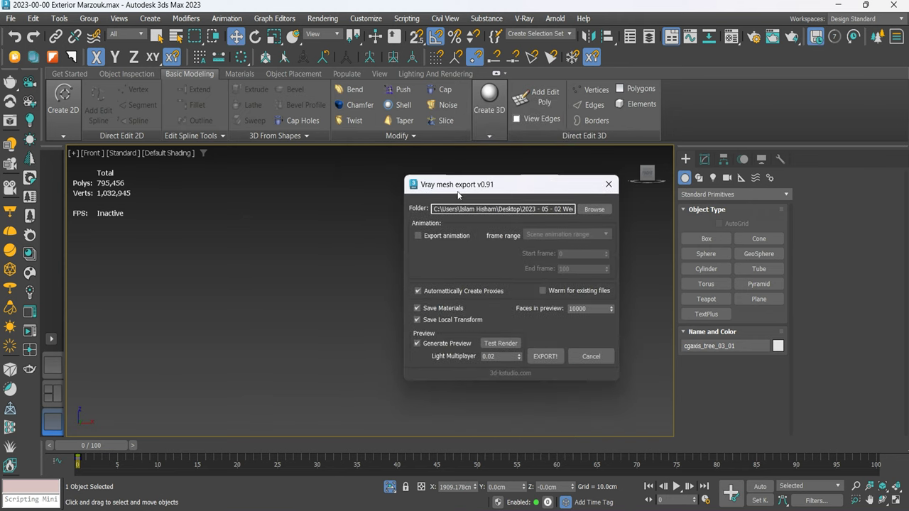
pyautogui.click(594, 209)
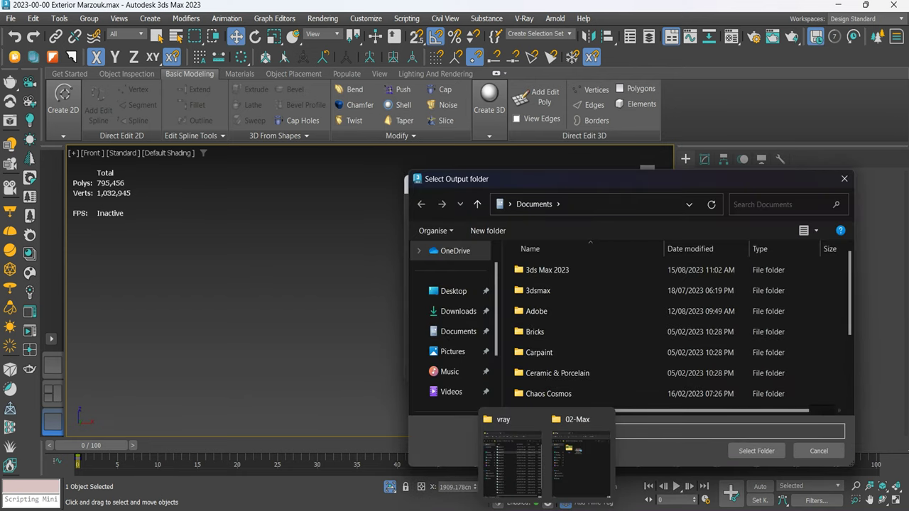
# Set the export folder to the project's 02-Max map folder using its path copied from Explorer.
pyautogui.click(573, 472)
pyautogui.doubleClick(588, 128)
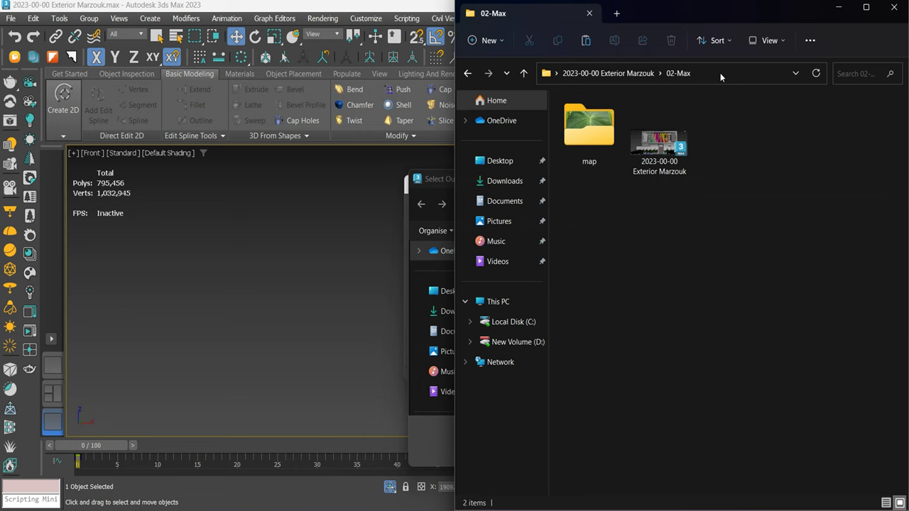
pyautogui.click(710, 73)
pyautogui.rightClick(752, 72)
pyautogui.click(780, 115)
pyautogui.click(417, 147)
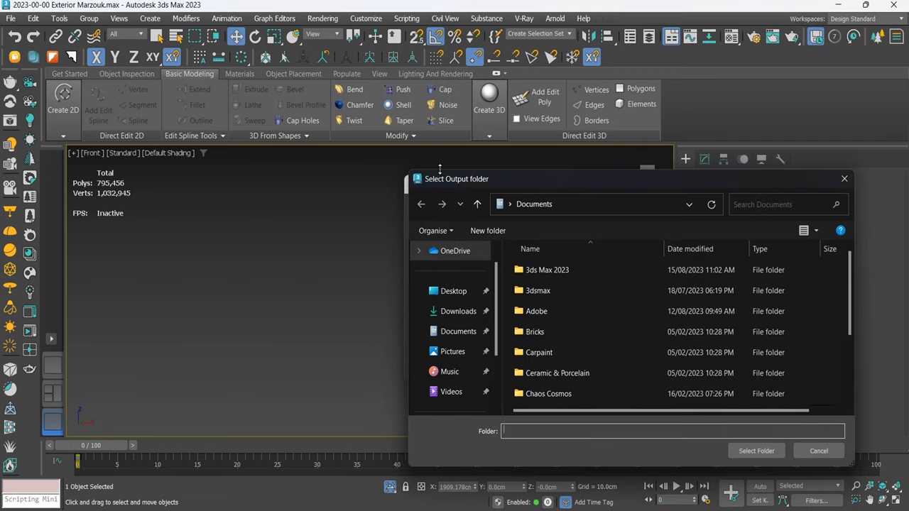
pyautogui.rightClick(599, 431)
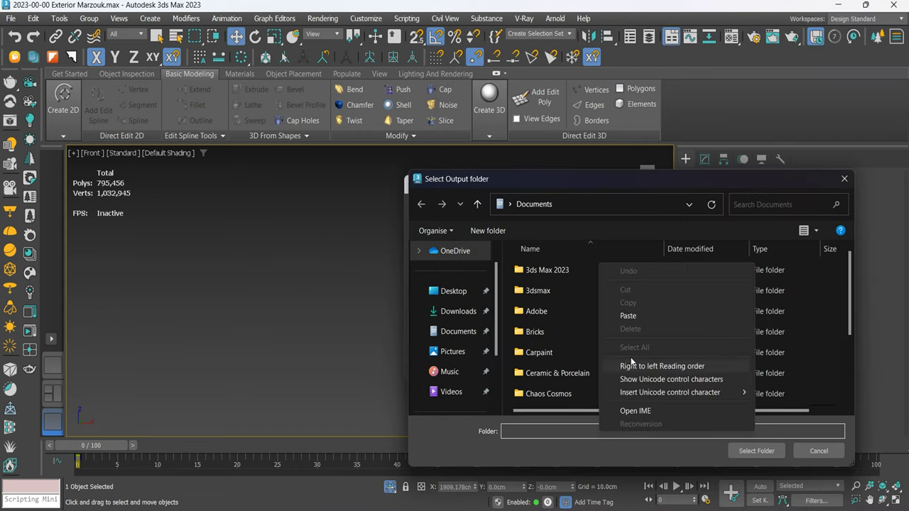
pyautogui.click(639, 318)
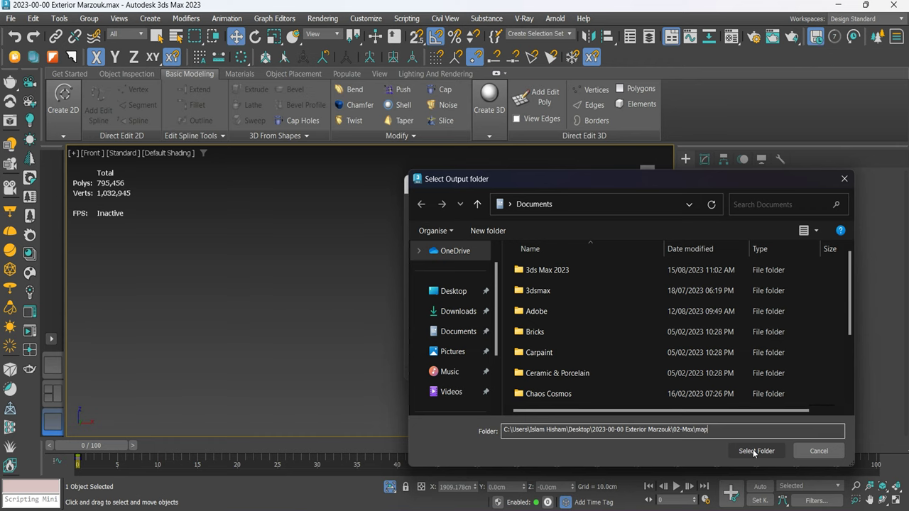
pyautogui.click(754, 451)
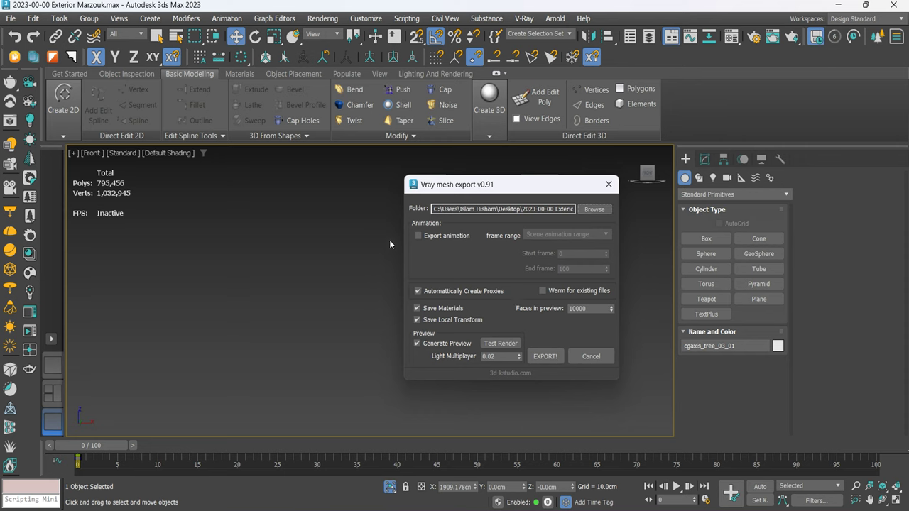
# Export the tree as a V-Ray proxy and select the new proxy tree.
pyautogui.click(546, 357)
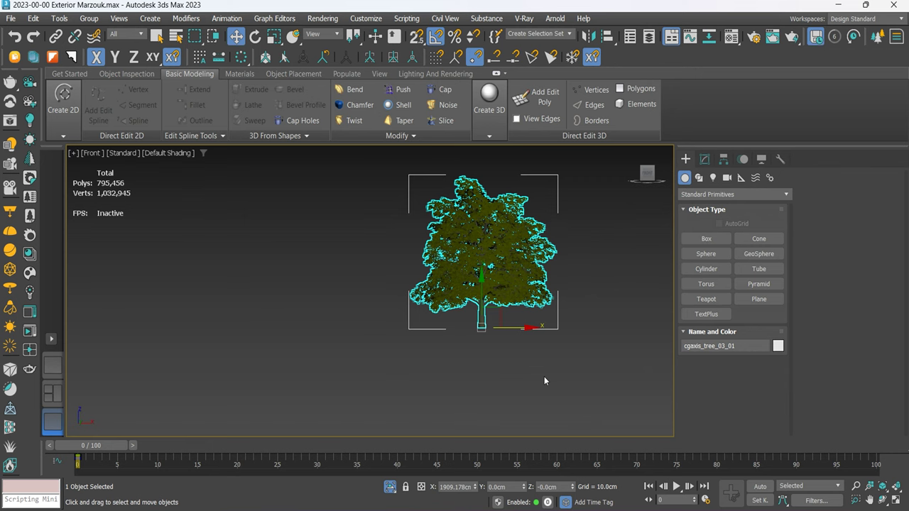
pyautogui.click(566, 317)
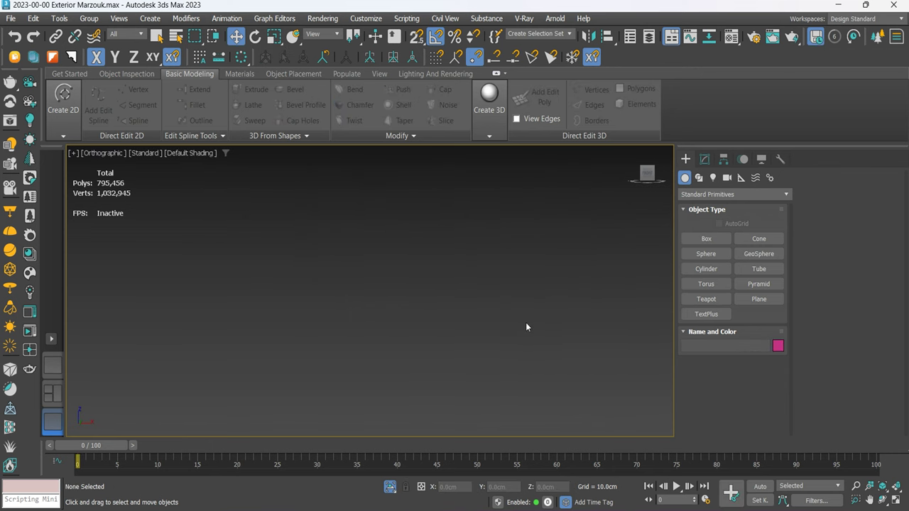
pyautogui.scroll(5, 574, 327)
pyautogui.scroll(5, 573, 328)
pyautogui.moveTo(525, 256); pyautogui.dragTo(468, 376, button='middle')
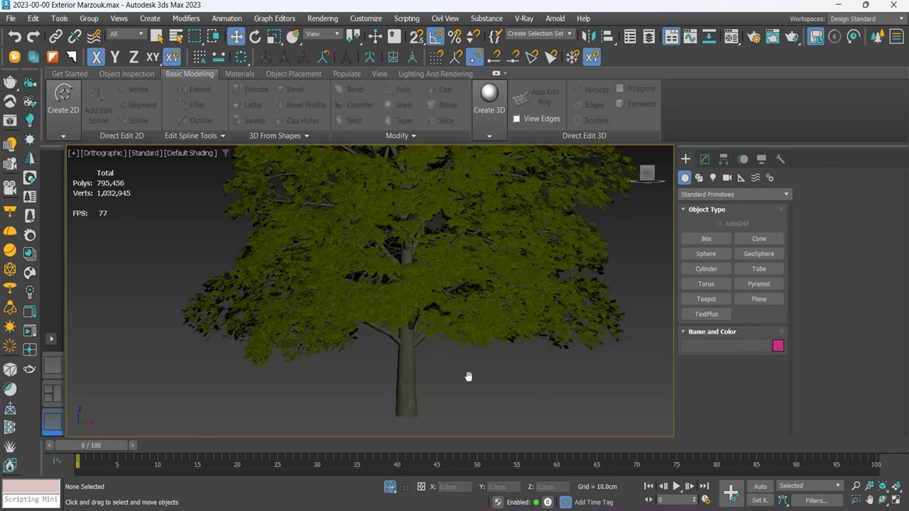
pyautogui.click(424, 383)
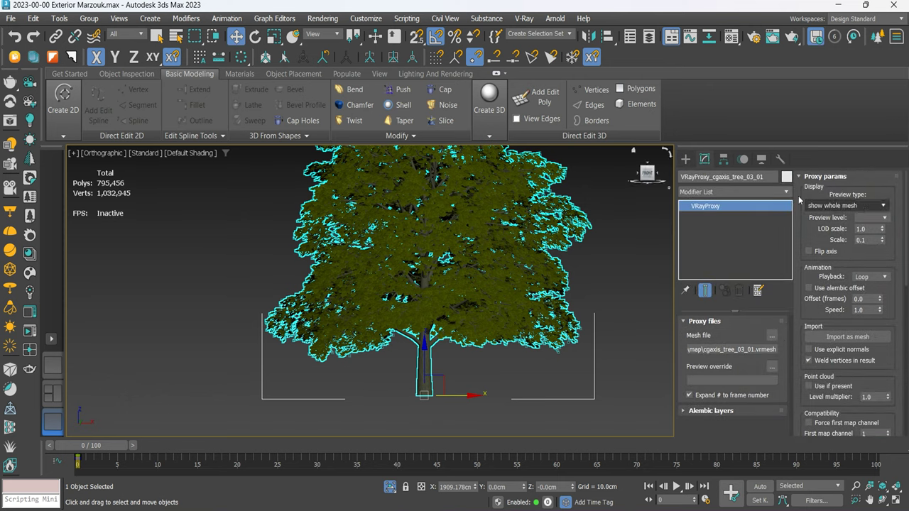
# Compare the 'preview from file (faces)' and 'show whole mesh' preview types, ending on show whole mesh.
pyautogui.click(847, 205)
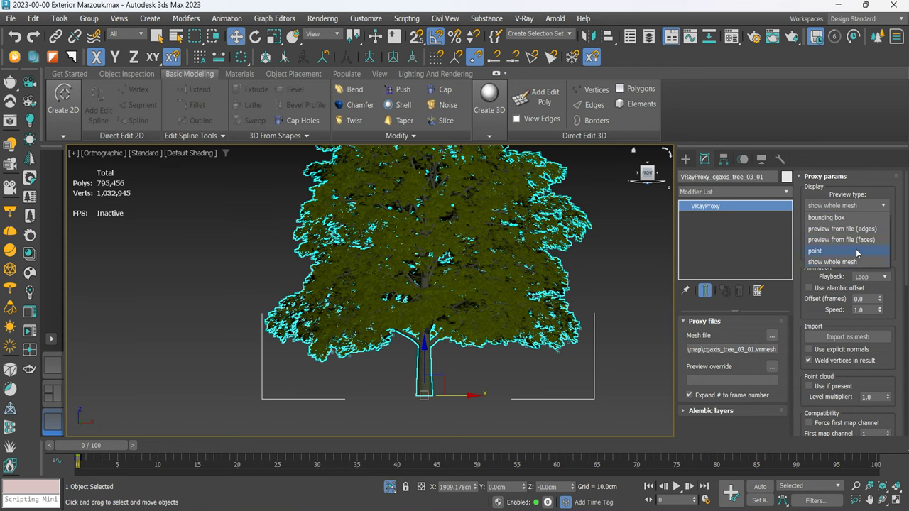
pyautogui.scroll(-3, 440, 266)
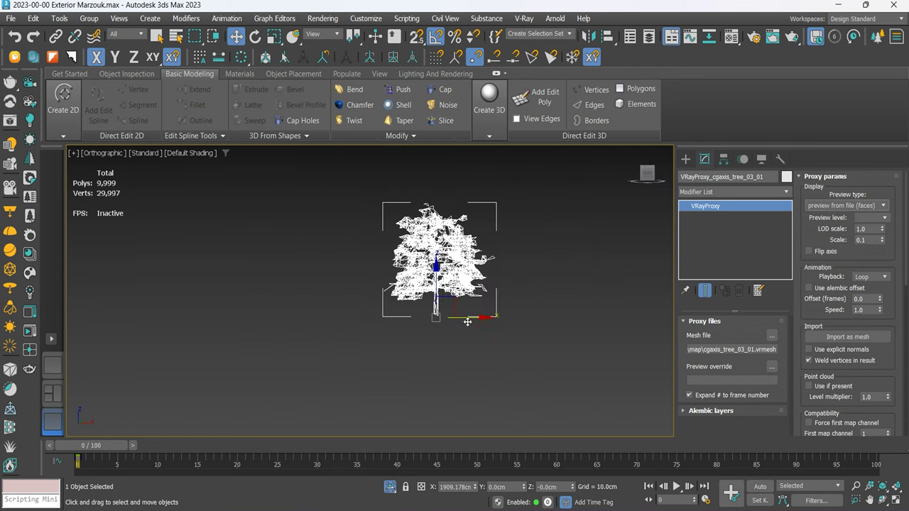
pyautogui.click(476, 352)
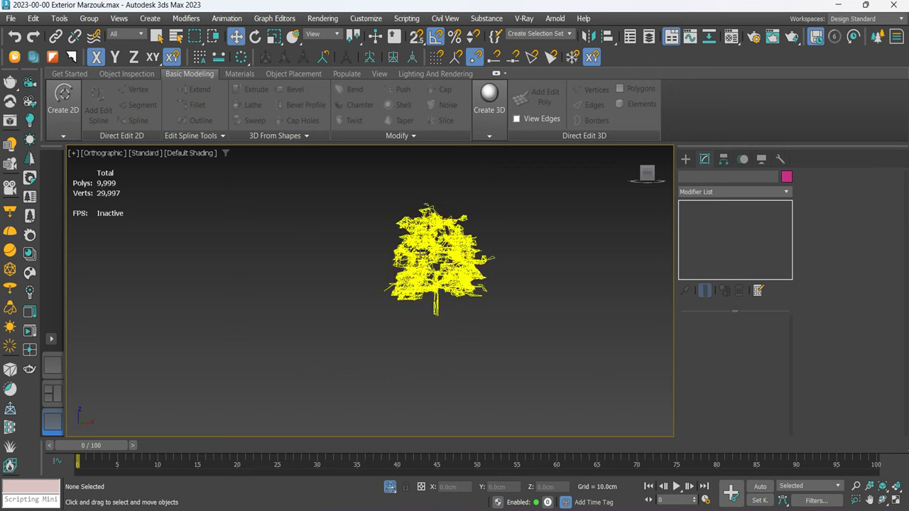
pyautogui.click(437, 263)
pyautogui.click(842, 205)
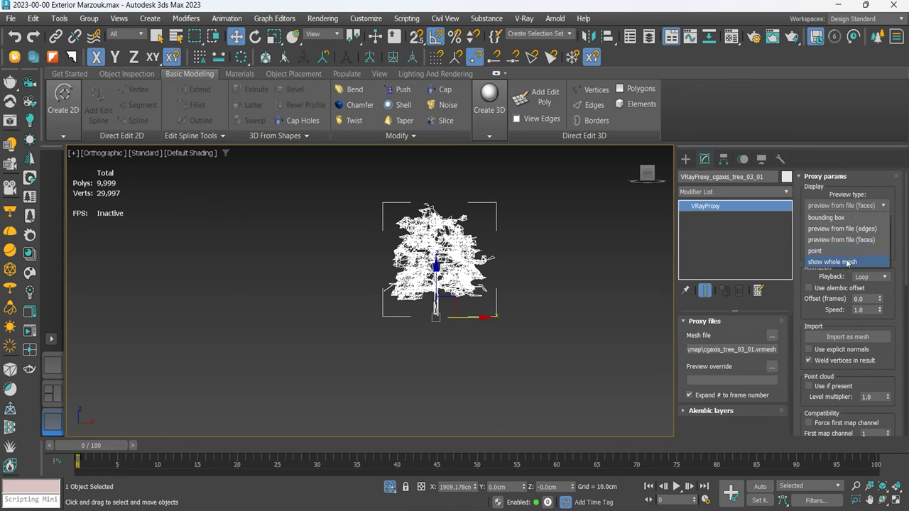
pyautogui.click(846, 262)
pyautogui.click(843, 205)
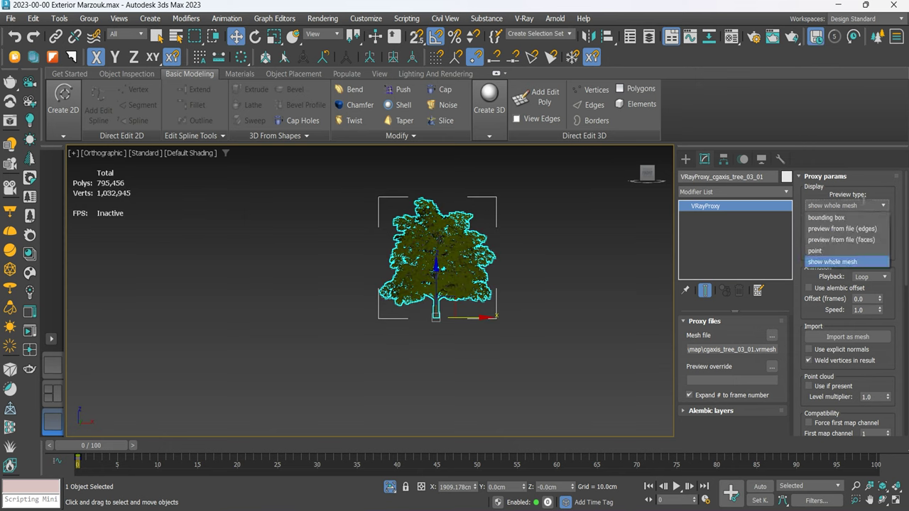
pyautogui.click(841, 241)
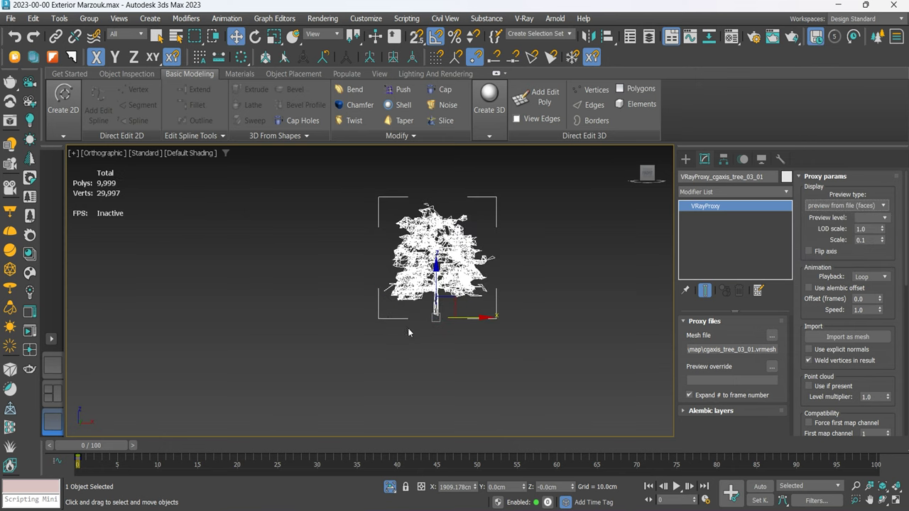
pyautogui.click(689, 162)
pyautogui.click(704, 159)
pyautogui.click(845, 205)
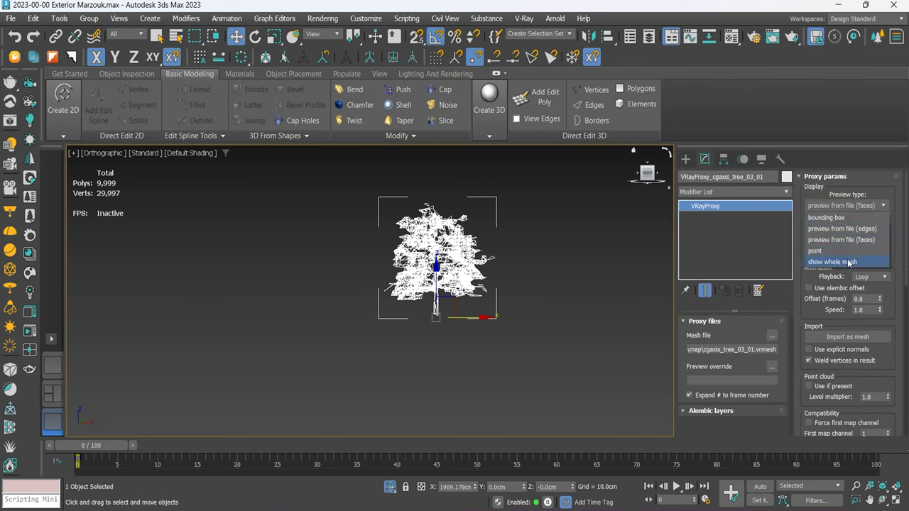
pyautogui.click(848, 263)
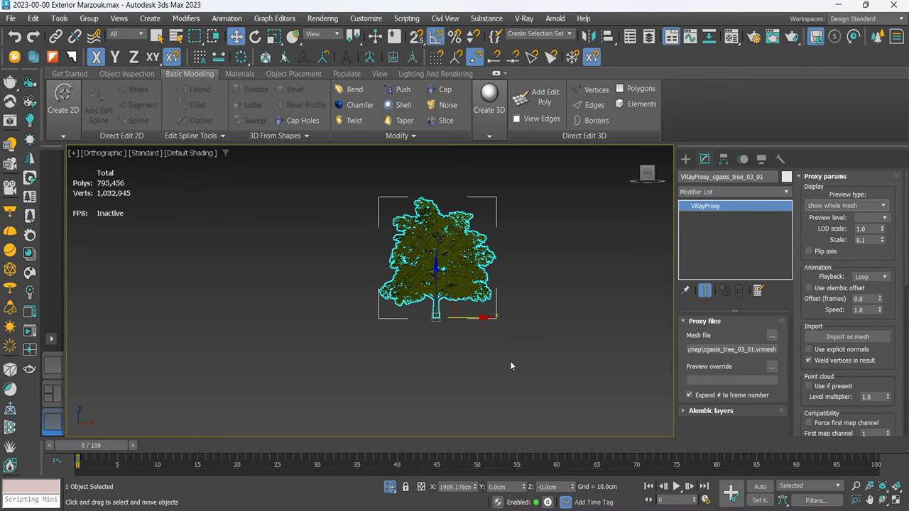
# Exit isolation, place the tree proxy at the house corner and scale it to about 453%.
pyautogui.press('t')
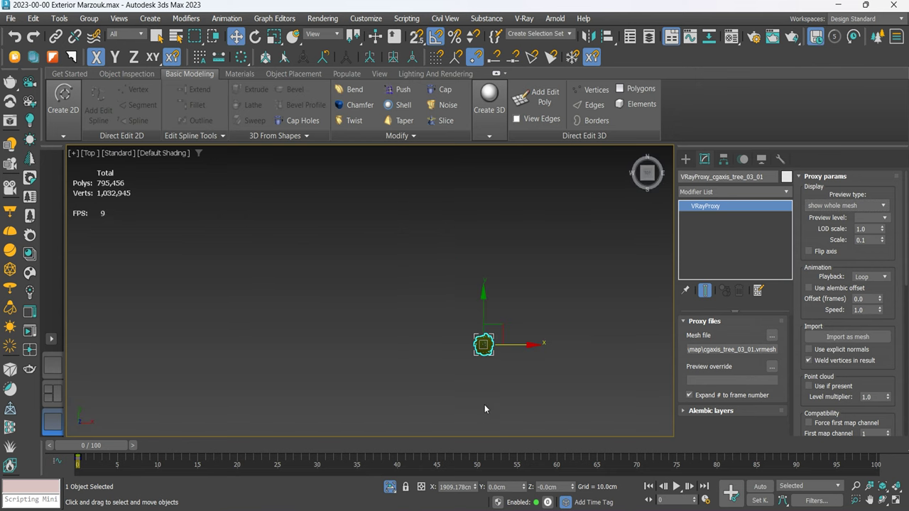
pyautogui.click(389, 487)
pyautogui.moveTo(532, 291)
pyautogui.mouseDown()
pyautogui.moveTo(355, 203)
pyautogui.moveTo(240, 223)
pyautogui.mouseUp()
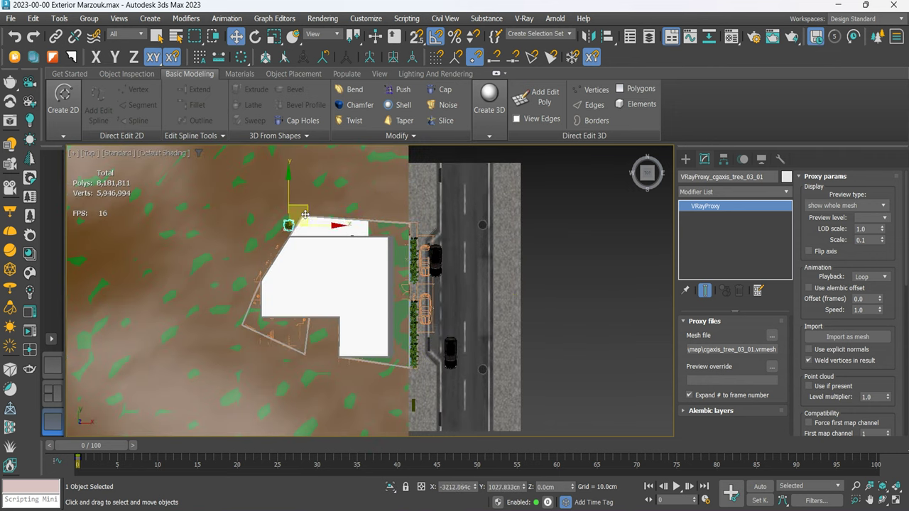
pyautogui.moveTo(647, 173); pyautogui.dragTo(632, 150)
pyautogui.click(647, 175)
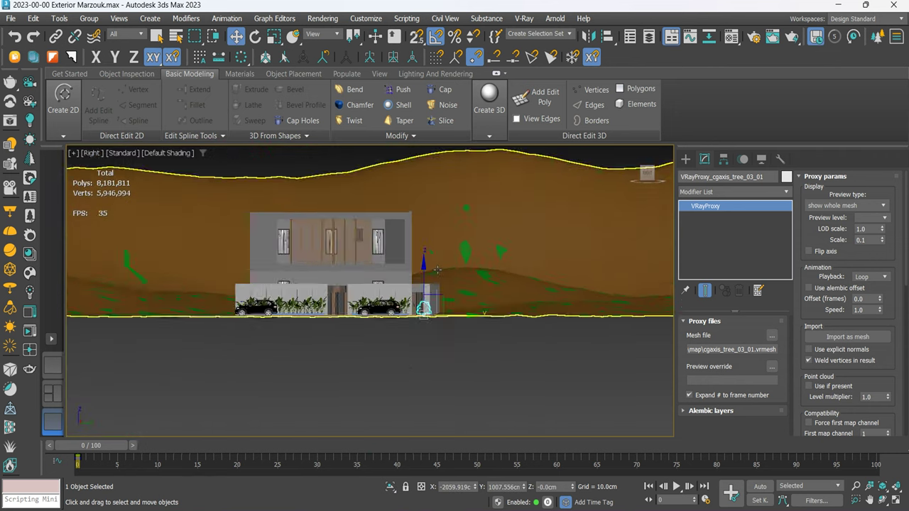
pyautogui.scroll(3, 397, 387)
pyautogui.scroll(-3, 397, 387)
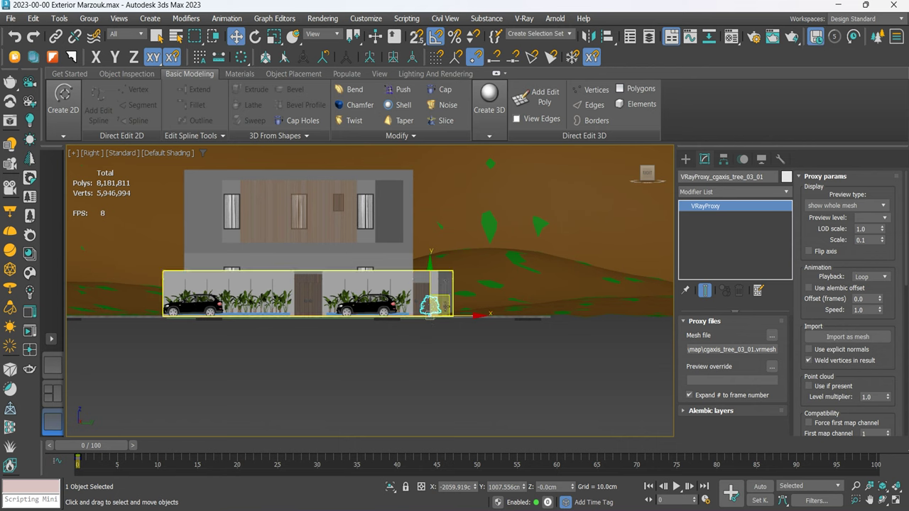
pyautogui.click(274, 35)
pyautogui.moveTo(433, 302)
pyautogui.mouseDown()
pyautogui.moveTo(434, 327)
pyautogui.moveTo(433, 291)
pyautogui.mouseUp()
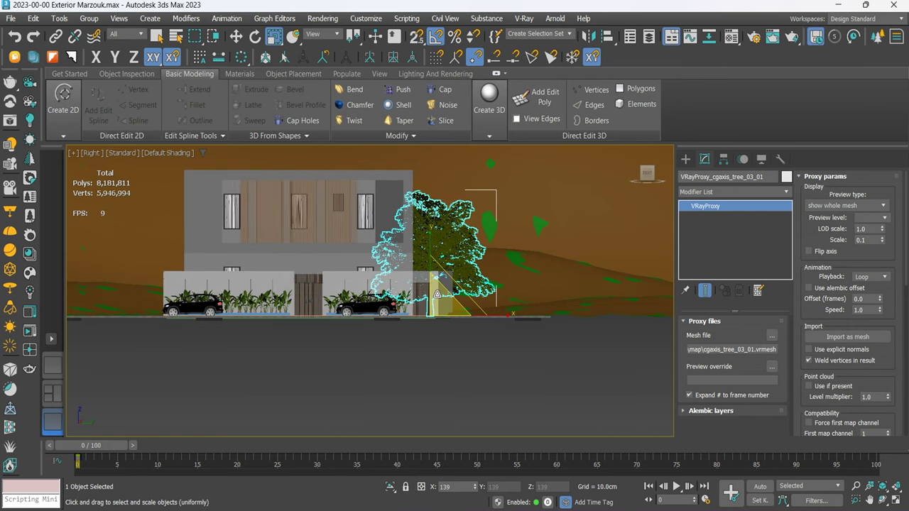
# In Top view, Shift-drag an instanced copy of the tree proxy below the original.
pyautogui.press('t')
pyautogui.press('w')
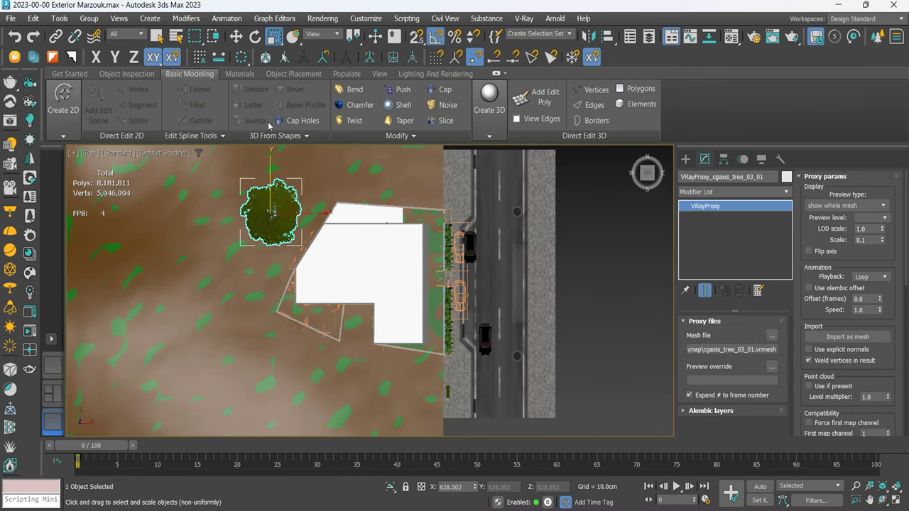
pyautogui.moveTo(336, 310); pyautogui.dragTo(370, 305, button='middle')
pyautogui.scroll(-3, 325, 196)
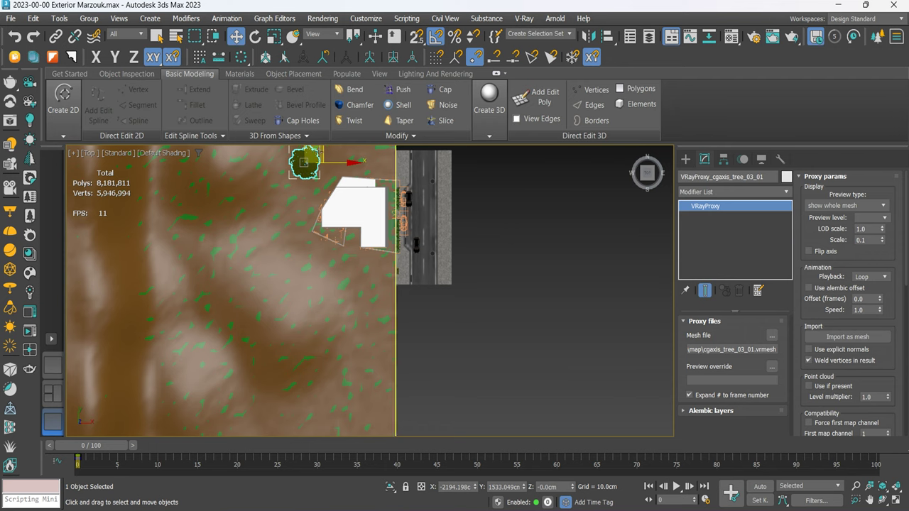
pyautogui.keyDown('shift'); pyautogui.moveTo(323, 152); pyautogui.dragTo(321, 264); pyautogui.keyUp('shift')
pyautogui.click(452, 311)
# Orbit to an angled view of the house and select the hedge group in front.
pyautogui.click(254, 35)
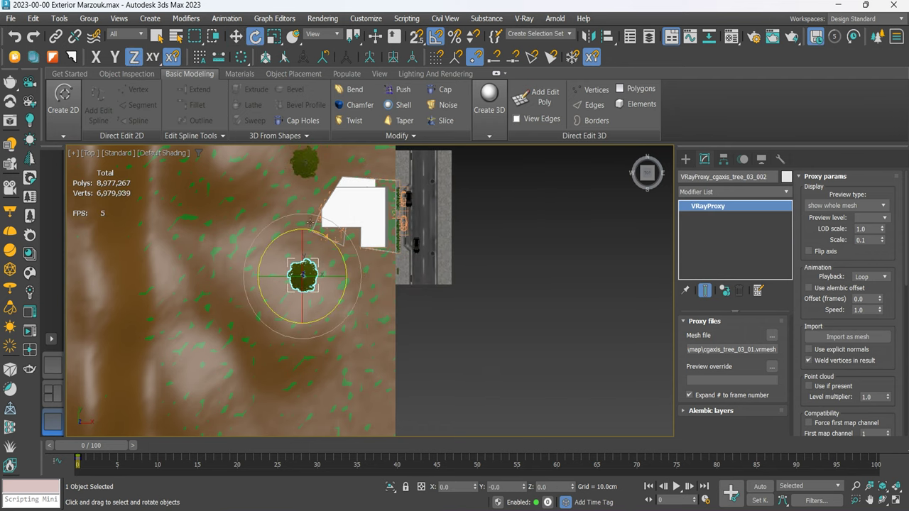
pyautogui.moveTo(494, 335)
pyautogui.keyDown('alt'); pyautogui.mouseDown(button='middle')
pyautogui.moveTo(390, 289)
pyautogui.moveTo(315, 152)
pyautogui.mouseUp(button='middle'); pyautogui.keyUp('alt')
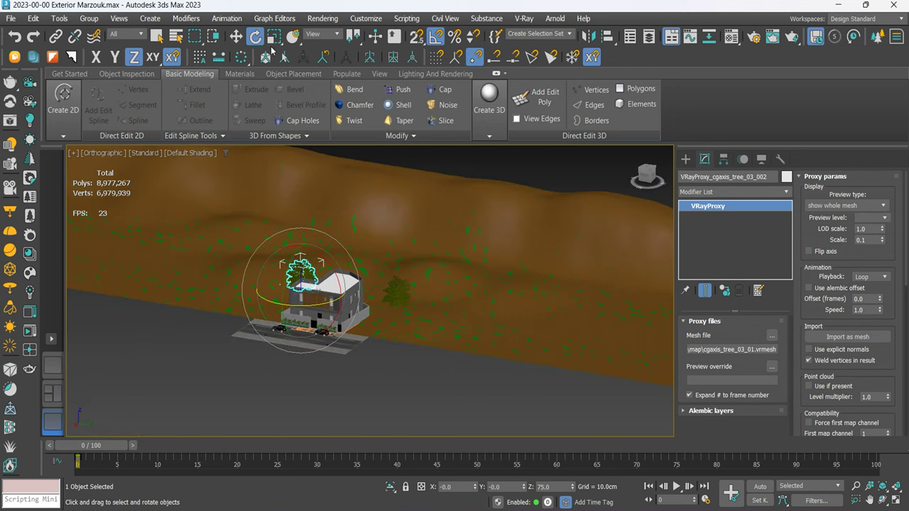
pyautogui.click(274, 35)
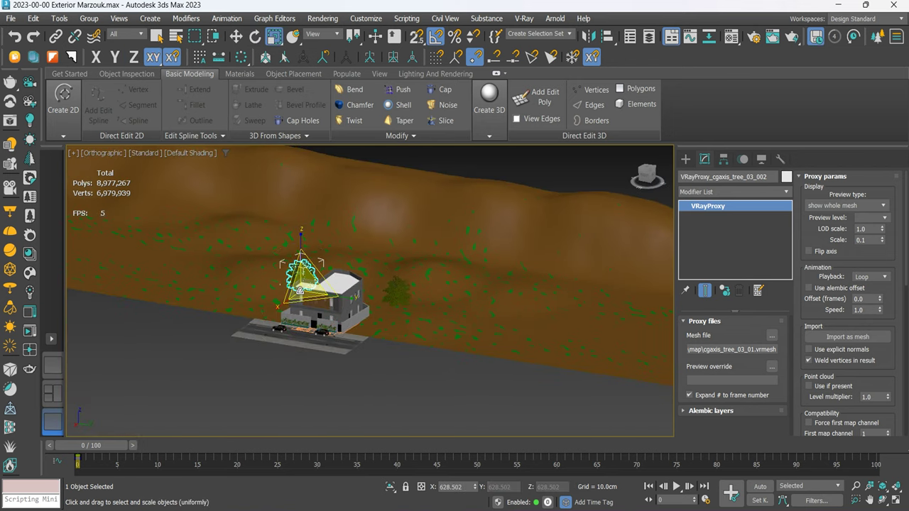
pyautogui.click(411, 369)
pyautogui.scroll(2, 412, 369)
pyautogui.scroll(2, 412, 369)
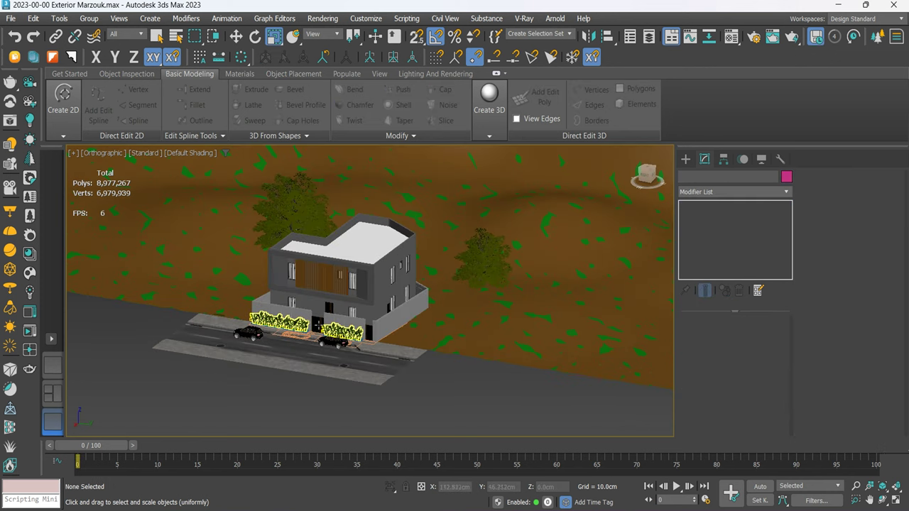
pyautogui.click(318, 324)
# Frame the house facade and slide the tree proxy along the Y axis.
pyautogui.press('z')
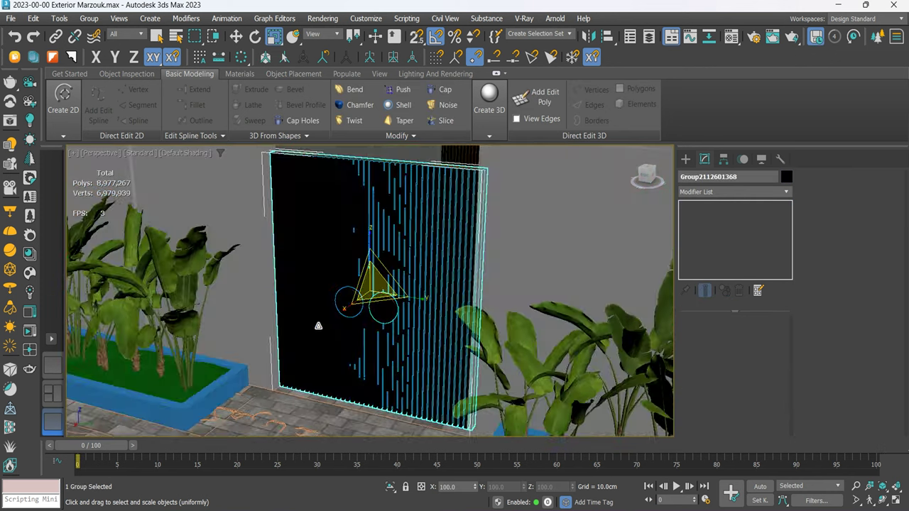
pyautogui.moveTo(420, 313)
pyautogui.mouseDown()
pyautogui.moveTo(402, 360)
pyautogui.moveTo(414, 350)
pyautogui.moveTo(414, 369)
pyautogui.mouseUp()
pyautogui.press('r')
pyautogui.click(568, 326)
pyautogui.click(236, 35)
pyautogui.moveTo(653, 396); pyautogui.dragTo(686, 410)
# Clone a tree proxy to the left end of the house and nudge it into place.
pyautogui.moveTo(262, 323)
pyautogui.keyDown('shift'); pyautogui.mouseDown()
pyautogui.moveTo(209, 395)
pyautogui.moveTo(187, 390)
pyautogui.mouseUp(); pyautogui.keyUp('shift')
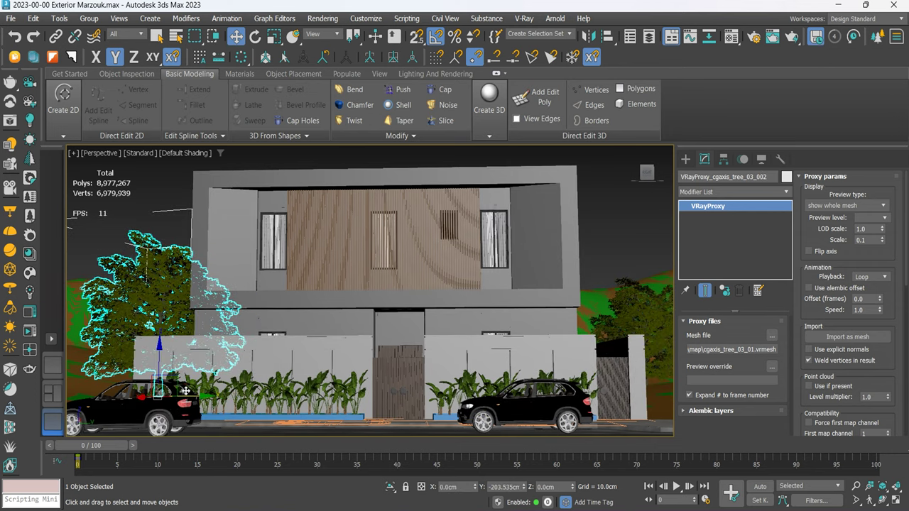
pyautogui.click(206, 326)
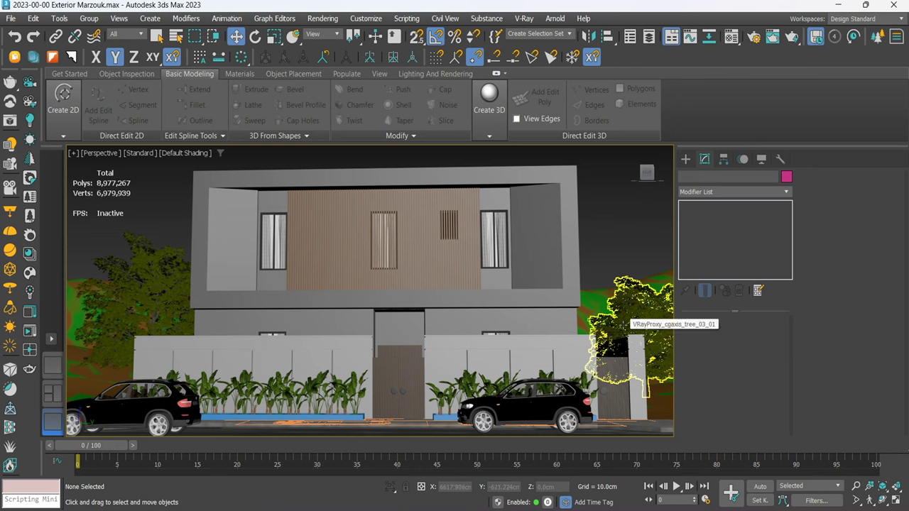
pyautogui.moveTo(628, 320); pyautogui.dragTo(148, 402)
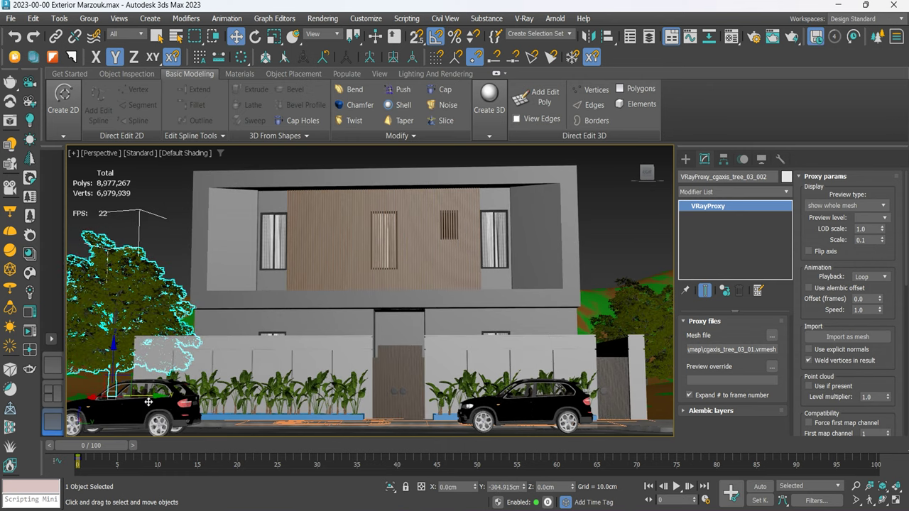
pyautogui.moveTo(151, 402); pyautogui.dragTo(157, 402)
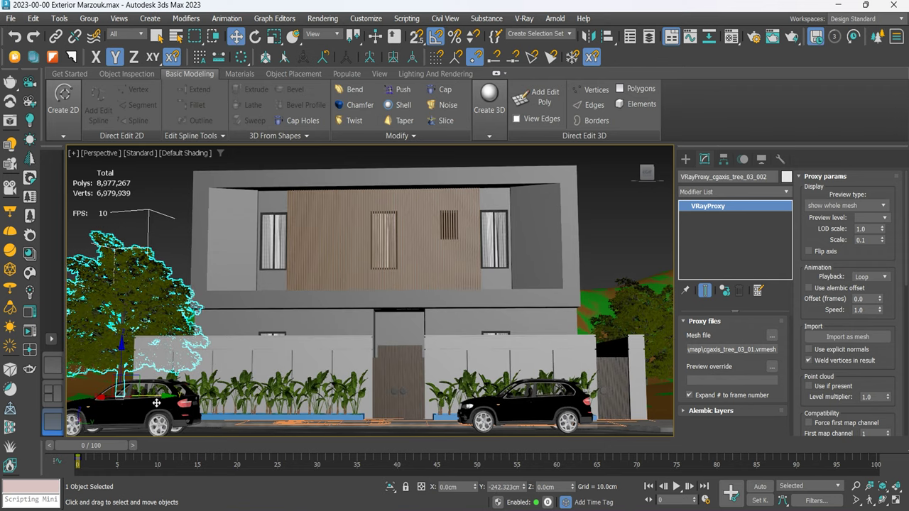
pyautogui.click(180, 203)
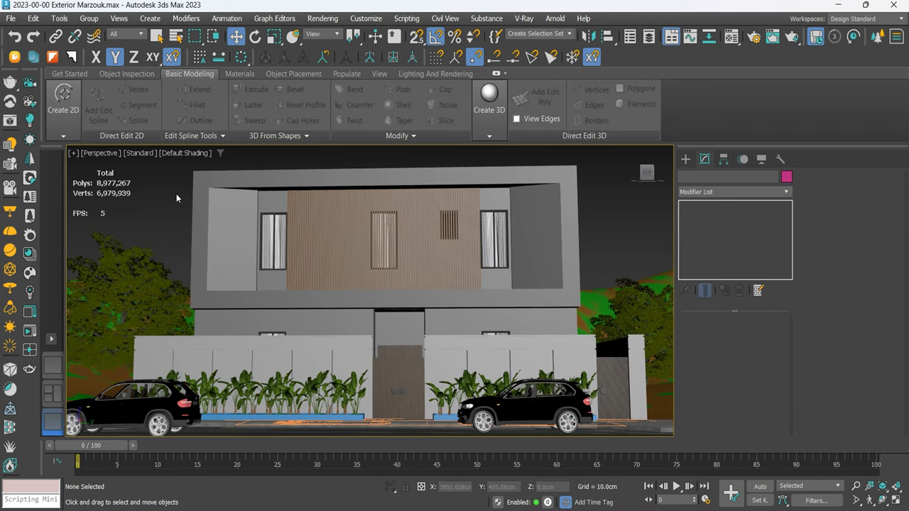